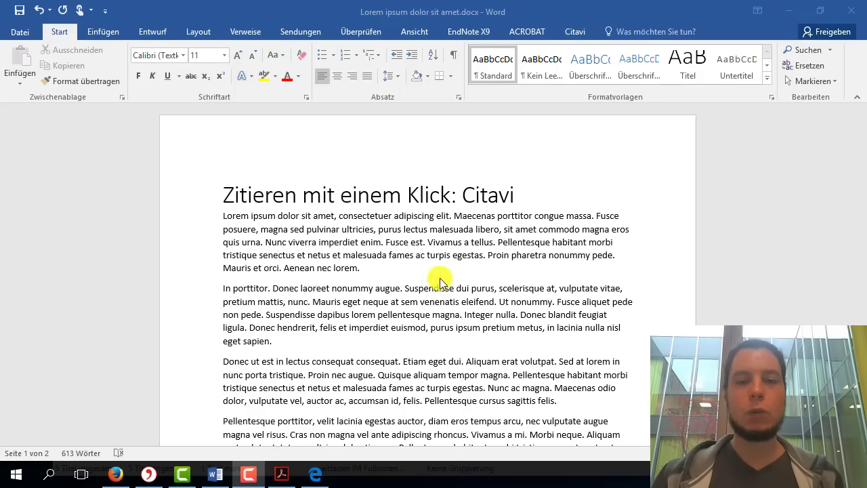
- Place the cursor after 'lorem.' and show the Citavi task pane with the five Aufnahme references
left_click(389, 265)
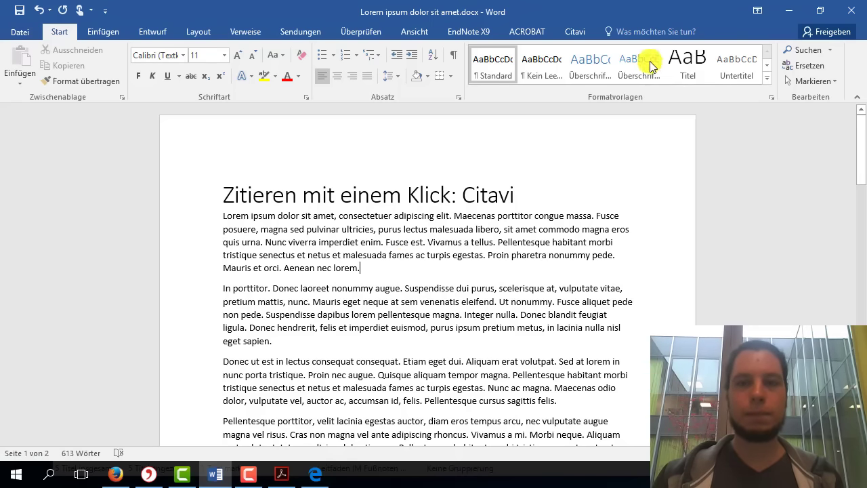
left_click(573, 31)
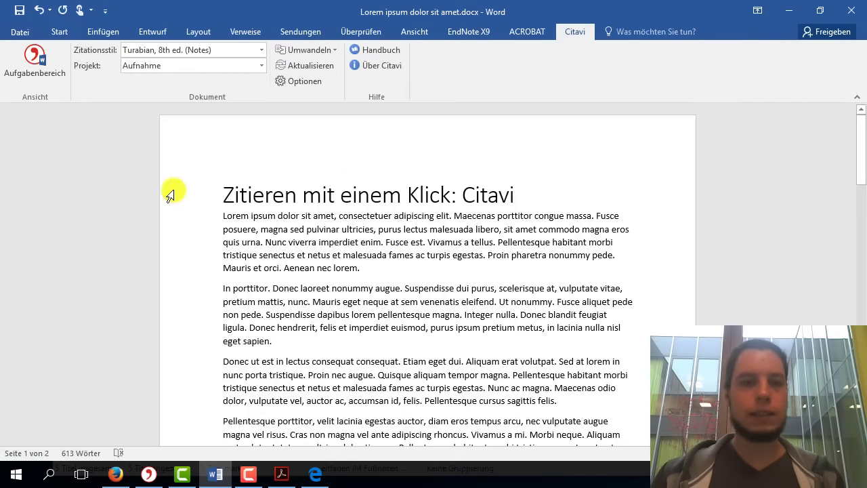
left_click(30, 72)
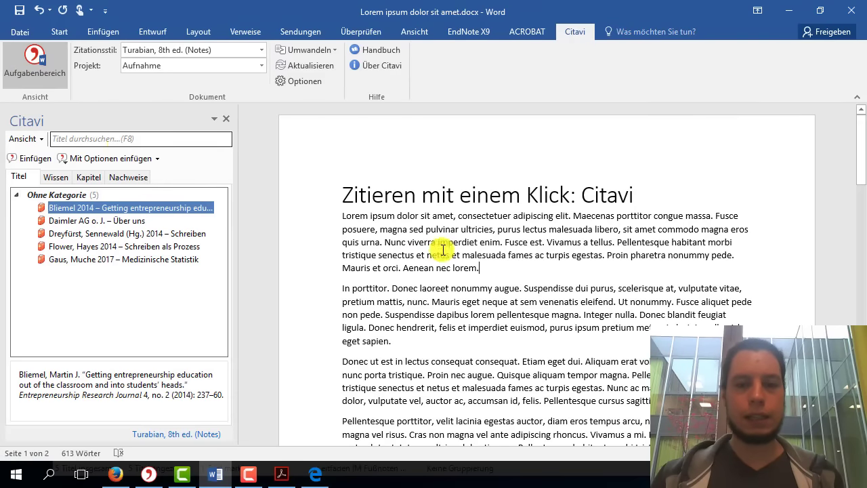
left_click(485, 271)
left_click_drag(860, 176, 860, 324)
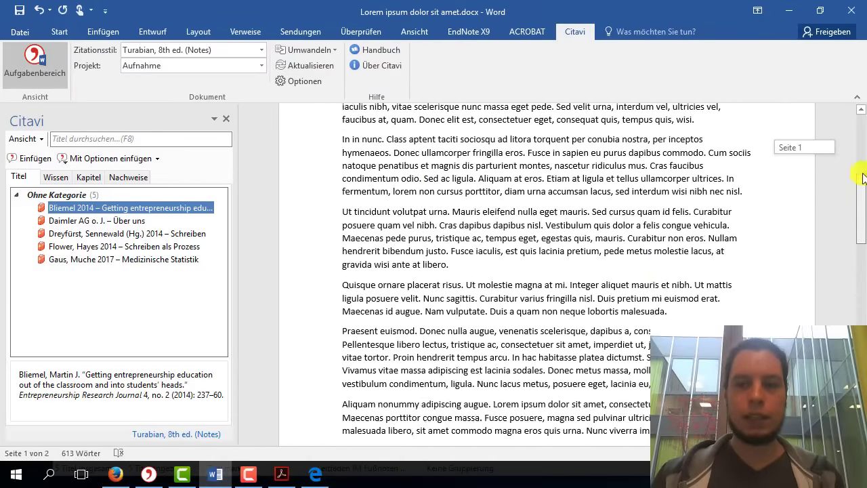
left_click_drag(859, 322, 859, 135)
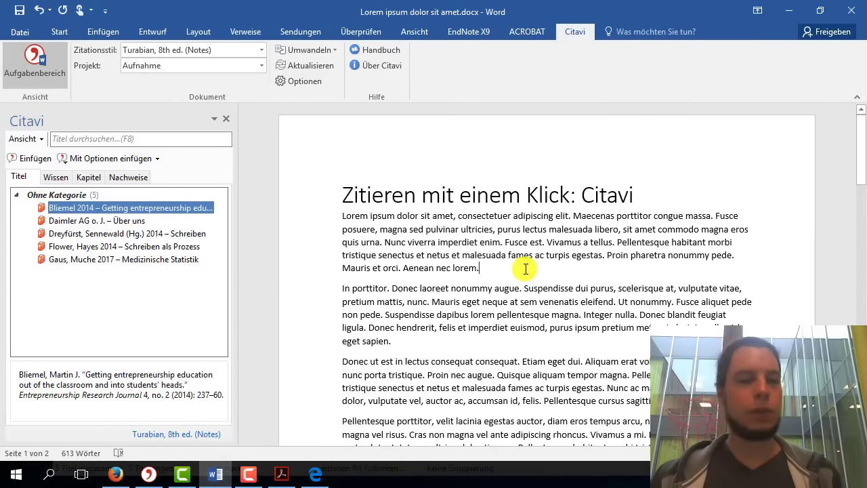
- Cite Bliemel 2014 after paragraph one and check footnote 1 and its Bibliography entry
double_click(129, 208)
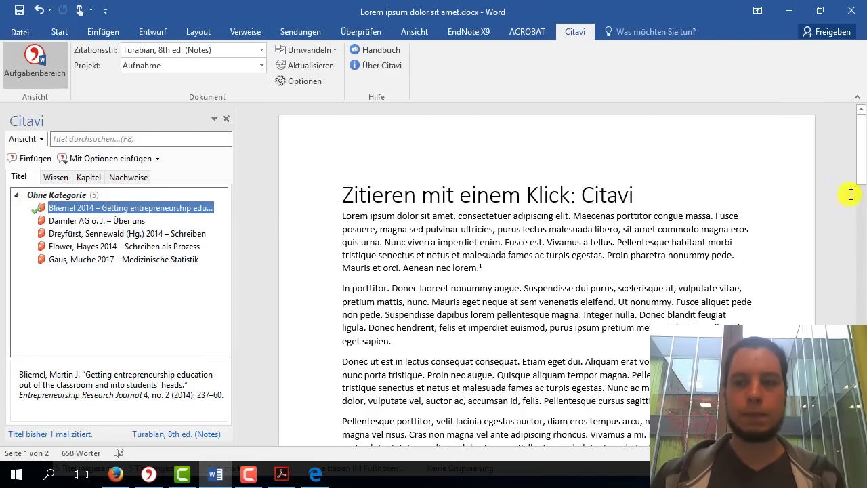
left_click_drag(861, 151, 862, 253)
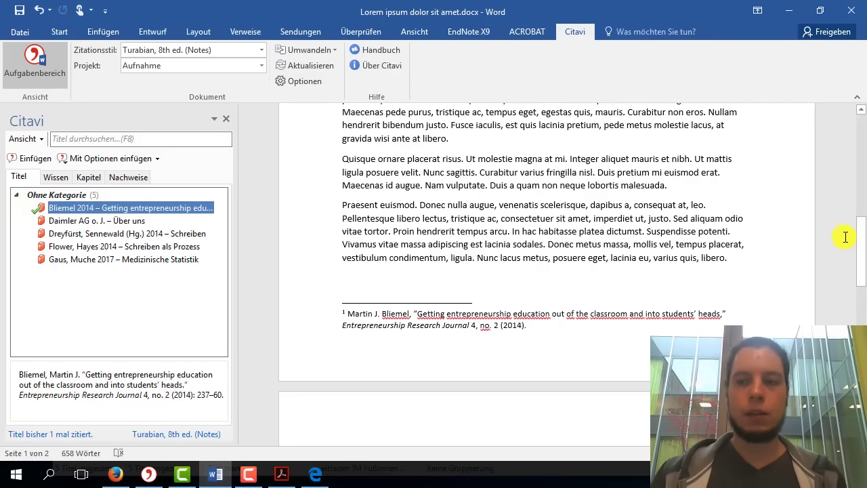
left_click_drag(860, 247, 860, 304)
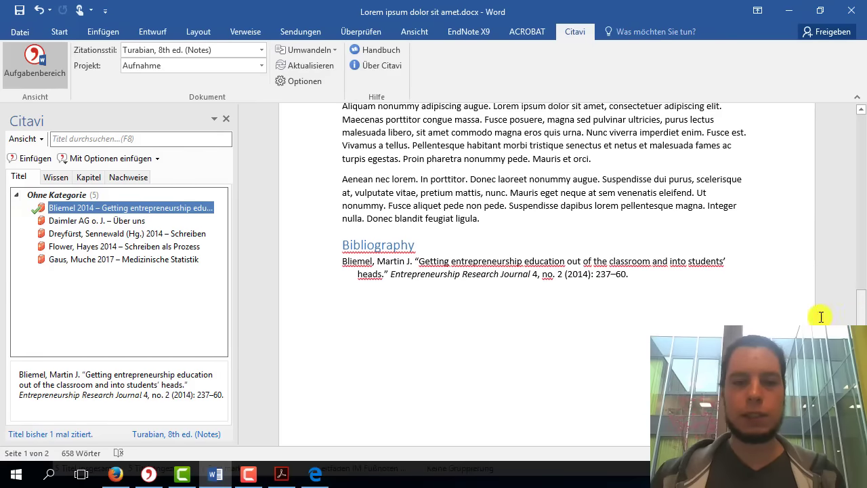
left_click(645, 286)
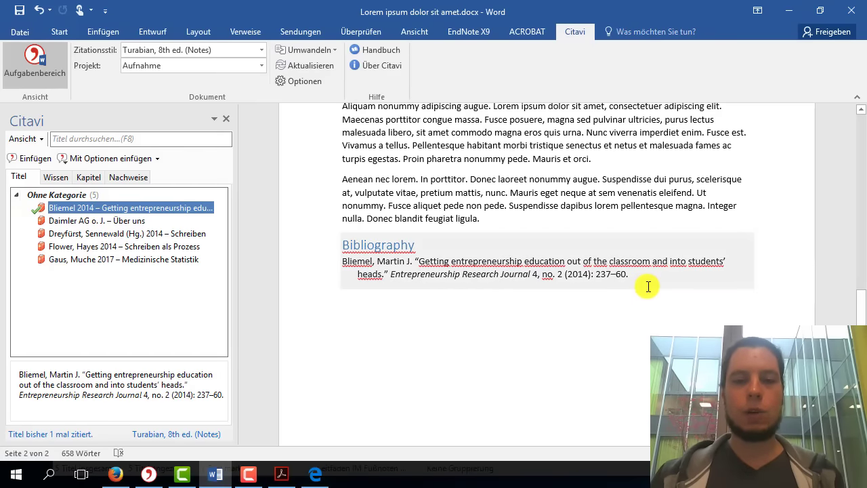
left_click_drag(859, 321, 854, 278)
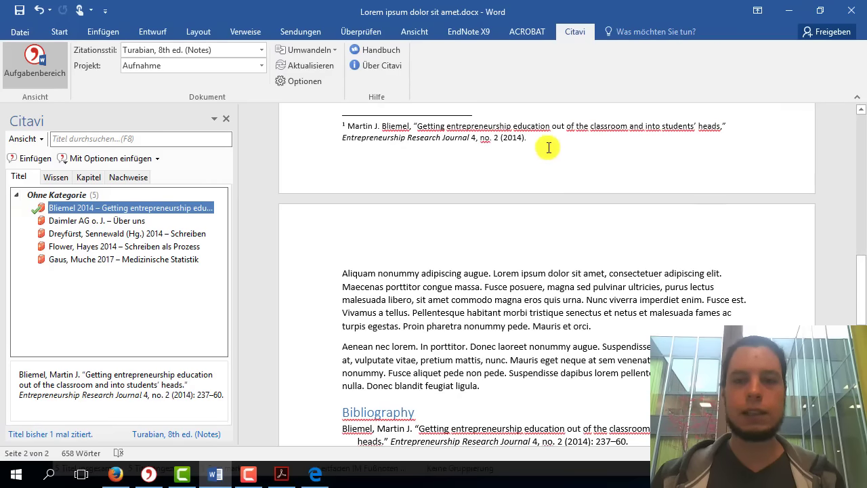
- Apply the HNU-Basic Fußnoten (Version 1-0) style and check the shortened 'Bliemel 2014.' footnote
left_click(260, 51)
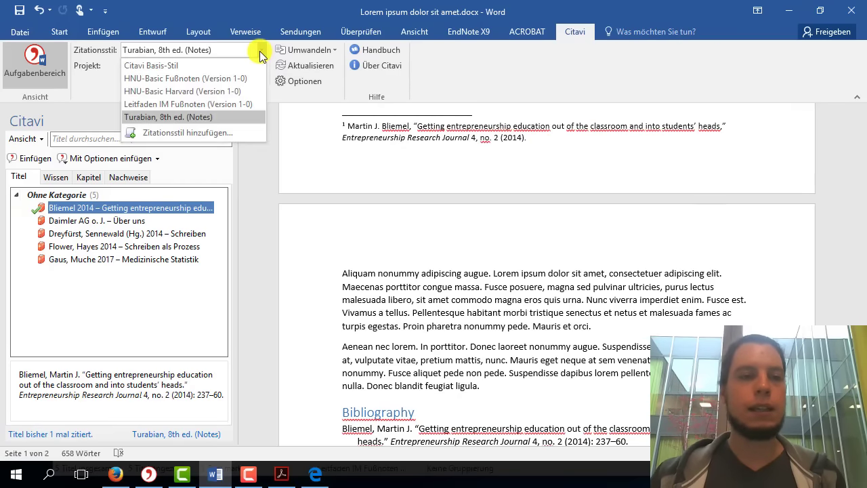
left_click(184, 79)
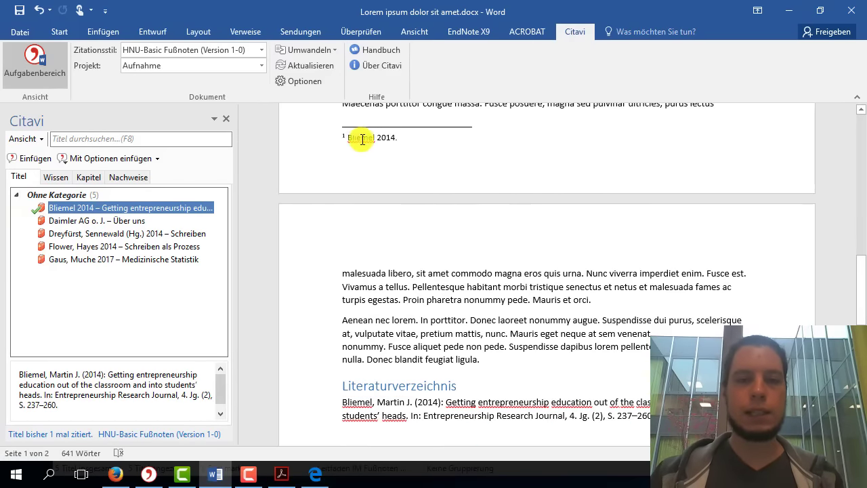
left_click(366, 140)
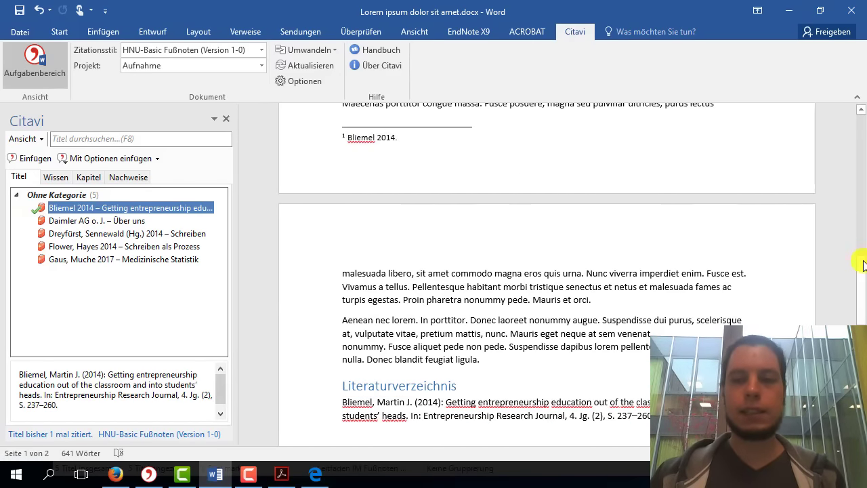
left_click_drag(863, 308, 858, 287)
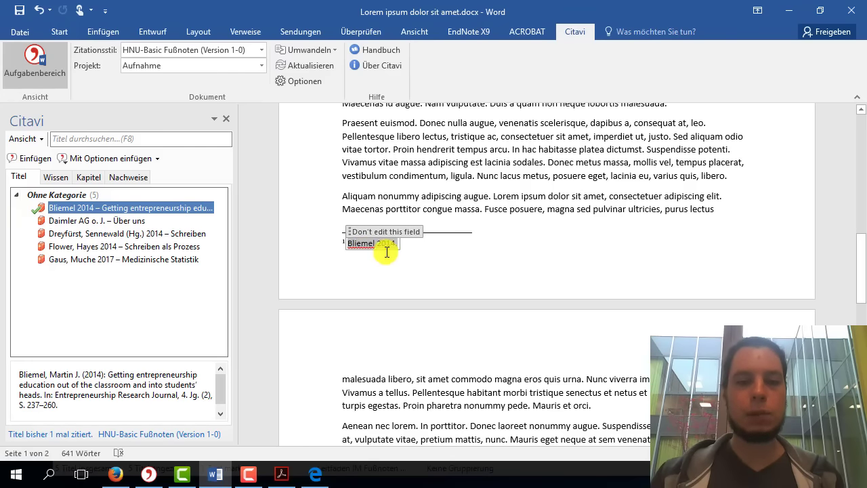
- Misspell the author as 'Blieeeeeemel' in Citavi and check Word's updated Literaturverzeichnis entry
left_click(545, 210)
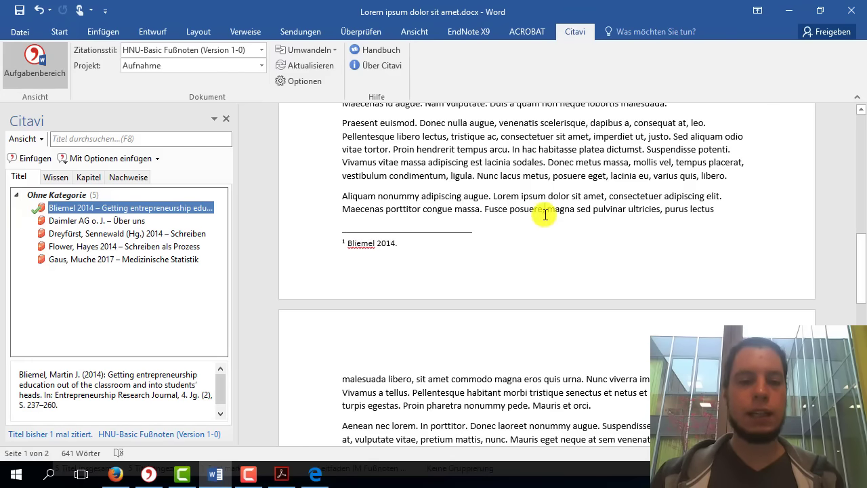
left_click(148, 474)
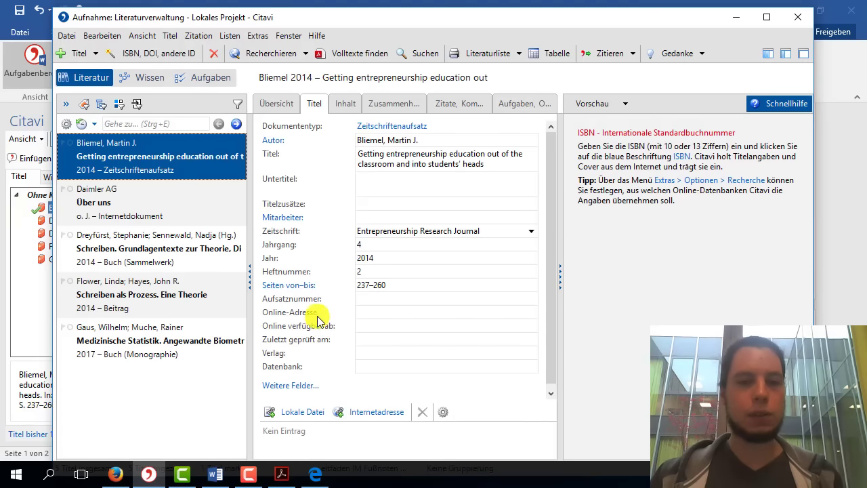
left_click(387, 140)
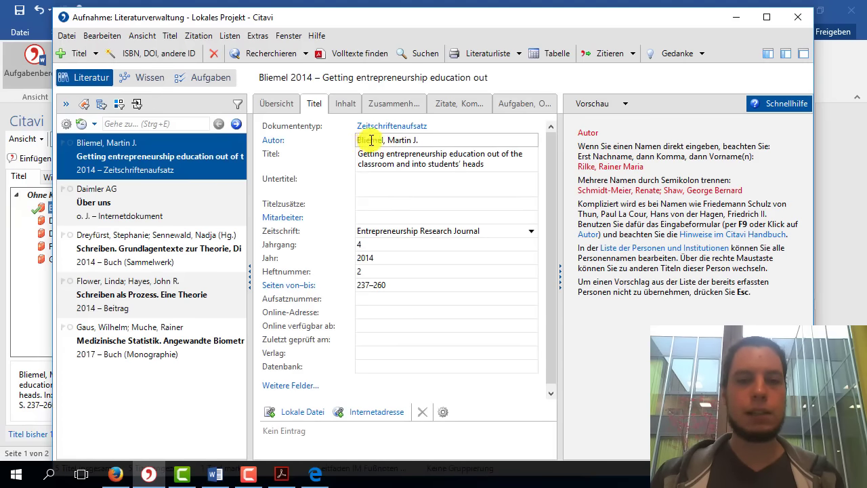
left_click(372, 141)
type("eeee")
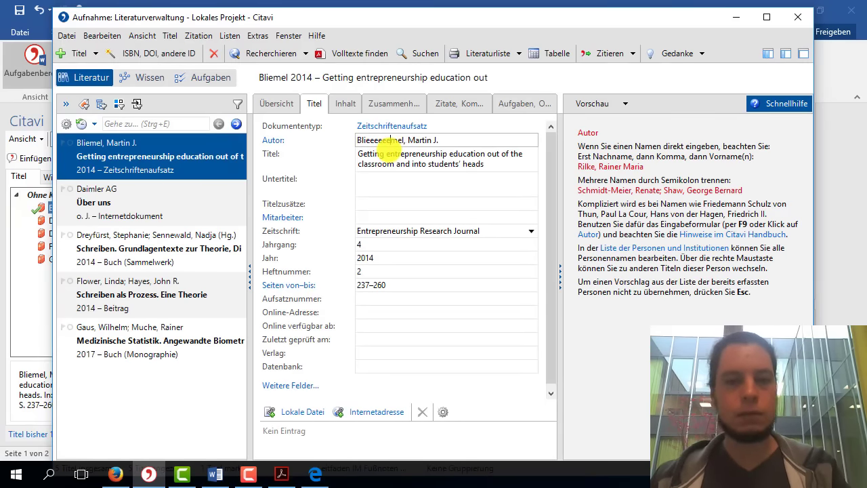
type("e")
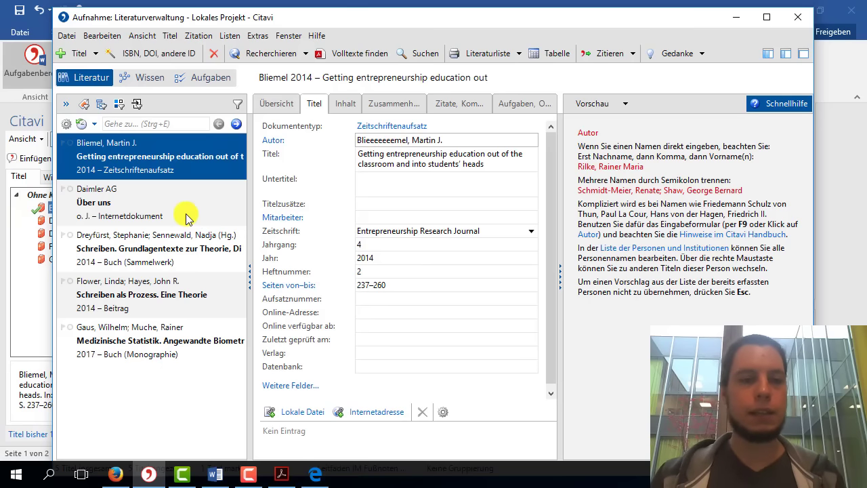
left_click(187, 217)
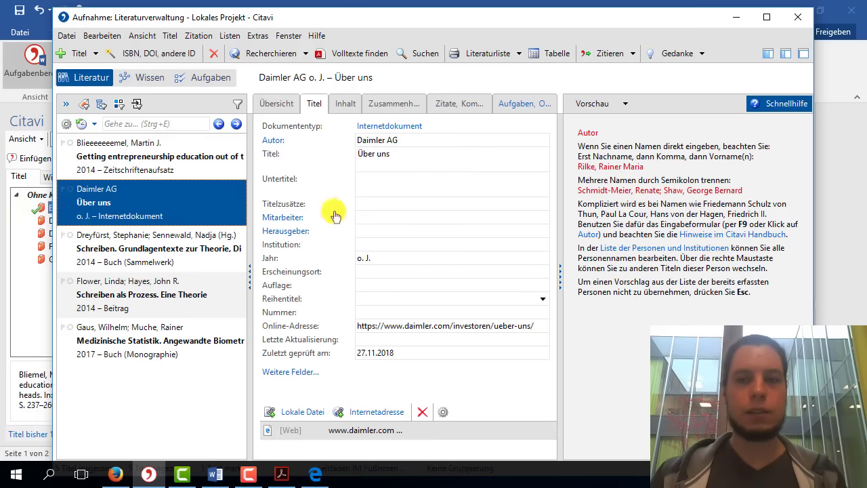
left_click(737, 25)
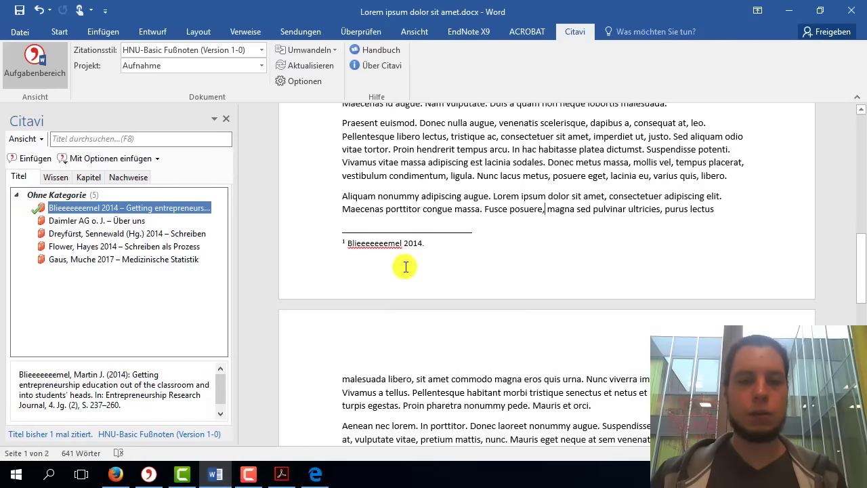
left_click_drag(860, 264, 860, 320)
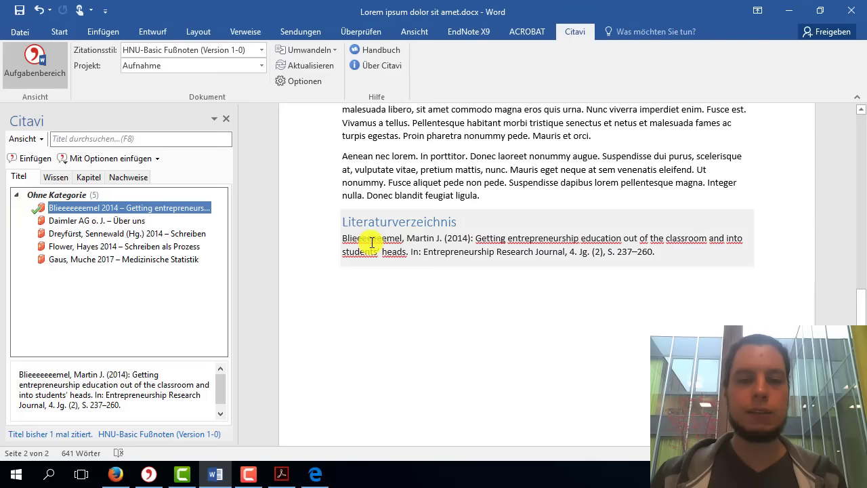
left_click(479, 251)
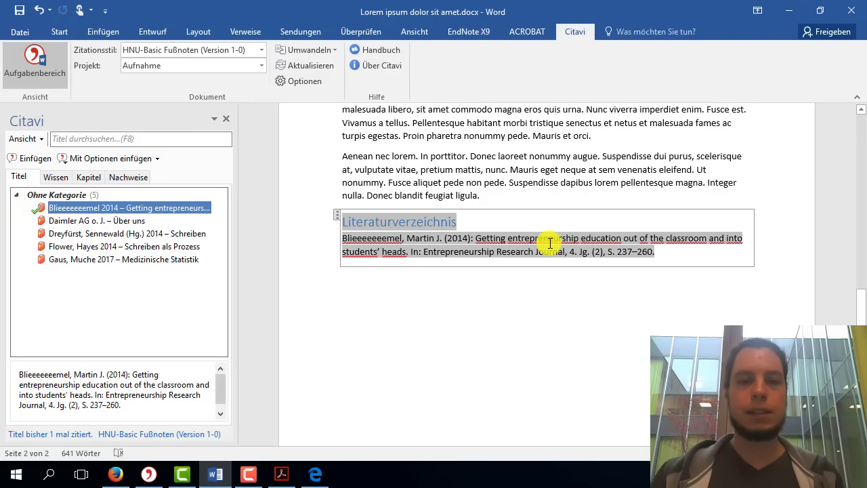
- Delete the extra e's so the author reads Bliemel, Martin J. again
left_click(149, 474)
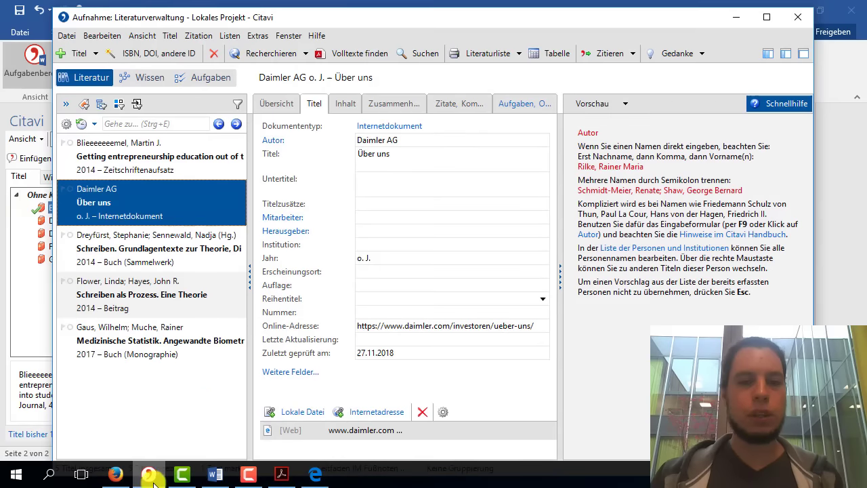
left_click(162, 156)
left_click(386, 140)
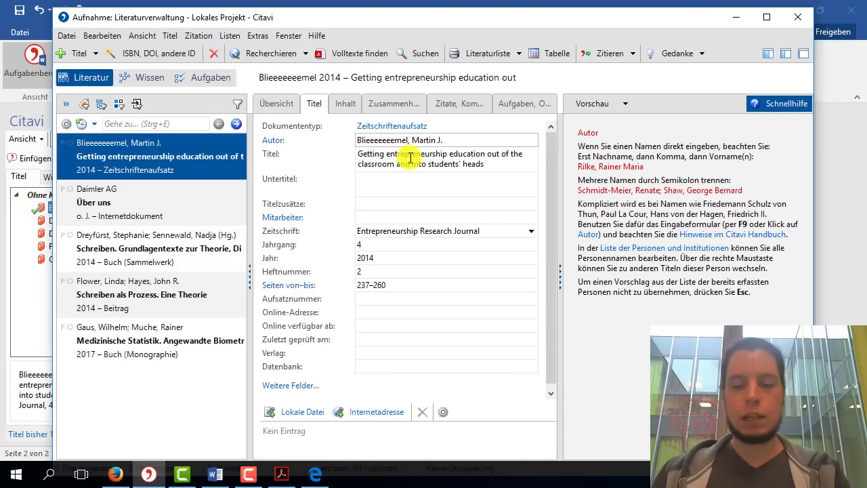
key("BackSpace")
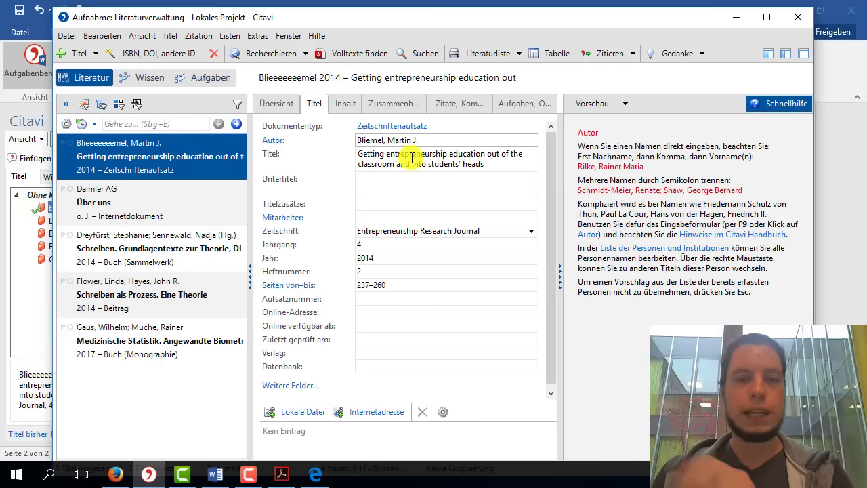
left_click(144, 201)
left_click(735, 17)
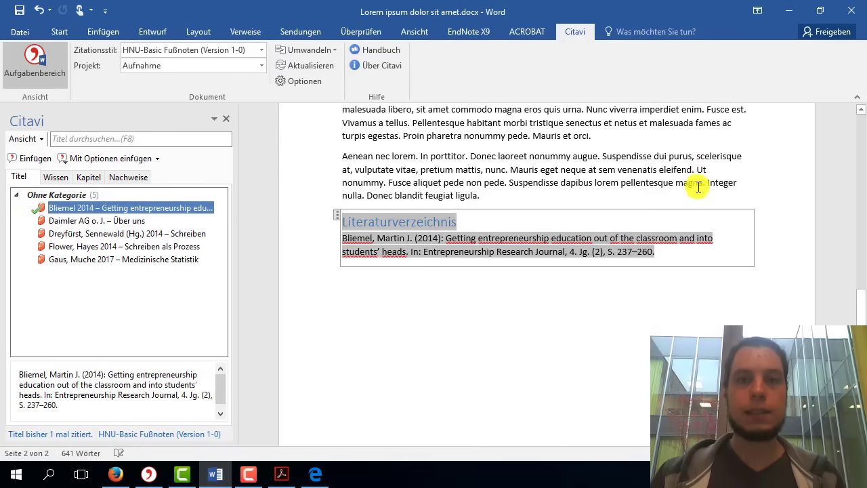
- Show Citavi's Bliemel 2014 record: Entrepreneurship Research Journal, volume 4, issue 2, pages 237–260
left_click(688, 313)
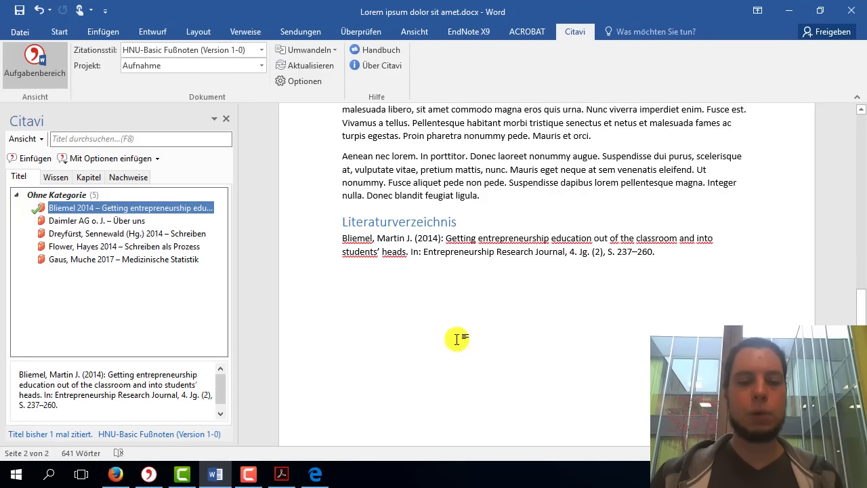
left_click(148, 474)
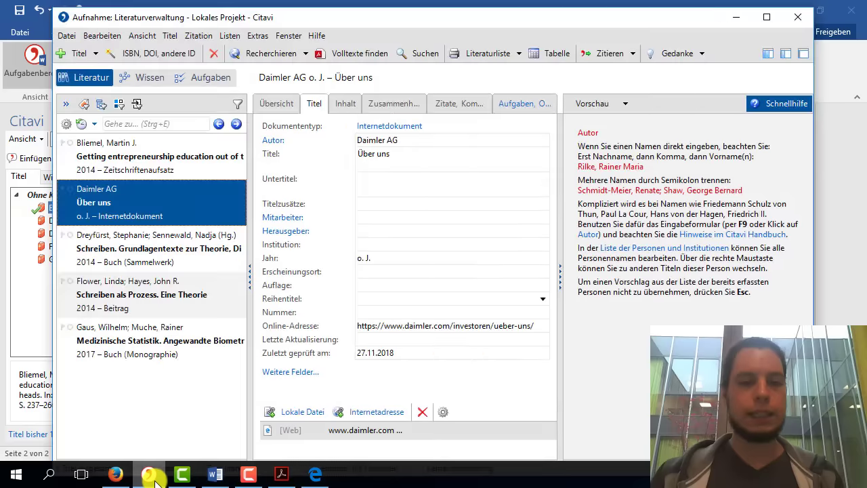
left_click(168, 155)
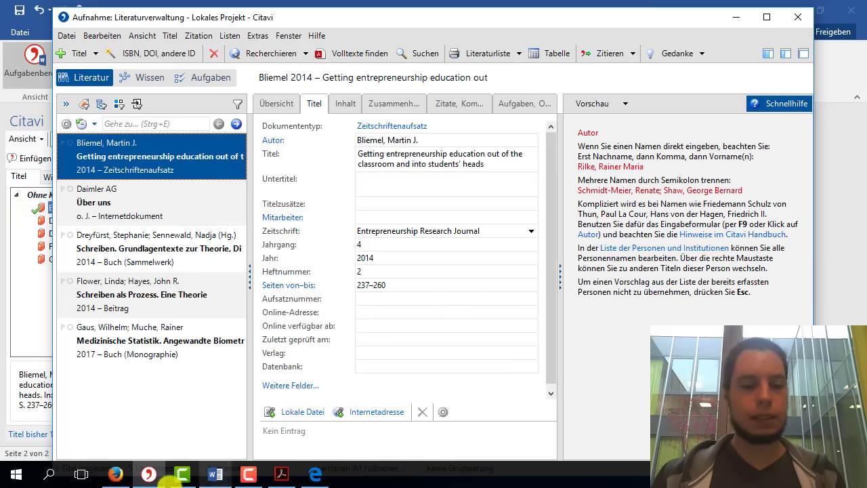
- Search 'hnu bibliothek' in Firefox and reach the HNU library's Zitieren page listing Citavi and EndNote
left_click(117, 475)
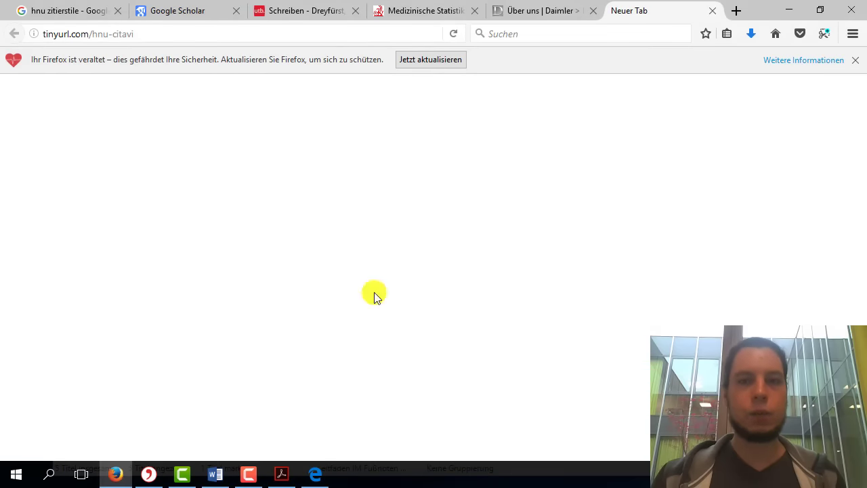
left_click(377, 38)
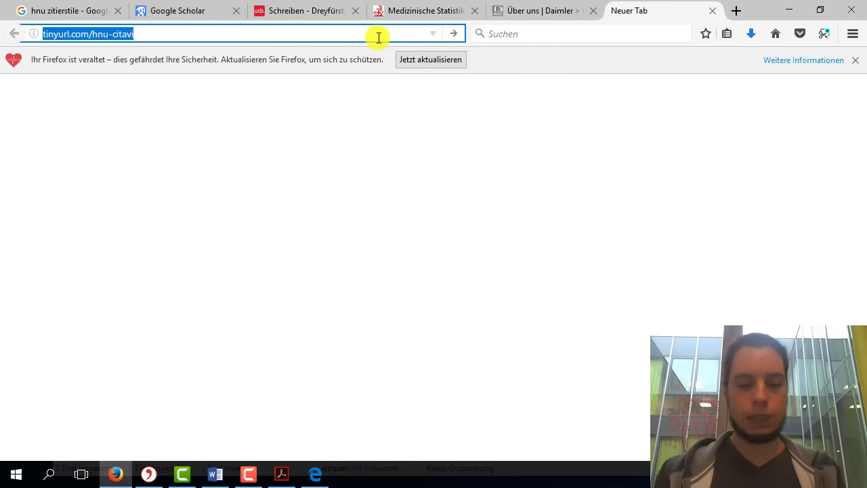
type("hnu+")
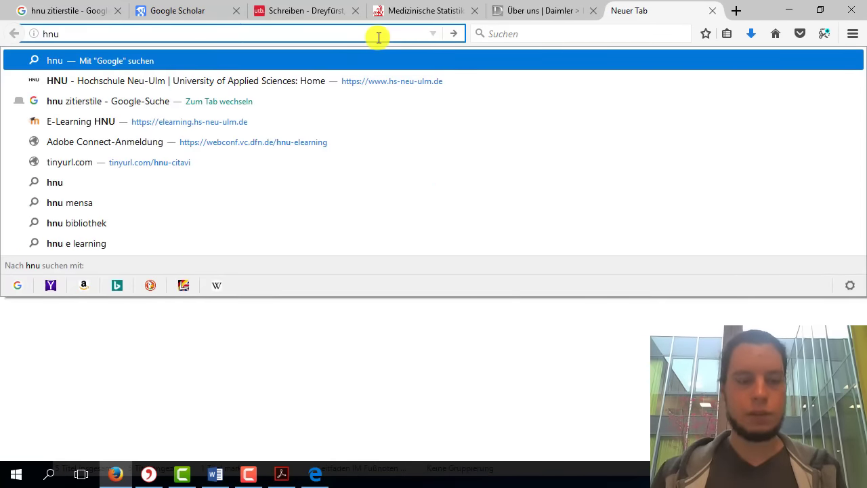
type("bi")
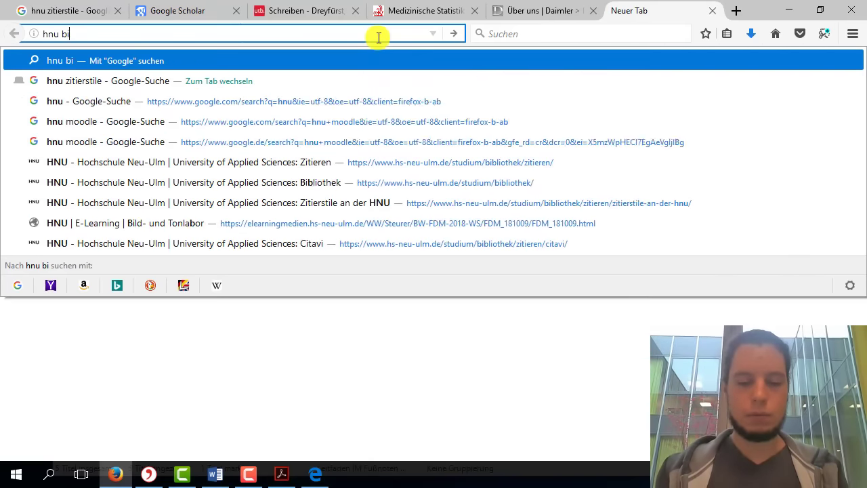
type("bliothek")
key("Return")
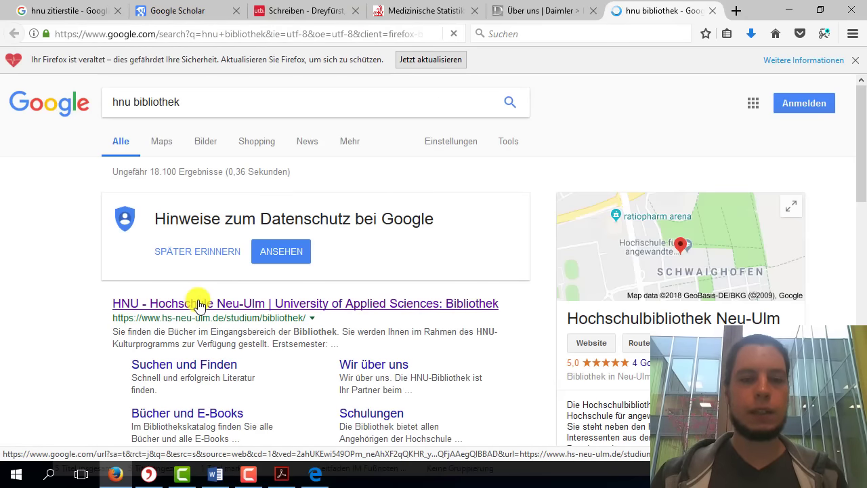
left_click(198, 305)
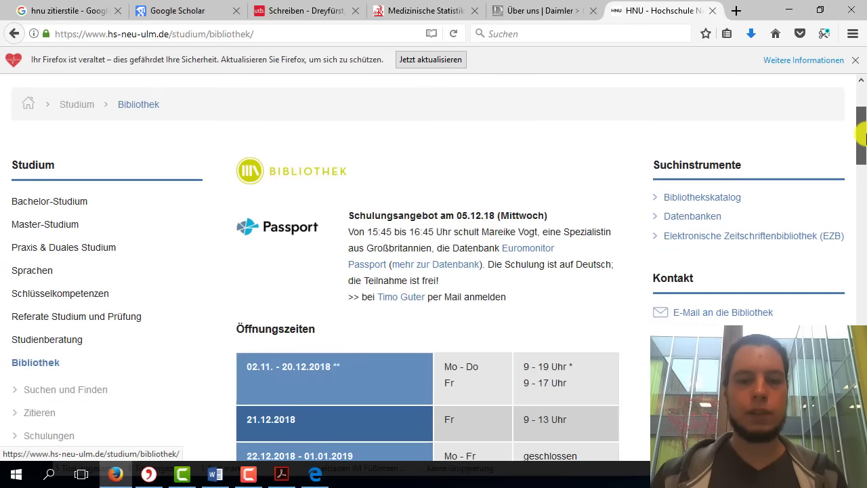
left_click_drag(861, 107, 864, 163)
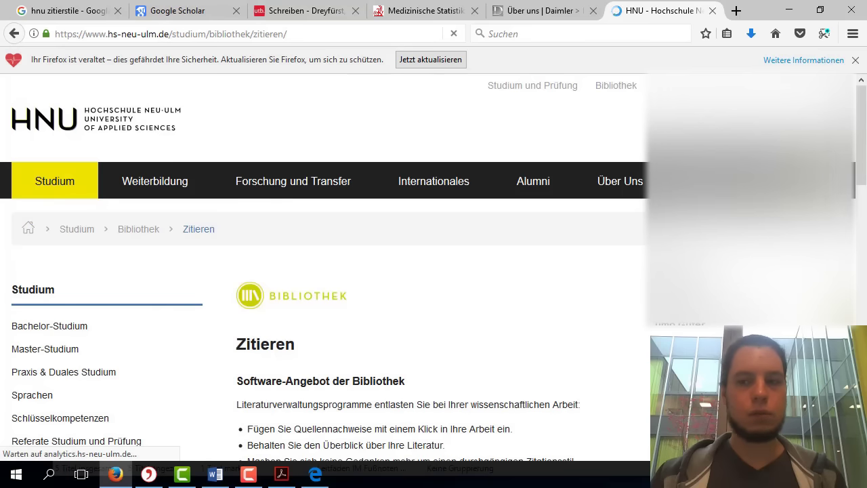
left_click_drag(860, 138, 863, 235)
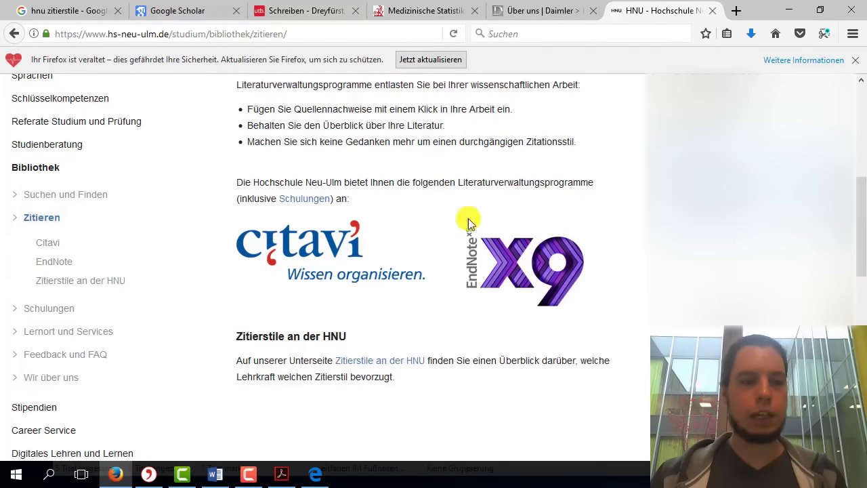
- Open the library's Citavi page and scroll down to its FAQ on installation and citation styles
left_click(47, 244)
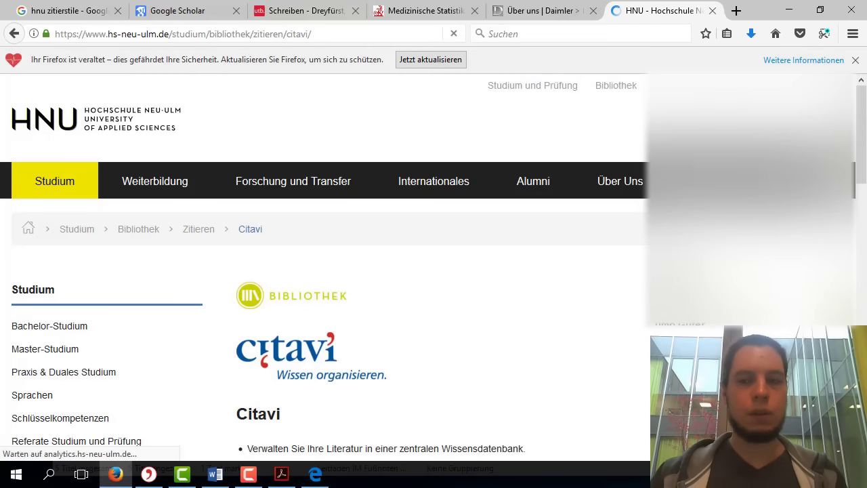
left_click_drag(862, 139, 863, 161)
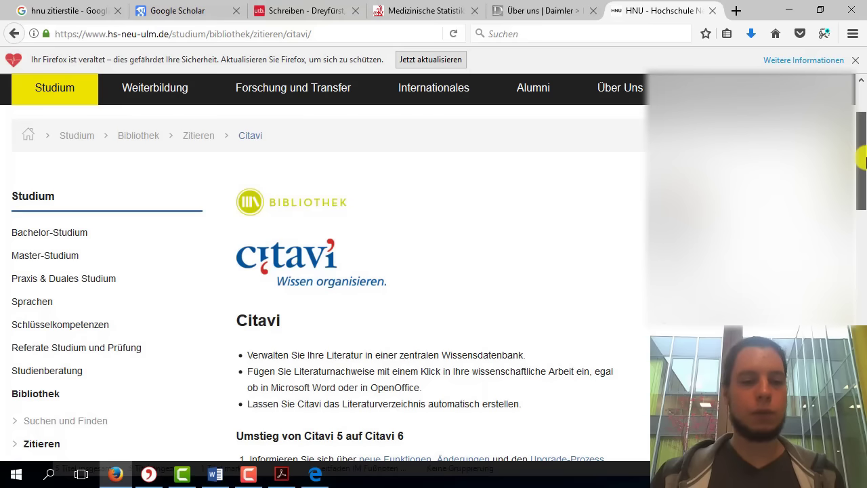
left_click_drag(862, 166, 861, 271)
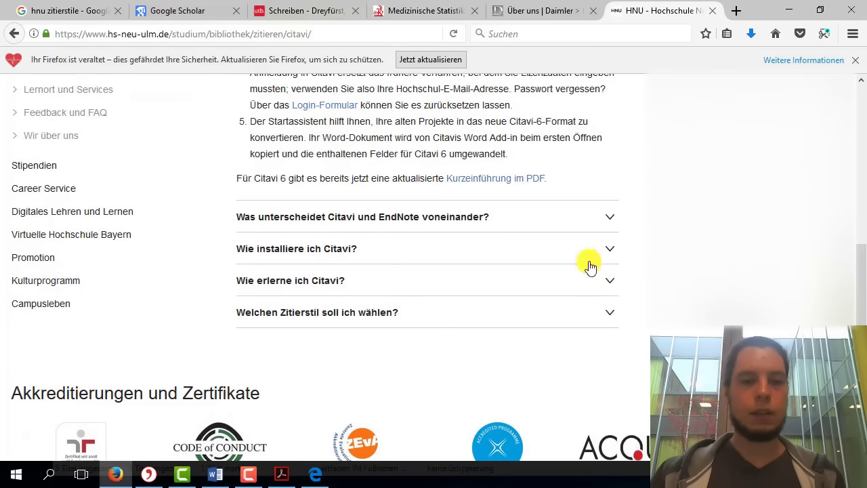
- Read the expanded 'Wie installiere ich Citavi?' answer, then minimise Firefox to reveal Word
left_click(287, 252)
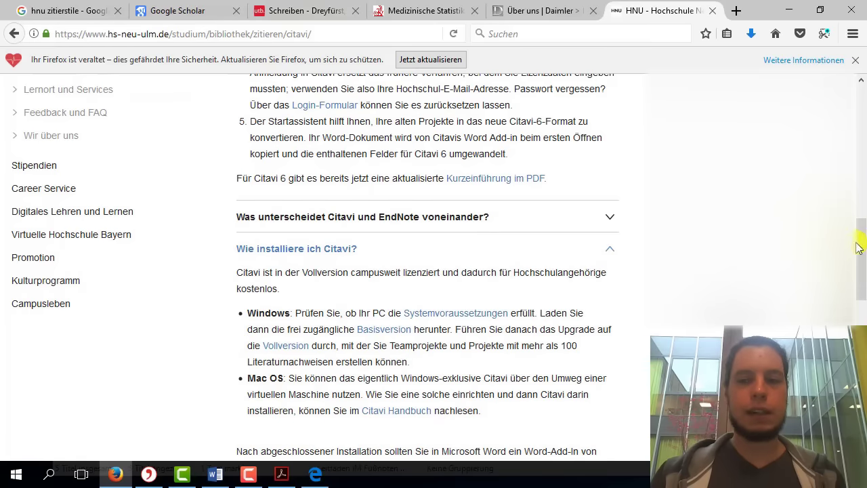
scroll(861, 258, "down", 1)
scroll(861, 265, "down", 2)
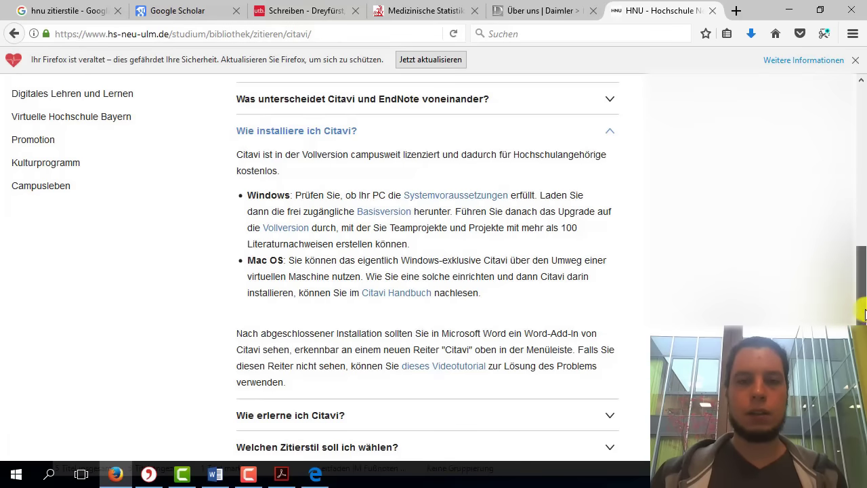
left_click_drag(863, 310, 864, 296)
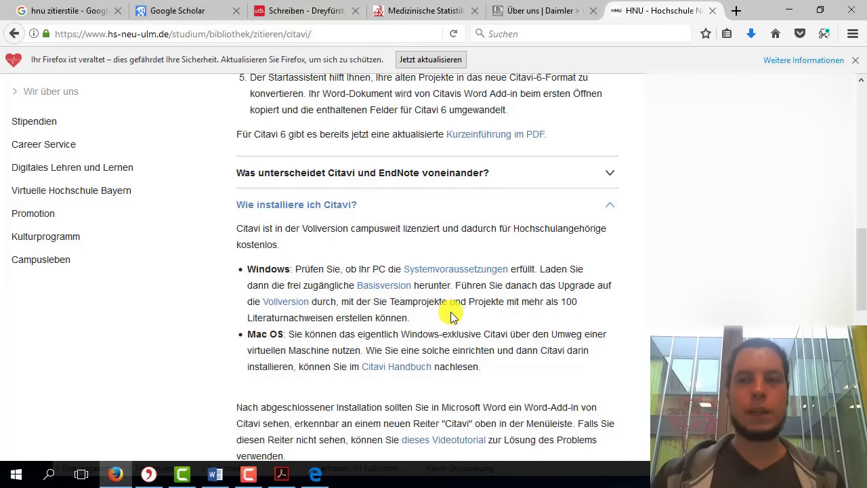
left_click(785, 10)
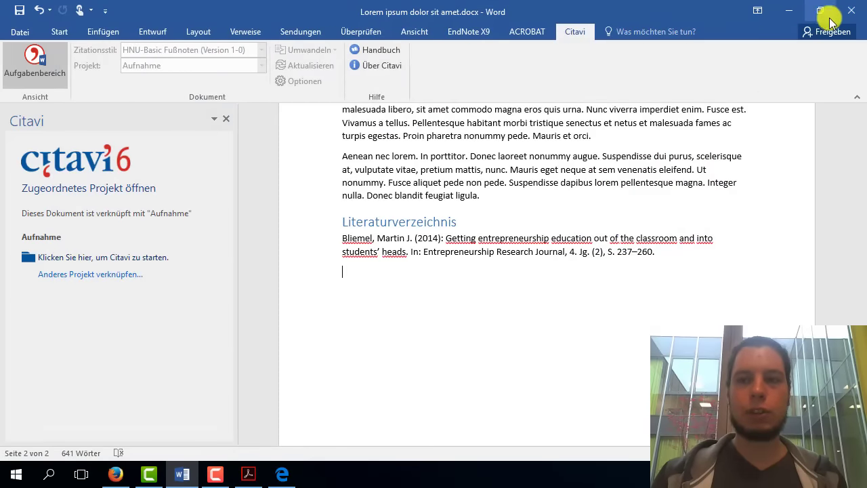
- Close Word choosing 'Nicht speichern' and clear all windows to the desktop with Win+D
left_click(854, 12)
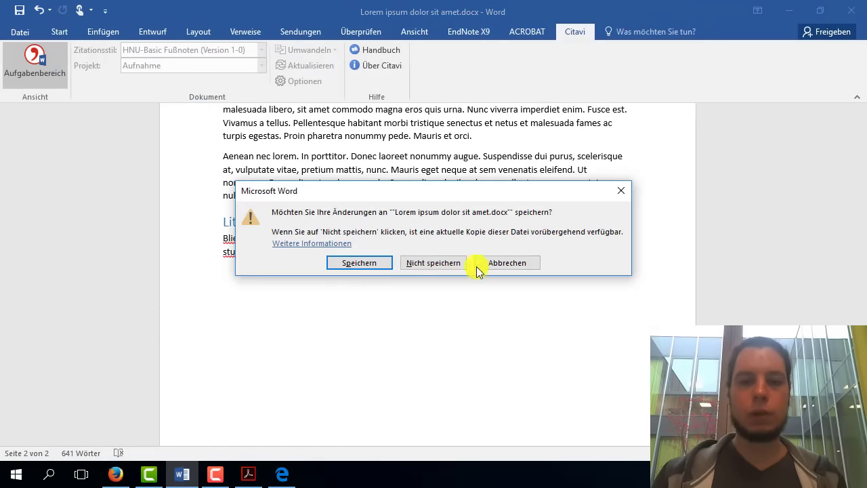
left_click(421, 263)
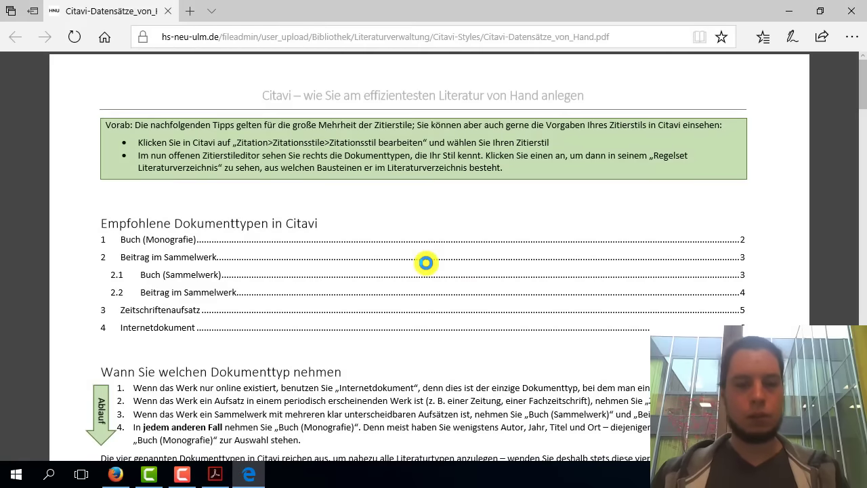
key("super+d")
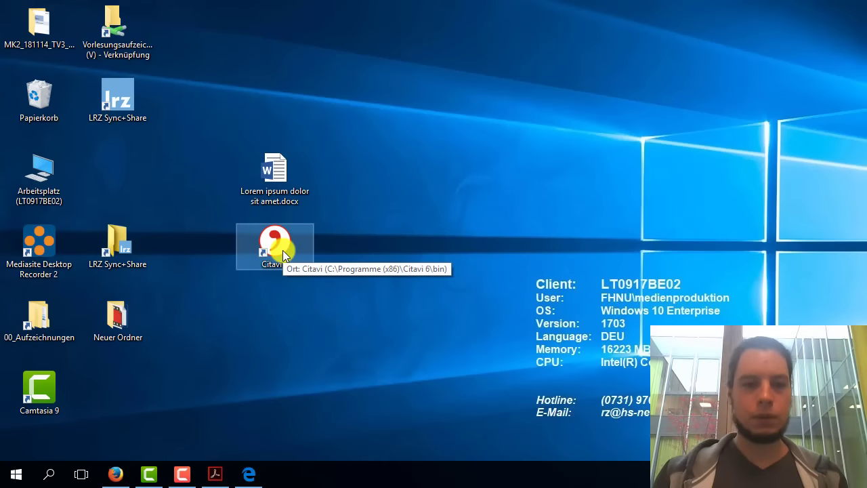
- Launch Citavi 6 from the desktop shortcut and log in with the account e-mail and password
double_click(283, 250)
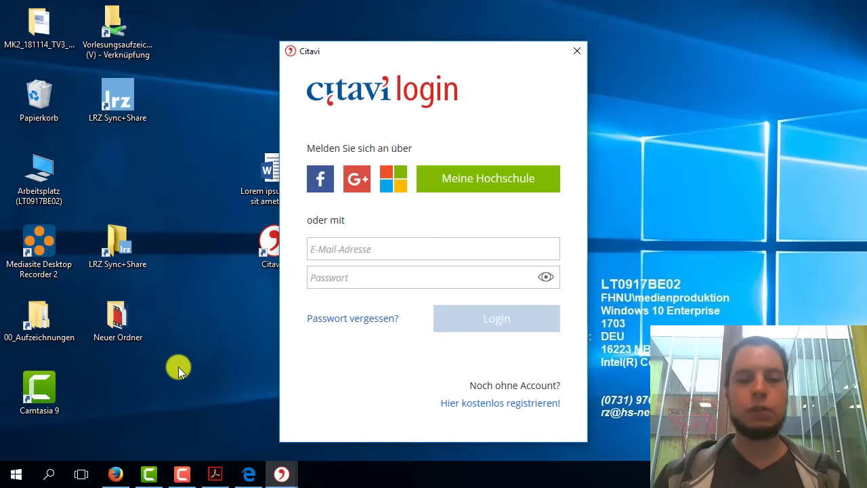
left_click(357, 248)
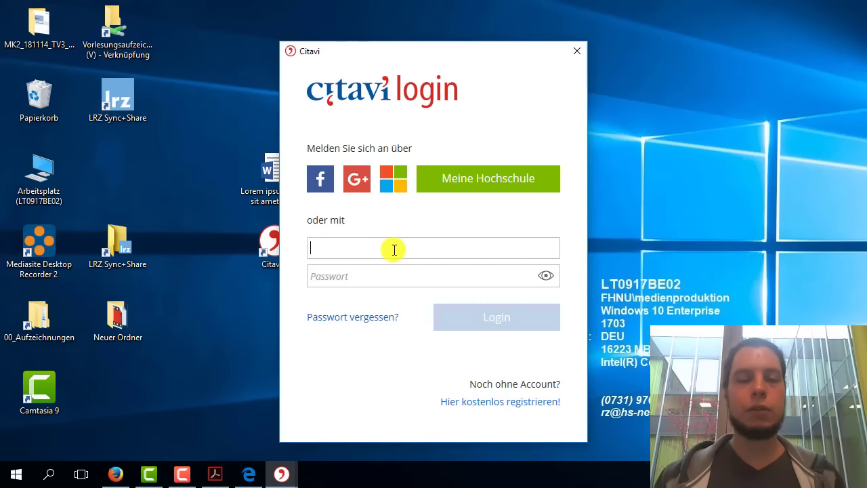
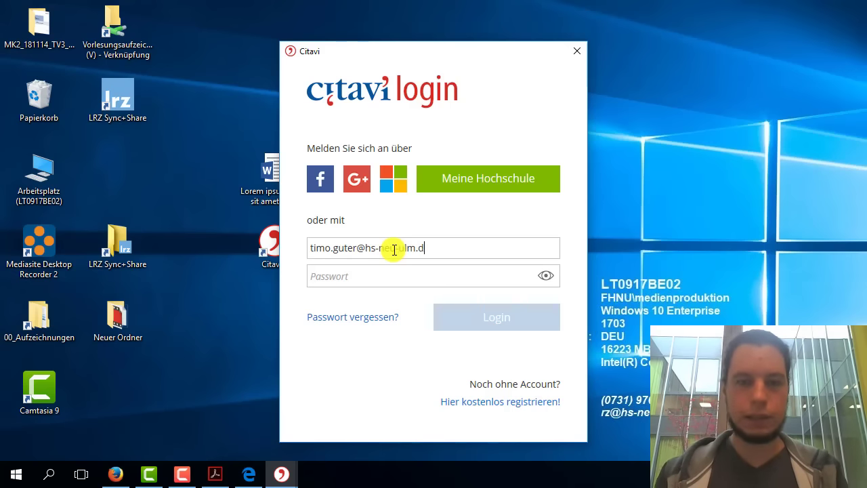
left_click(384, 275)
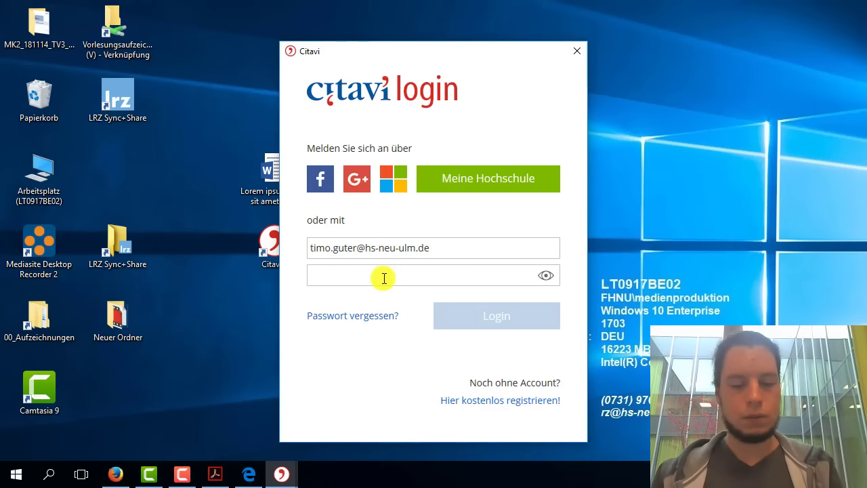
type("••••")
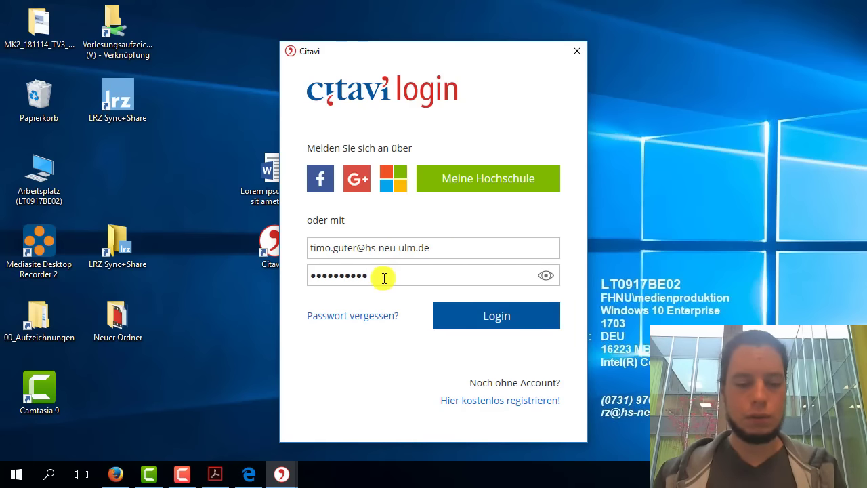
type("•")
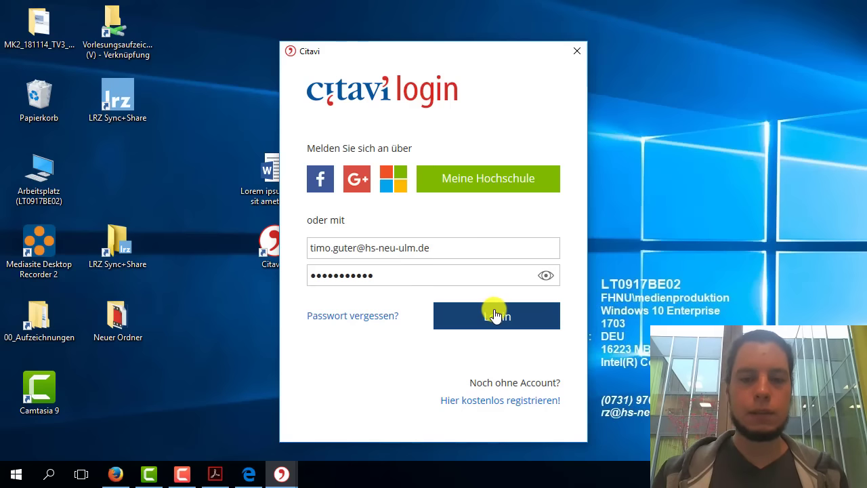
left_click(495, 314)
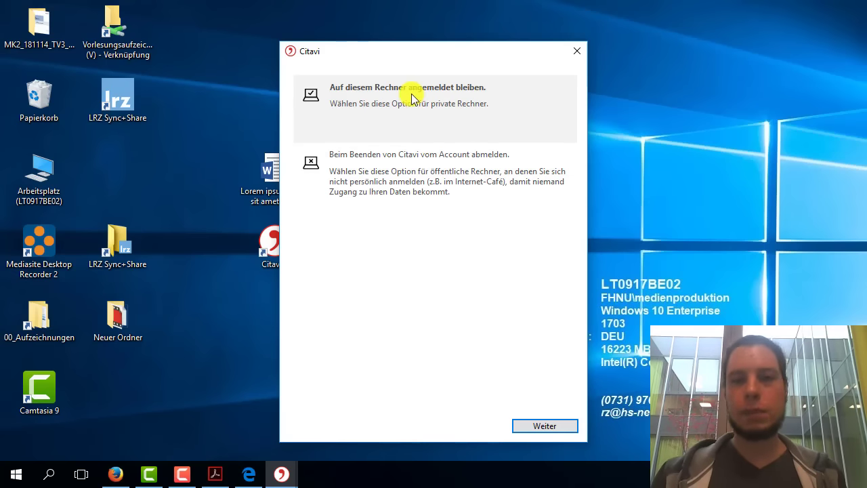
- Tick 'Beim Beenden von Citavi vom Account abmelden' and continue to the Citavi 6 start window
left_click(409, 181)
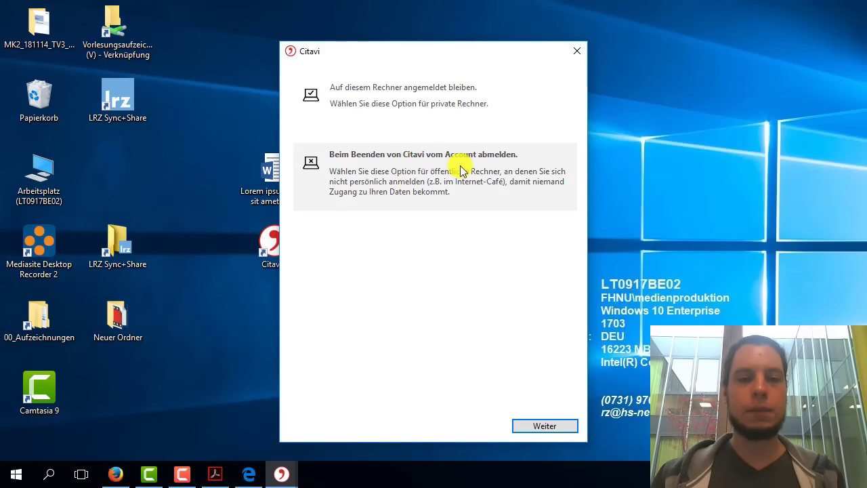
left_click(542, 425)
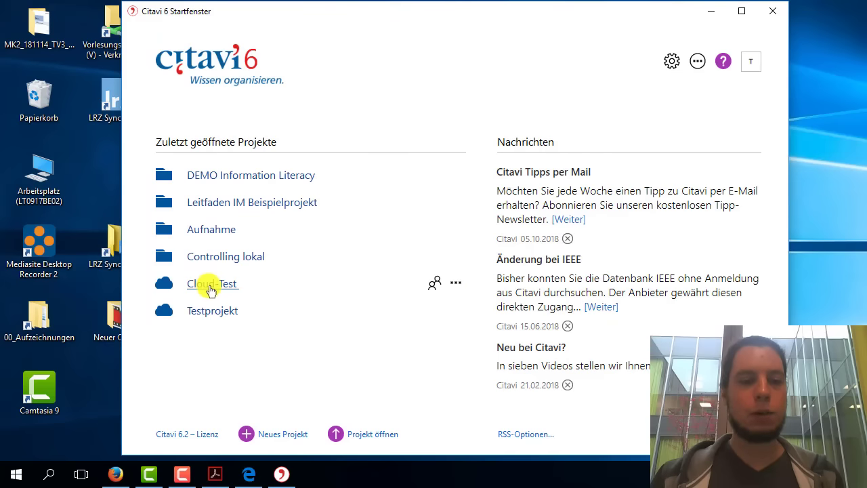
- Cancel the local new-project dialog and open the recent Aufnahme project instead
left_click(280, 435)
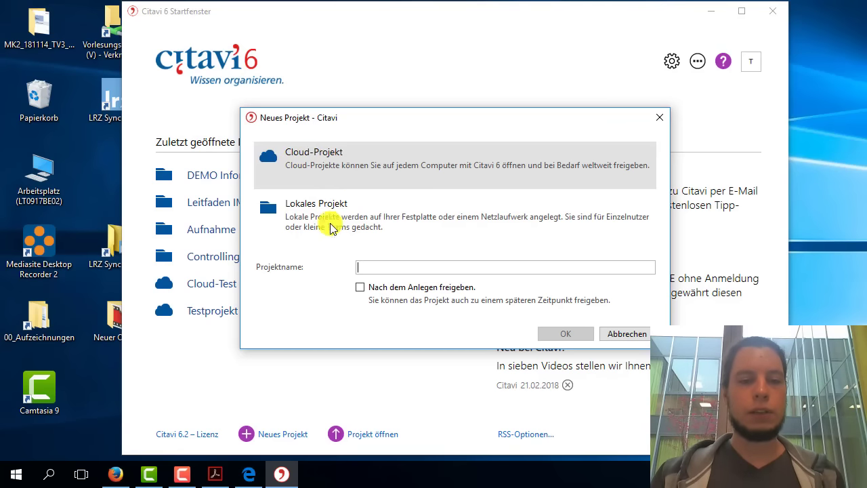
left_click(314, 205)
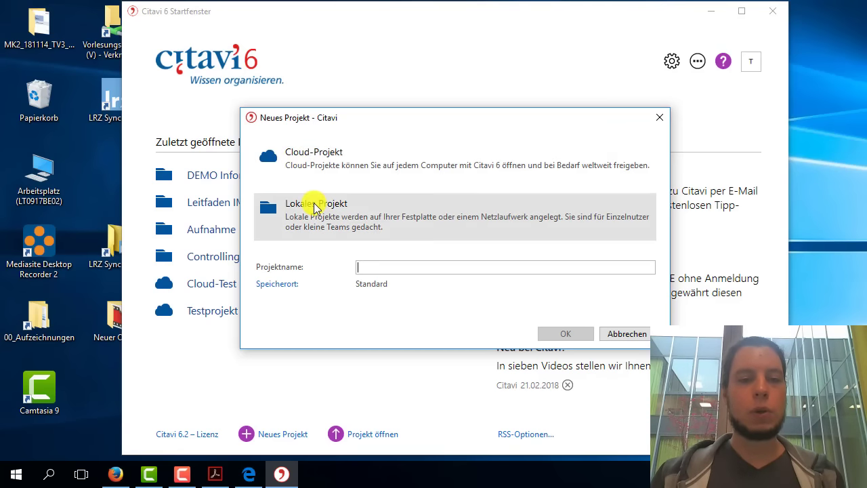
left_click(610, 336)
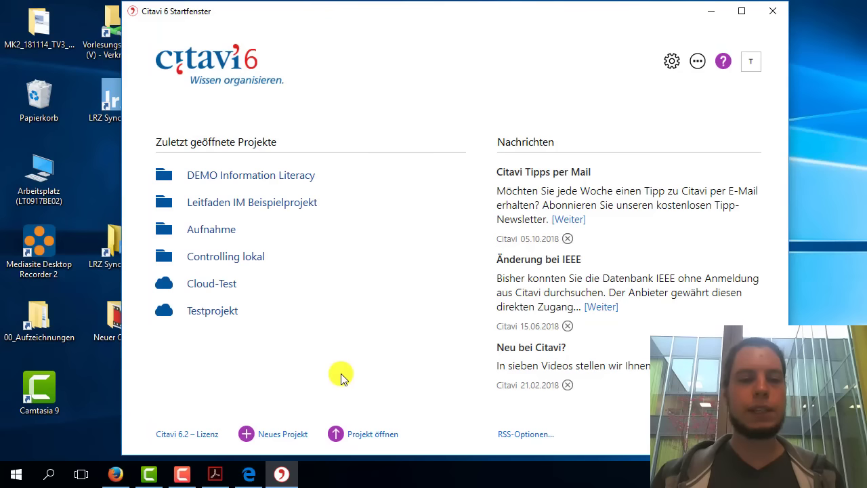
left_click(214, 230)
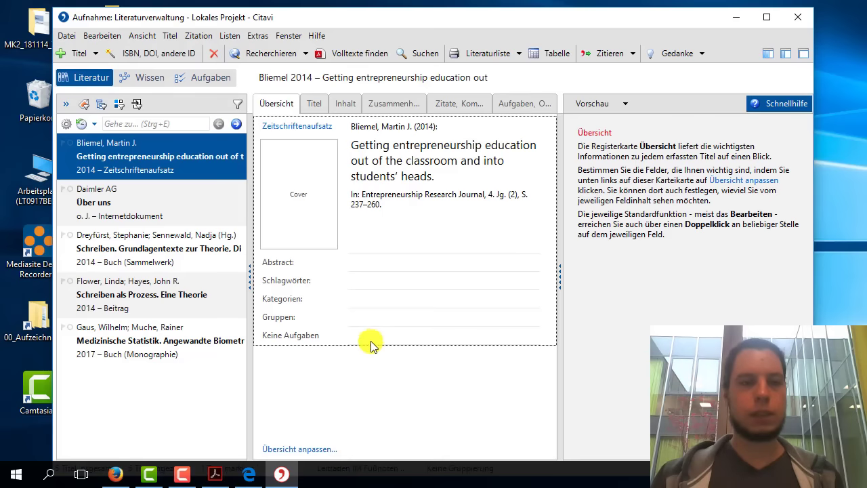
- Glance at the Datei menu without choosing anything, then maximize the Aufnahme project window
left_click(68, 36)
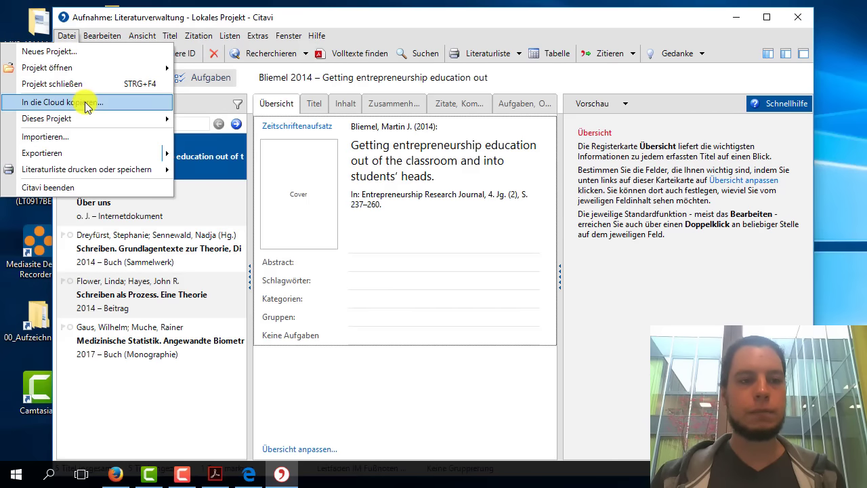
left_click(355, 401)
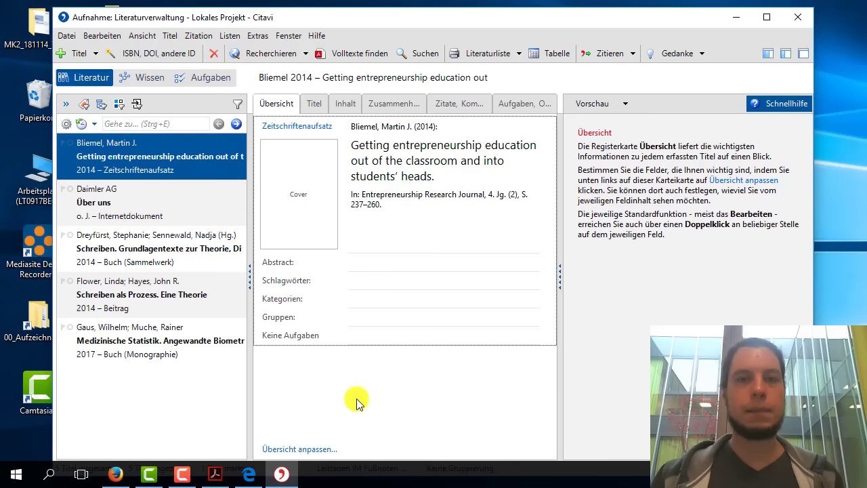
left_click(767, 17)
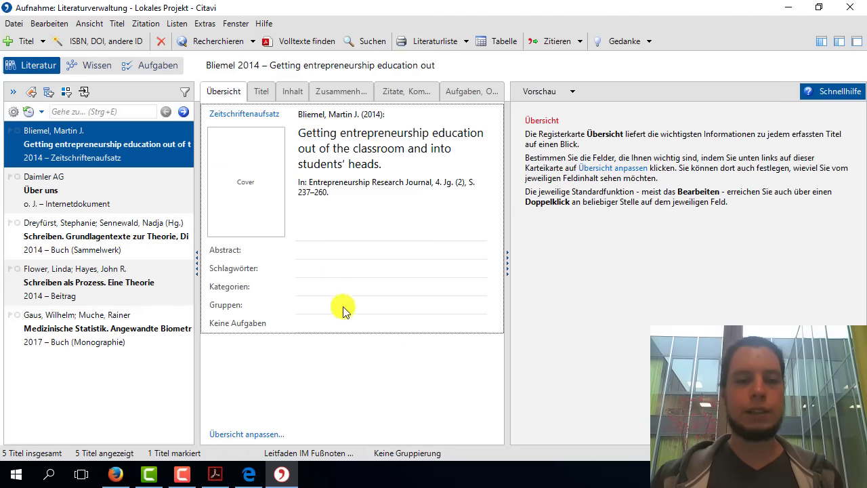
- Browse the Bliemel article, Daimler page, Schreiben chapter and Medizinische Statistik records, ending on the Schreiben volume
left_click(89, 187)
left_click(118, 253)
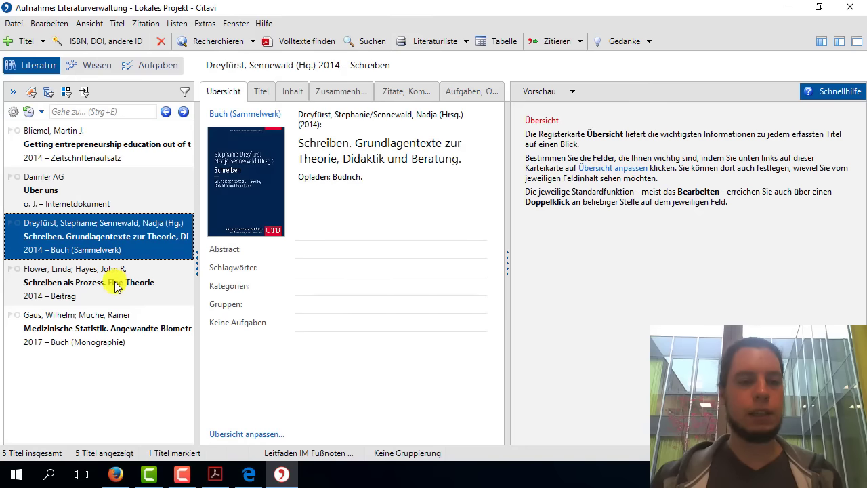
left_click(115, 287)
left_click(108, 336)
left_click(103, 290)
left_click(95, 241)
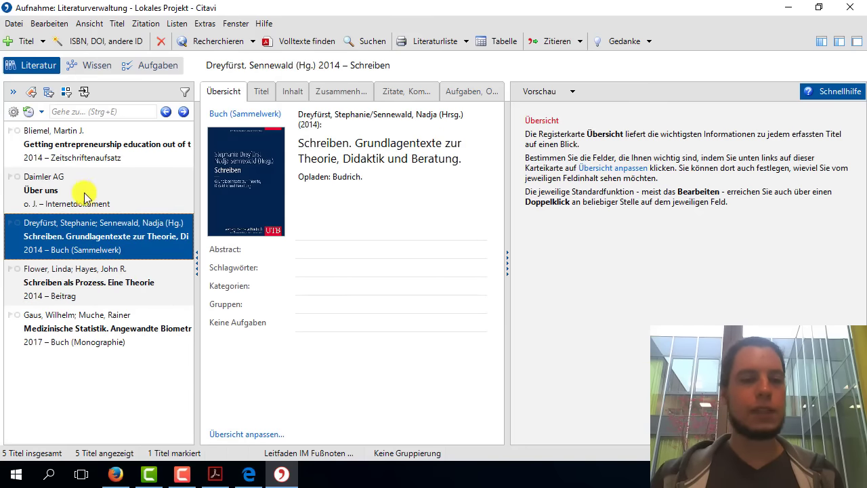
left_click(84, 182)
left_click(97, 227)
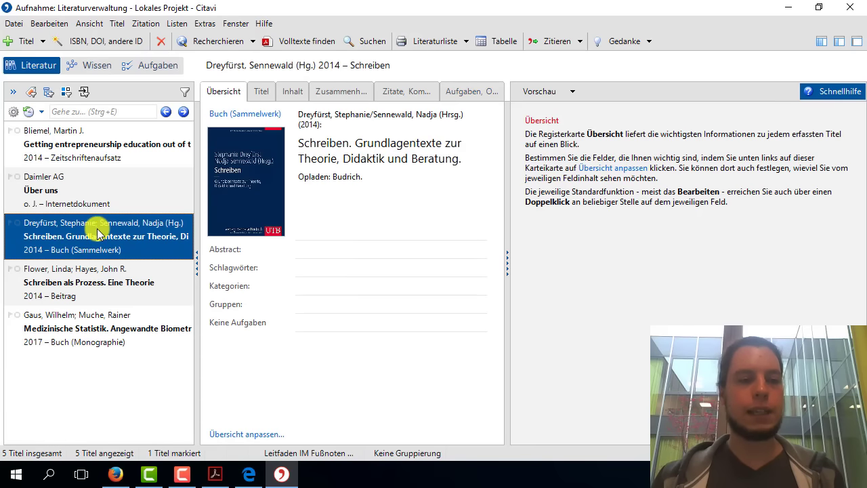
left_click(98, 275)
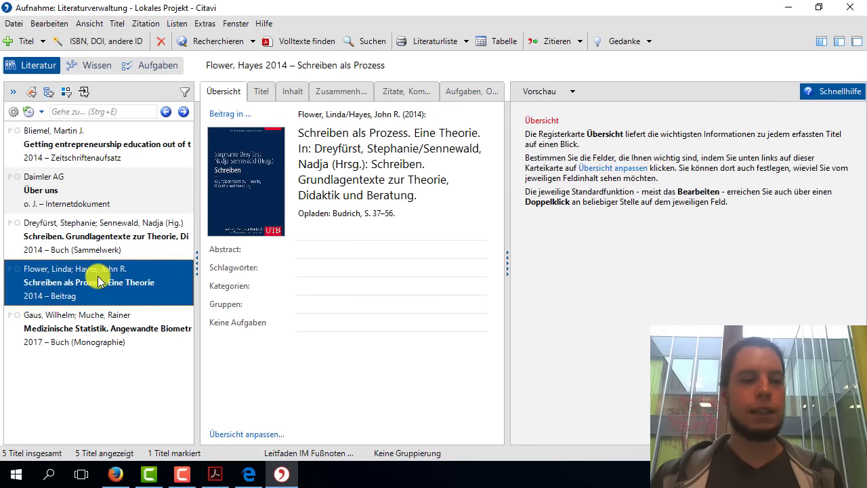
left_click(95, 237)
left_click(95, 193)
left_click(105, 157)
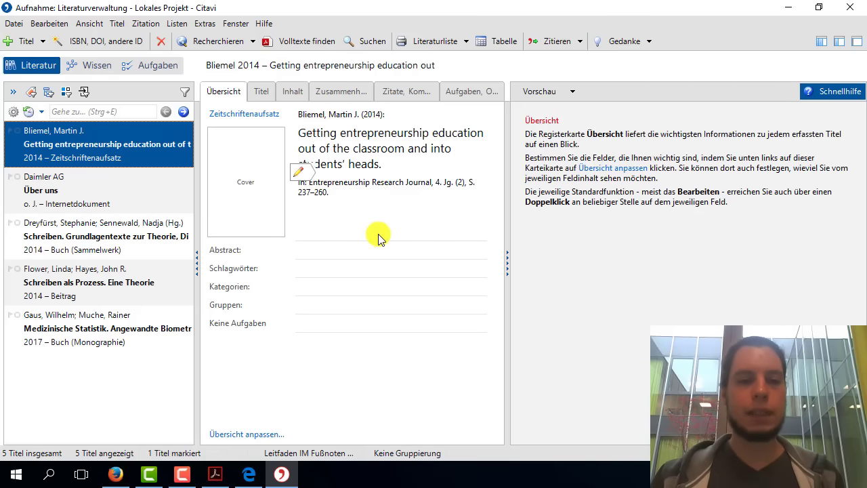
left_click(78, 190)
left_click(109, 242)
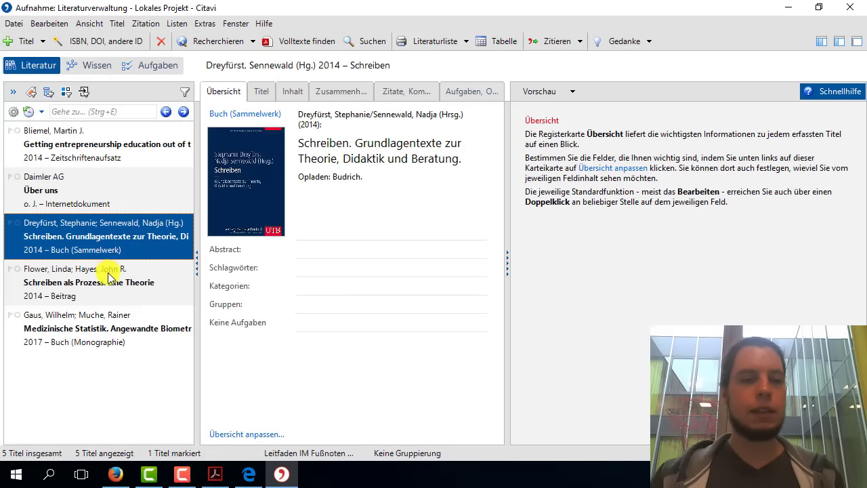
left_click(108, 282)
left_click(112, 242)
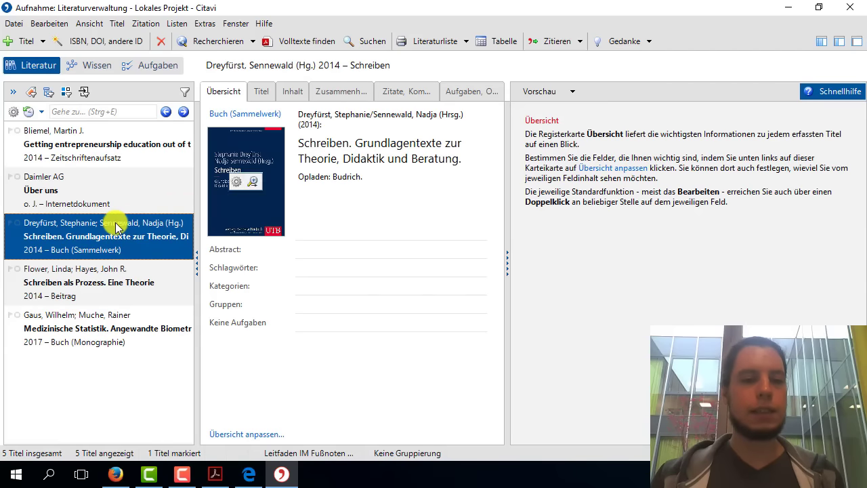
- Show the Titel tab and inspect the Herausgeber, Titel and Untertitel fields of the edited volume
left_click(257, 92)
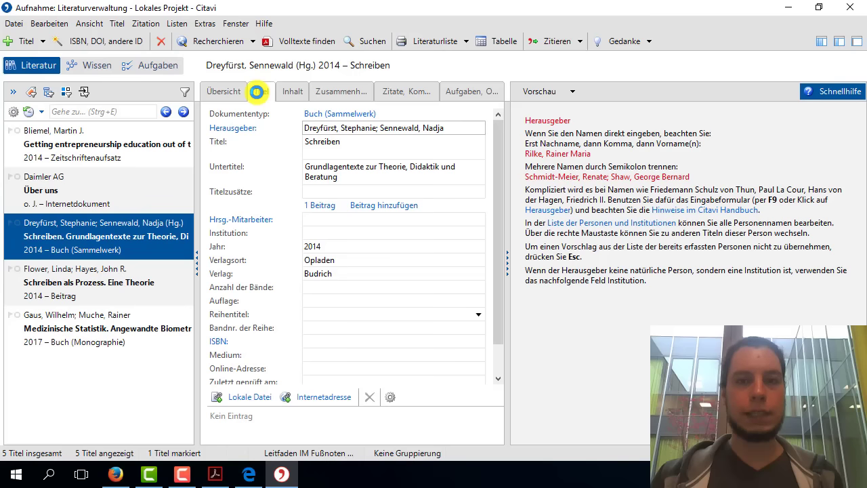
left_click_drag(445, 128, 284, 128)
left_click(453, 128)
double_click(435, 129)
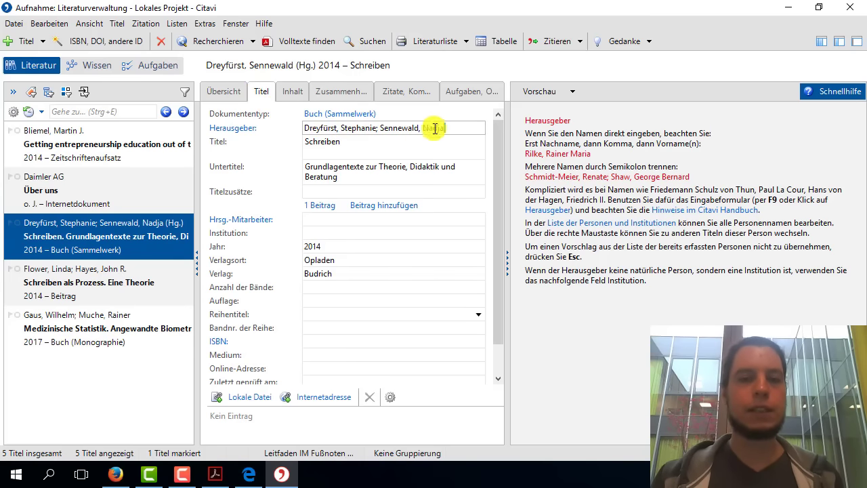
left_click(344, 147)
left_click(346, 168)
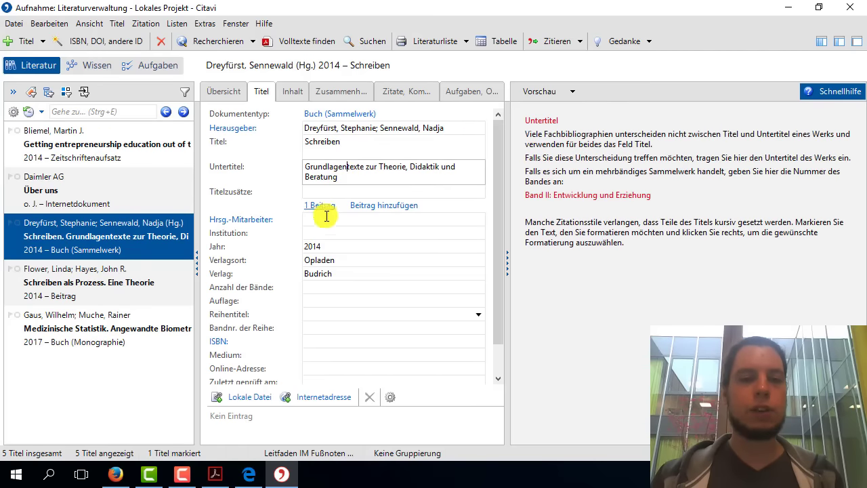
- Compare each record's title fields, ending on the entrepreneurship education journal article
left_click(108, 187)
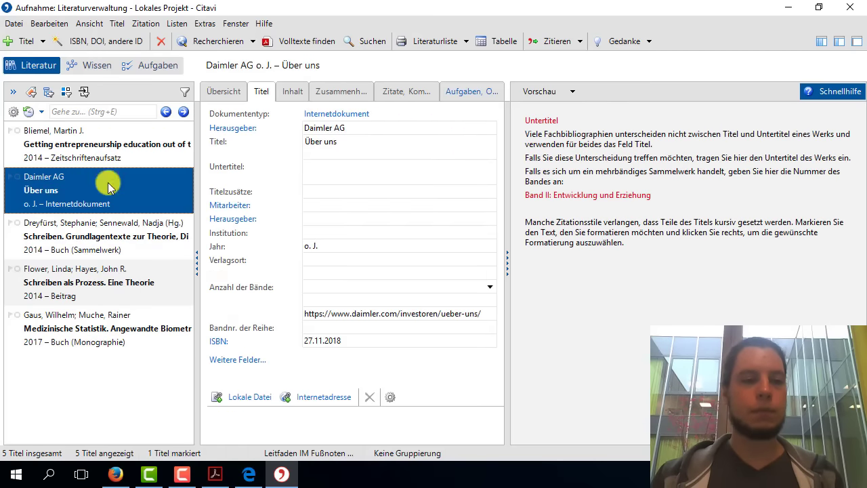
left_click(103, 146)
left_click(117, 202)
left_click(122, 244)
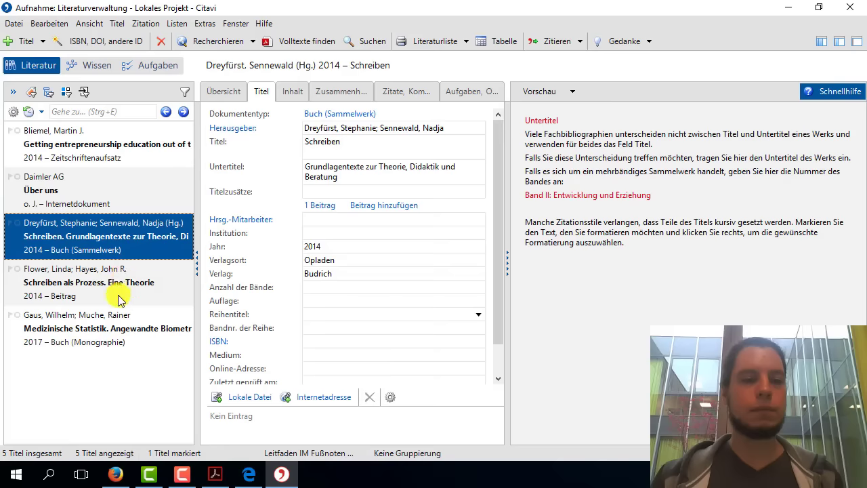
left_click(120, 287)
left_click(128, 327)
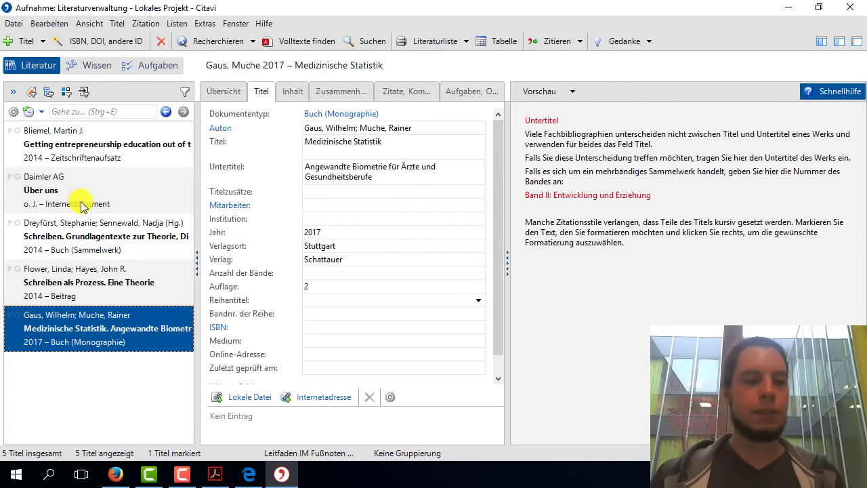
left_click(83, 132)
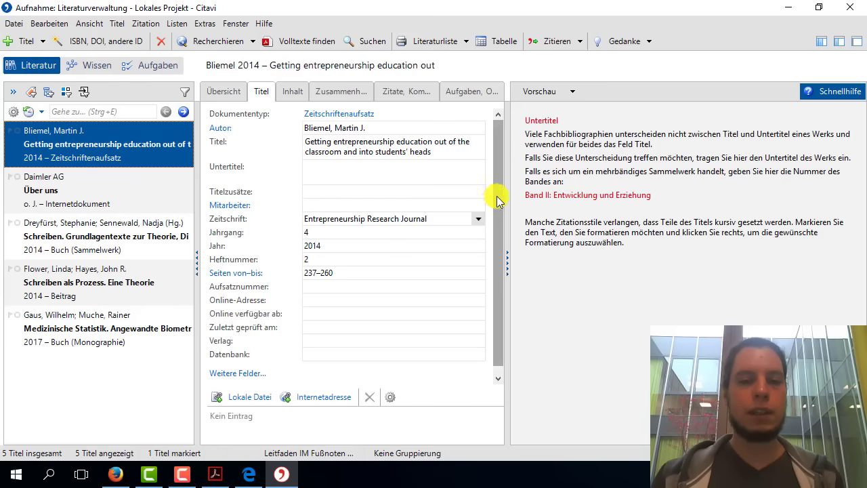
scroll(502, 233, "down", 1)
scroll(501, 210, "up", 1)
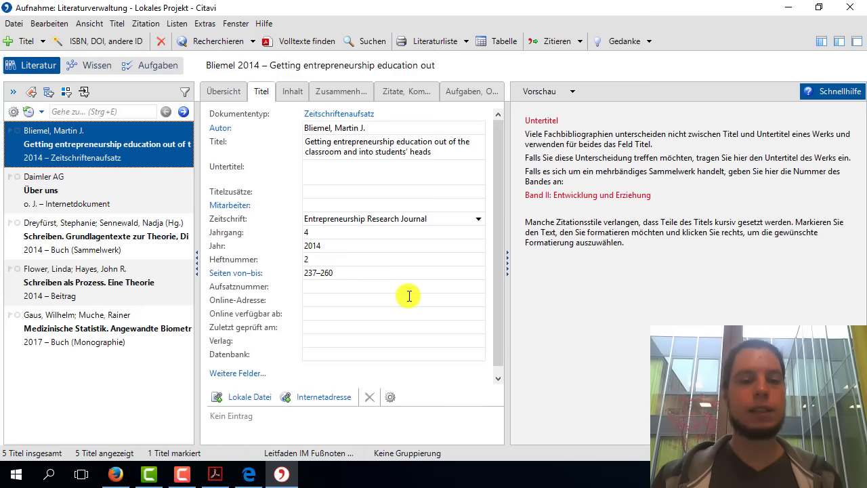
left_click(349, 298)
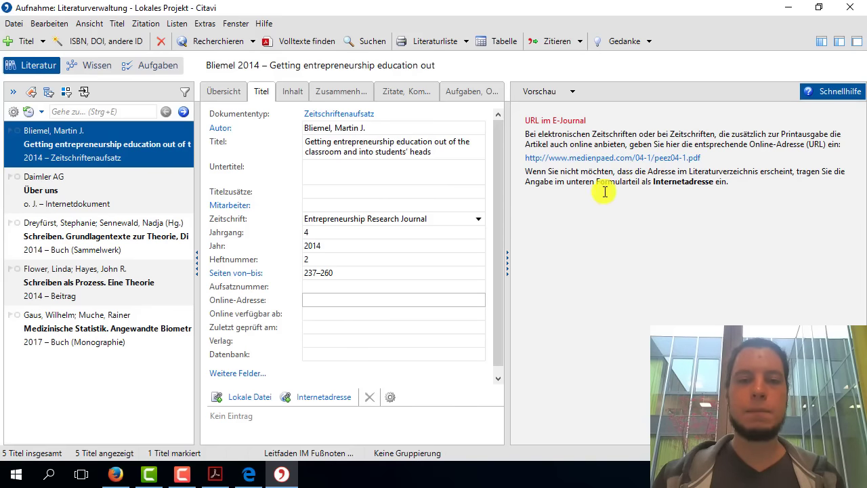
left_click(393, 129)
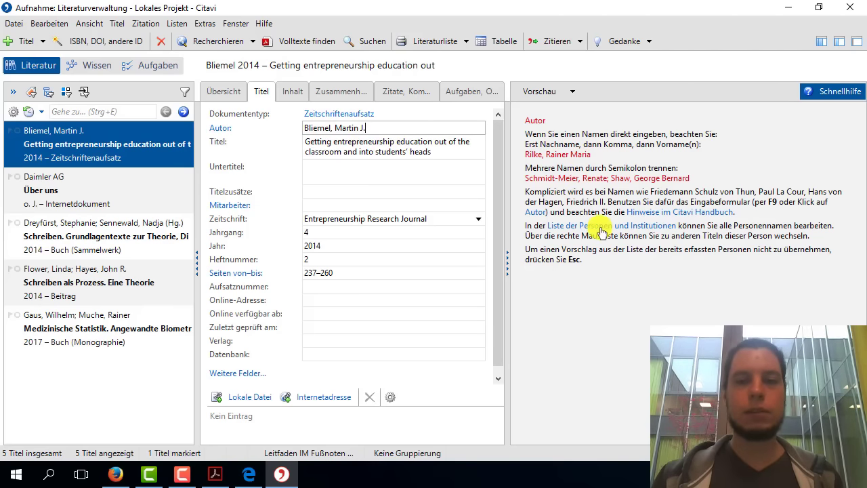
left_click(451, 155)
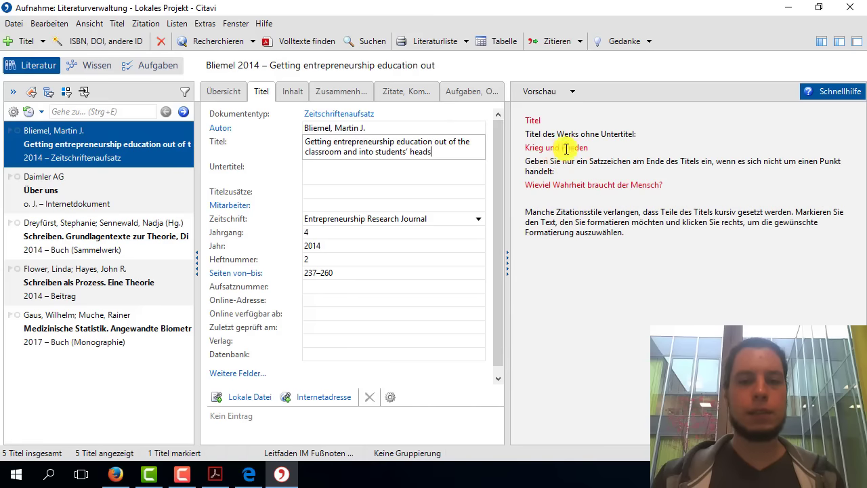
left_click(437, 205)
left_click(434, 231)
left_click(431, 259)
left_click(433, 273)
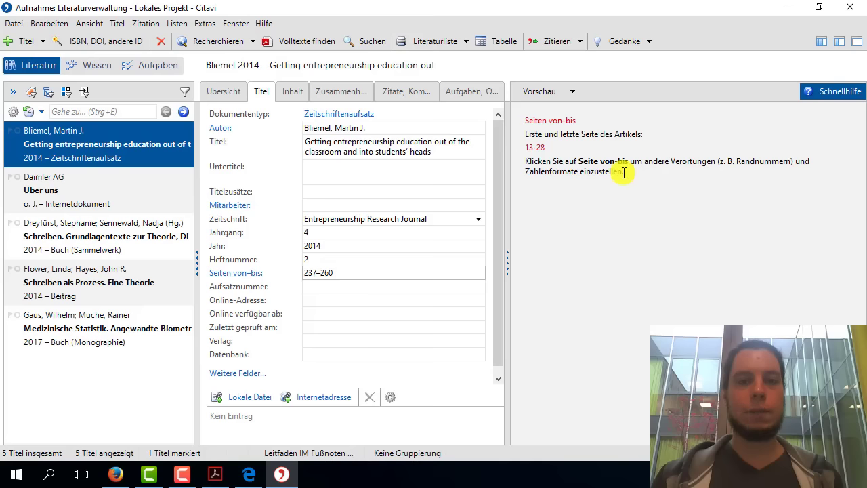
left_click(374, 125)
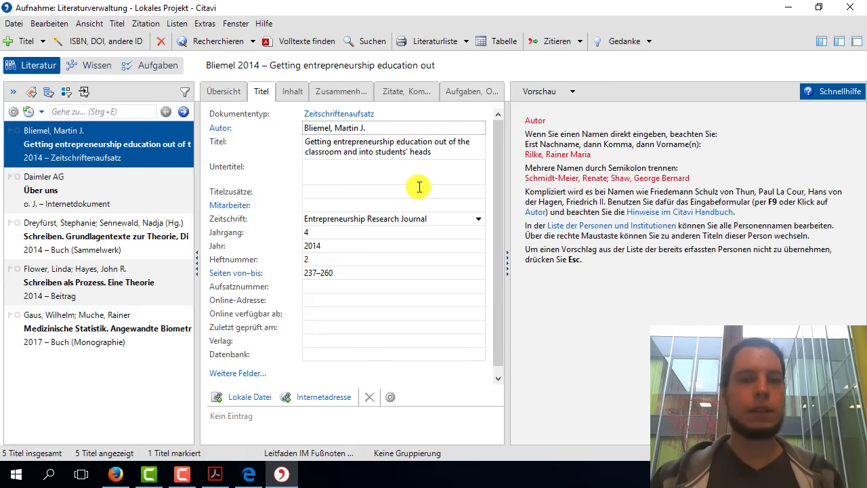
left_click(141, 26)
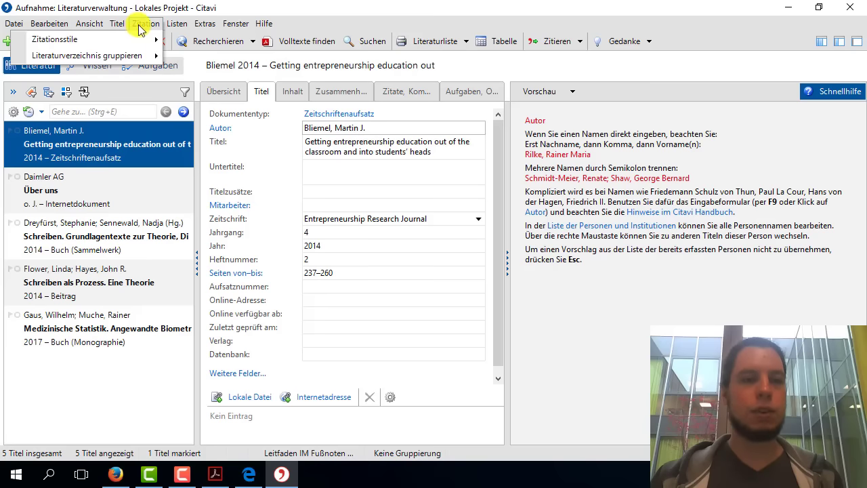
left_click(144, 26)
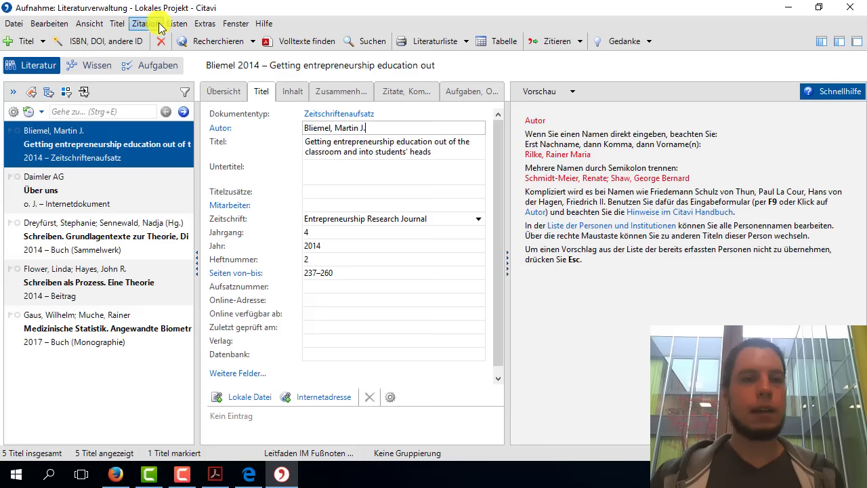
left_click(208, 26)
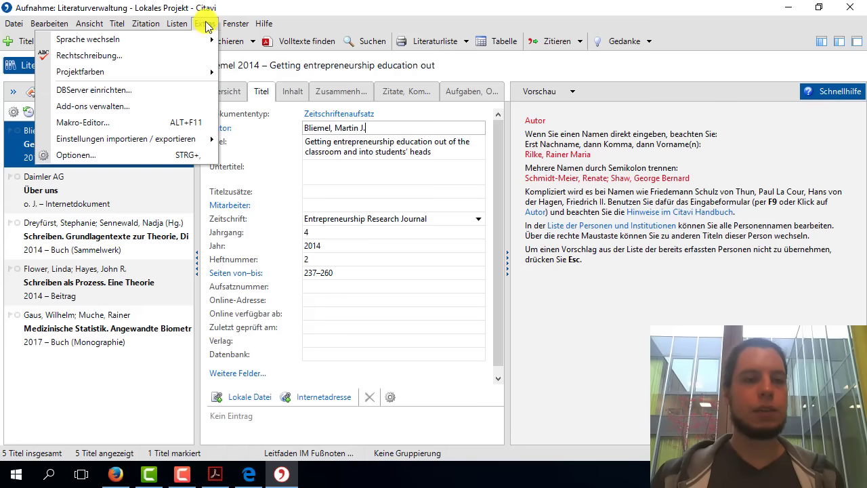
left_click(181, 156)
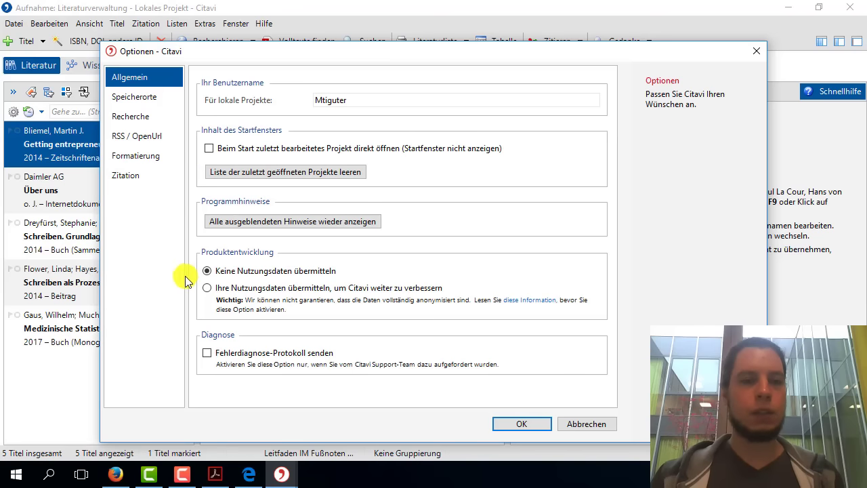
left_click(144, 99)
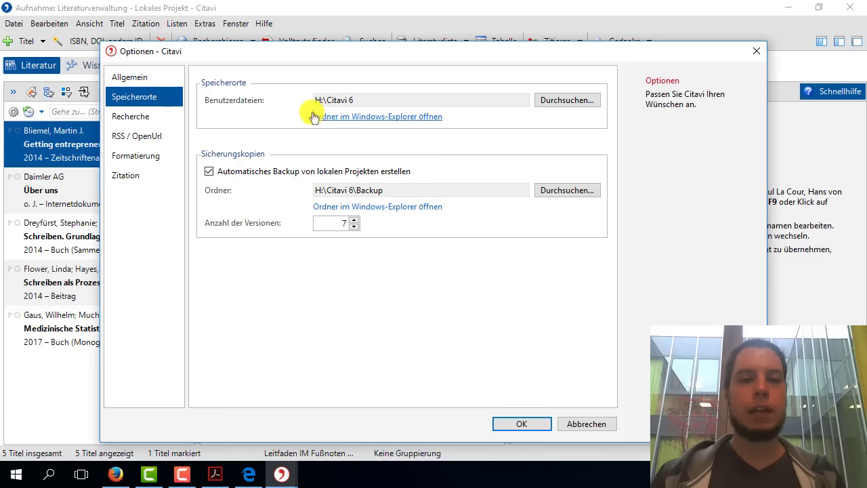
mouse_move(363, 100)
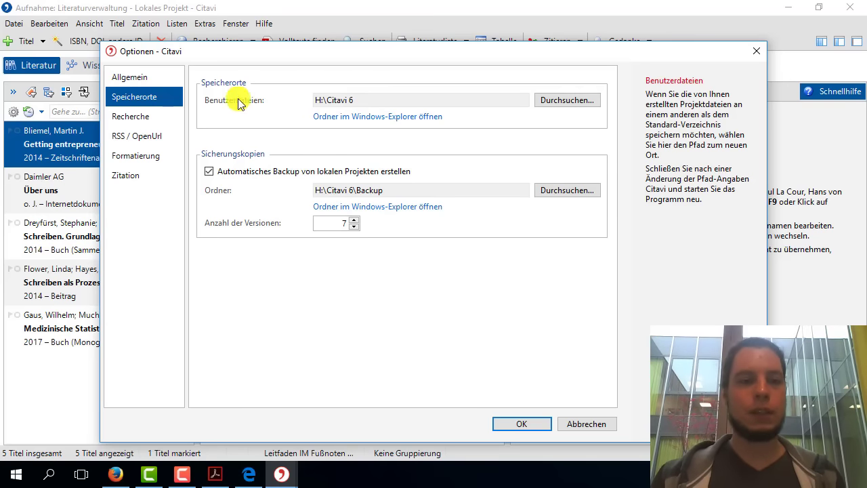
- Under Recherche, delete BVB Bayern and SWB Baden-Württemberg from the ISBN-Recherche catalog list
left_click(141, 121)
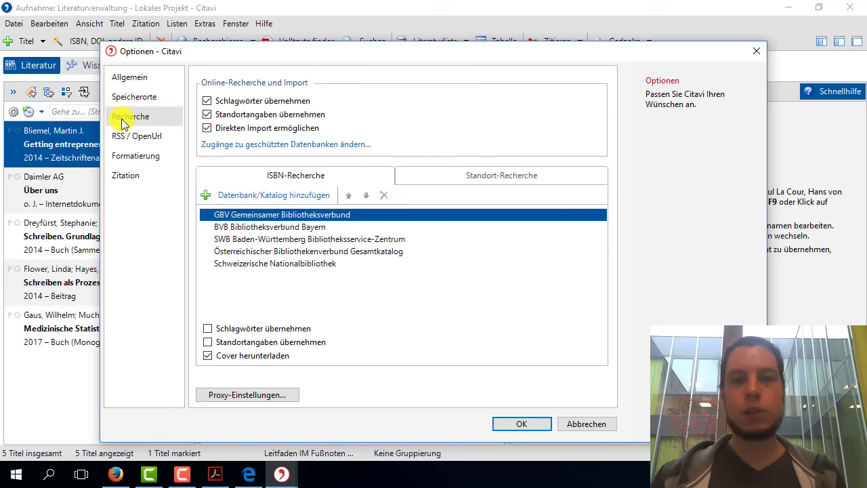
left_click(257, 226)
left_click(384, 195)
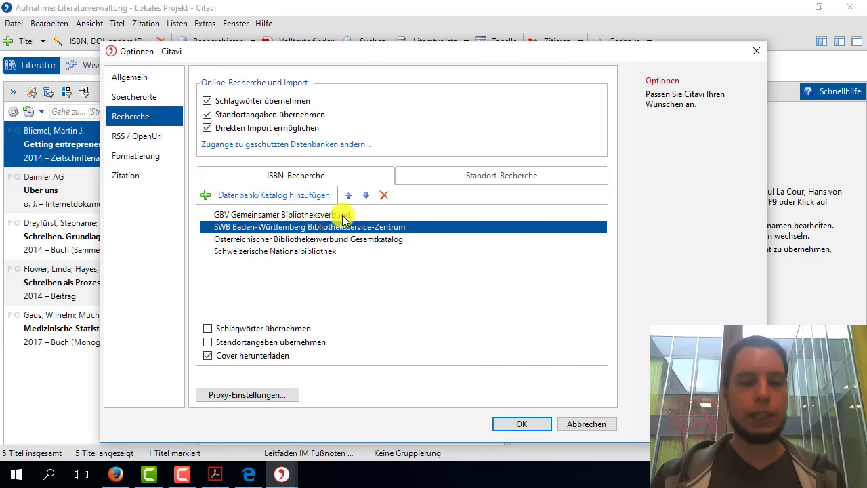
left_click(383, 195)
- Select the remaining GBV catalog and shift the Options window aside and back
left_click(353, 214)
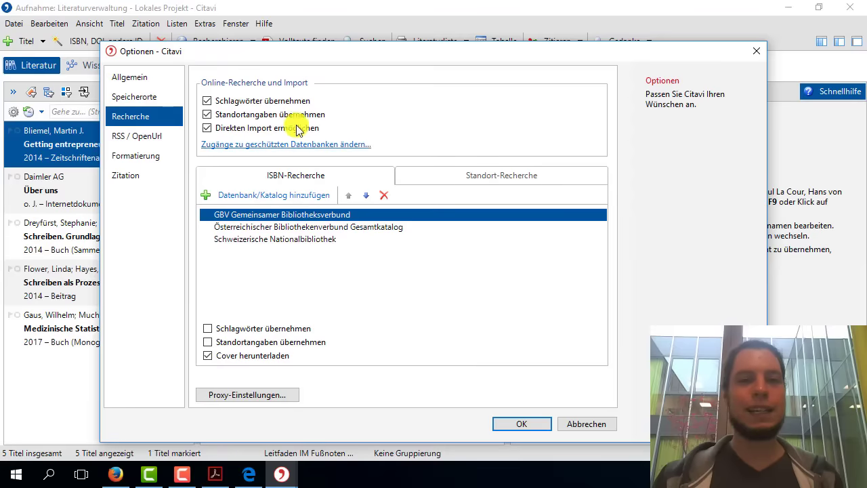
left_click_drag(289, 54, 328, 80)
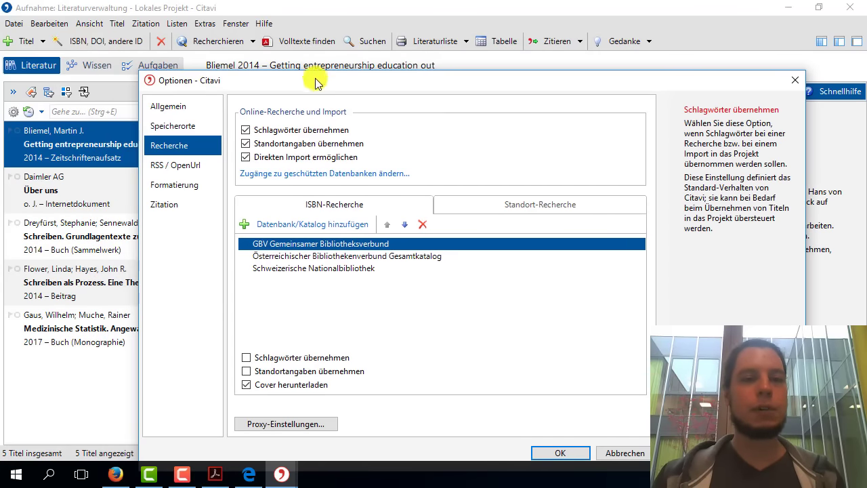
left_click_drag(350, 83, 293, 49)
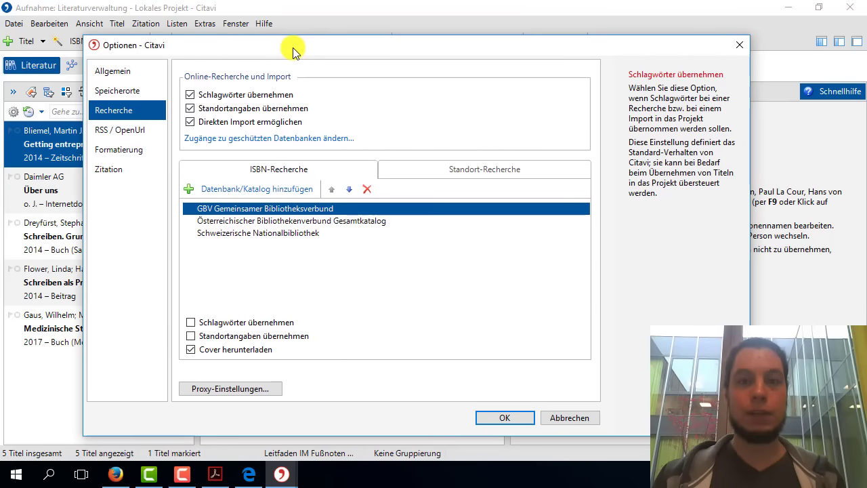
mouse_move(368, 274)
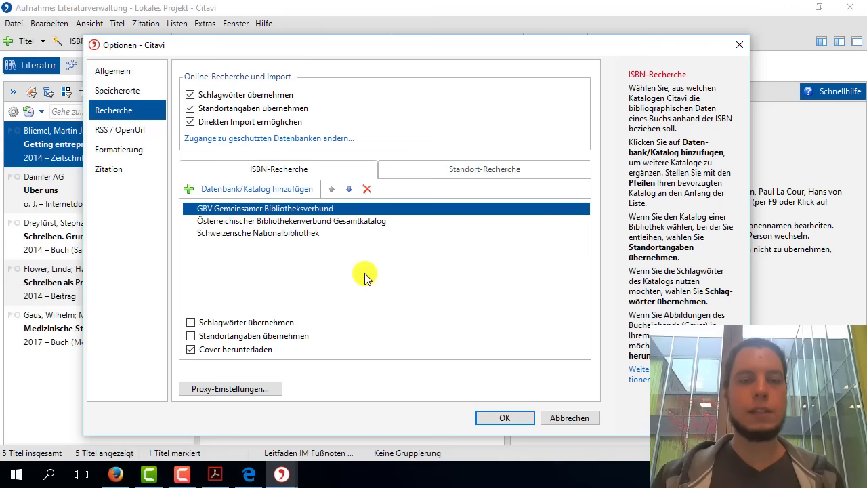
- Search 'bvb' and add BVB Bibliotheksverbund Bayern to the ISBN search catalogs
left_click(231, 190)
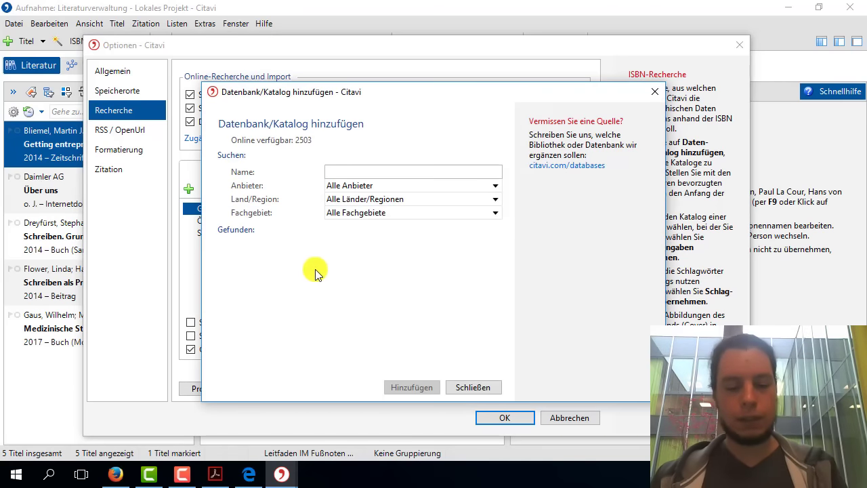
type("bv")
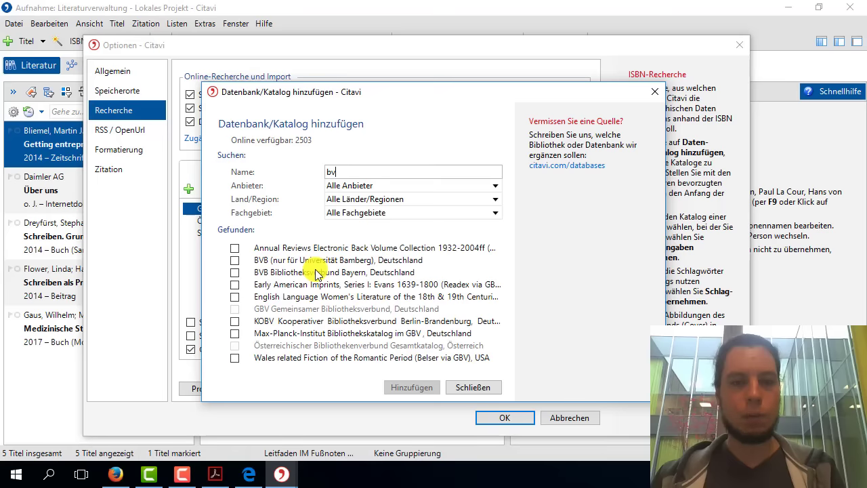
type("b")
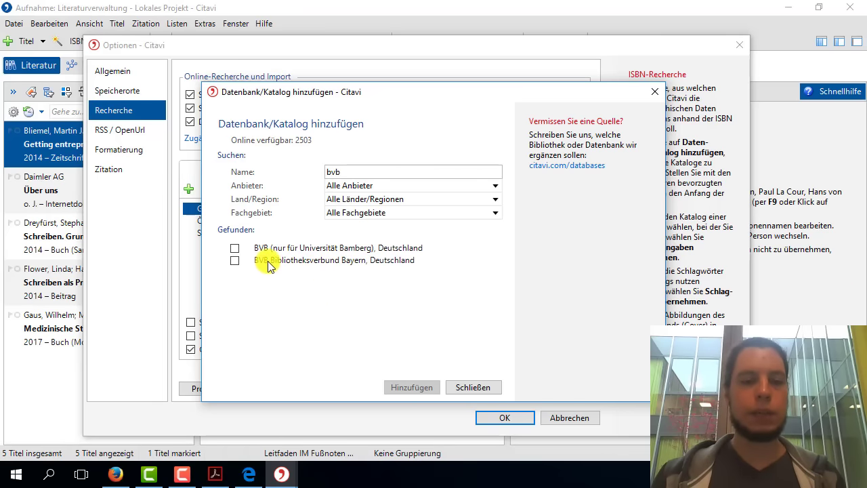
left_click(235, 261)
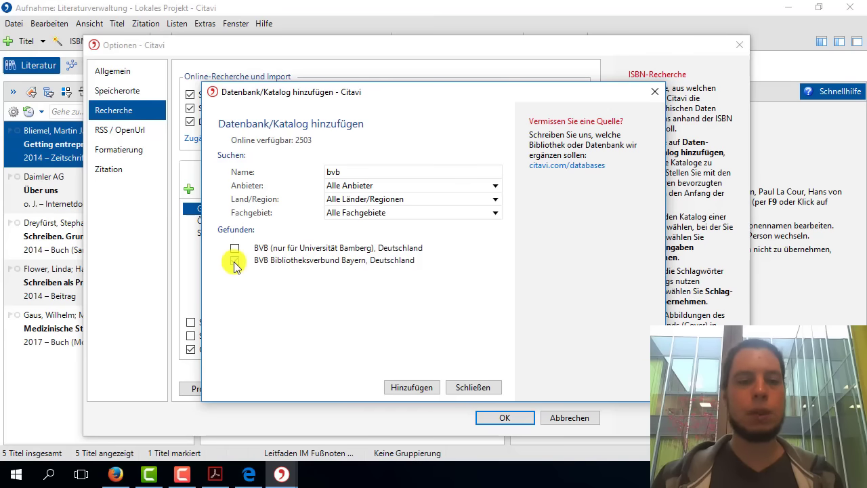
left_click(235, 262)
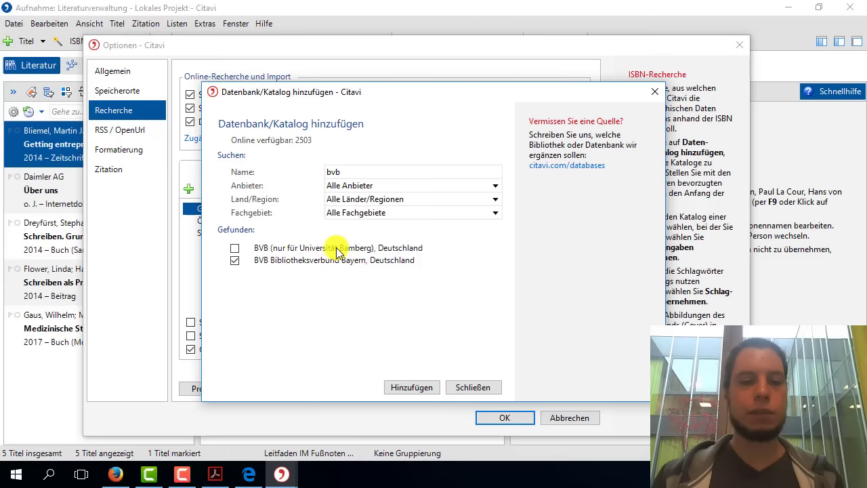
left_click(414, 387)
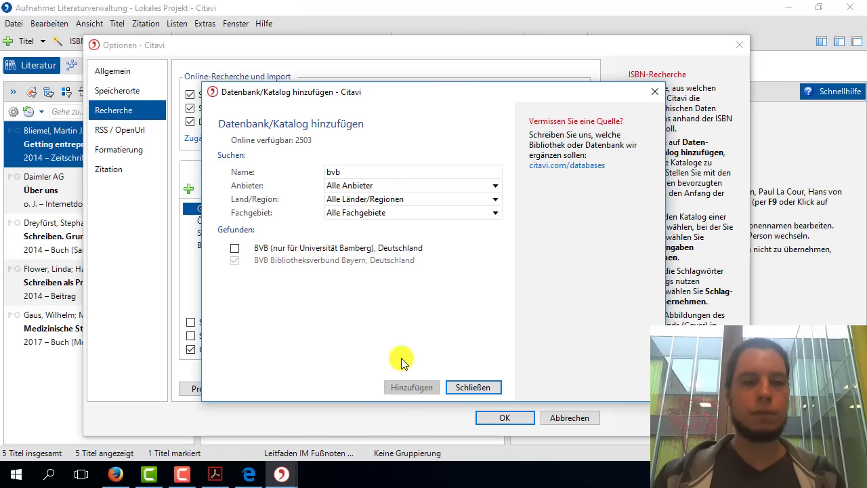
- Search 'swb' and add SWB Baden-Württemberg to the ISBN search catalogs
left_click_drag(235, 100, 314, 103)
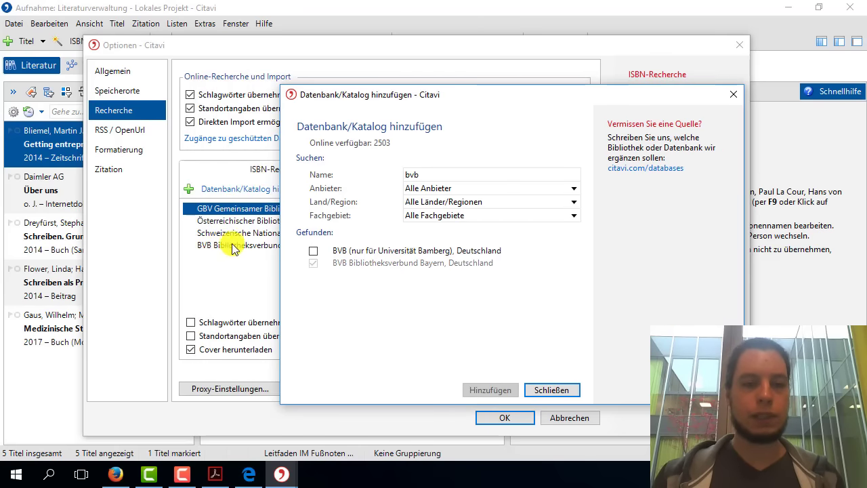
left_click_drag(434, 175, 386, 175)
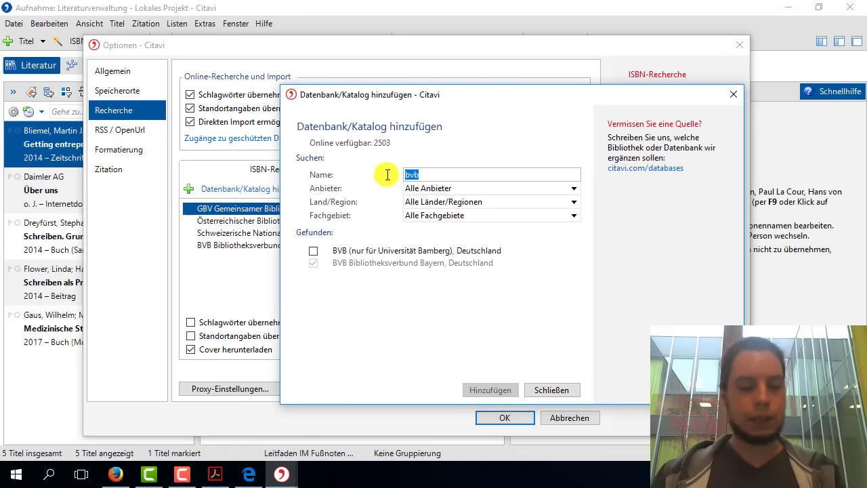
type("swb")
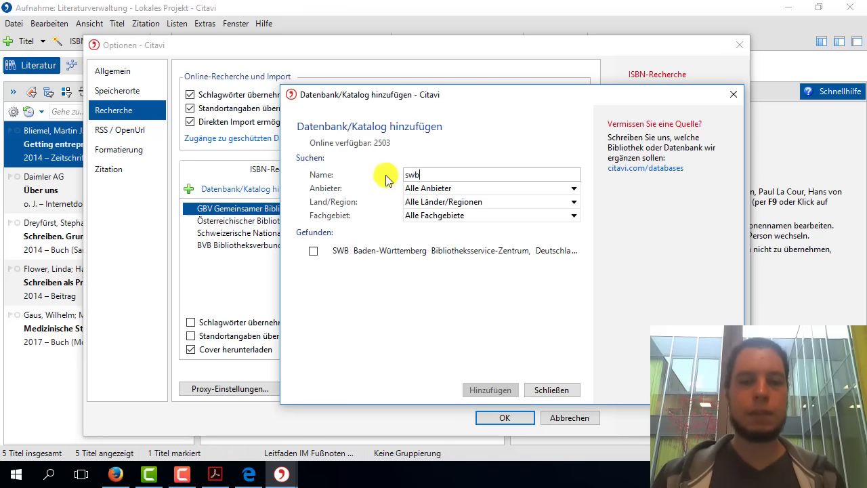
left_click(314, 251)
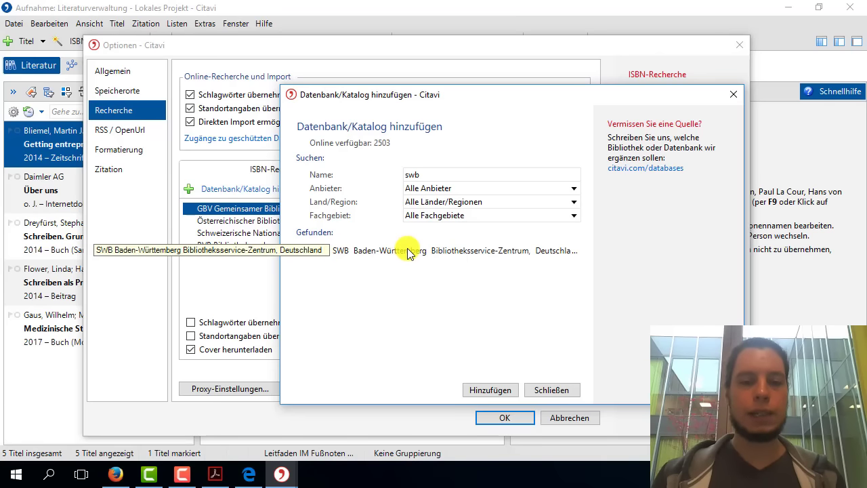
left_click(482, 388)
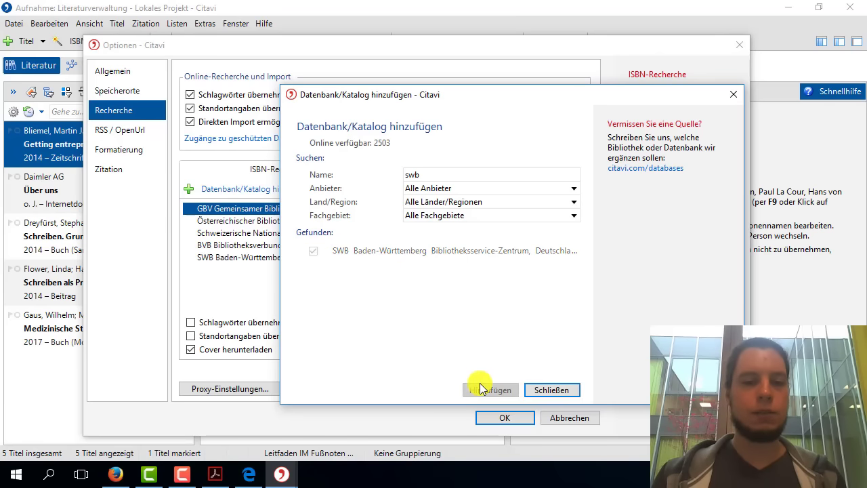
- Close the catalog picker and move BVB Bayern up two places to second, after GBV
left_click(548, 389)
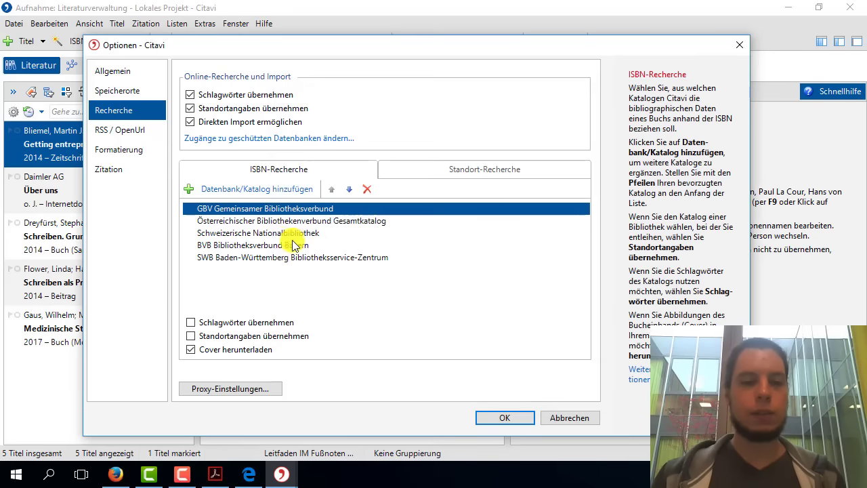
left_click(270, 245)
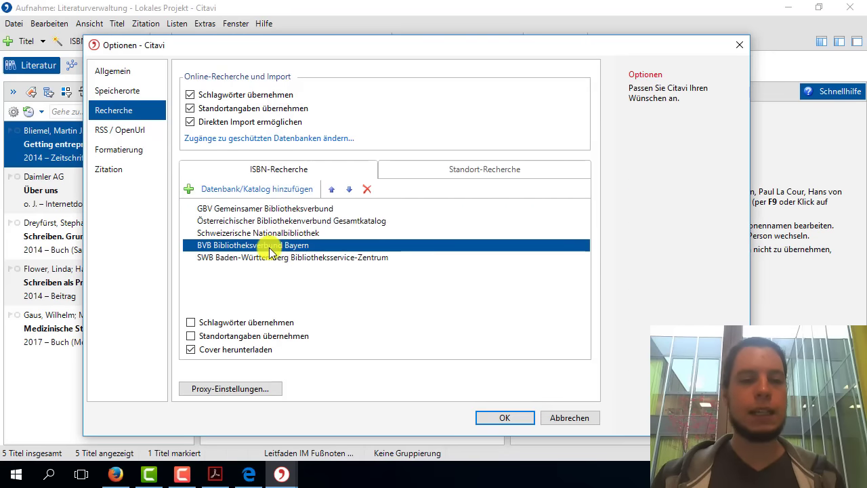
left_click(270, 259)
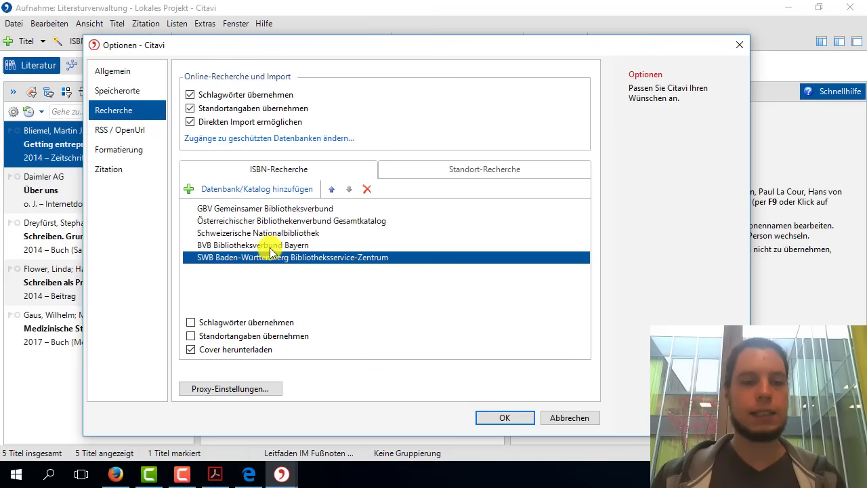
left_click(271, 247)
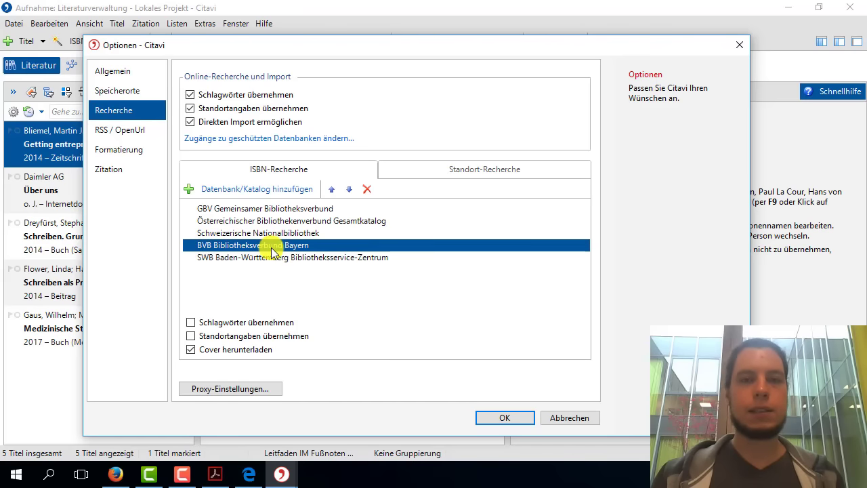
left_click(331, 190)
left_click(331, 189)
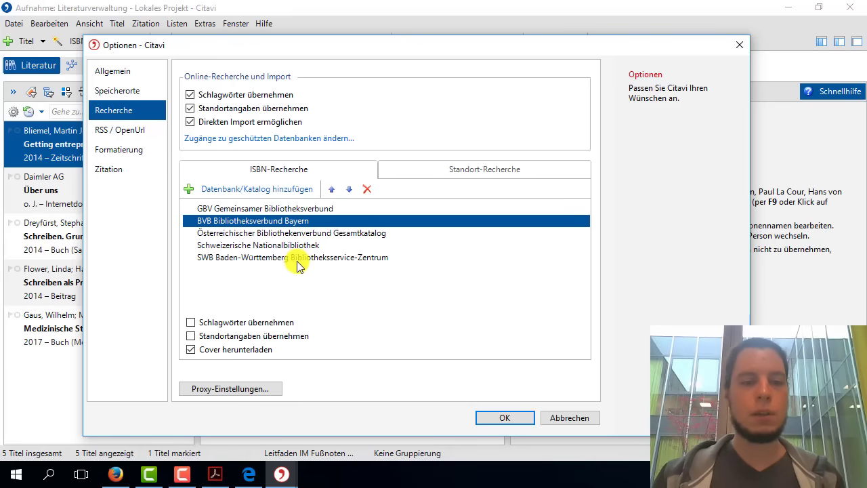
- Move SWB Baden-Württemberg up two places to third and verify the order GBV, BVB, SWB
left_click(298, 259)
left_click(331, 189)
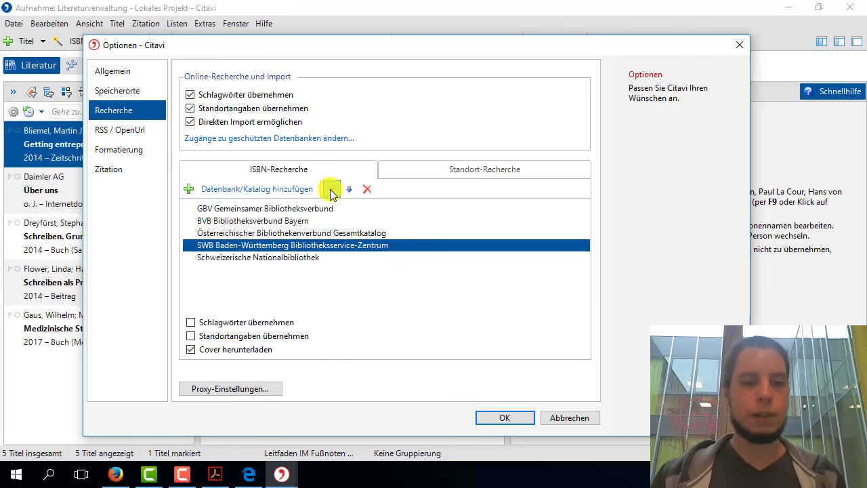
left_click(331, 190)
left_click(244, 209)
left_click(260, 223)
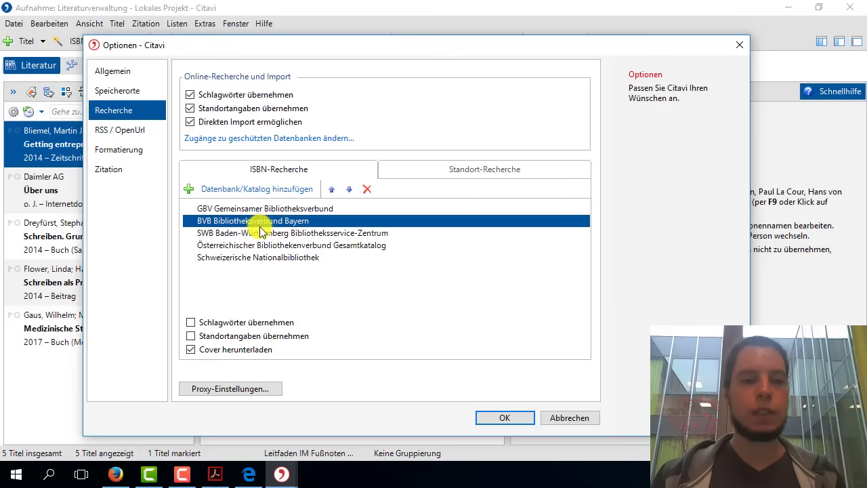
left_click(260, 233)
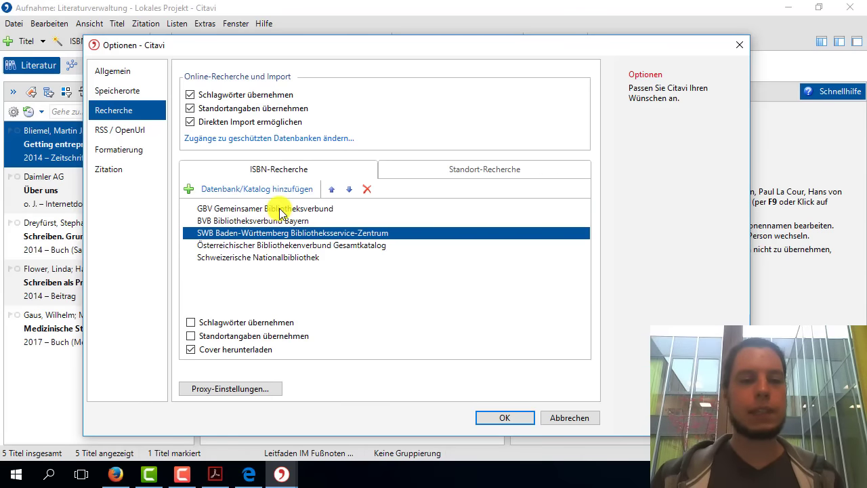
left_click(283, 210)
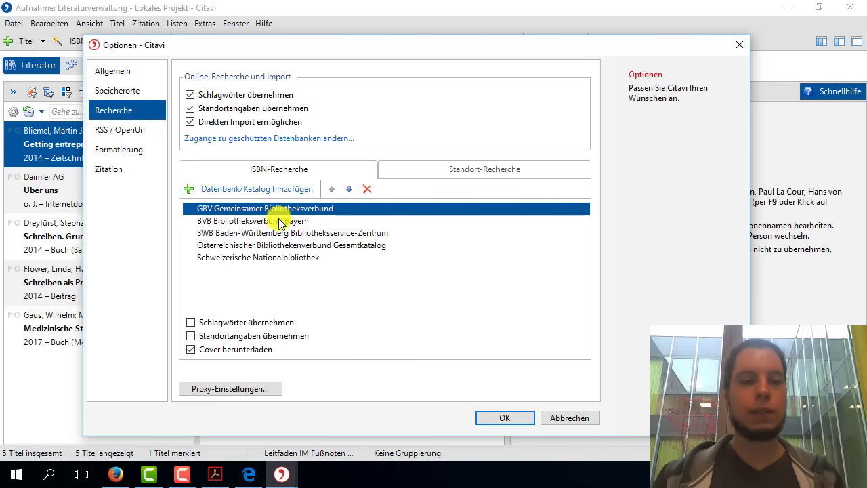
left_click(277, 223)
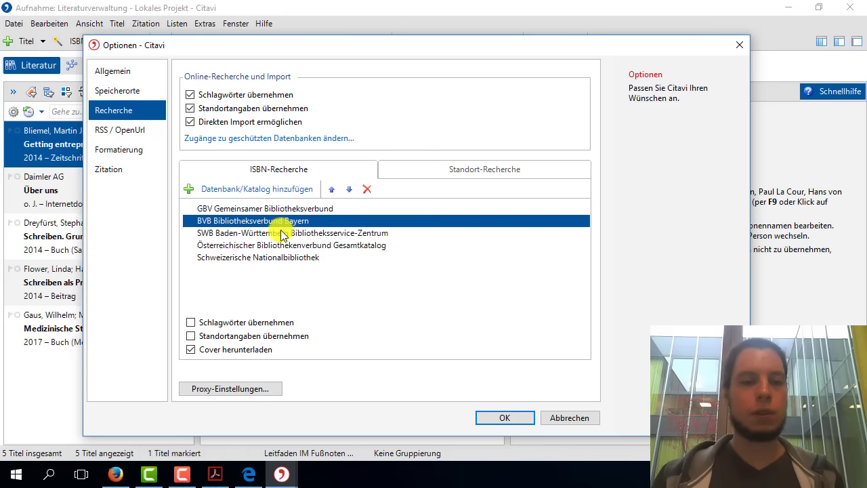
left_click(275, 233)
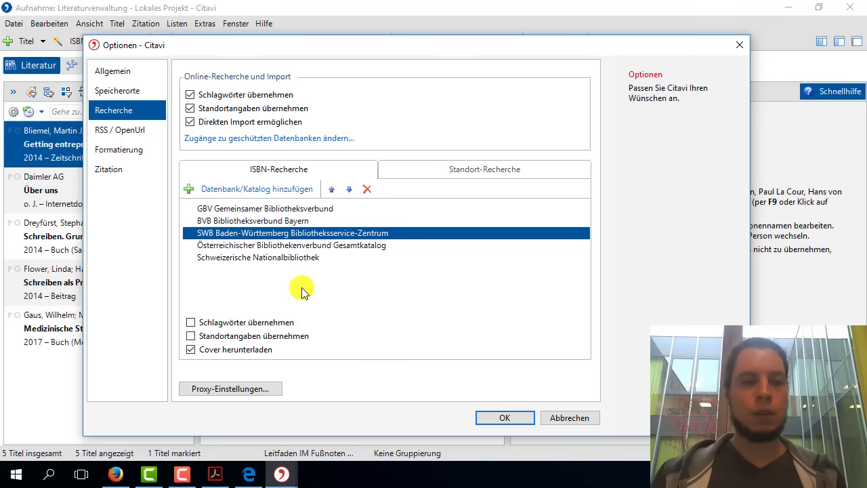
- Save the research settings and close Options, returning to the Bliemel 2014 article record
left_click(504, 417)
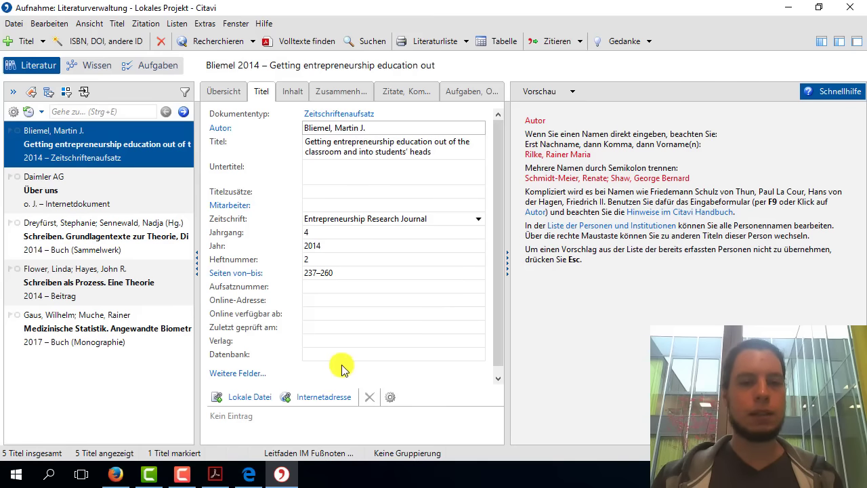
- In the document type list, move Internetdokument out of favourites and back, reading several type descriptions
left_click(18, 43)
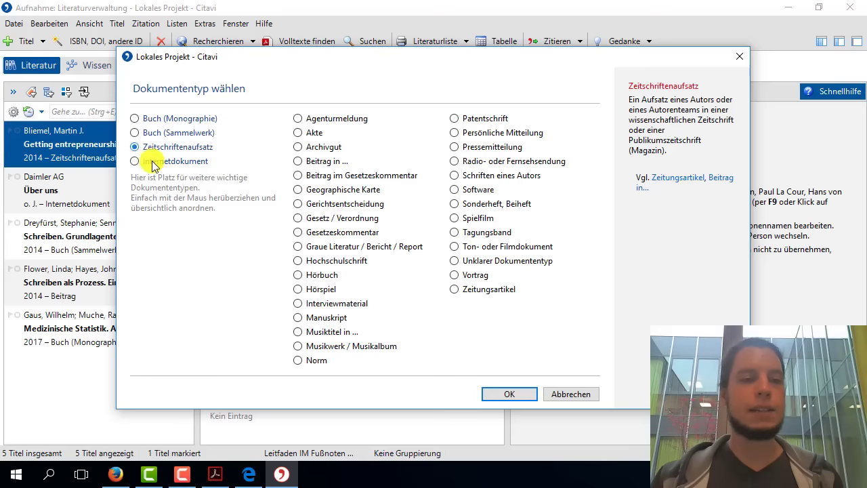
left_click_drag(174, 168, 316, 170)
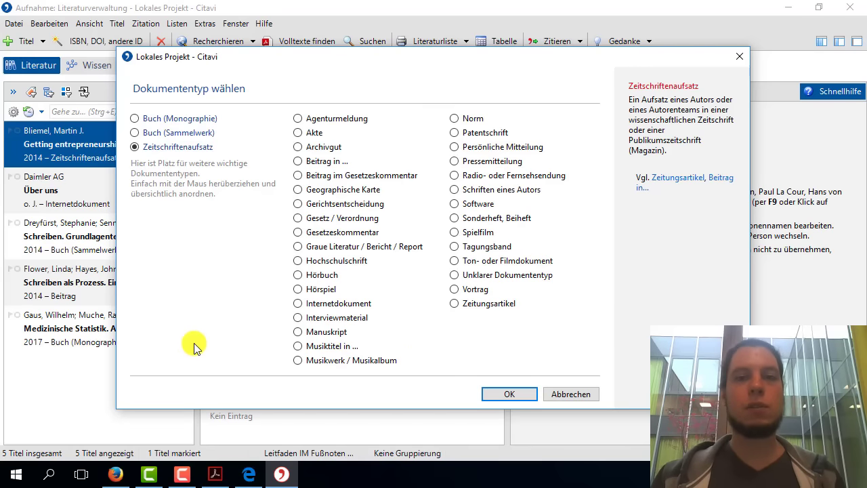
left_click(479, 263)
left_click(469, 246)
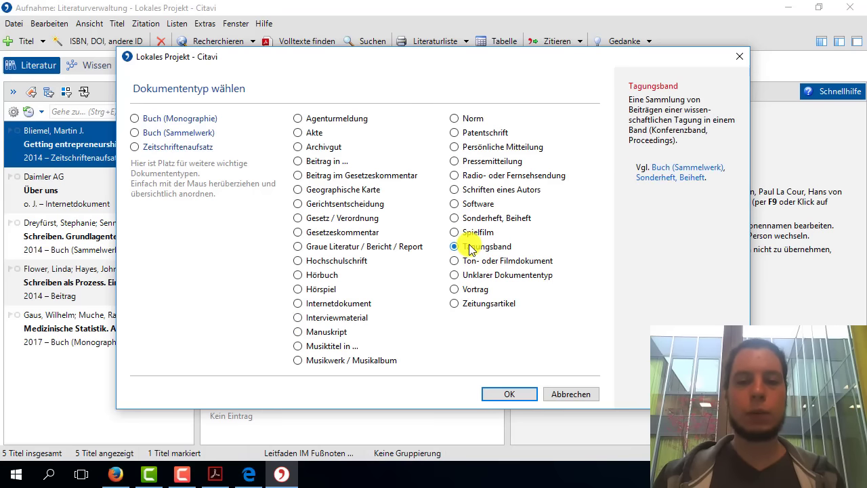
left_click(470, 232)
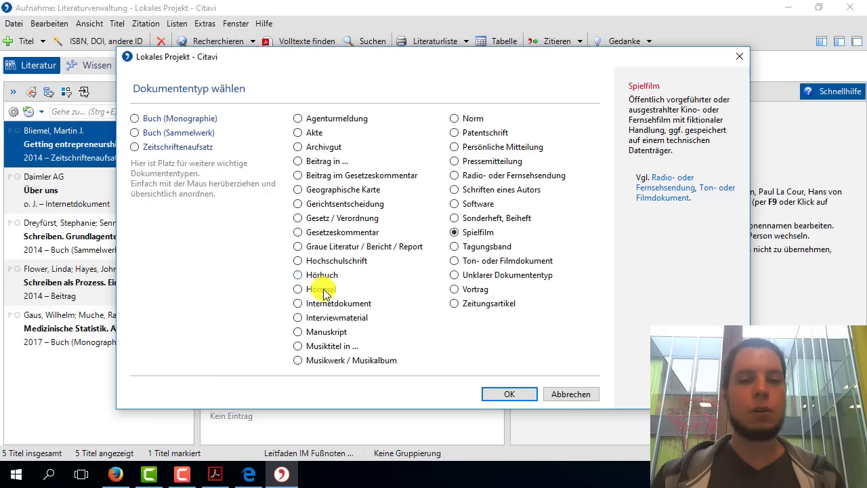
left_click(343, 308)
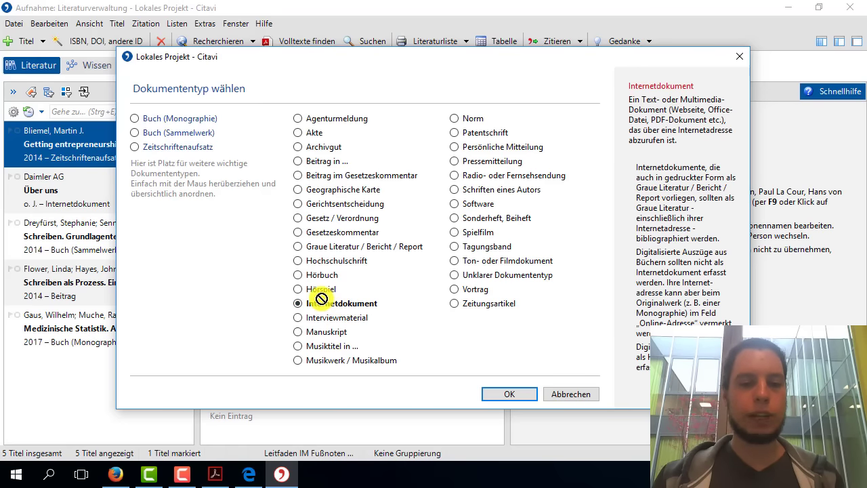
left_click_drag(321, 301, 217, 228)
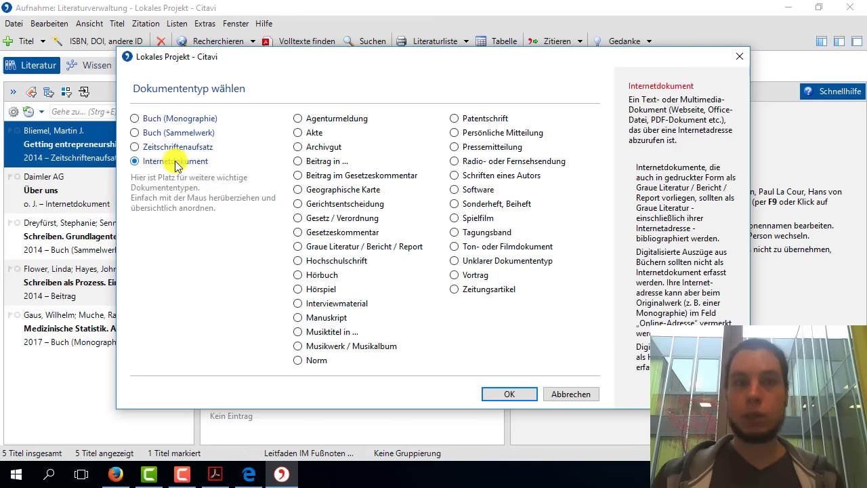
- Read the Software, Patentschrift and Unklarer Dokumententyp descriptions, then bring up the manual-entry guide PDF
left_click(456, 190)
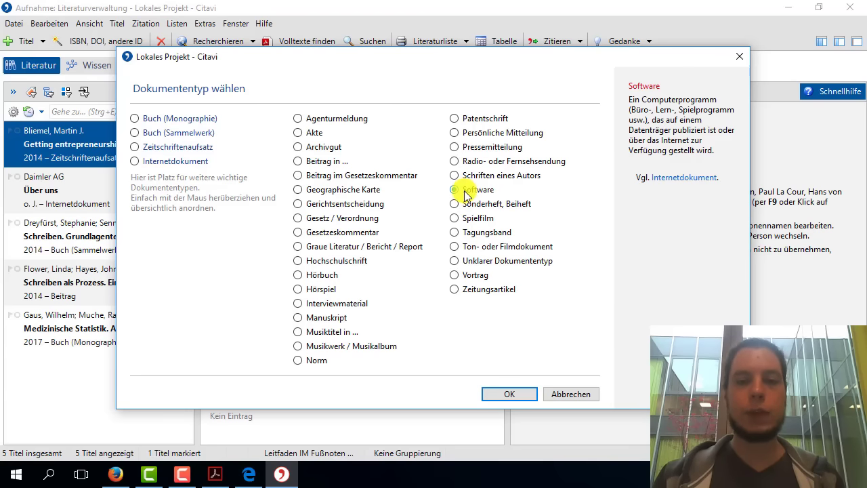
mouse_move(456, 122)
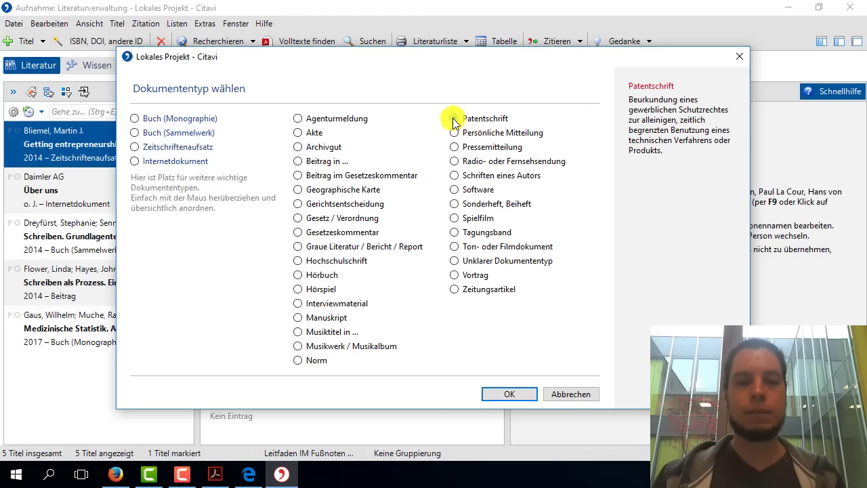
left_click(455, 119)
left_click(454, 262)
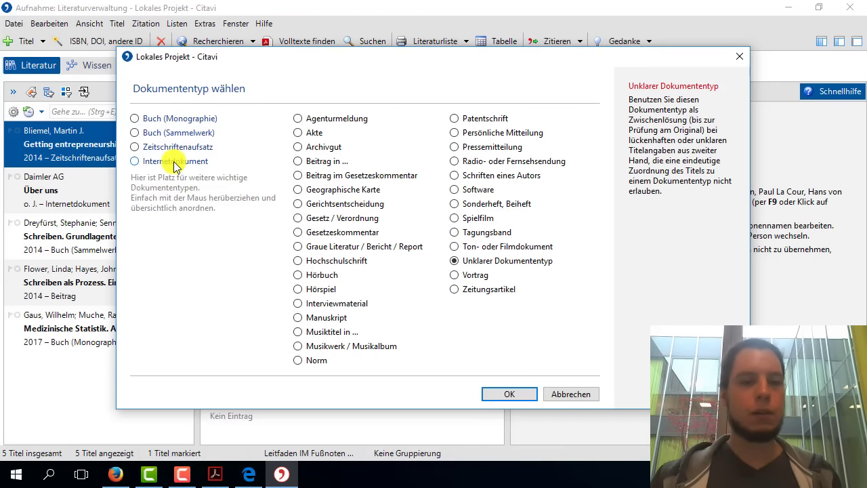
left_click(248, 474)
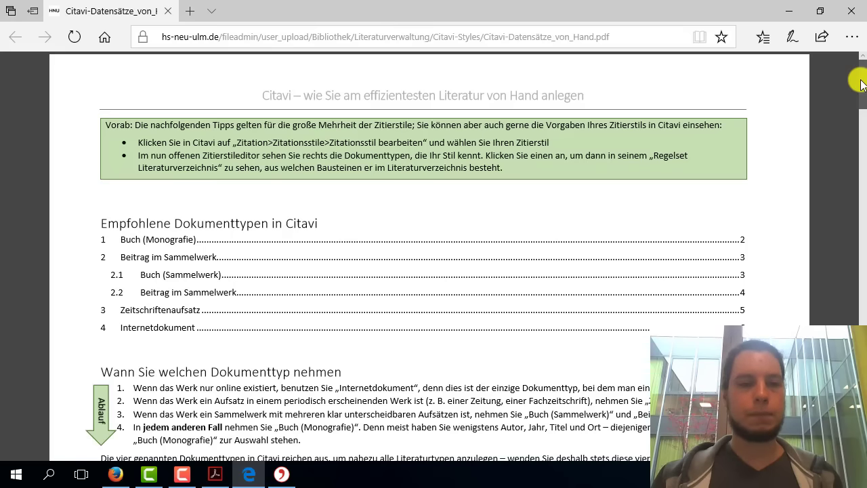
- Read the guide's sections 1 and 4, marking the Buch (Monografie) heading, then put Edge away
left_click_drag(862, 85, 862, 91)
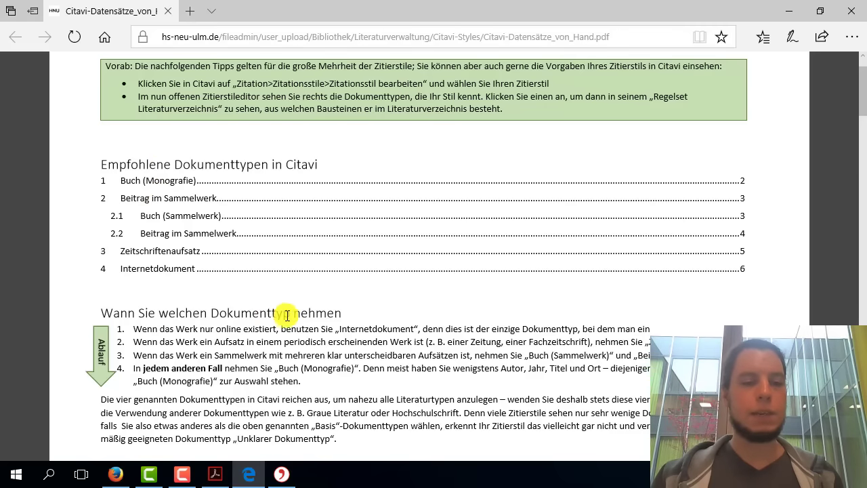
left_click_drag(860, 91, 861, 161)
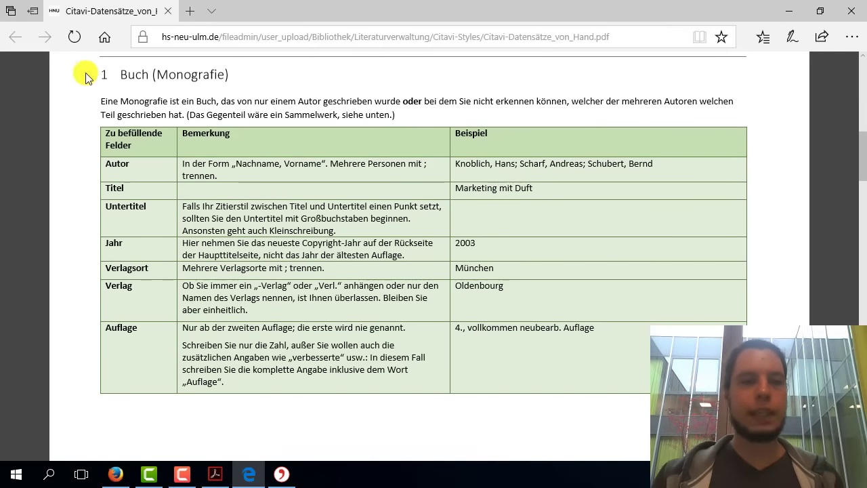
left_click_drag(118, 75, 229, 84)
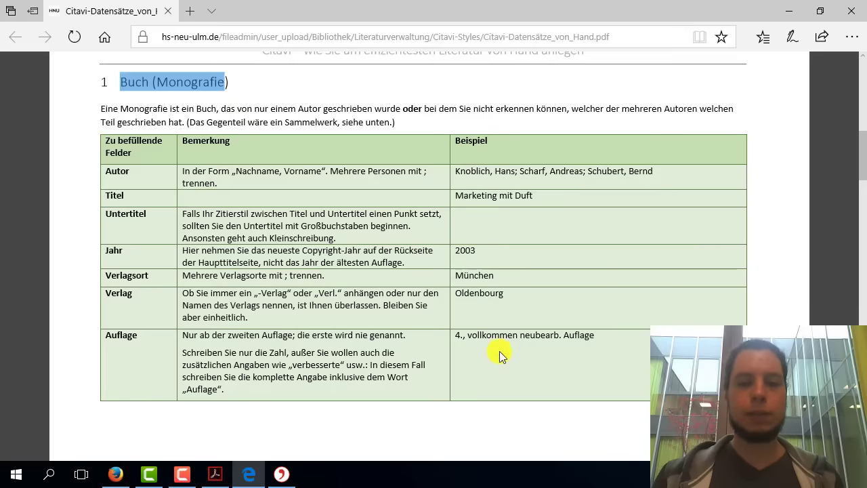
left_click_drag(863, 164, 859, 285)
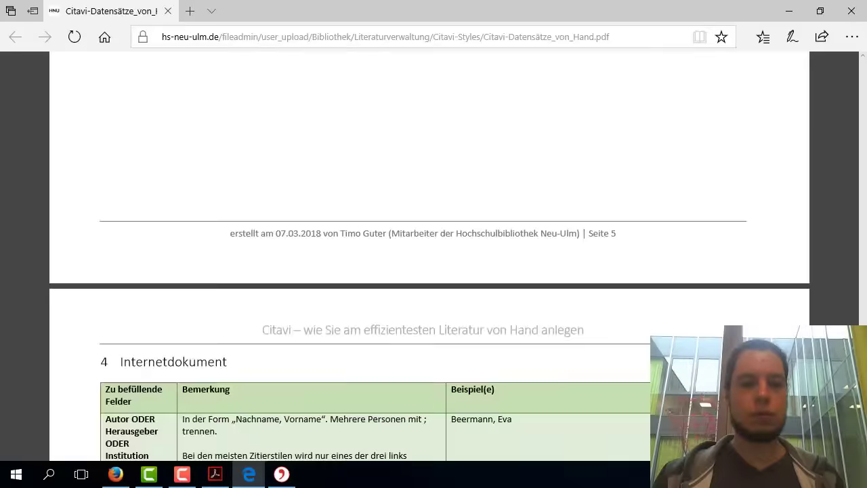
scroll(429, 257, "down", 5)
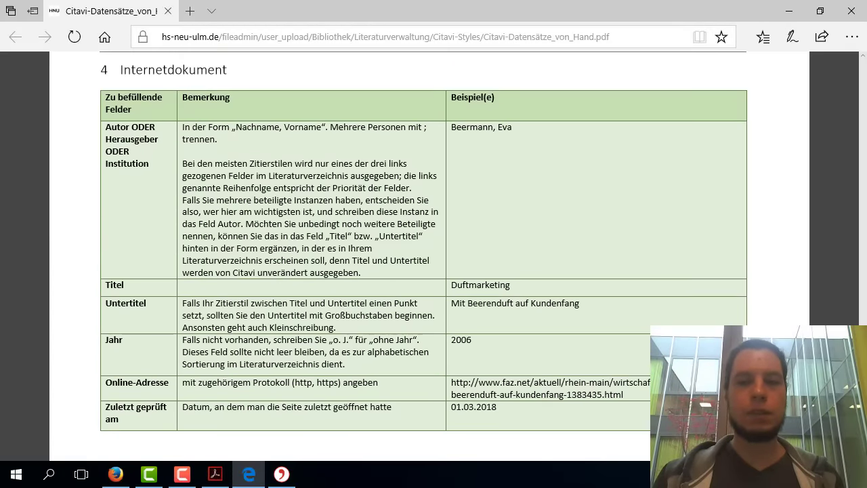
left_click_drag(862, 379, 863, 75)
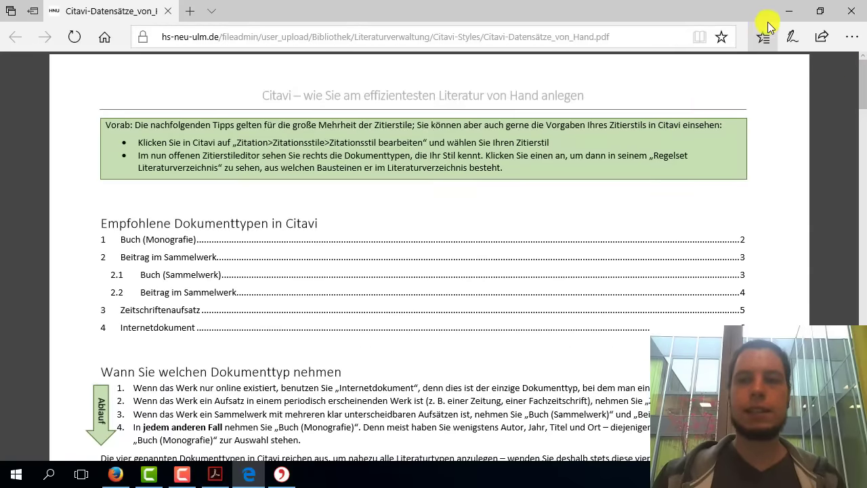
left_click(791, 11)
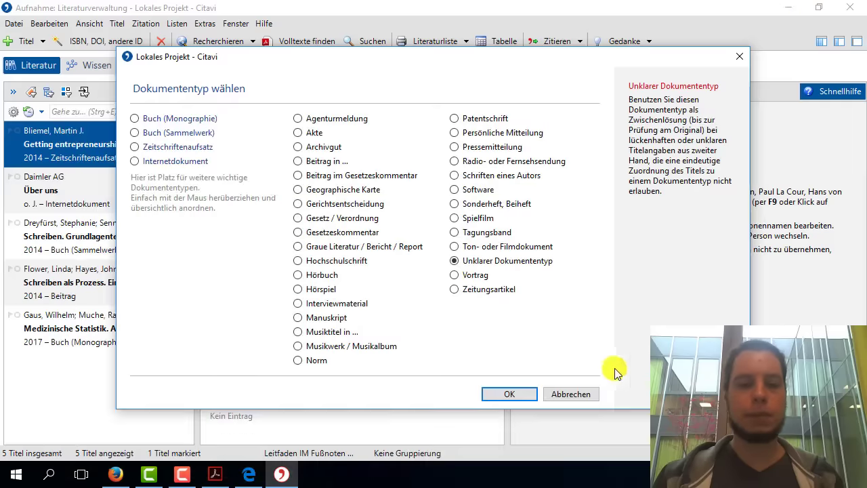
- Cancel the document type chooser and select the Gaus/Muche 2017 Medizinische Statistik record
left_click(571, 394)
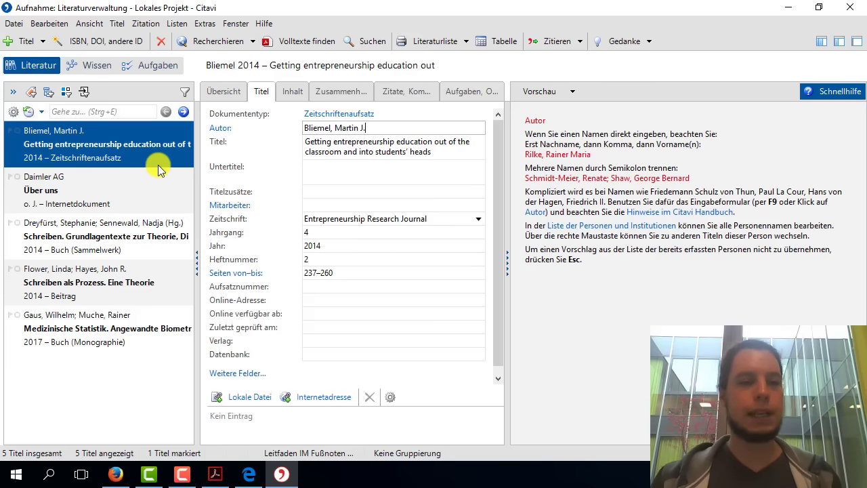
left_click(135, 330)
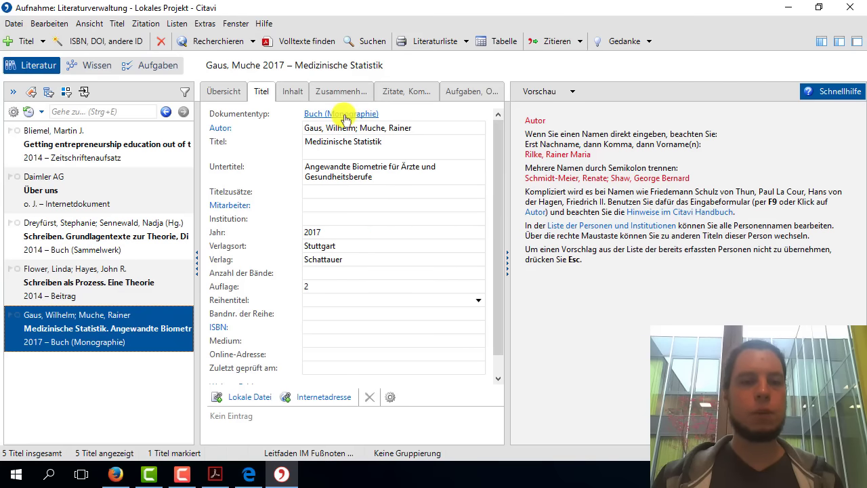
- Confirm Buch (Monographie), reselect the Gaus record, and show its beck-shop.de preview in Firefox
left_click(7, 43)
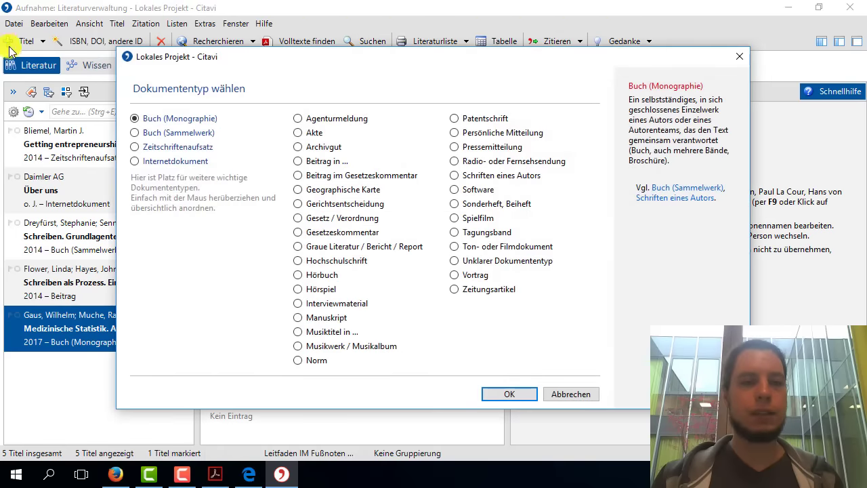
left_click(521, 400)
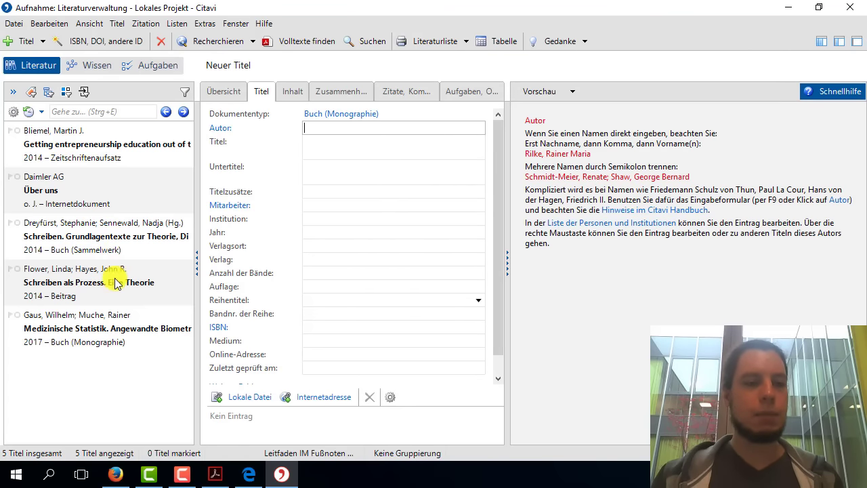
left_click(101, 328)
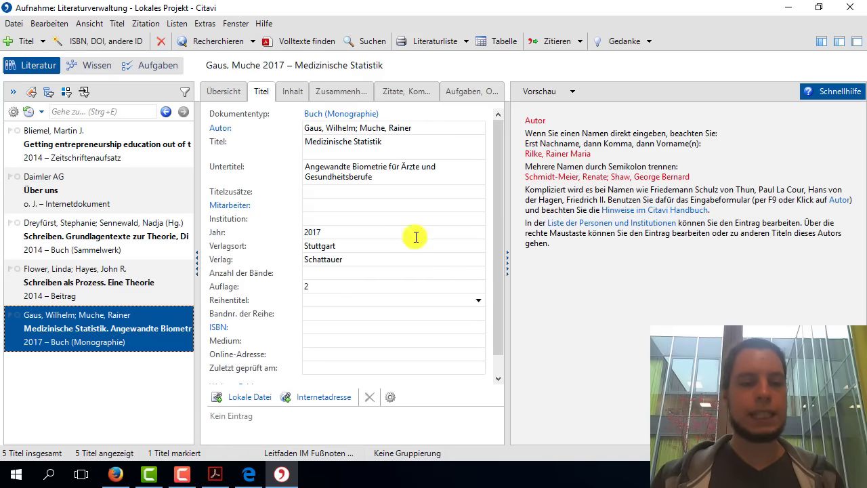
left_click(117, 474)
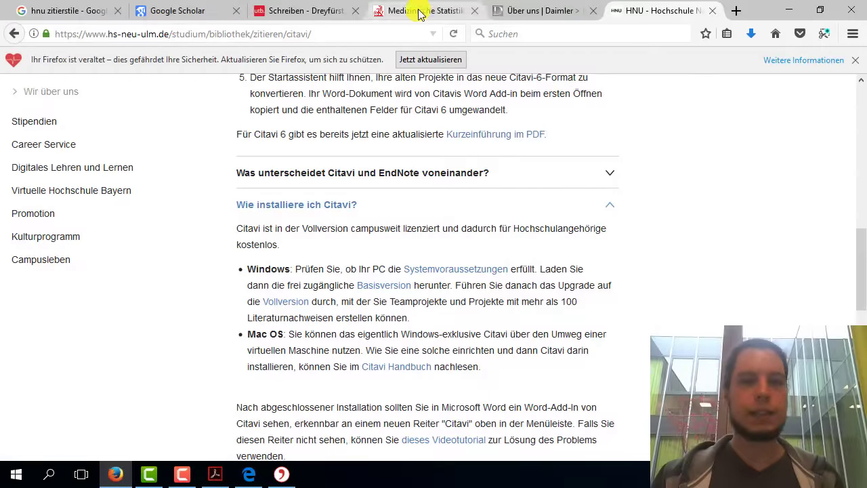
left_click(421, 13)
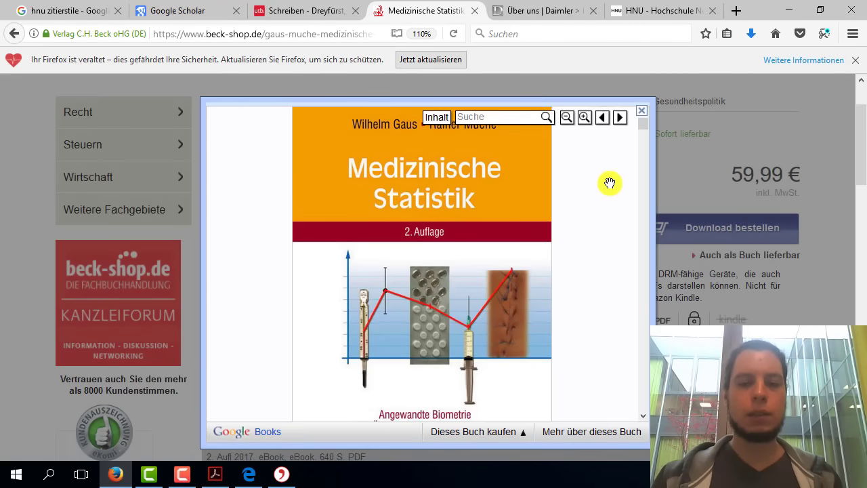
- Scroll the Google Books preview to the imprint page showing © 2014, 2017 Schattauer GmbH, Stuttgart
scroll(610, 178, "down", 3)
scroll(611, 178, "down", 1)
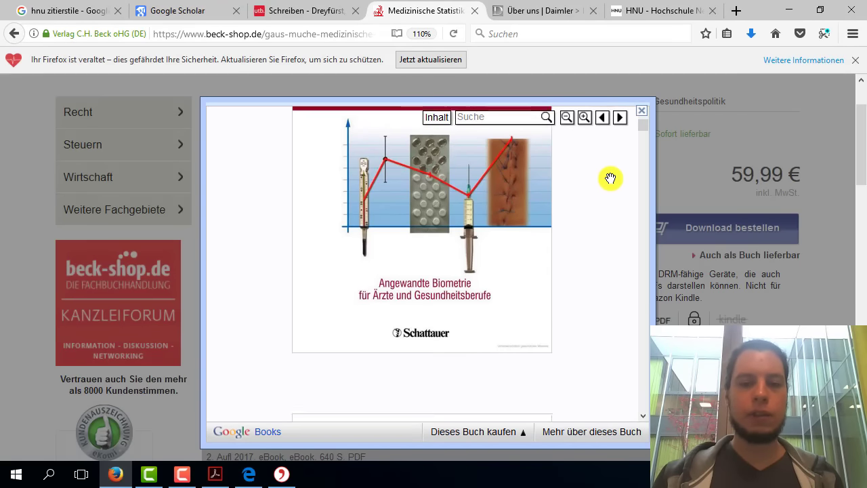
scroll(610, 178, "up", 4)
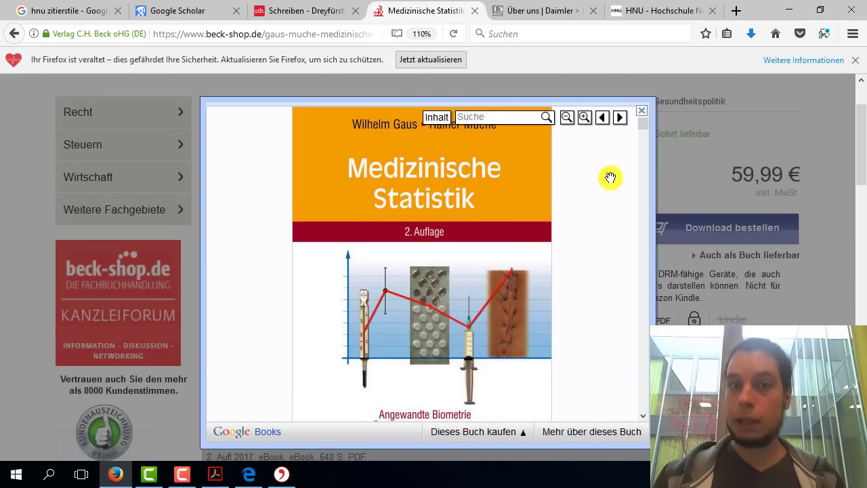
scroll(611, 178, "down", 3)
scroll(610, 178, "down", 2)
scroll(610, 178, "down", 2)
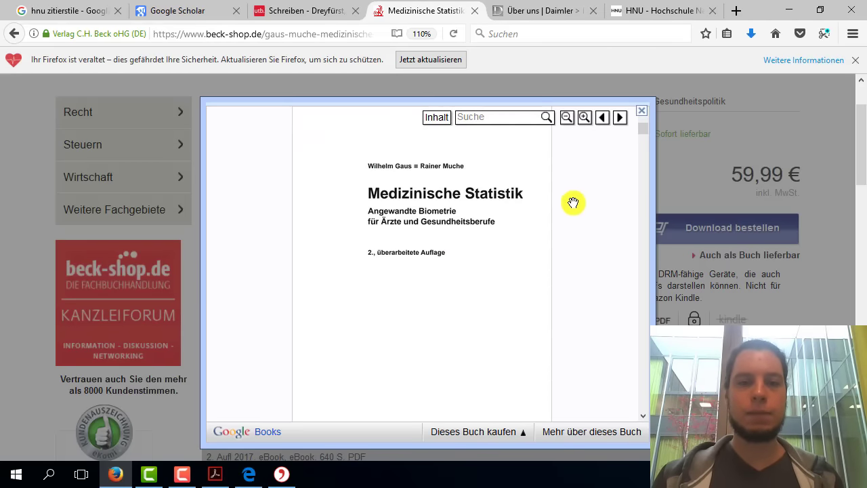
scroll(569, 201, "down", 3)
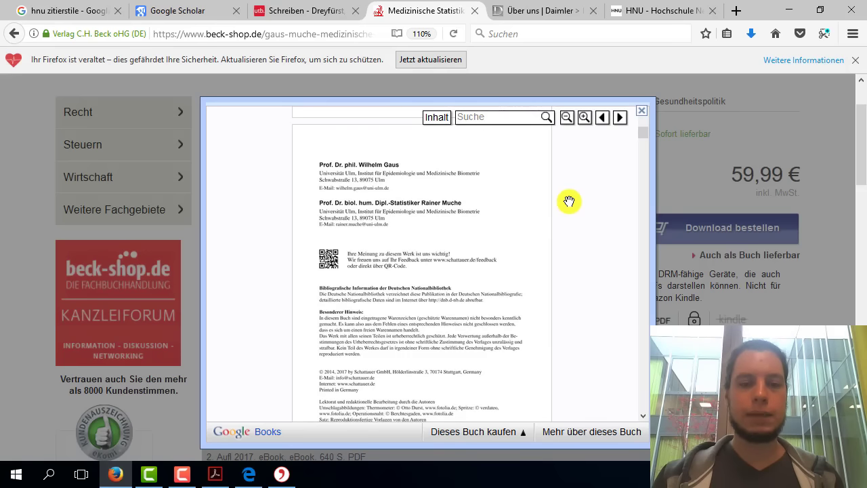
scroll(569, 201, "up", 3)
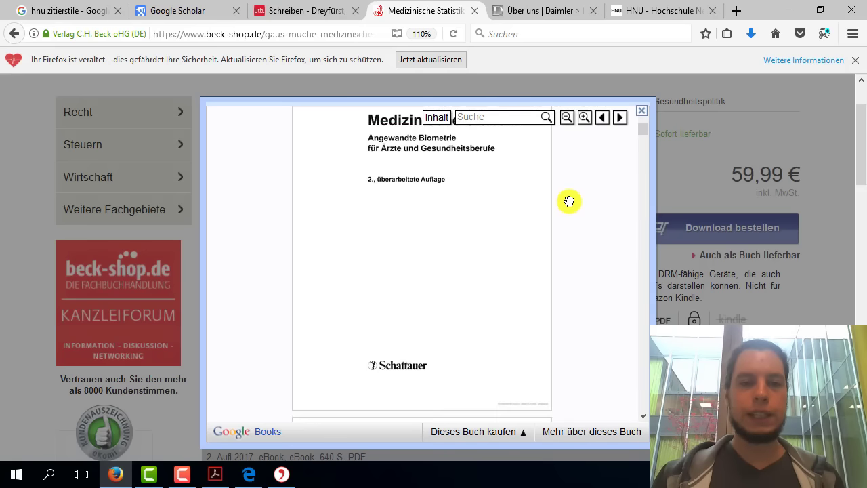
scroll(569, 201, "down", 1)
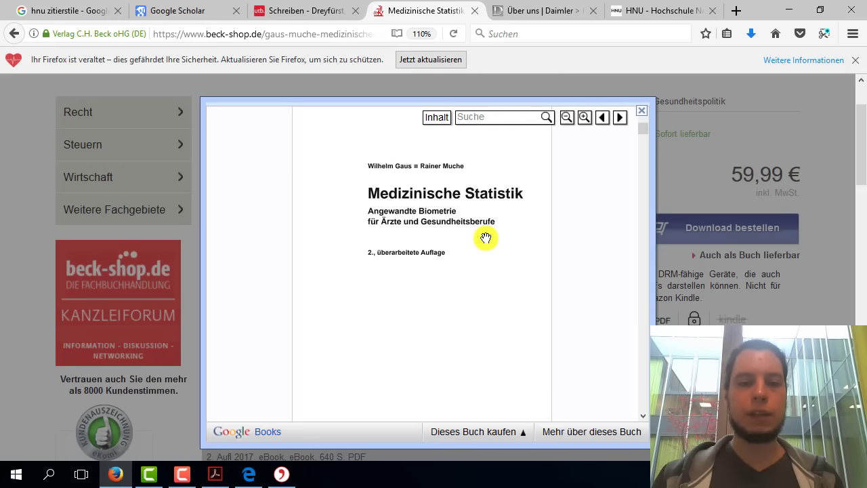
scroll(495, 265, "down", 5)
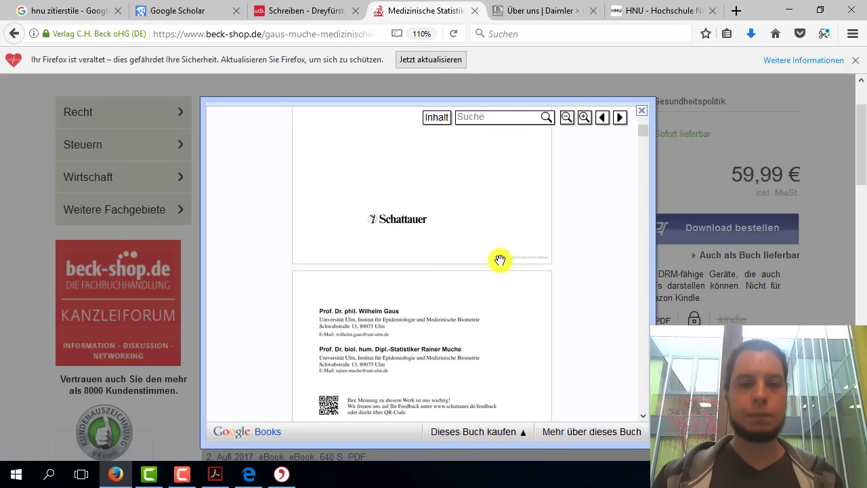
scroll(513, 232, "down", 2)
scroll(515, 234, "down", 1)
scroll(542, 224, "down", 3)
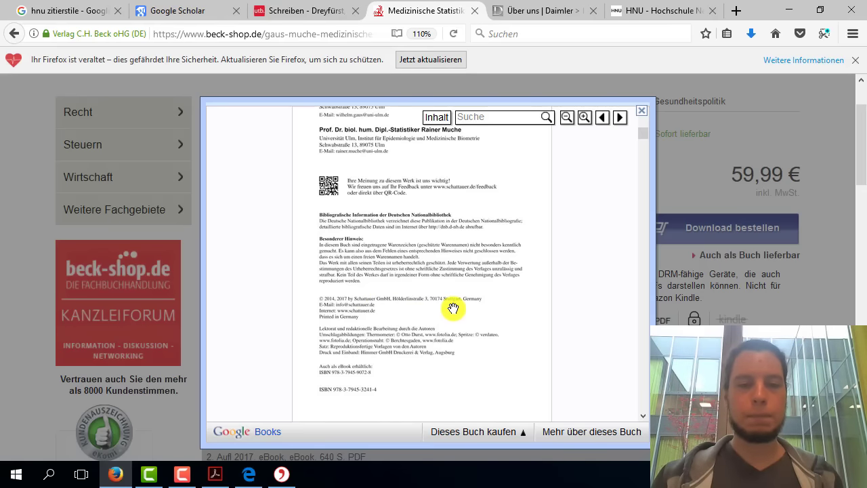
- Back in Citavi, test typing extra letters into the surname Gaus and remove them
left_click(284, 476)
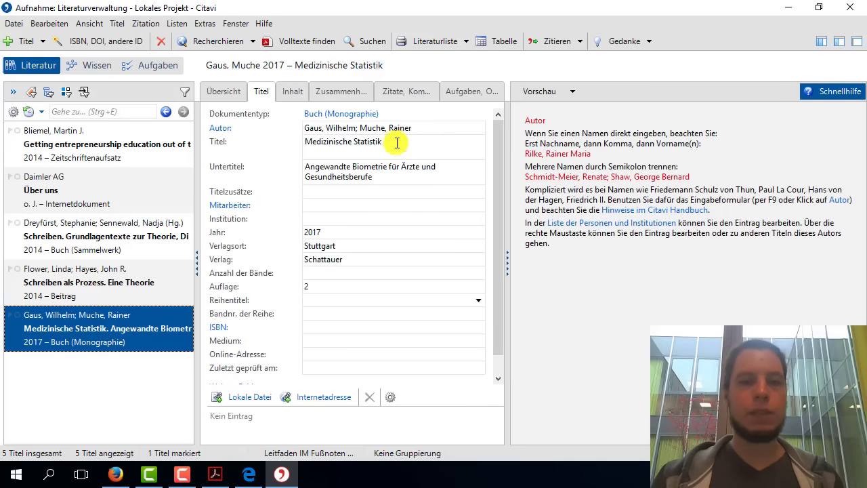
left_click(431, 128)
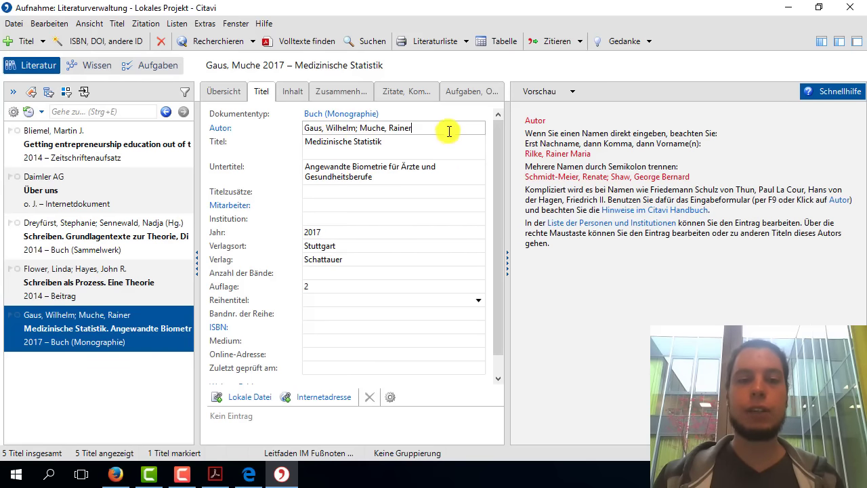
left_click(312, 128)
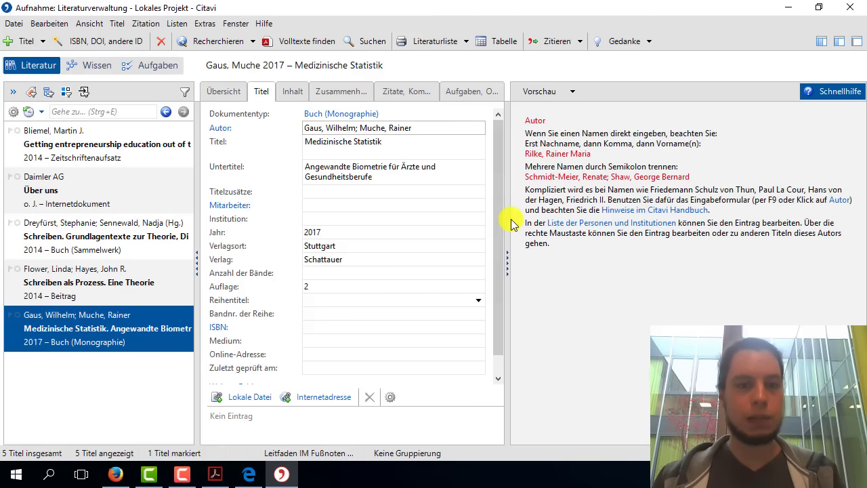
type("aaaaaa")
key("BackSpace")
key("BackSpace")
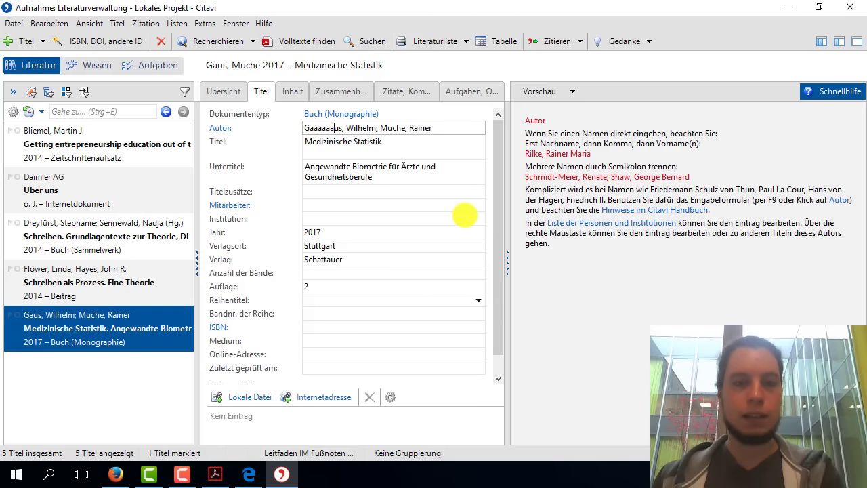
key("BackSpace")
key("BackSpace")
key("BackSpace")
- Delete Muche, Rainer from the authors, restore it with undo, and return to the author field
left_click(434, 128)
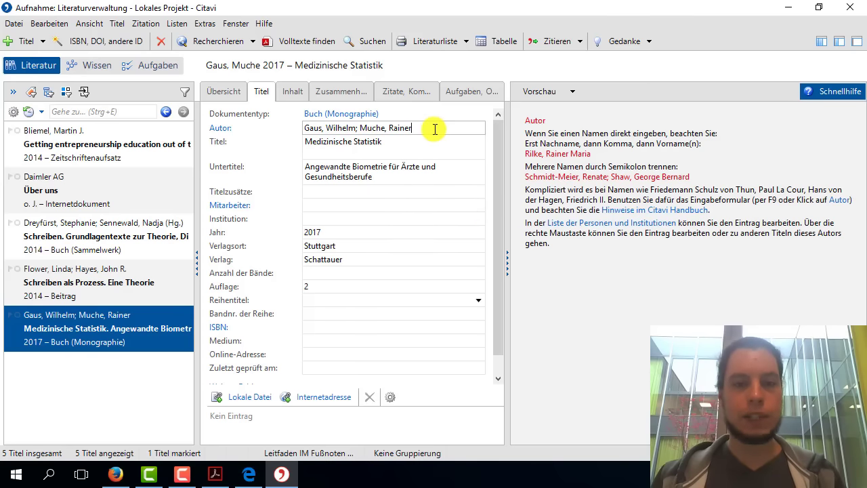
left_click_drag(437, 128, 357, 128)
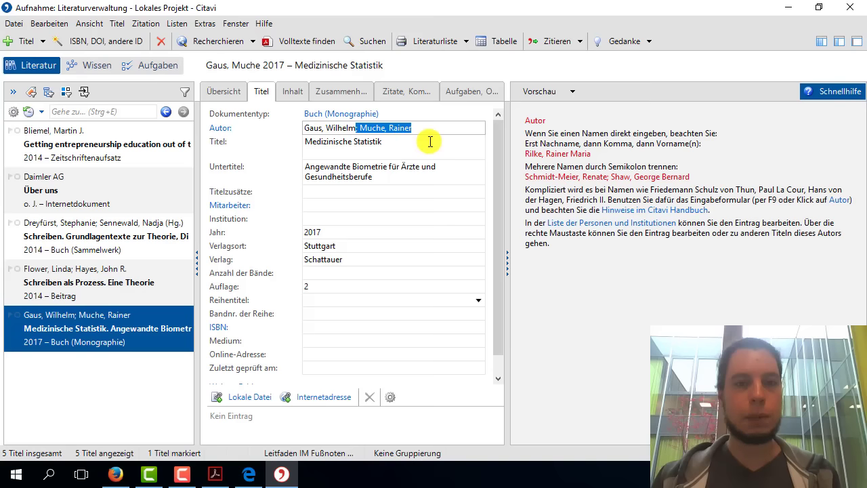
key("BackSpace")
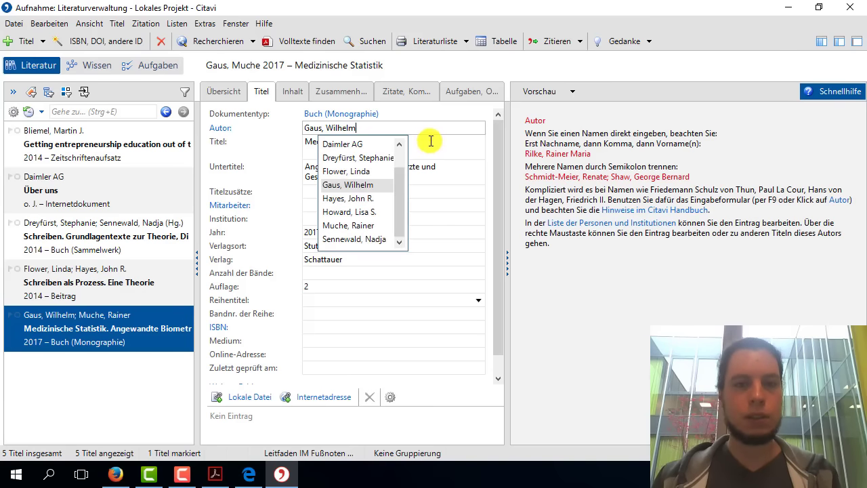
left_click(488, 190)
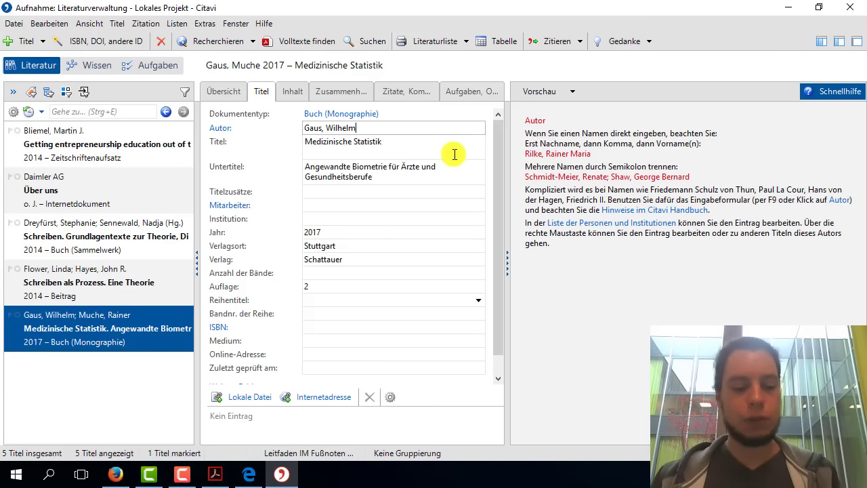
key("ctrl+z")
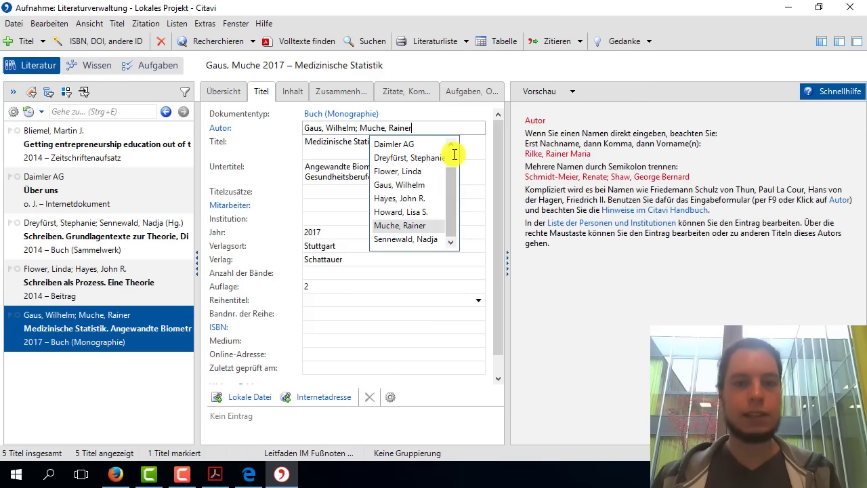
left_click(474, 148)
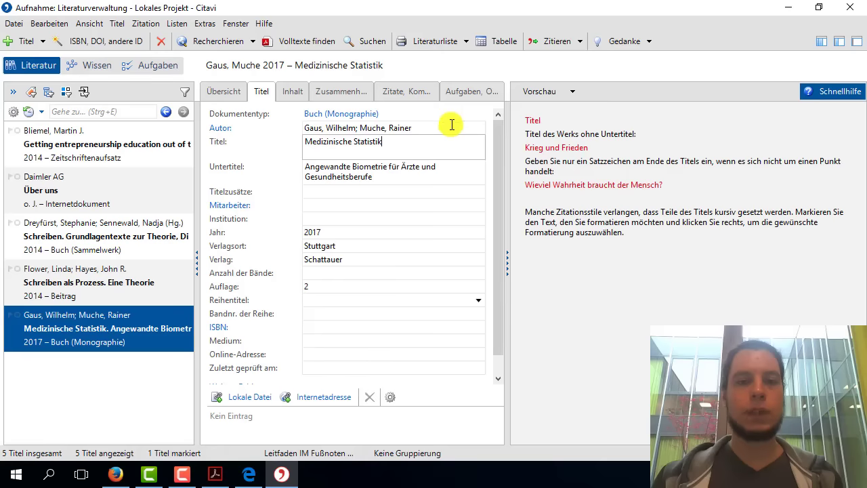
left_click(451, 124)
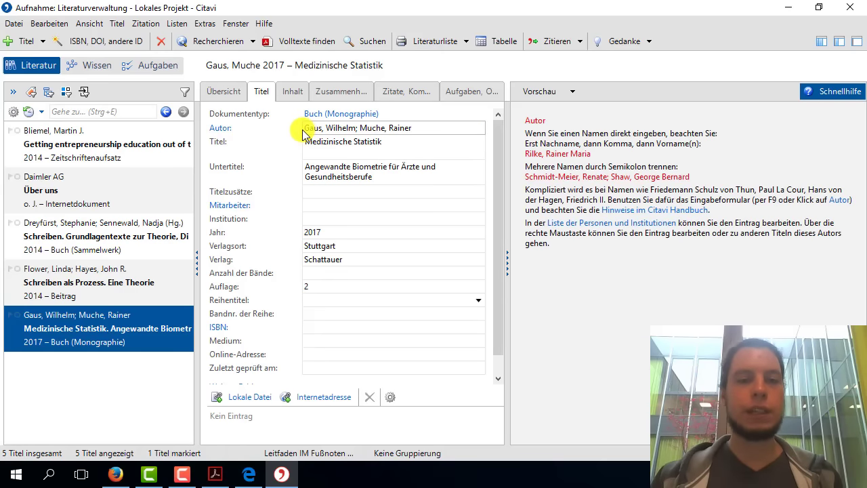
left_click(357, 128)
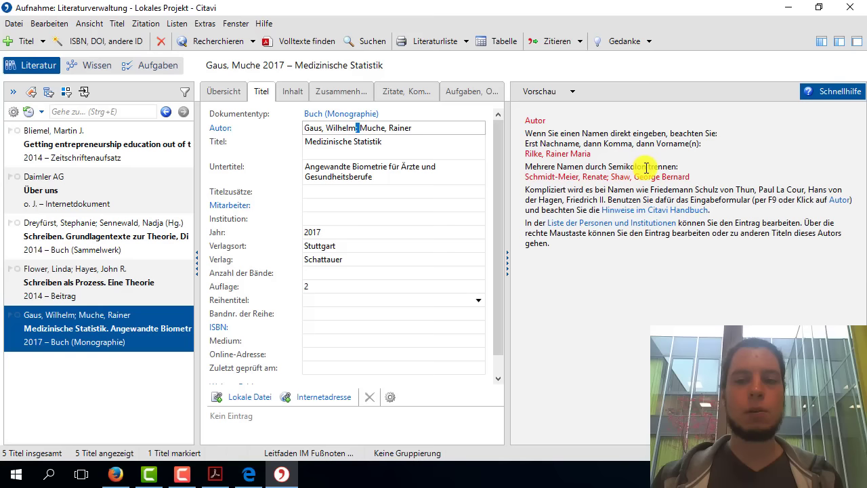
left_click(424, 128)
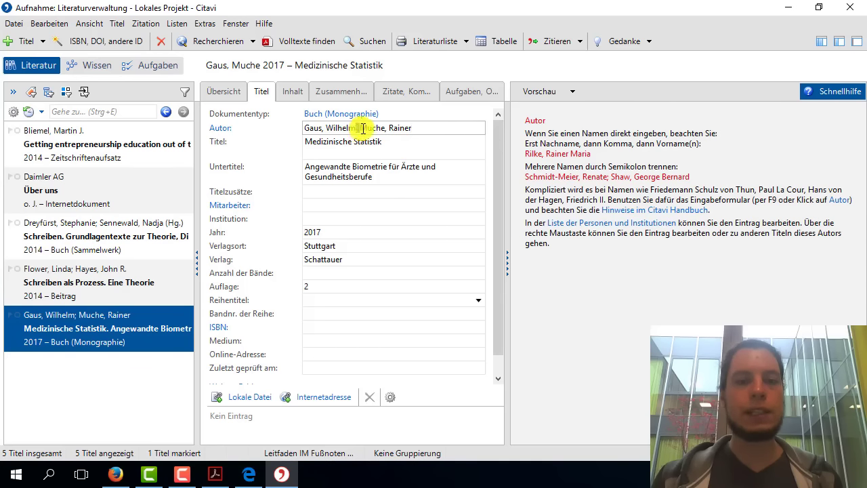
- Rewrite the first author as 'Gaus Gonzalez, Wilhelm Luis' before '; Muche, Rainer'
left_click_drag(359, 128, 355, 128)
type(";")
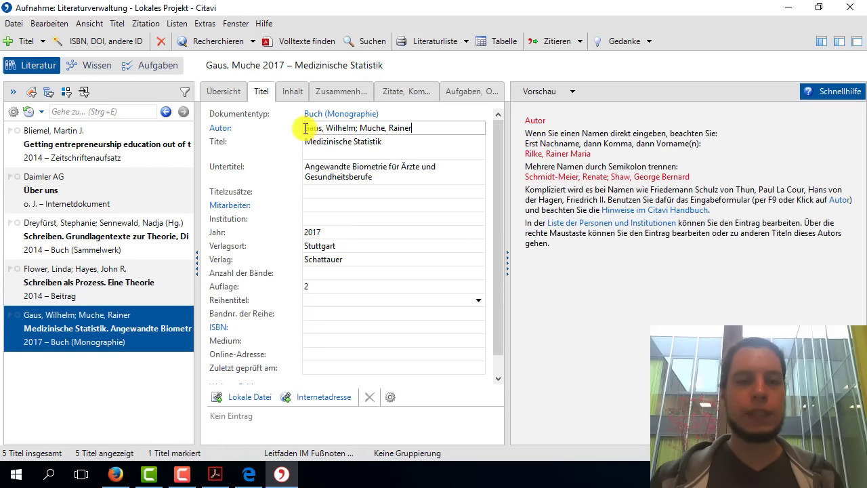
left_click_drag(305, 128, 357, 128)
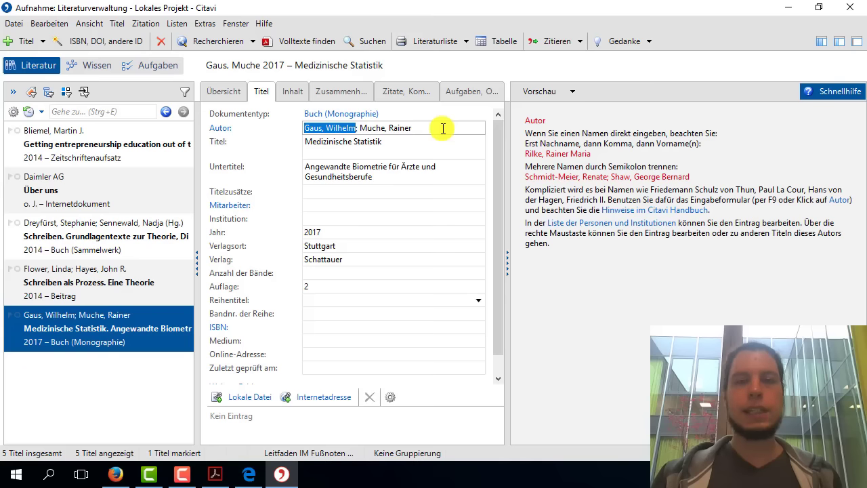
left_click(306, 128)
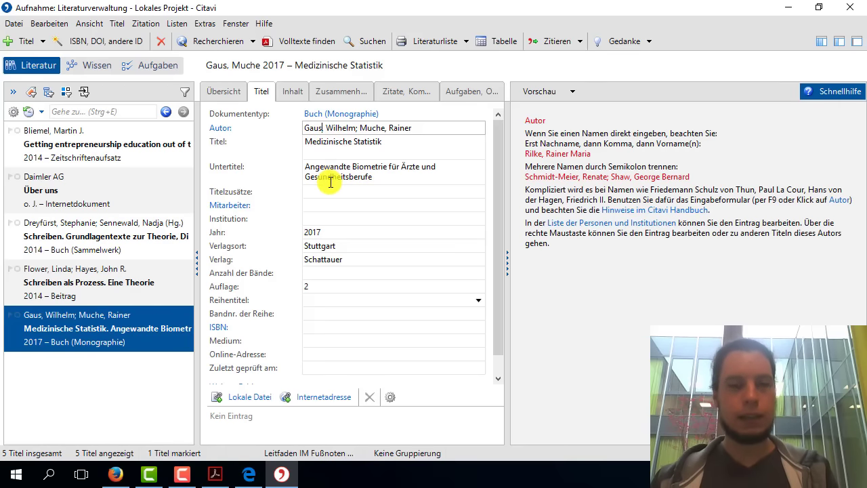
key("Delete")
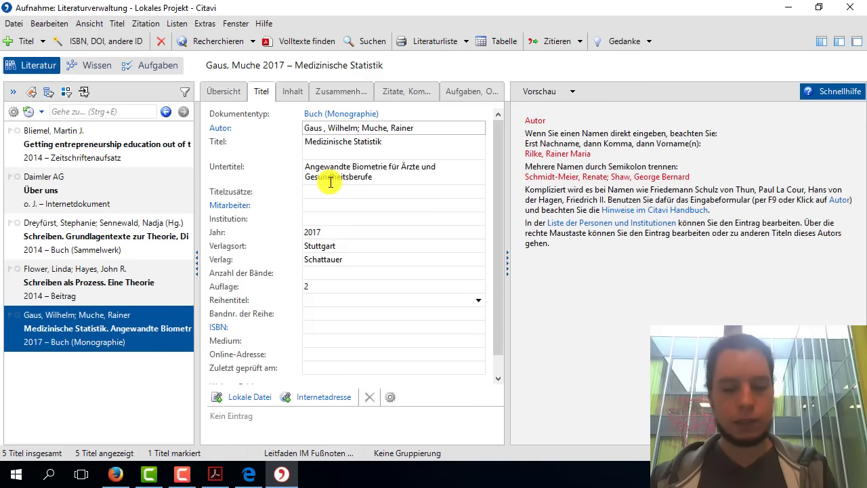
type("Gonzalez,")
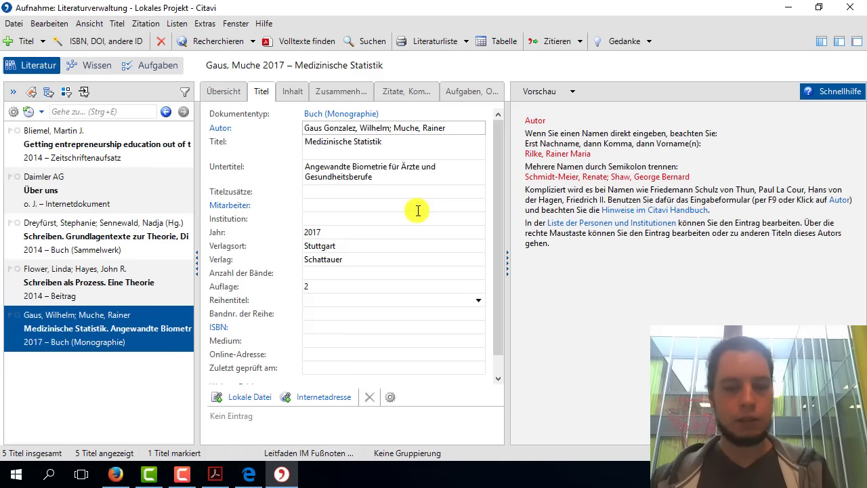
type("Luis")
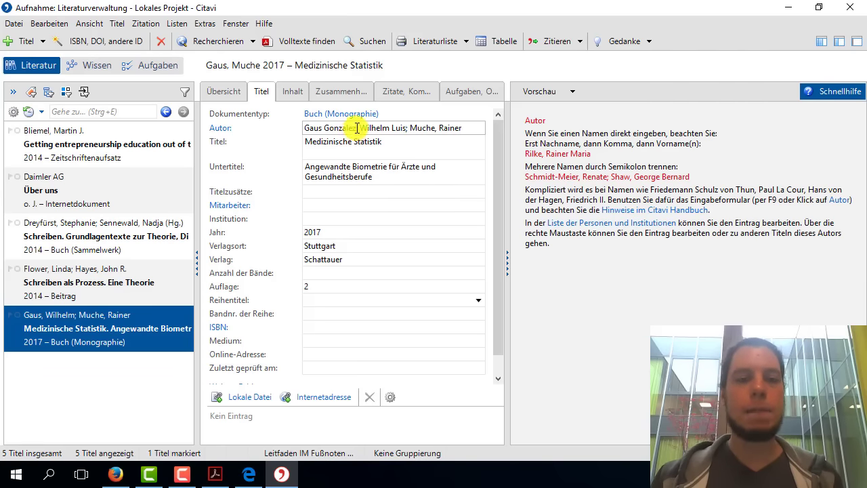
left_click_drag(357, 128, 303, 128)
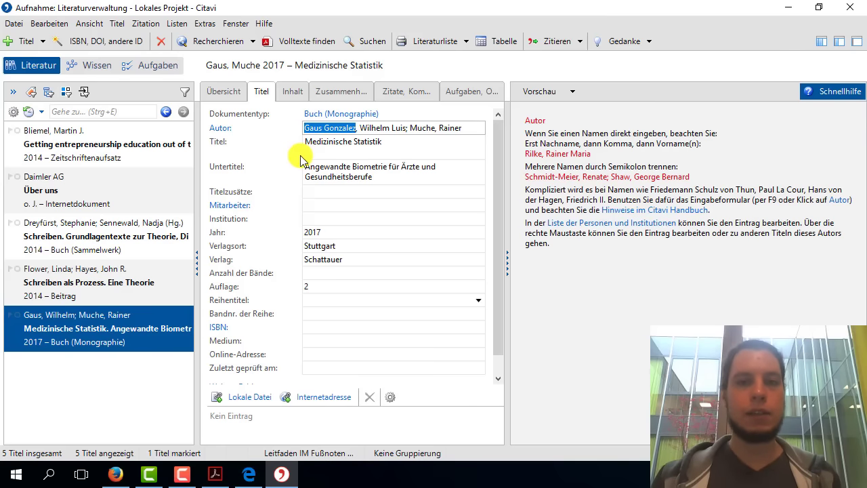
left_click(364, 128)
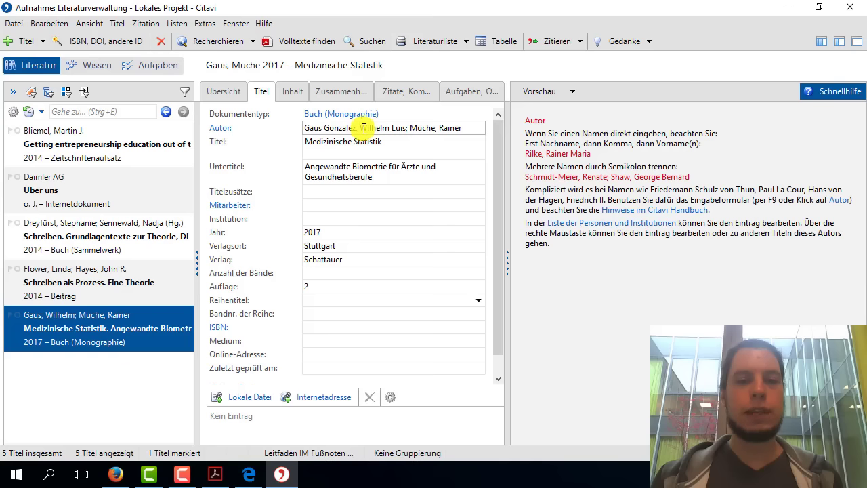
left_click_drag(363, 128, 410, 129)
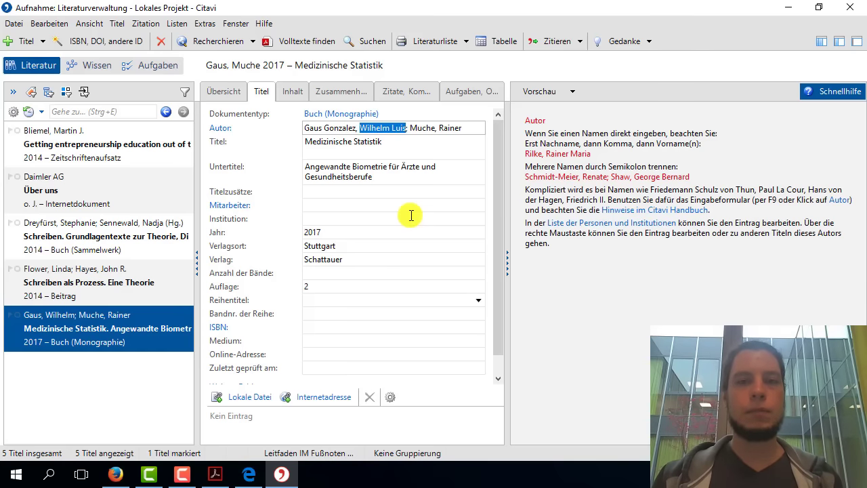
type(";")
left_click_drag(304, 127, 344, 128)
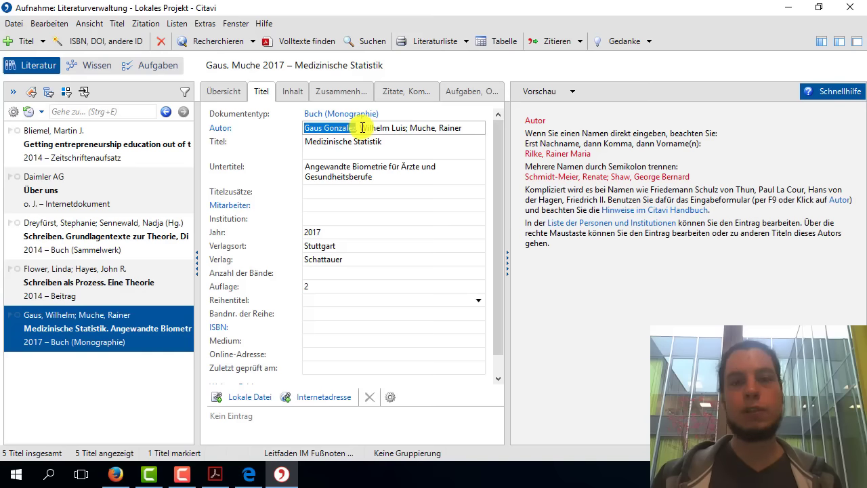
left_click(362, 127)
left_click_drag(360, 128, 407, 128)
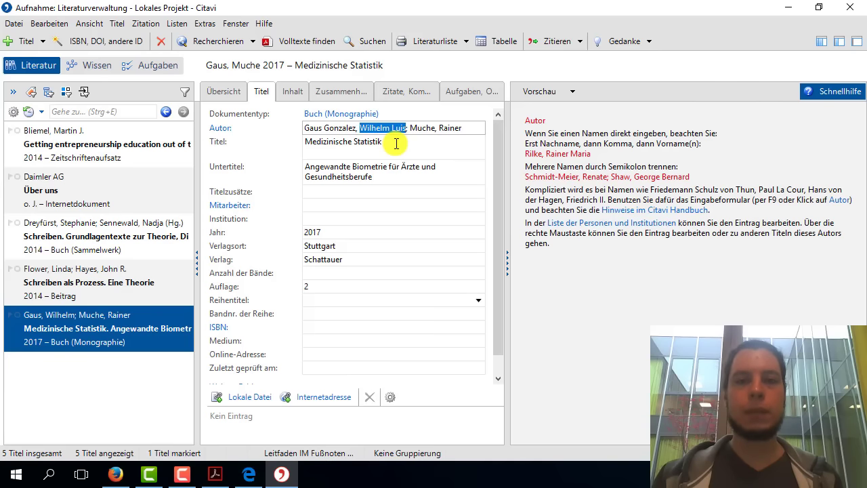
left_click(407, 128)
key("BackSpace")
type(";")
left_click(358, 128)
key("BackSpace")
type(",")
double_click(397, 128)
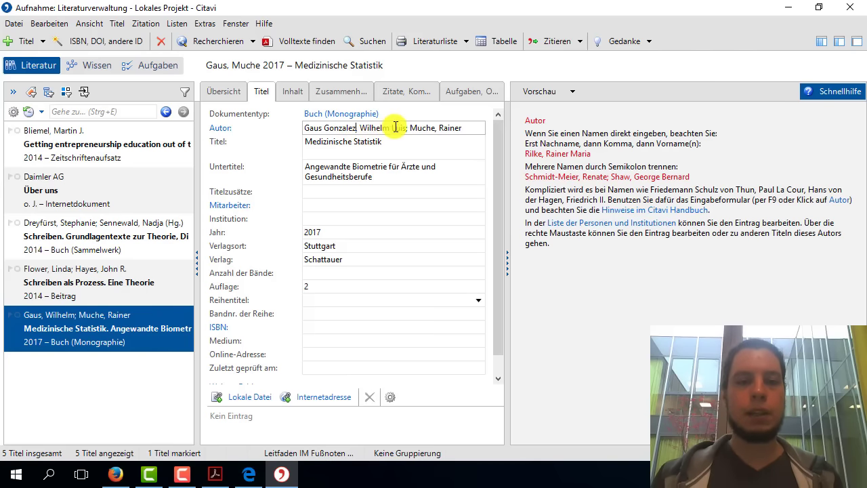
key("BackSpace")
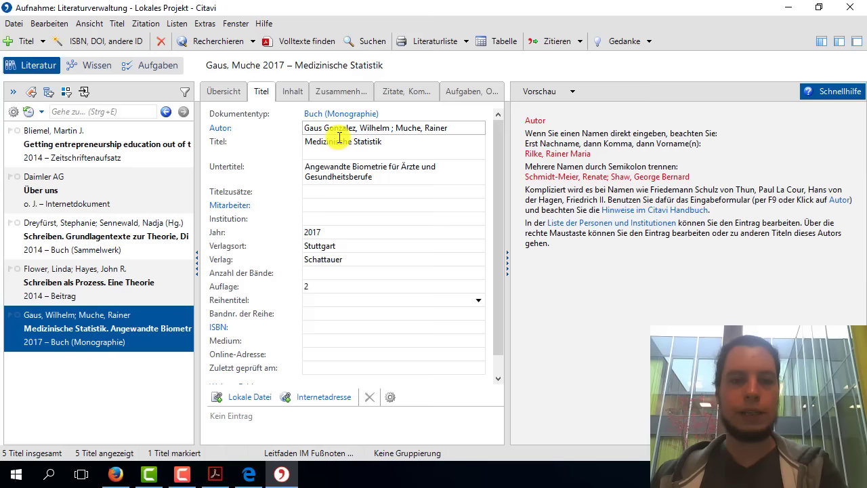
key("BackSpace")
double_click(313, 128)
double_click(334, 129)
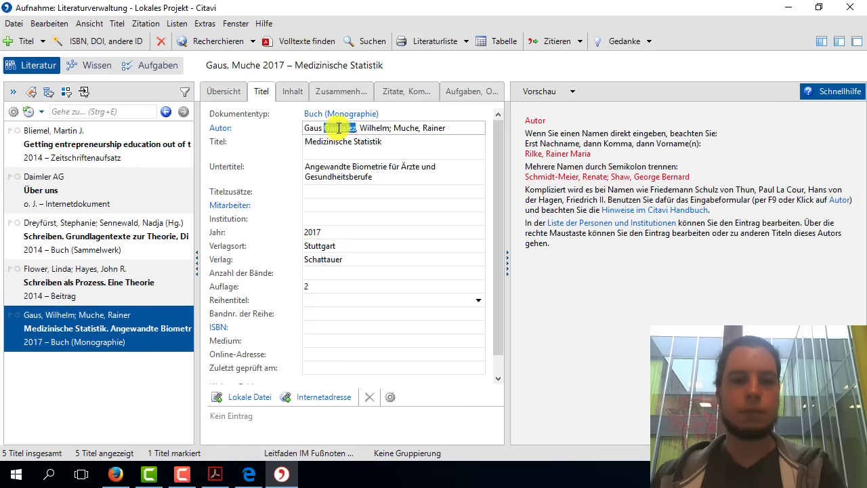
key("BackSpace")
key("BackSpace")
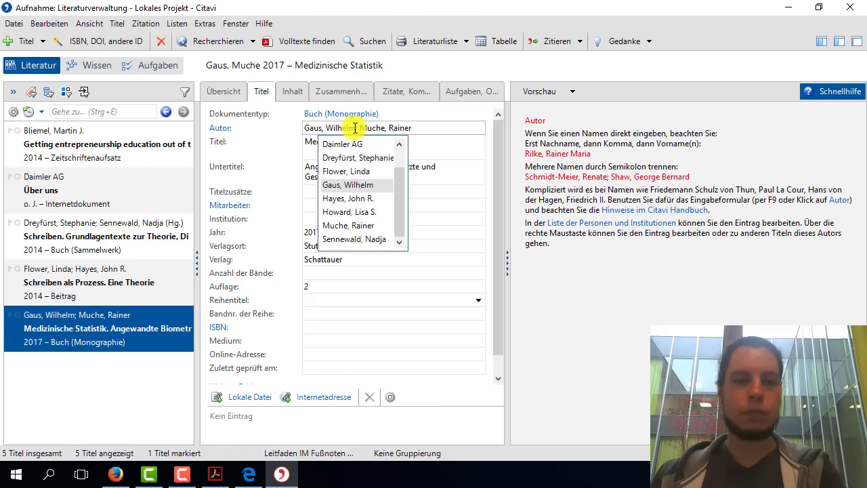
left_click_drag(355, 129, 275, 132)
type("Wil")
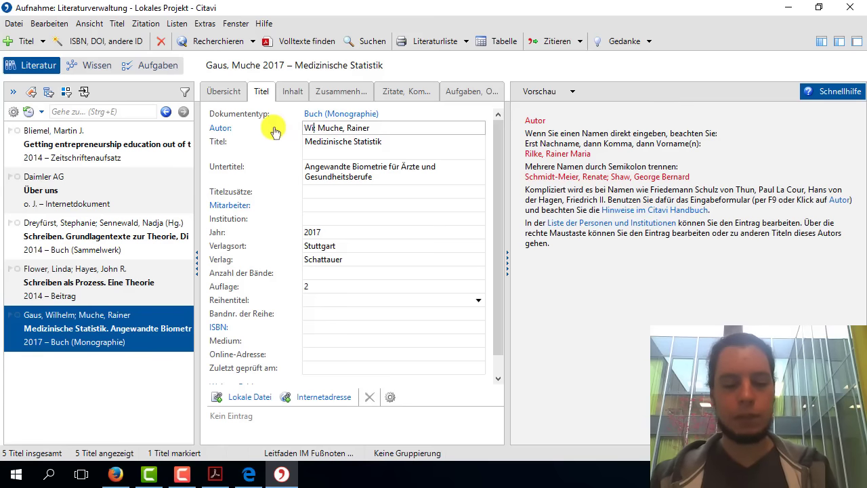
type("helm Gaus;")
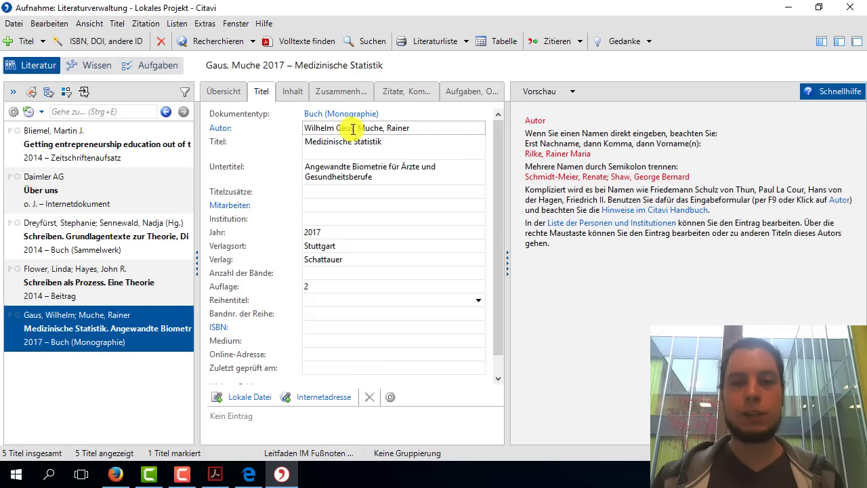
left_click_drag(347, 128, 304, 128)
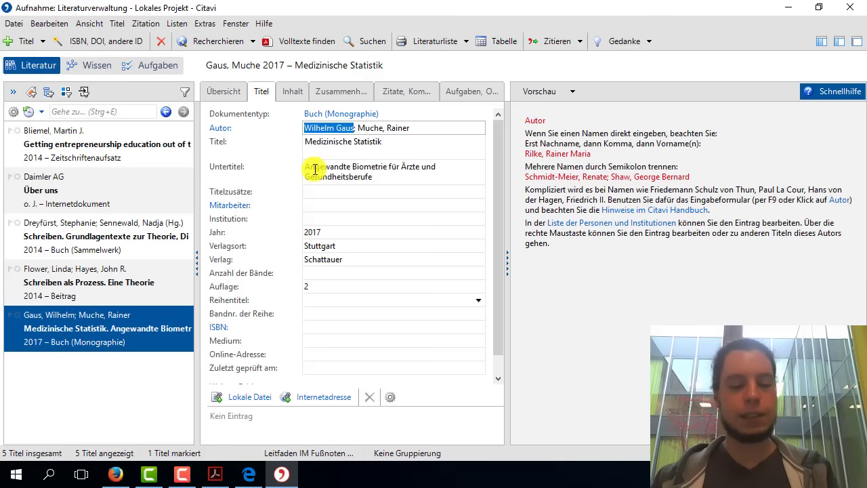
type("Gaus, ")
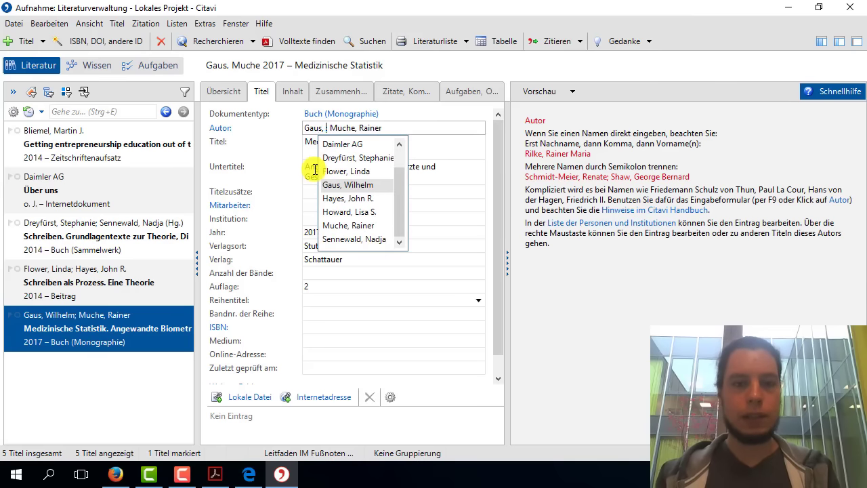
type("Wilhelm")
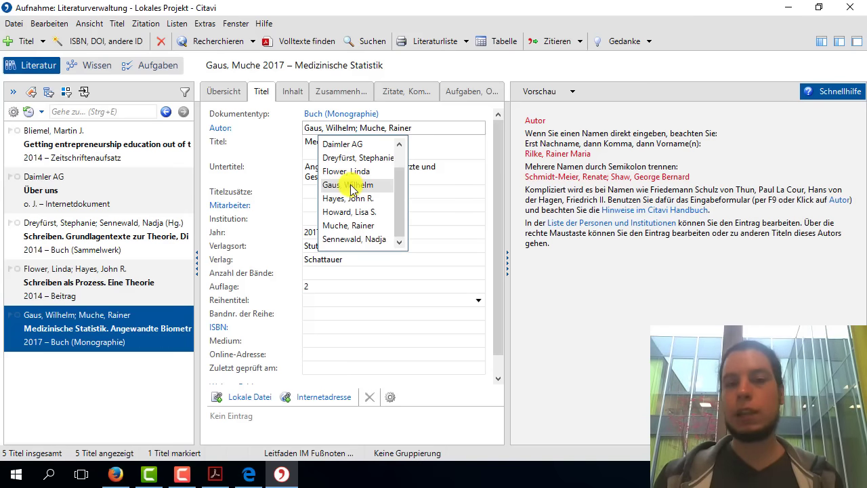
left_click(352, 190)
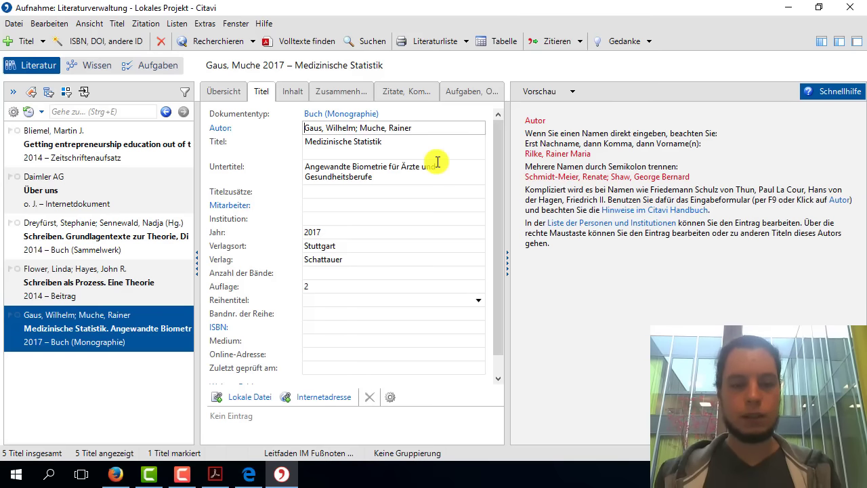
type("Pr")
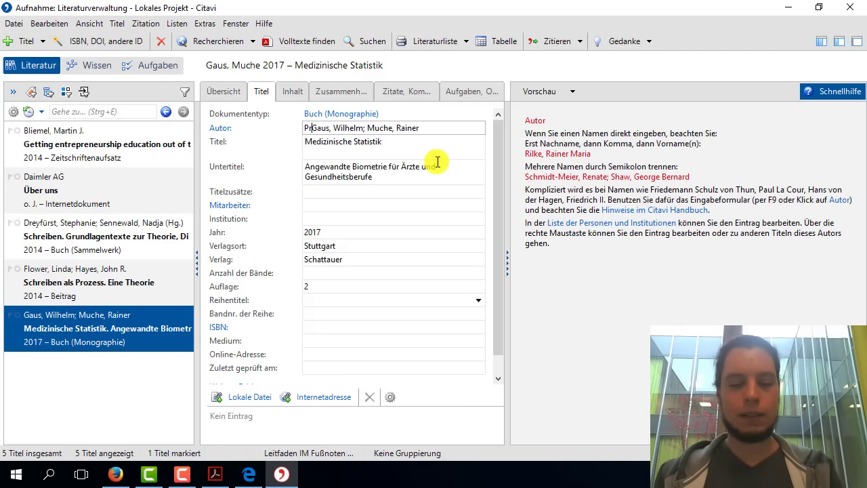
type("of. Dr.")
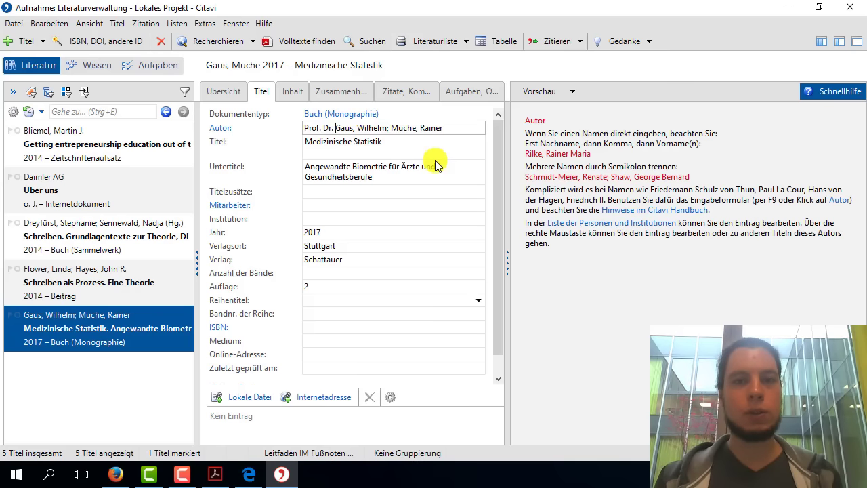
key("BackSpace")
key("BackSpace")
key("BackSpace")
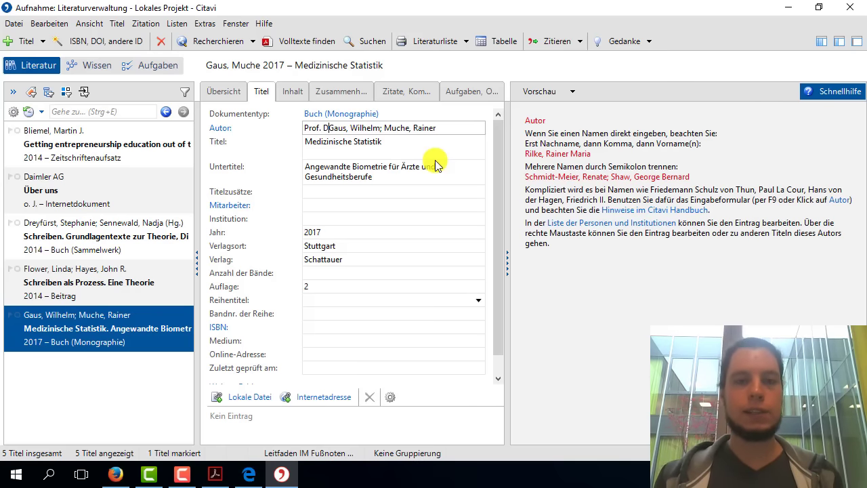
key("BackSpace")
key("BackSpace")
key("BackSpace")
key("BackSpace")
key("BackSpace")
key("BackSpace")
key("BackSpace")
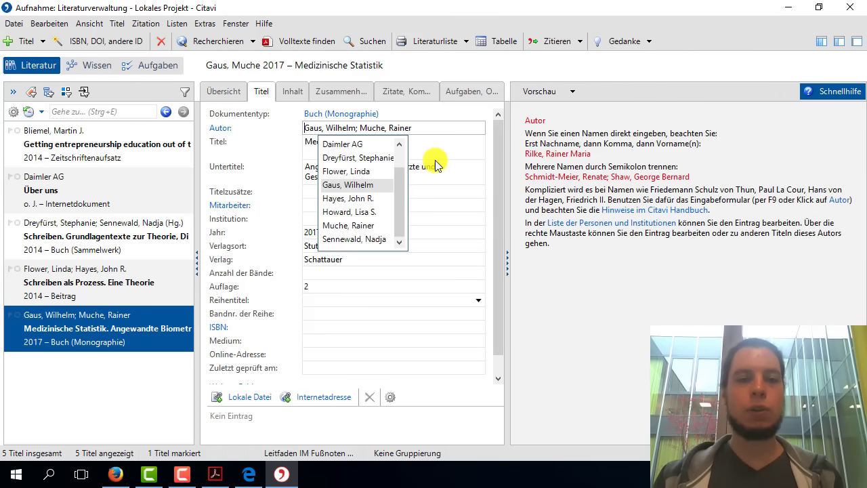
left_click(441, 126)
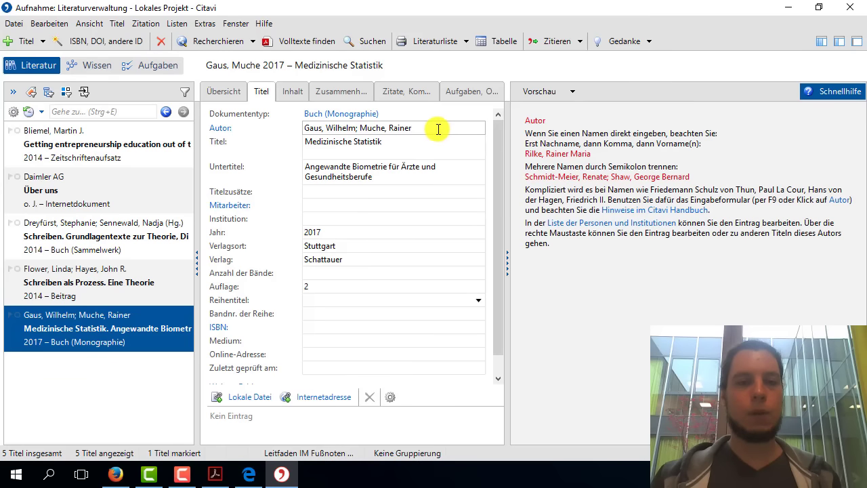
left_click(401, 141)
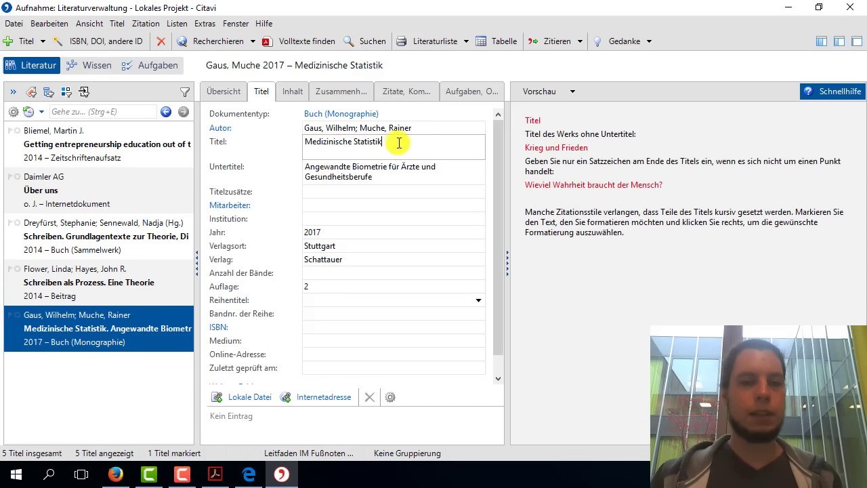
left_click_drag(406, 143, 306, 141)
left_click(398, 142)
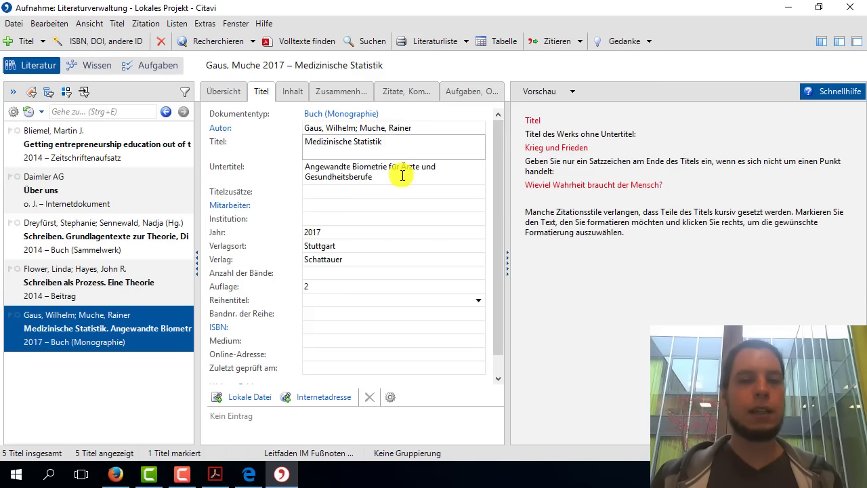
mouse_move(348, 183)
left_mouse_down()
mouse_move(284, 163)
mouse_move(289, 169)
left_mouse_up()
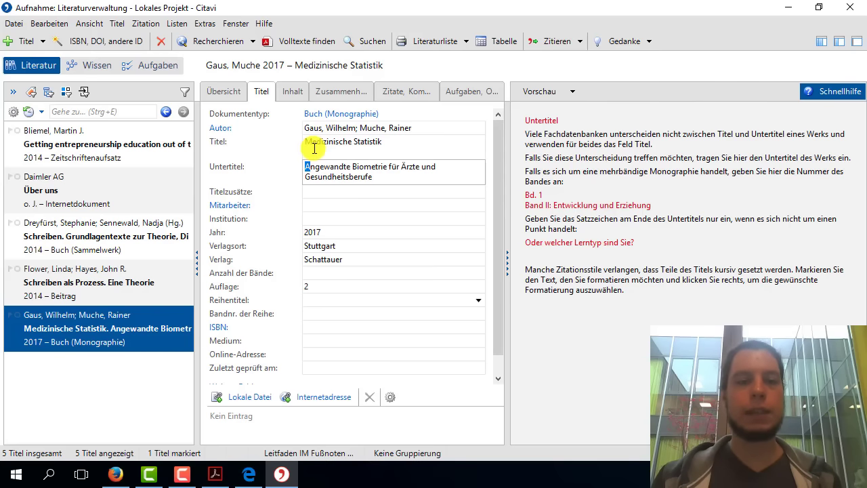
left_click_drag(307, 169, 290, 174)
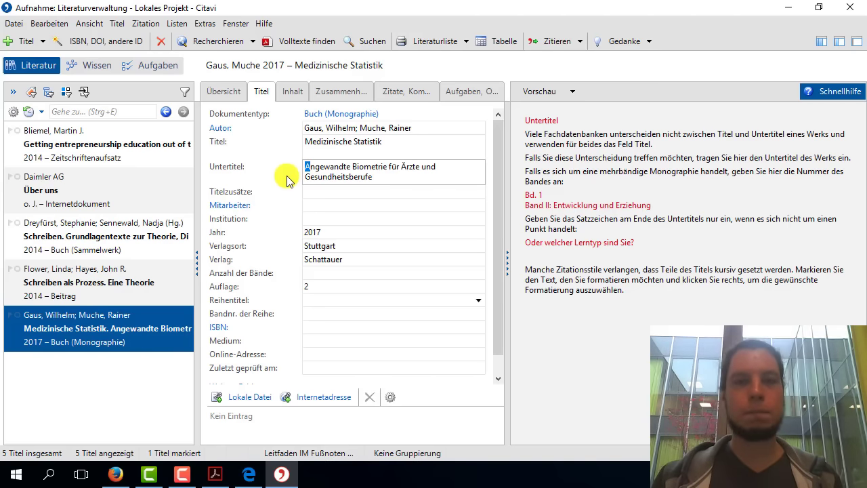
left_click(334, 233)
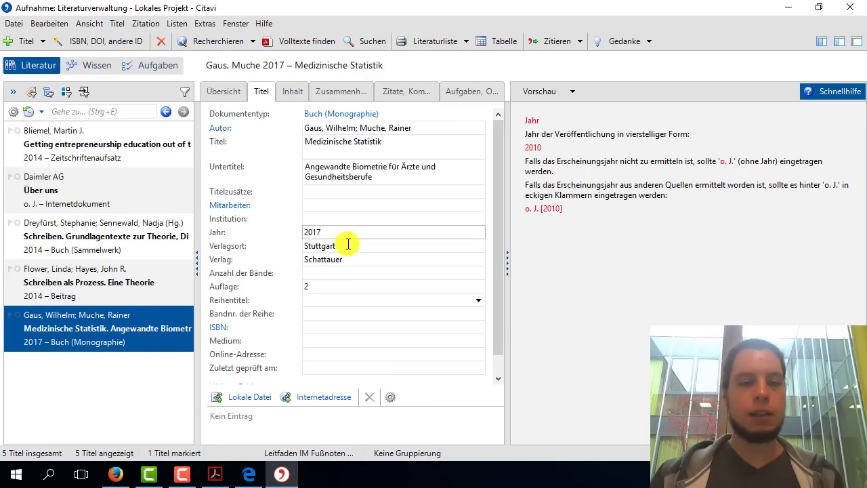
left_click(350, 245)
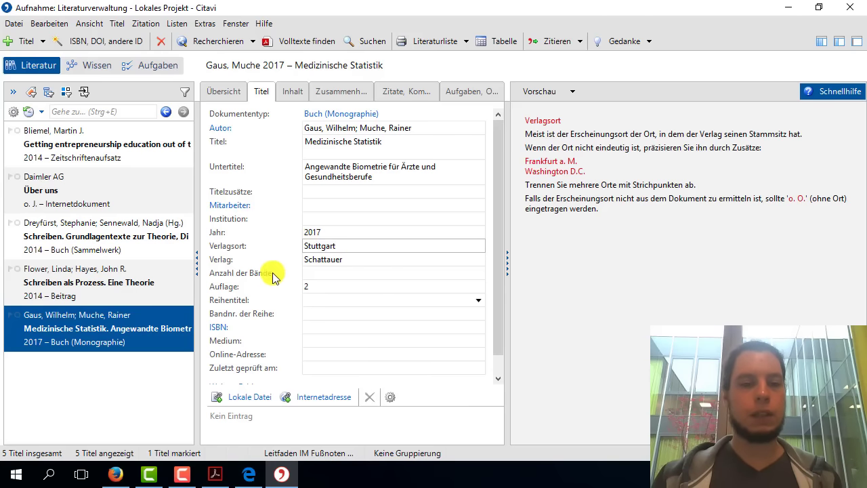
left_click(335, 263)
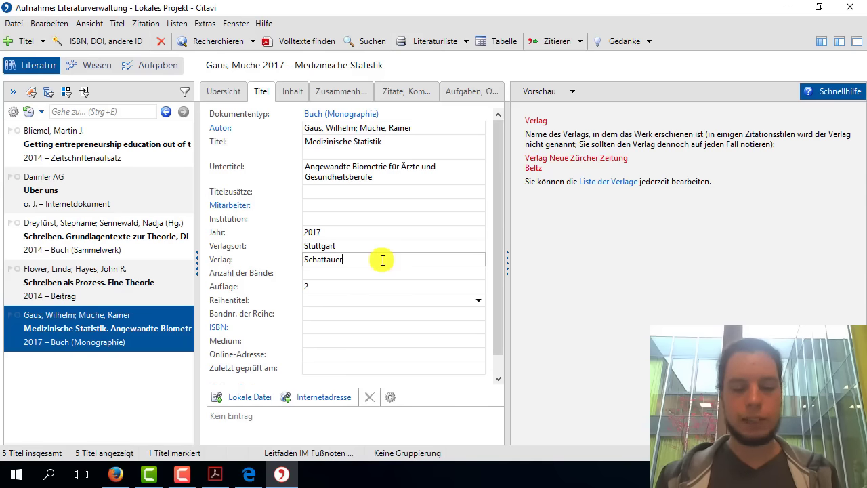
type("-Verlag")
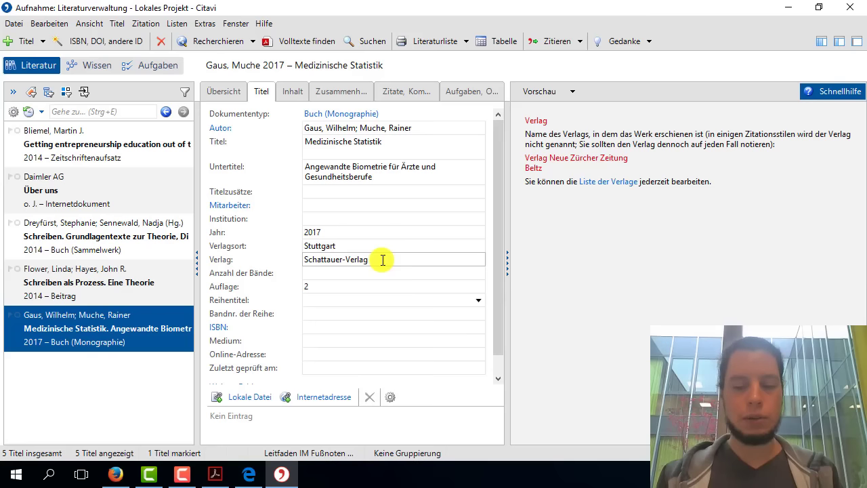
key("BackSpace")
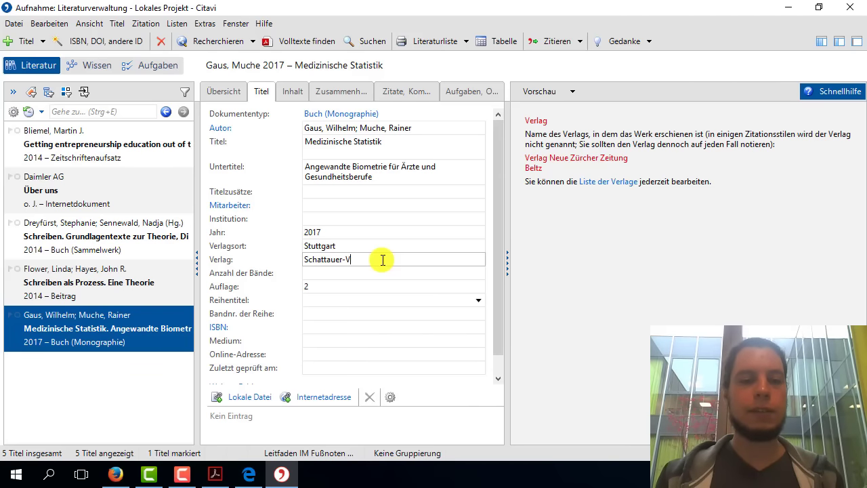
key("BackSpace")
key("BackSpace")
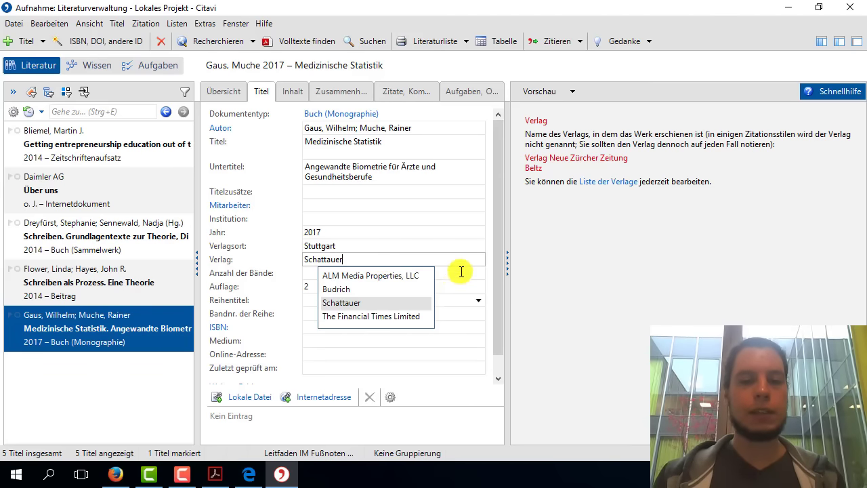
left_click(461, 271)
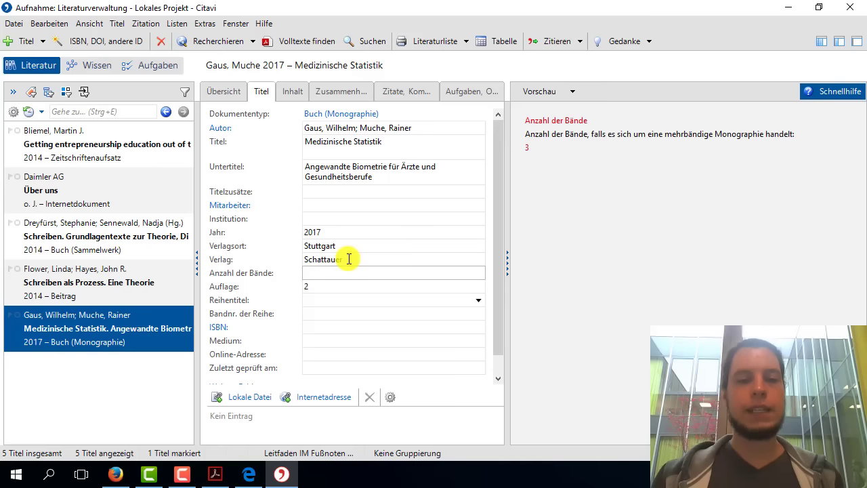
left_click_drag(347, 259, 315, 261)
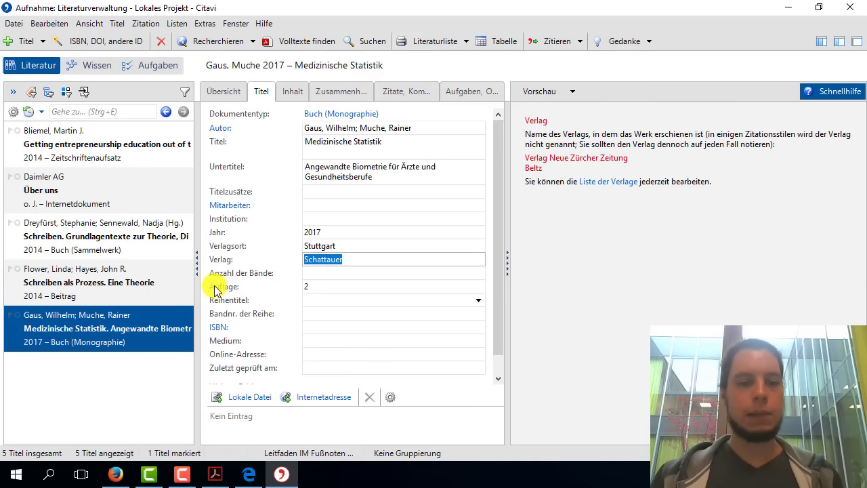
- Try sample edition wording in the Auflage field, then delete the extra text, leaving only 2
left_click(325, 286)
type("., neubearbeitete")
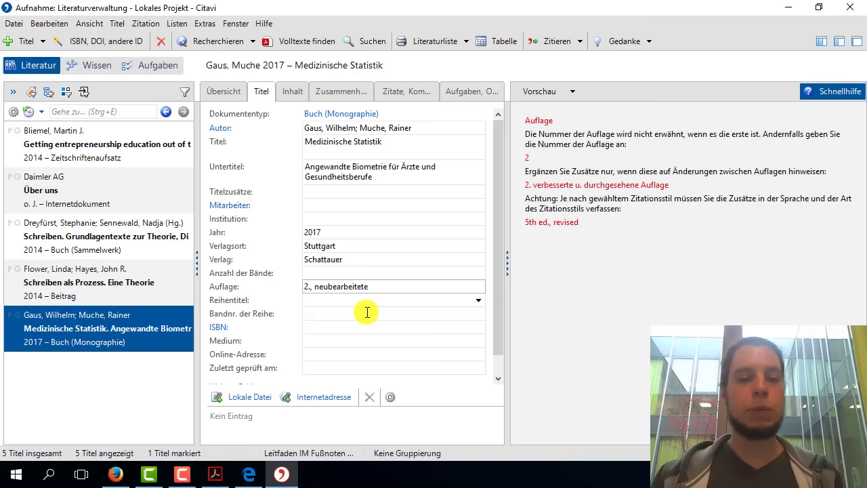
left_click_drag(392, 286, 292, 284)
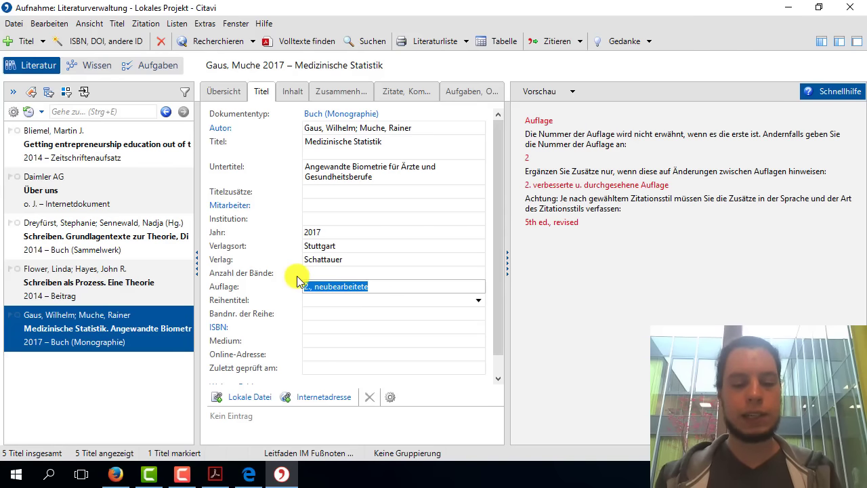
type("Sonderauflage")
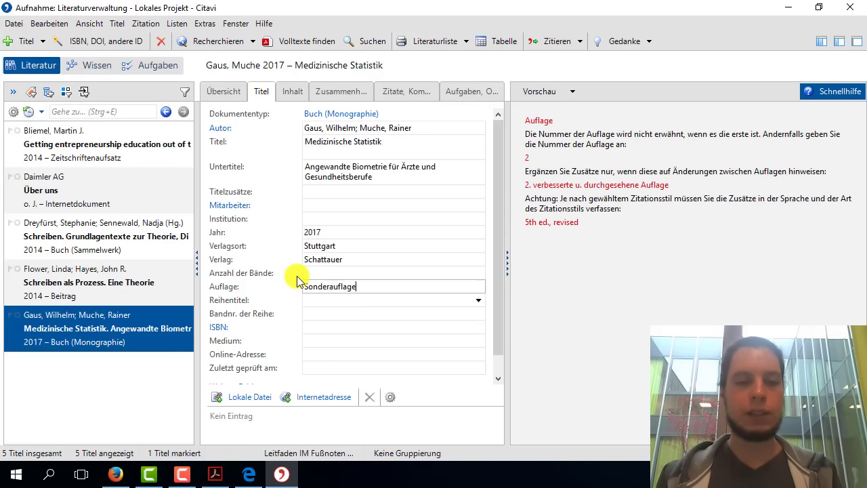
key("BackSpace")
key("BackSpace")
key("BackSpace")
key("BackSpace")
key("BackSpace")
key("BackSpace")
key("BackSpace")
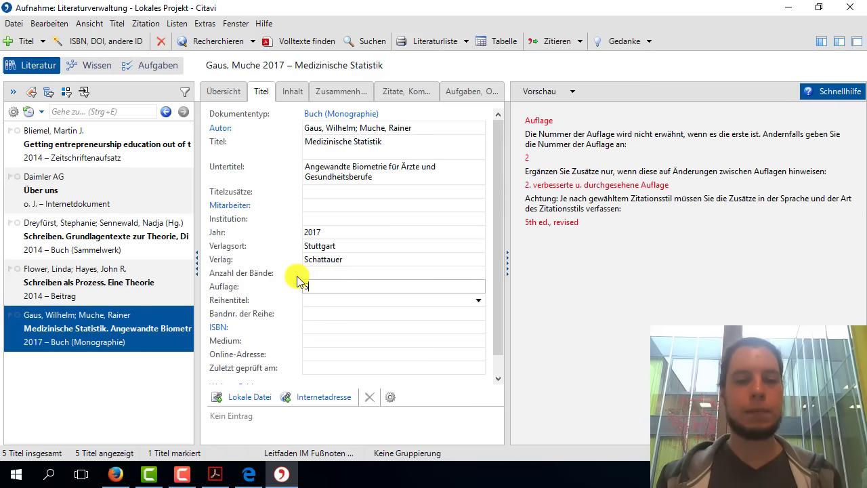
type("2")
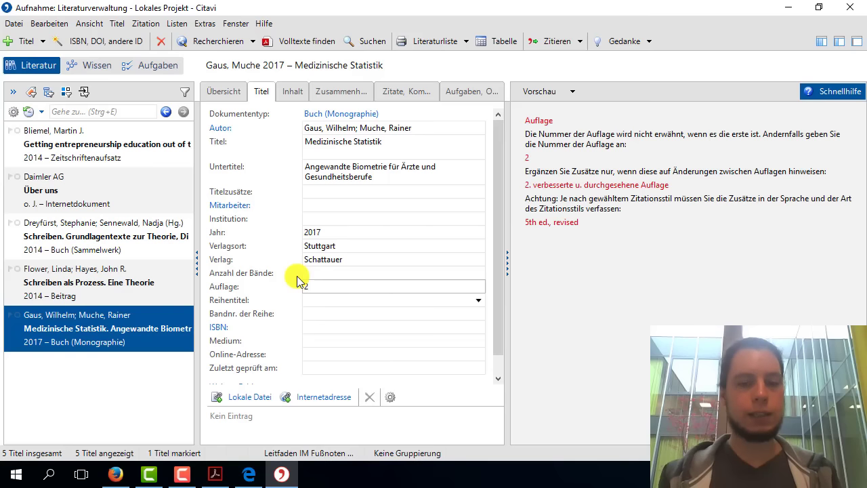
type("., überarbeite")
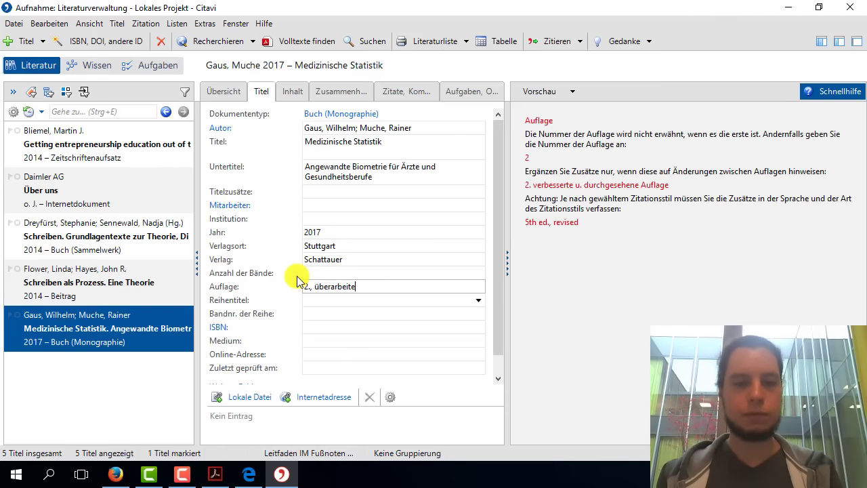
type("flage")
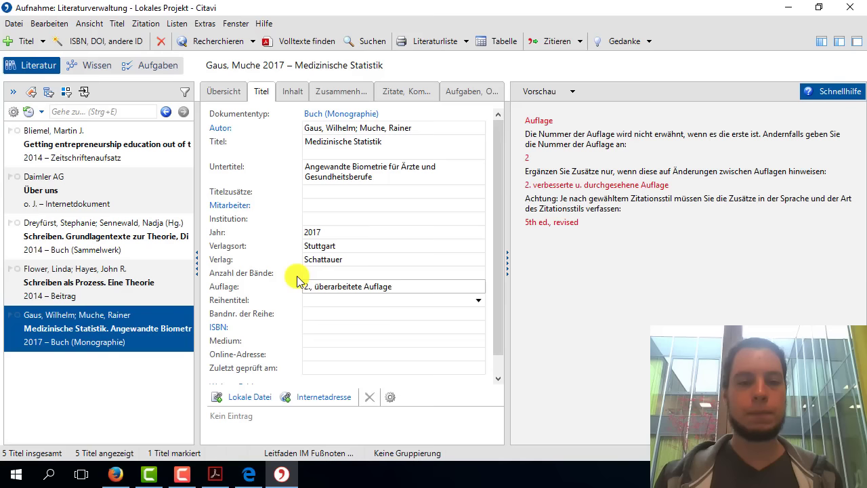
double_click(340, 286)
left_click_drag(397, 286, 310, 287)
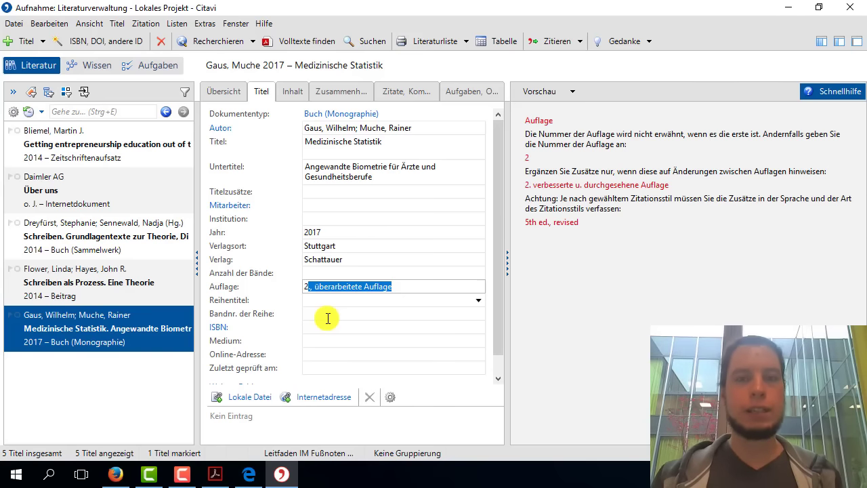
key("BackSpace")
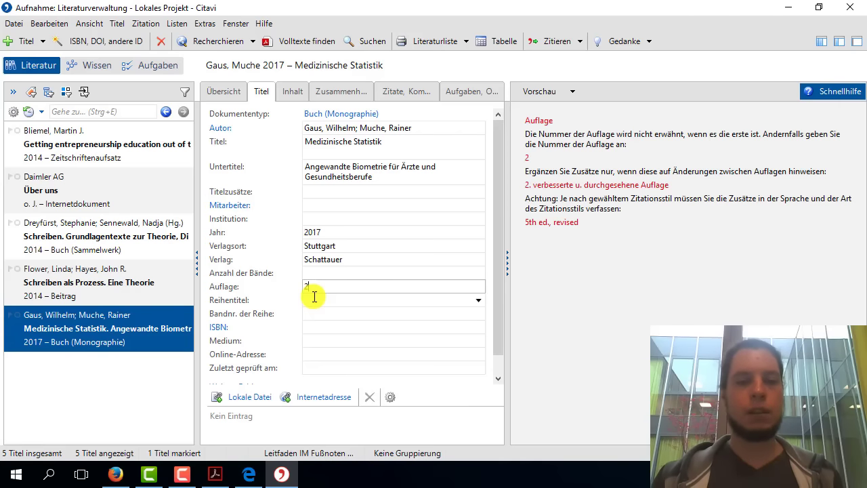
- Check the Reihentitel, ISBN, Online-Adresse and Bandnr. der Reihe fields, then select the Flower/Hayes record
left_click(333, 300)
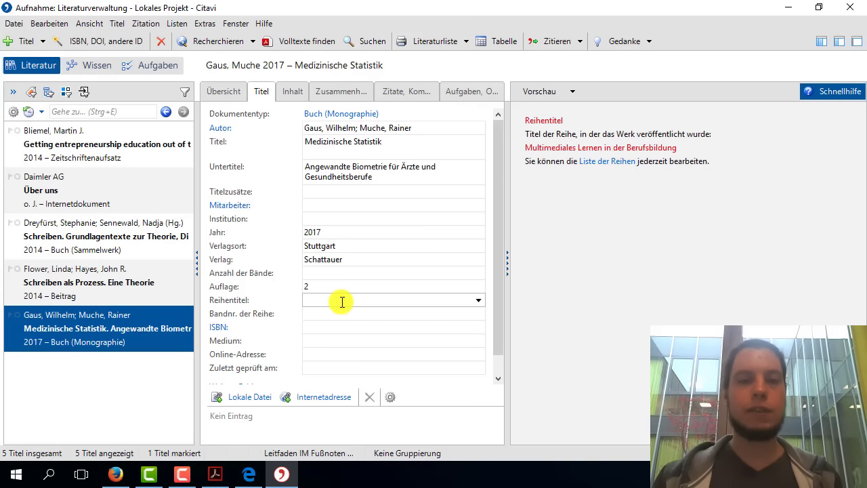
left_click(315, 327)
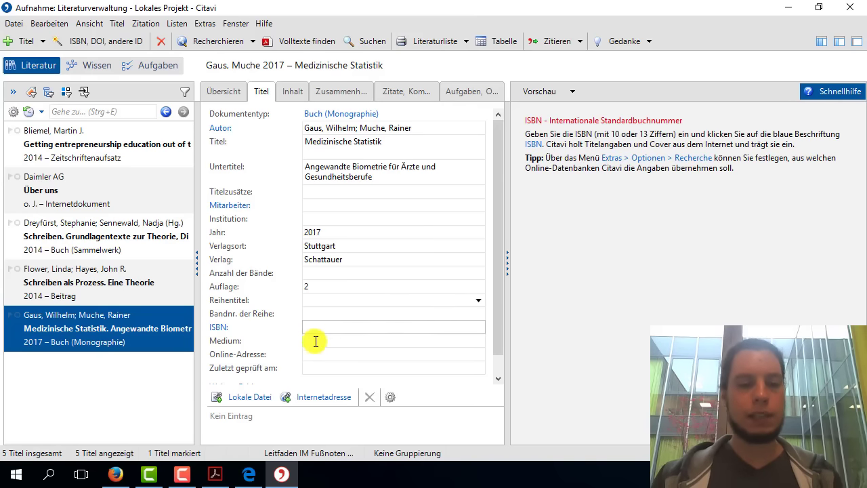
left_click(312, 352)
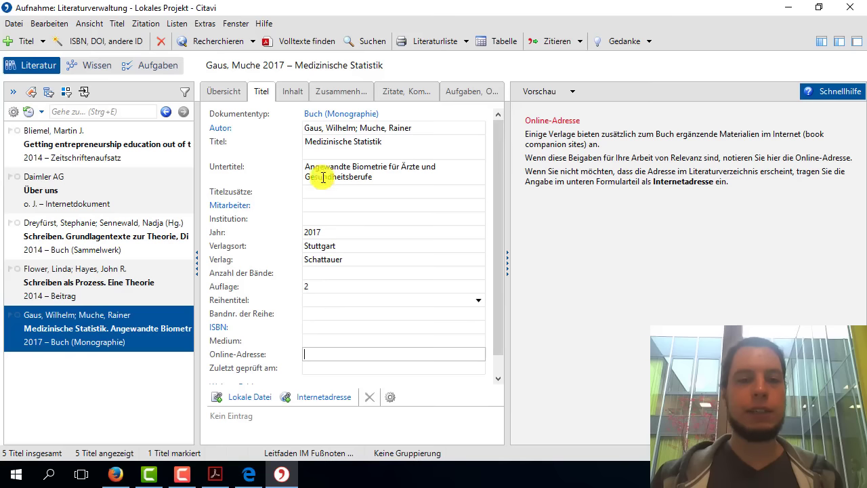
left_click(312, 326)
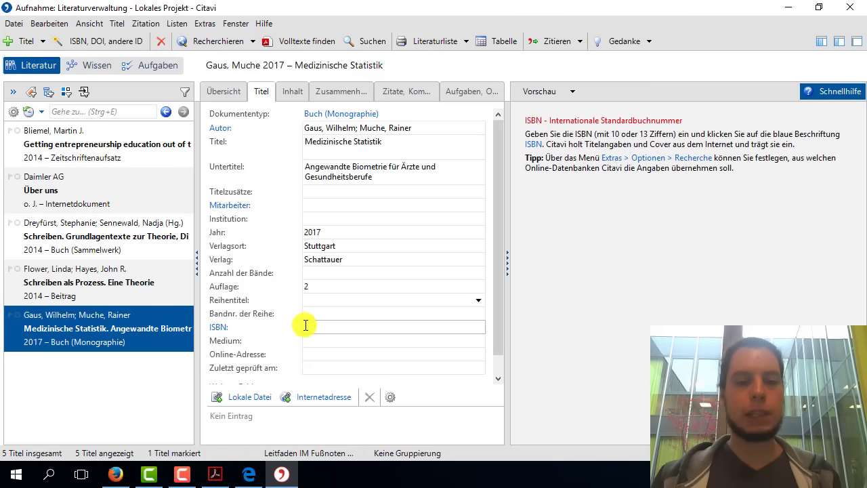
left_click(311, 314)
left_click(319, 302)
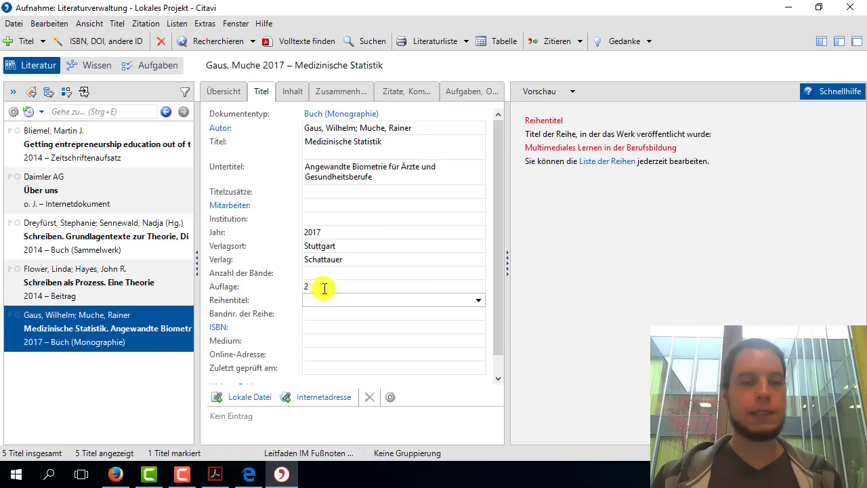
left_click(117, 288)
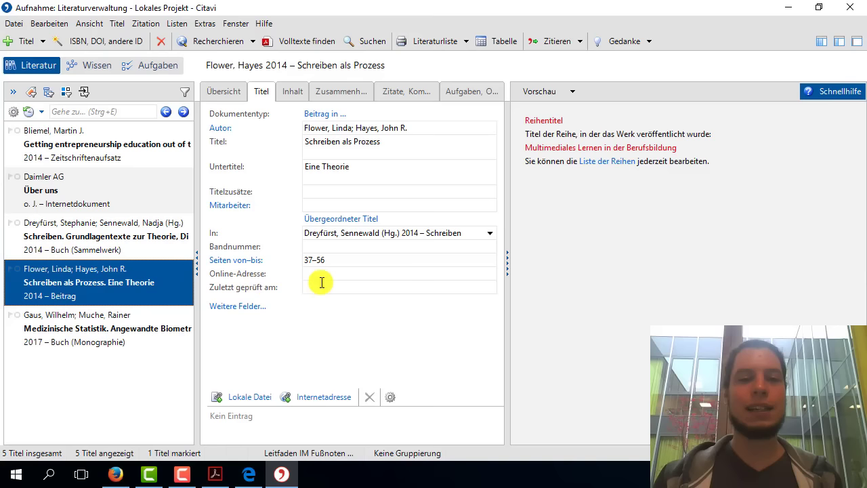
- Preview the five-title bibliography in the current citation style, close it, and reselect Gaus/Muche
left_click(439, 42)
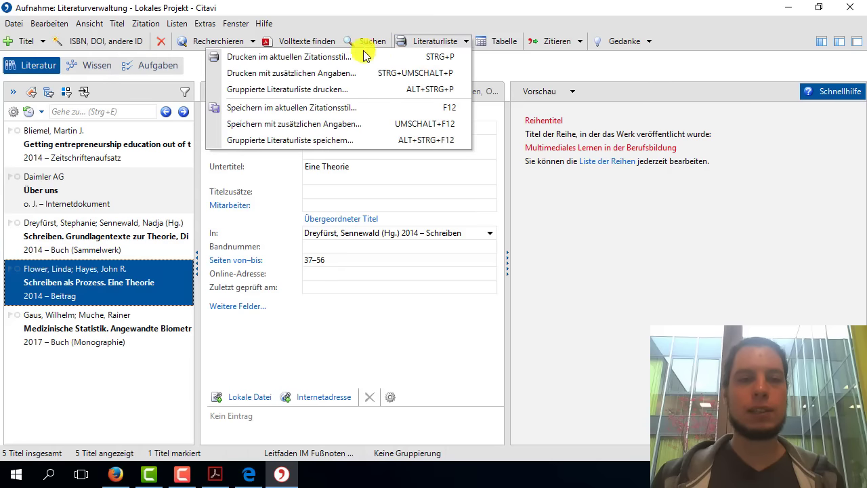
left_click(342, 59)
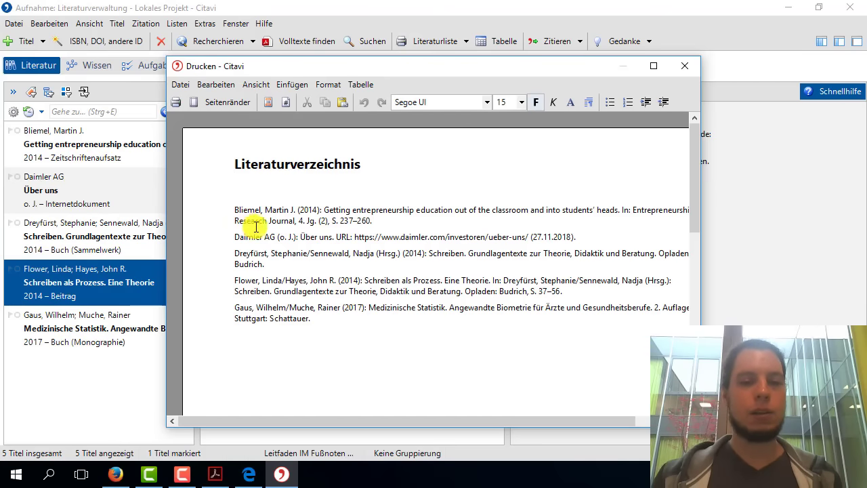
left_click(689, 67)
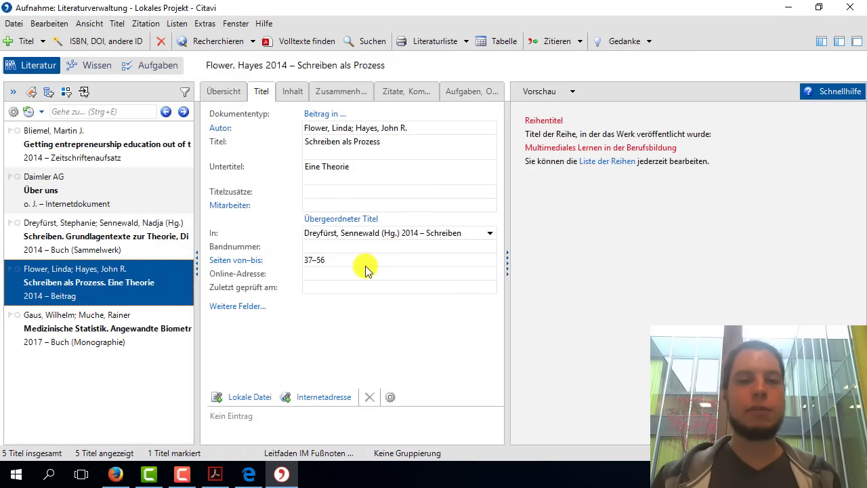
left_click(88, 329)
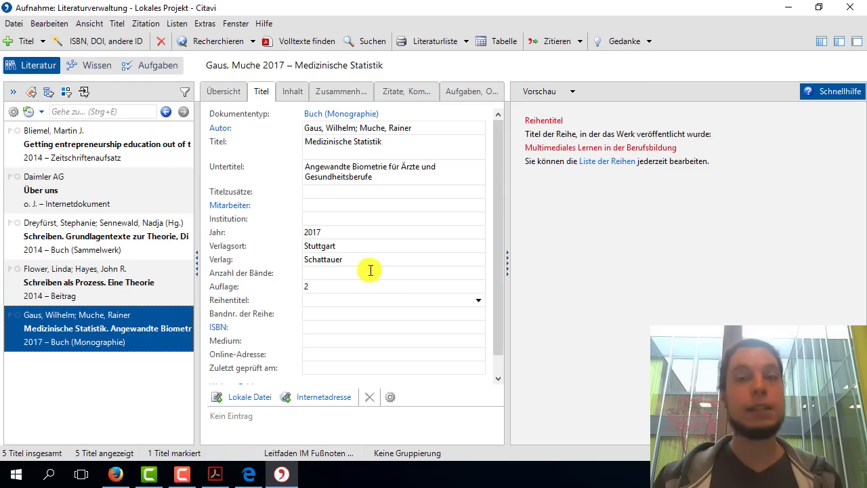
- Enter 3 as the series volume number, consult the guide, then select the Dreyfürst/Sennewald record
left_click(313, 313)
type("3")
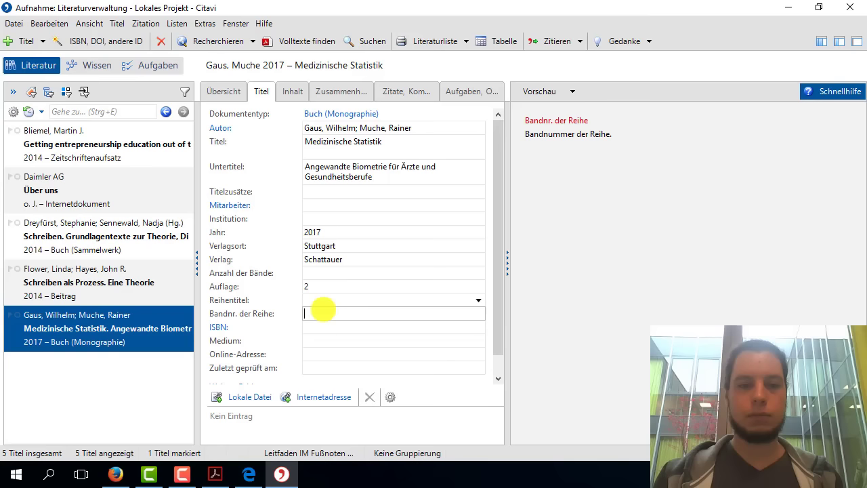
left_click(326, 297)
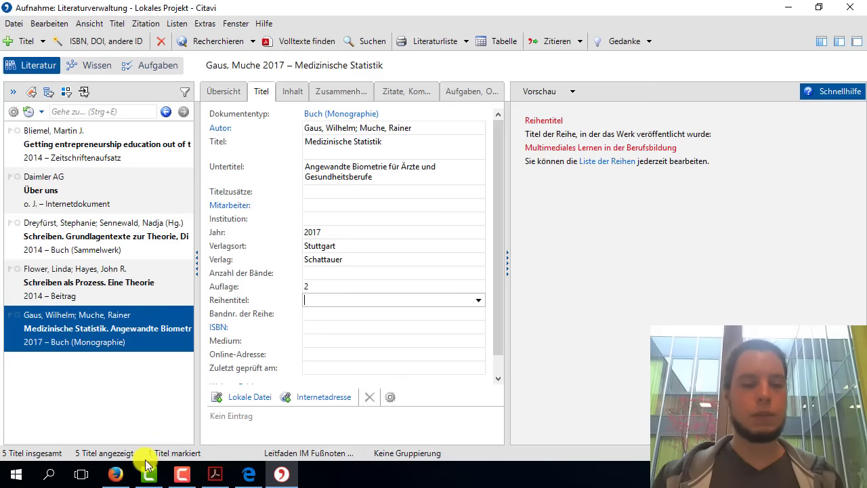
left_click(243, 476)
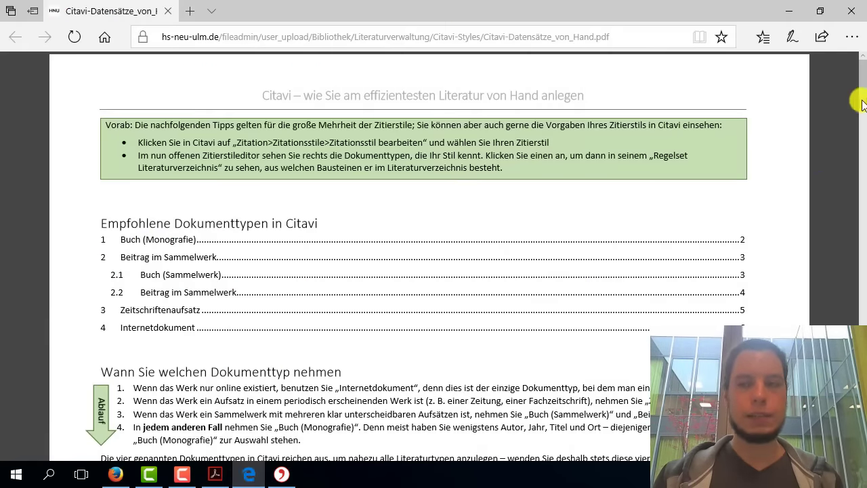
left_click_drag(861, 86, 852, 140)
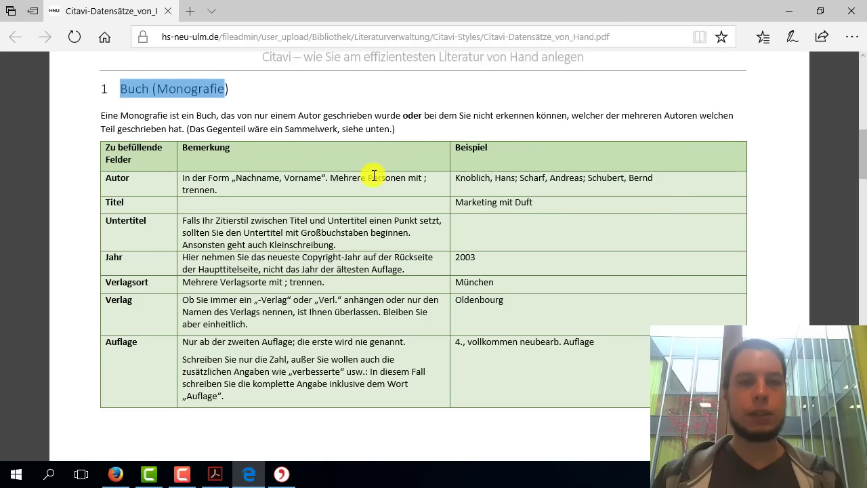
left_click(795, 12)
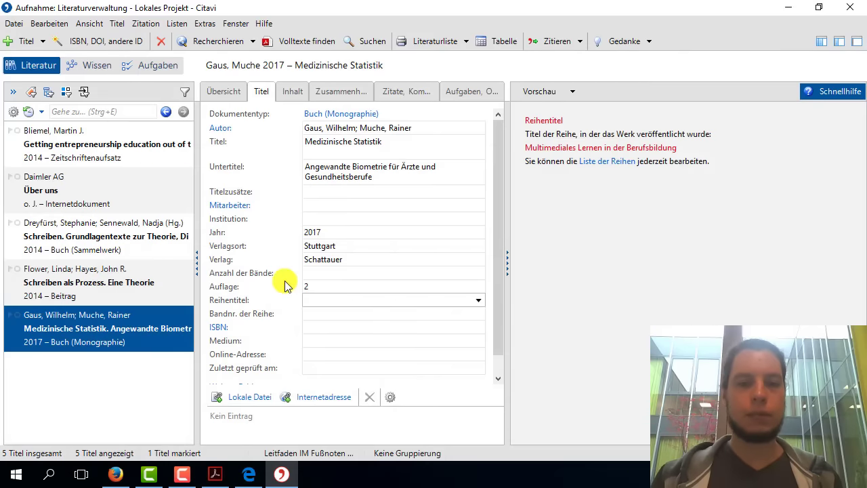
left_click(386, 339)
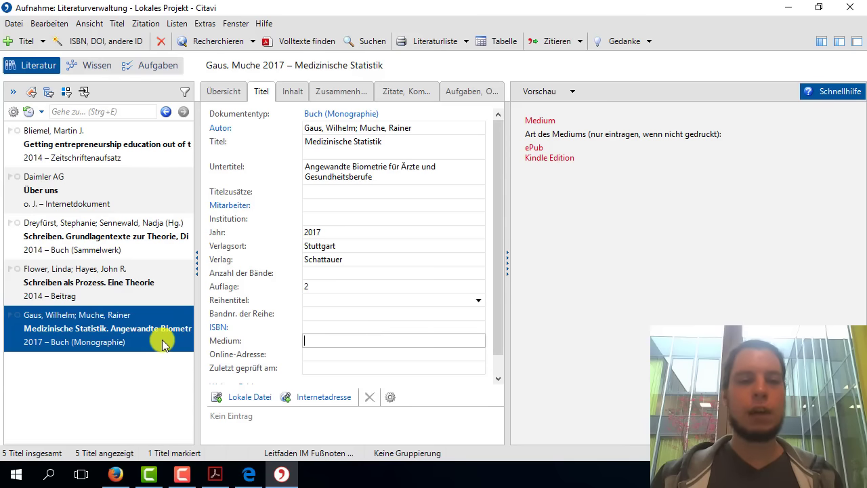
left_click(75, 231)
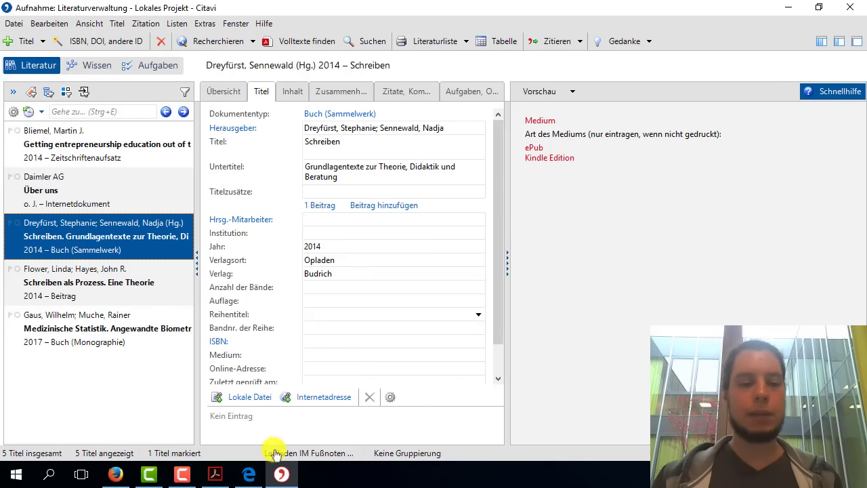
- Look up 1 Buch (Monografie) in the guide's contents, then bring up the Firefox book preview
left_click(253, 466)
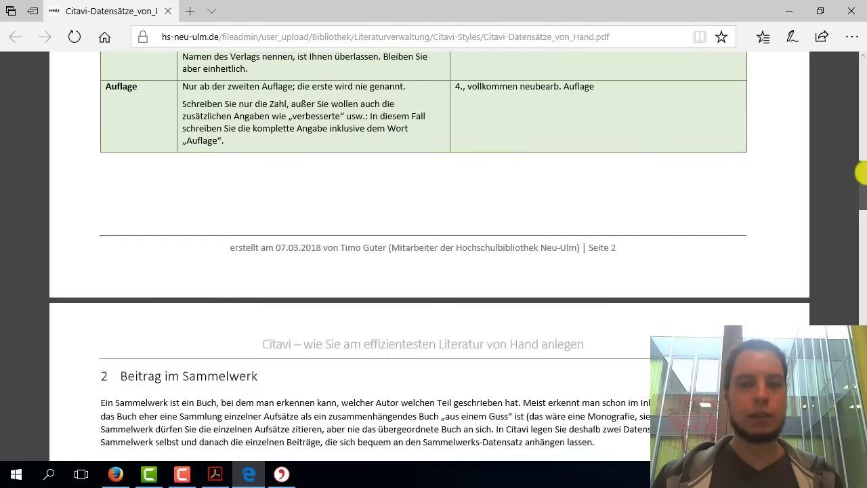
left_click_drag(864, 157, 859, 85)
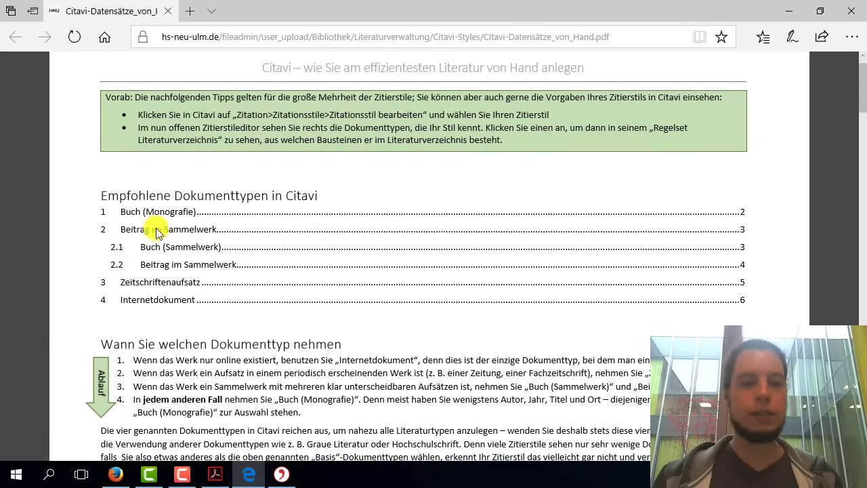
left_click(159, 218)
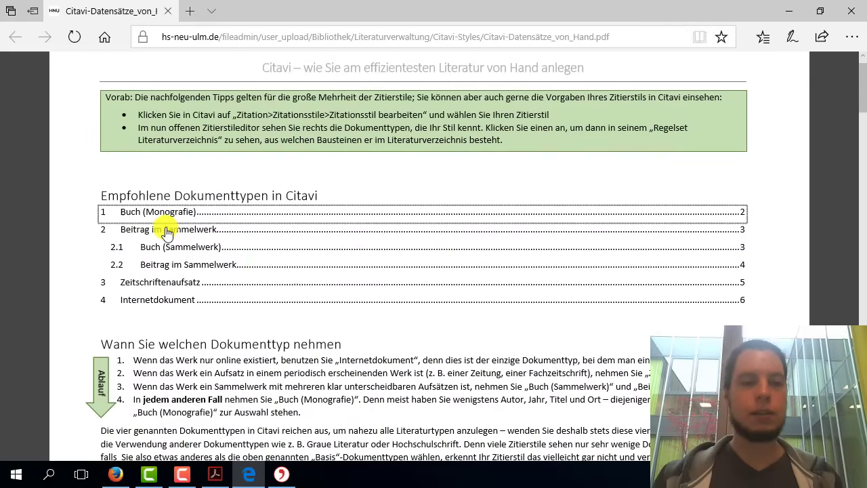
left_click(788, 11)
left_click(114, 471)
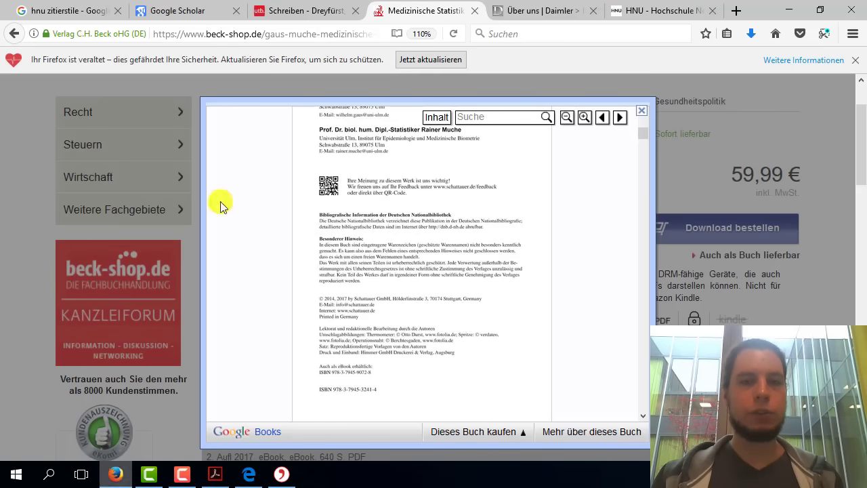
- Open the UTB Leseprobe of 'Schreiben' at its Inhaltsverzeichnis to read Flower and Hayes's chapter entry
left_click(294, 10)
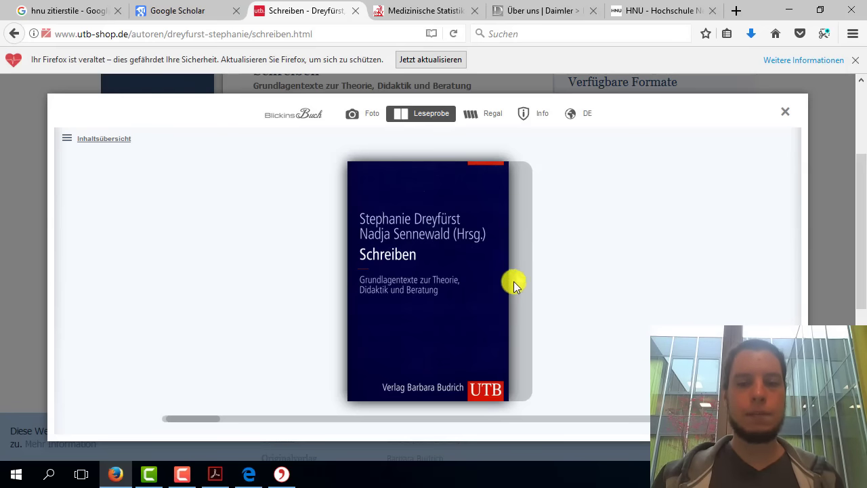
left_click(522, 281)
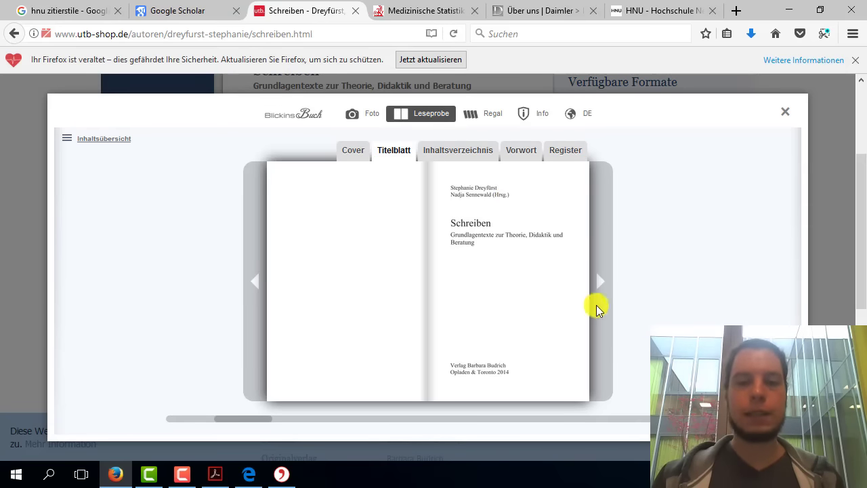
left_click(601, 283)
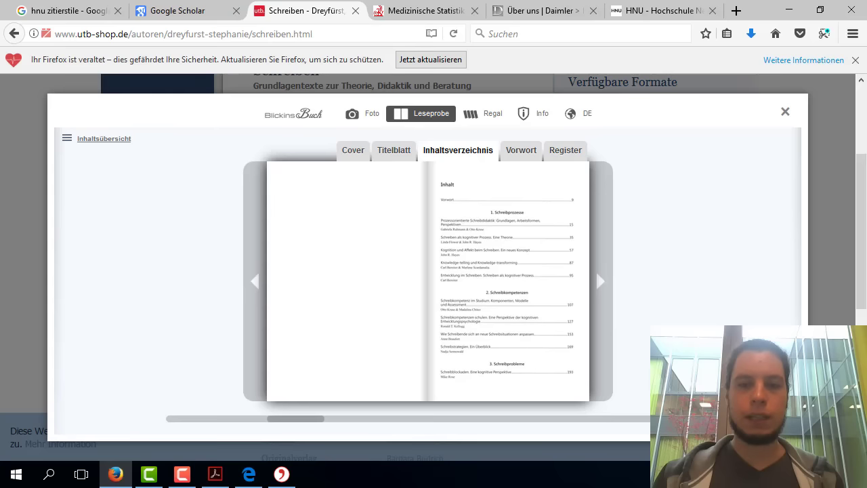
left_click(595, 269)
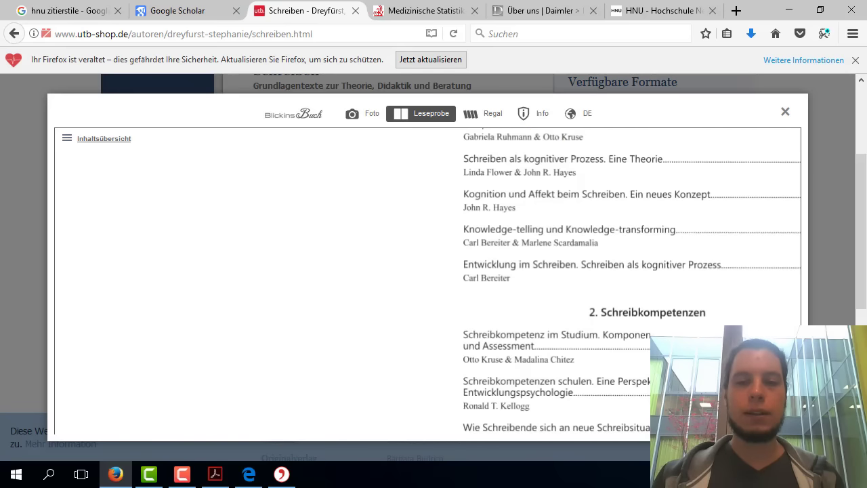
left_click(508, 268)
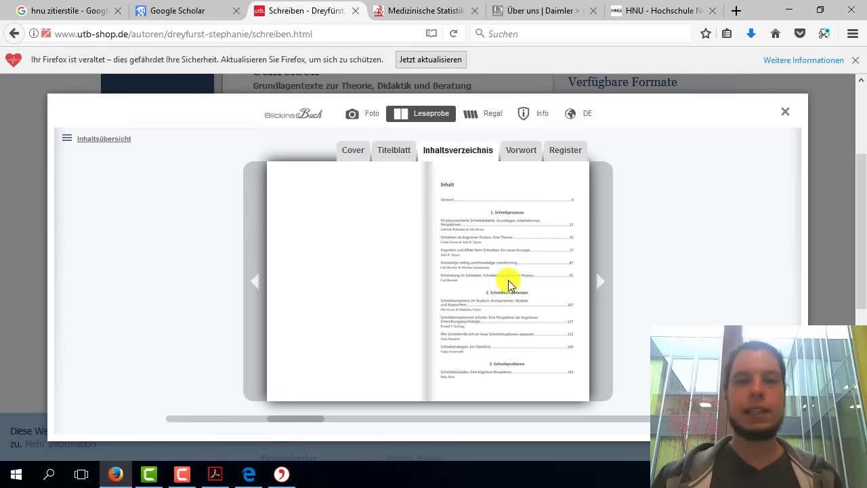
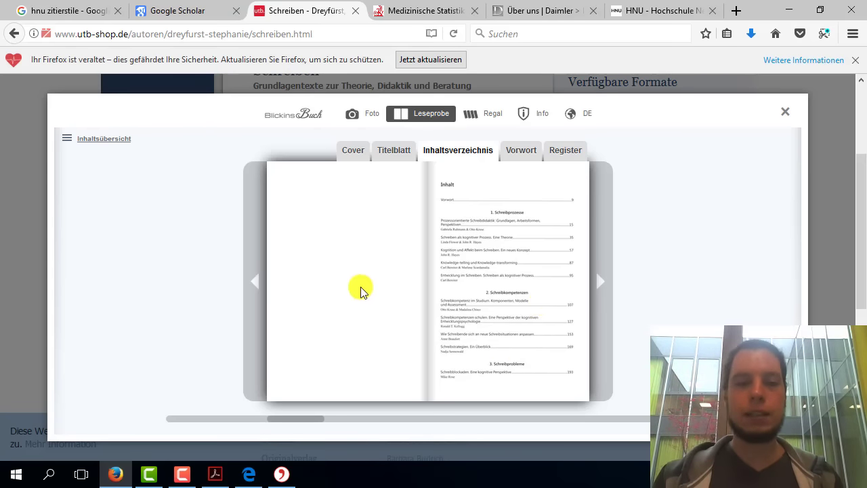
- Flip through the Schreiben preview's cover, title page and table of contents
left_click(254, 283)
left_click(256, 284)
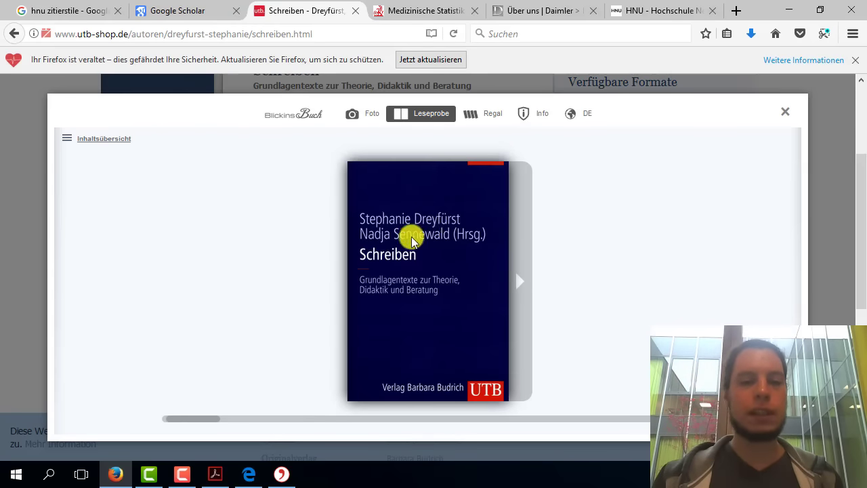
left_click(519, 283)
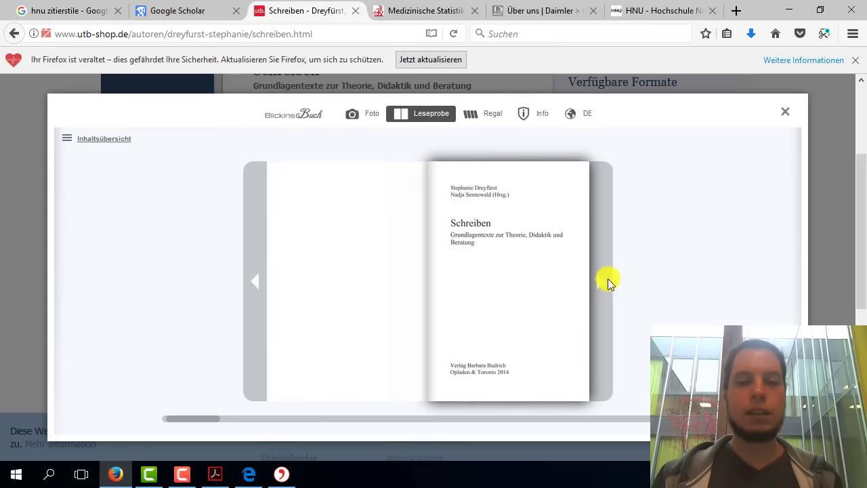
left_click(600, 282)
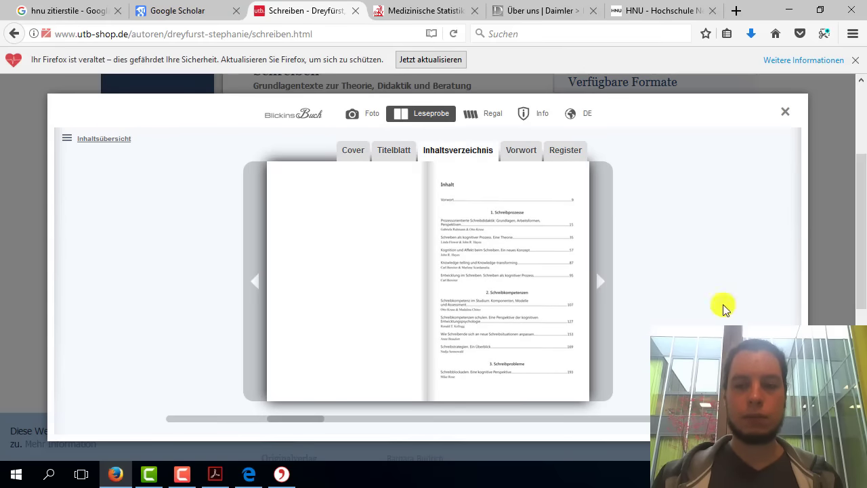
- Zoom in on the table of contents and back out, then return to Citavi
left_click(576, 276)
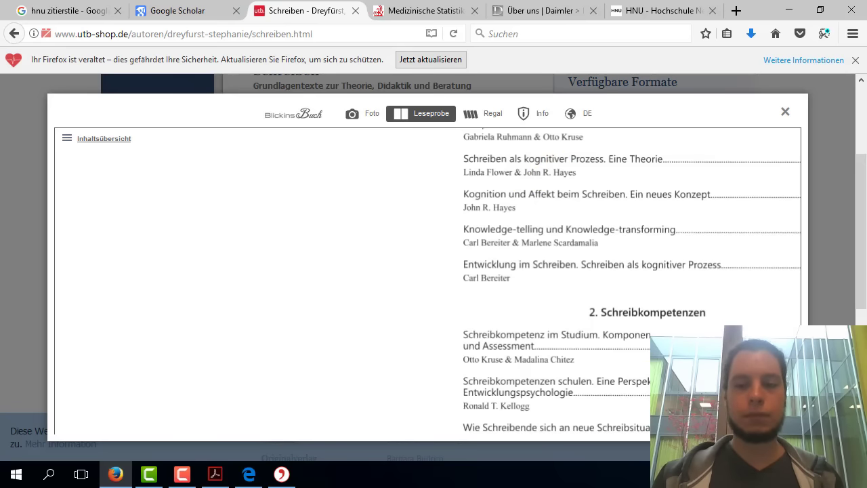
left_click(617, 365)
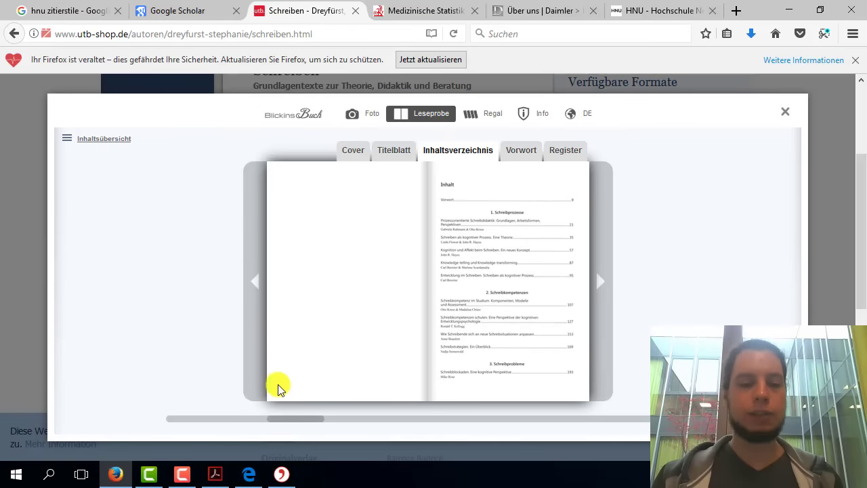
left_click(281, 473)
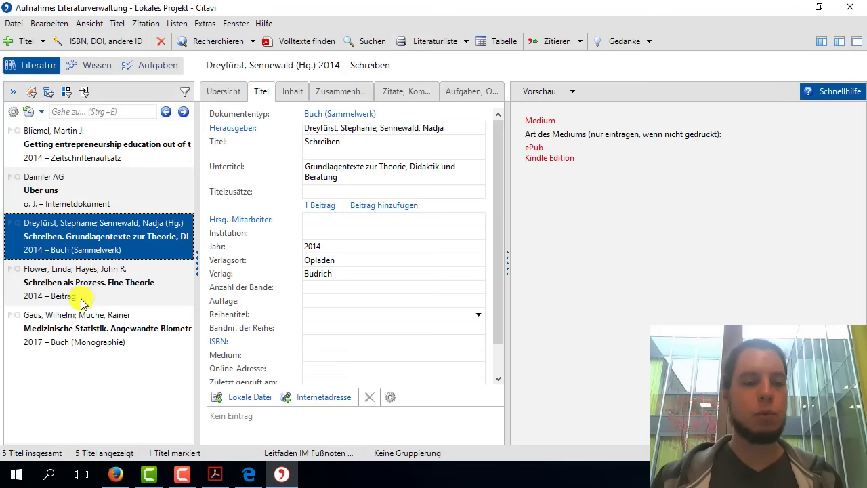
- Compare the Medizinische Statistik and Schreiben records by switching back and forth between them
left_click(83, 329)
left_click(68, 227)
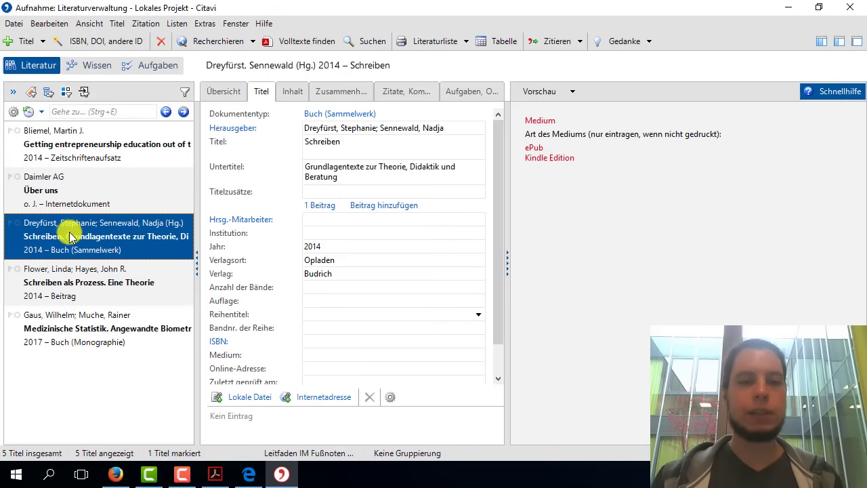
left_click(107, 329)
left_click(103, 234)
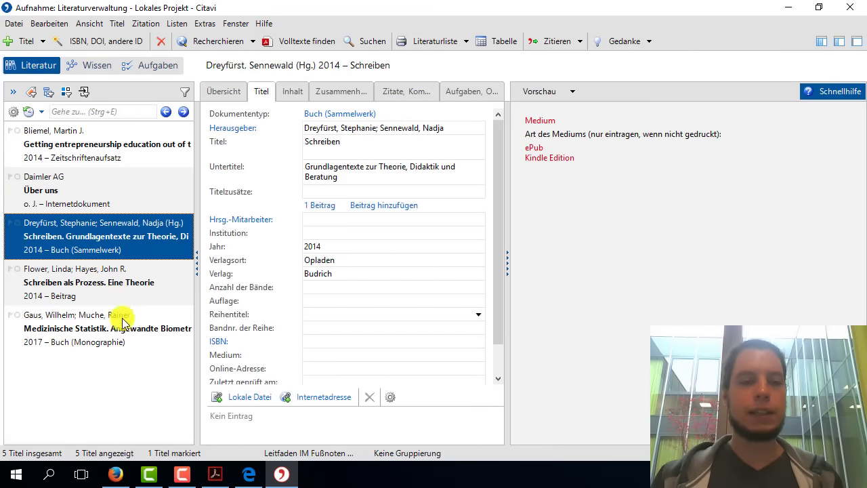
left_click(123, 324)
left_click(129, 230)
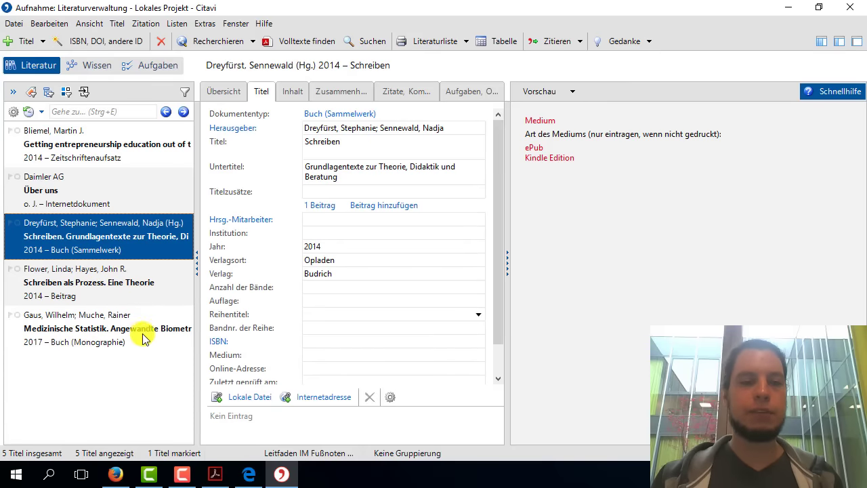
left_click(142, 337)
left_click(115, 229)
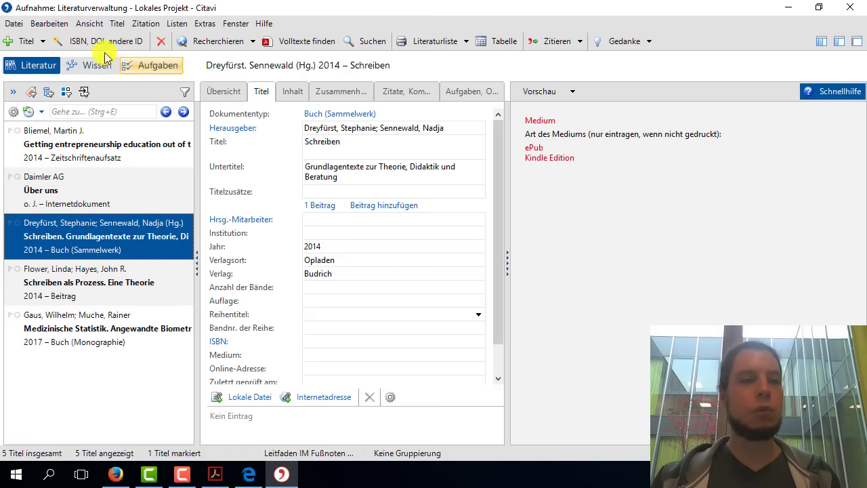
- Start a new title, cancel the document type choice, and show the Medizinische Statistik record
left_click(24, 43)
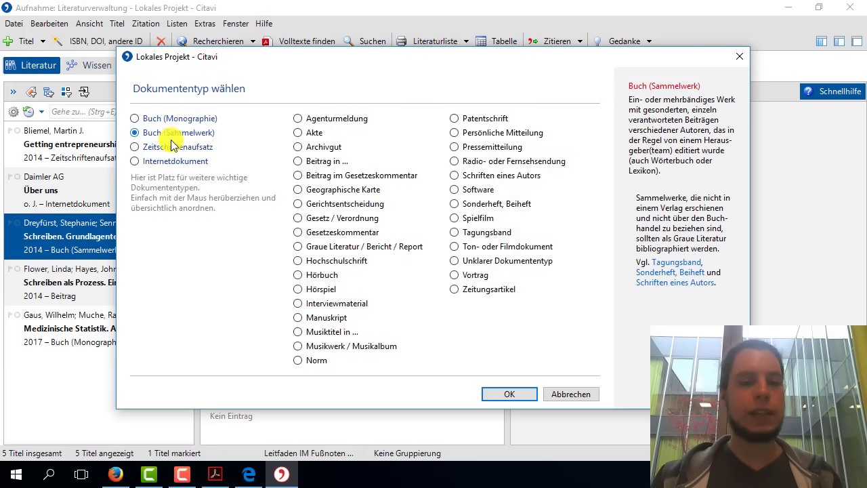
left_click(581, 398)
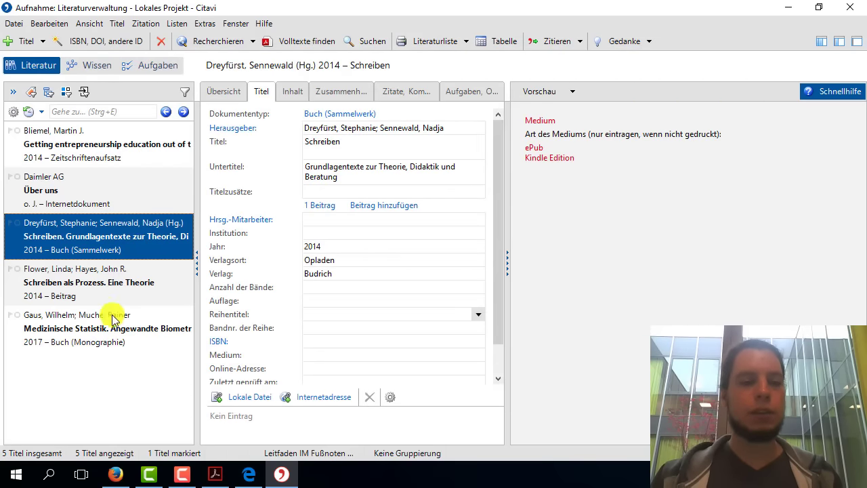
left_click(103, 332)
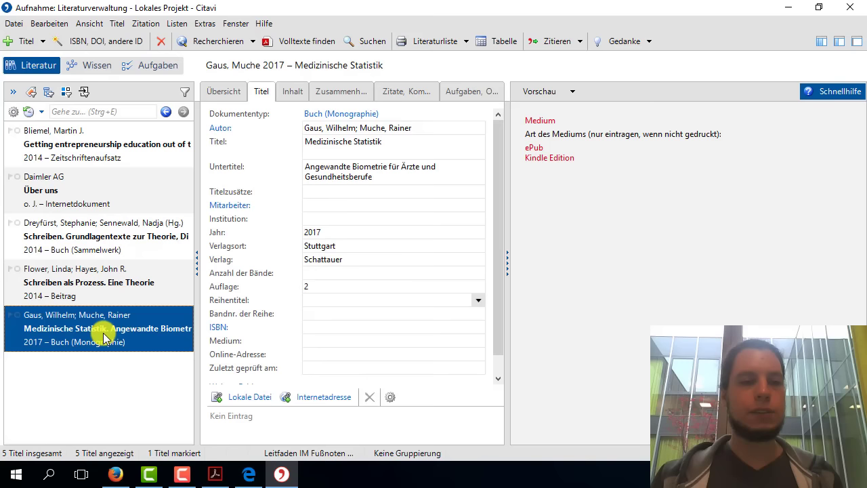
- Review the Schreiben anthology's editors, title, subtitle, institution, year and Budrich publisher fields
left_click(98, 231)
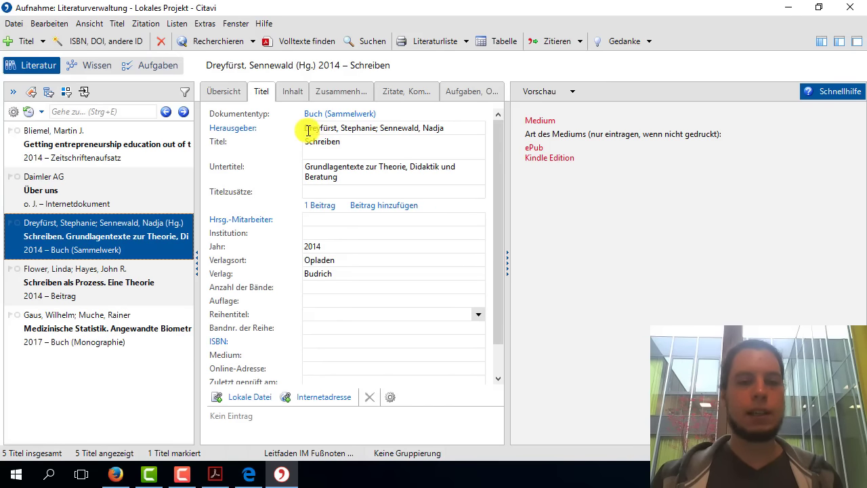
left_click_drag(309, 130, 449, 128)
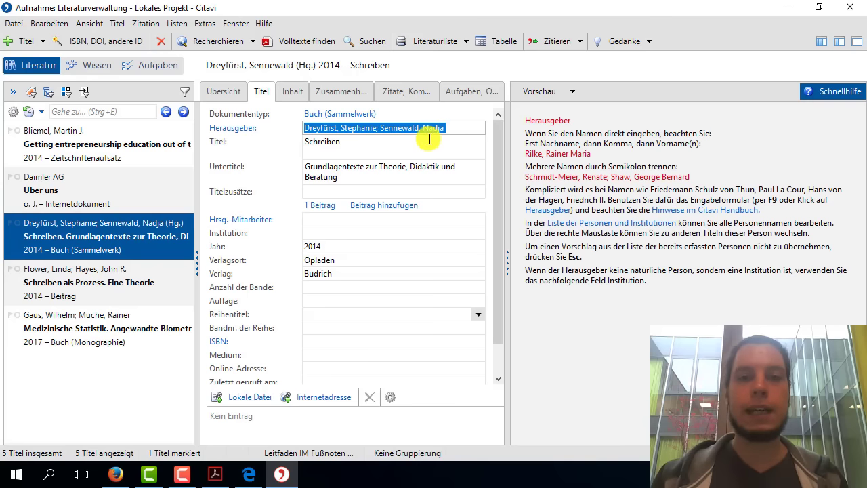
left_click(452, 128)
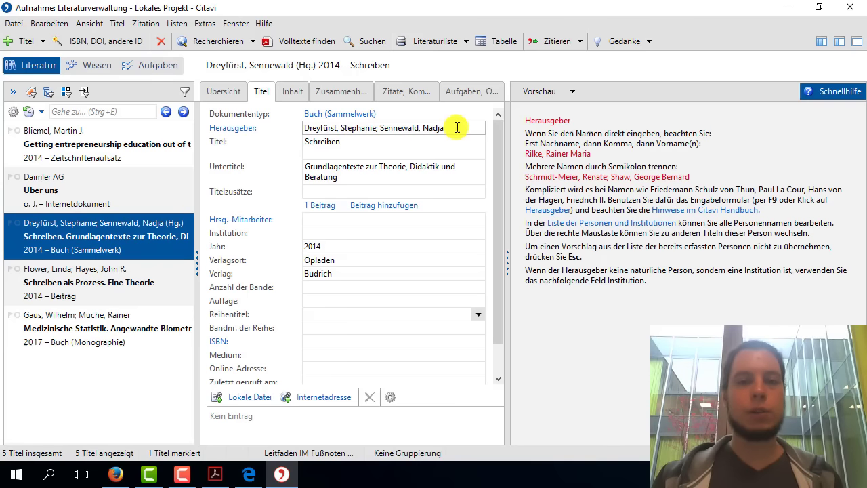
left_click(360, 142)
left_click(344, 173)
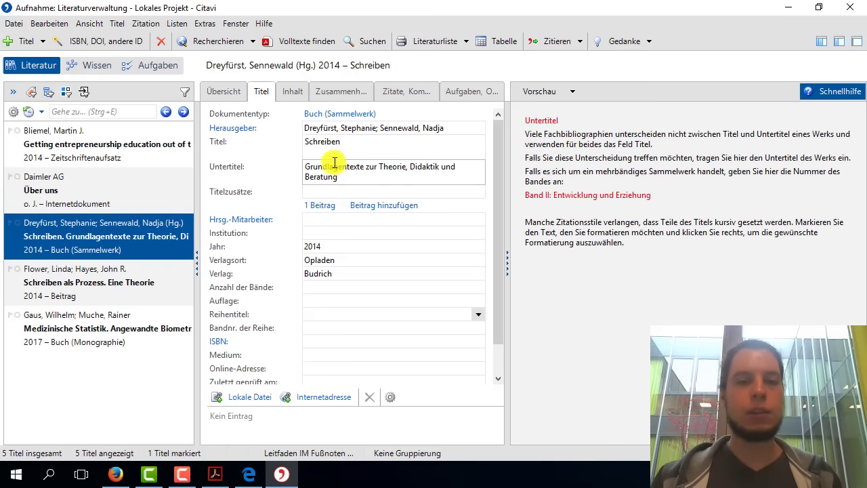
left_click(322, 235)
left_click(335, 245)
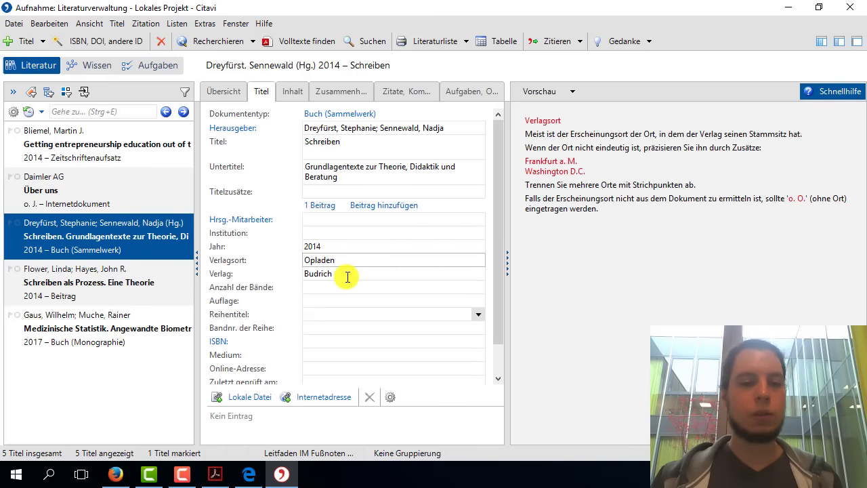
left_click(346, 274)
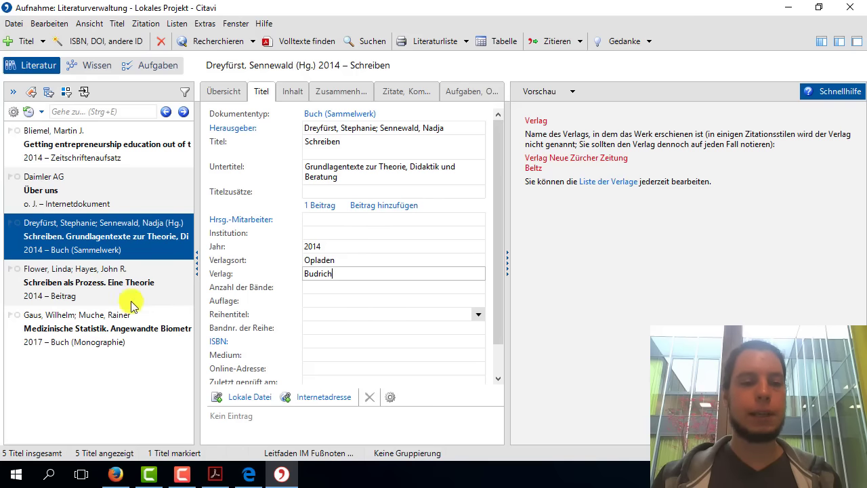
left_click(115, 330)
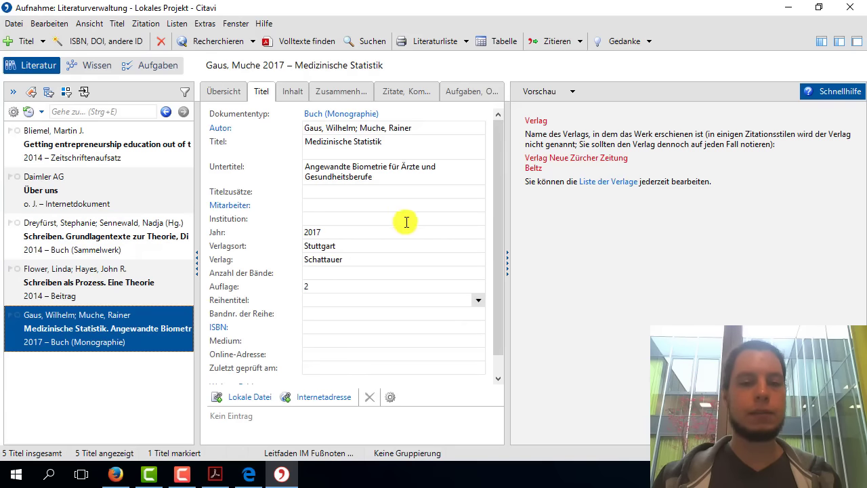
left_click(111, 235)
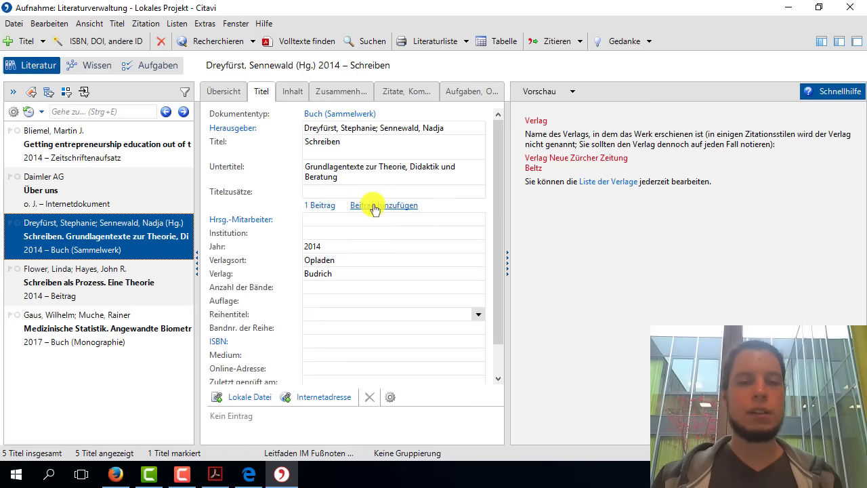
- Delete the blank contribution added to Schreiben and show the 'Schreiben als Prozess' record
left_click(375, 206)
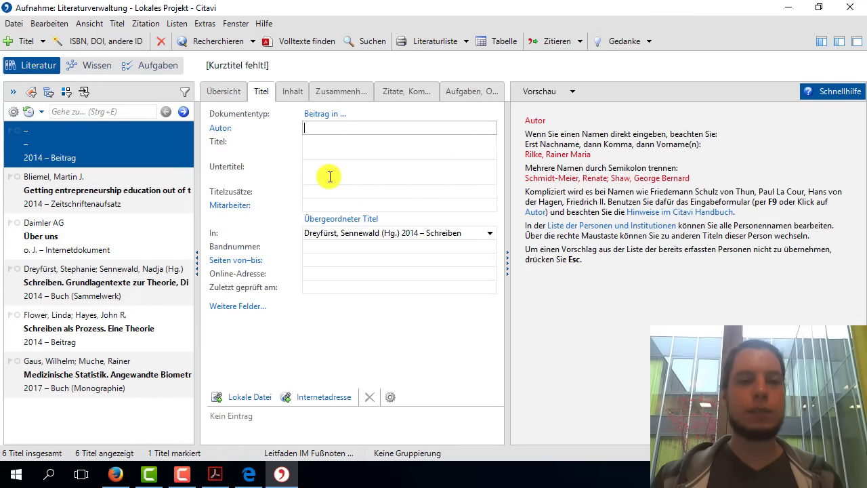
left_click(318, 259)
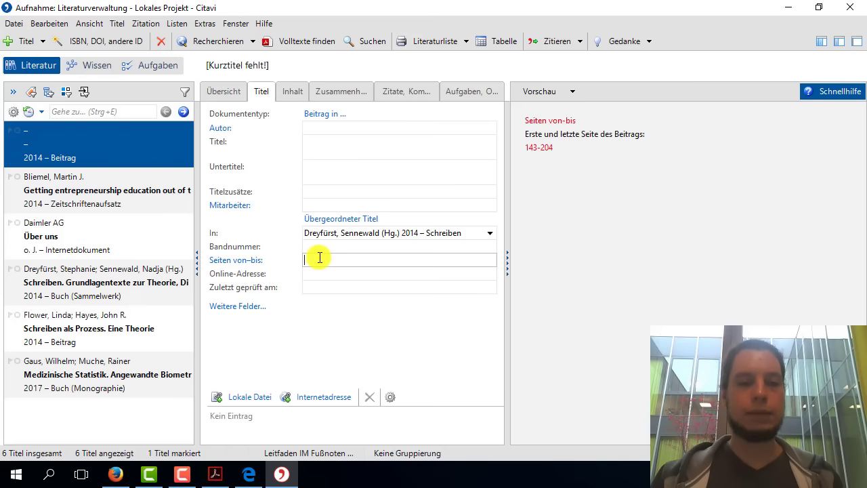
right_click(82, 148)
left_click(87, 311)
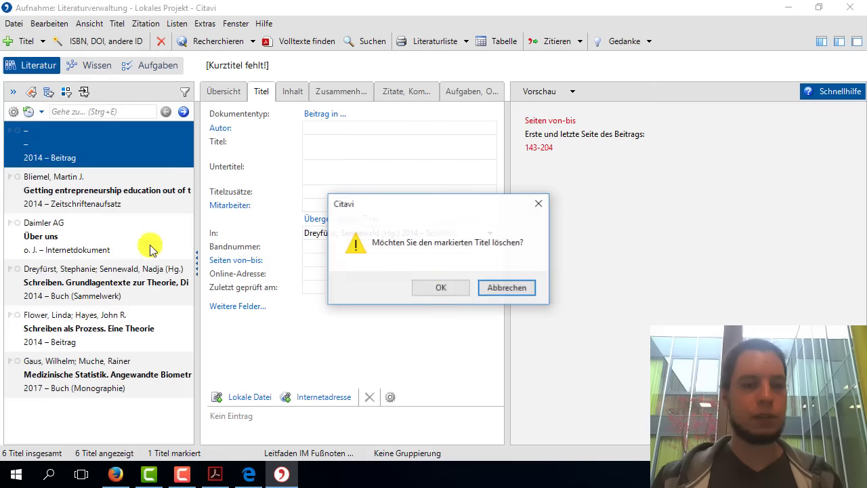
left_click(443, 290)
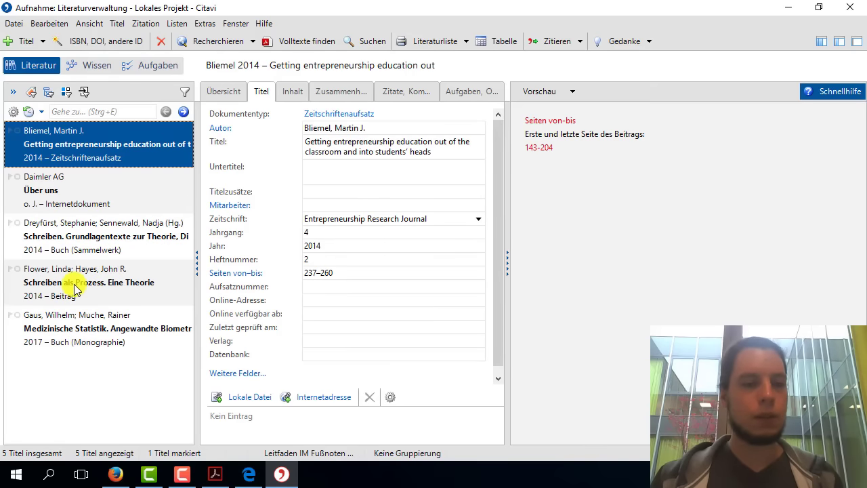
left_click(75, 288)
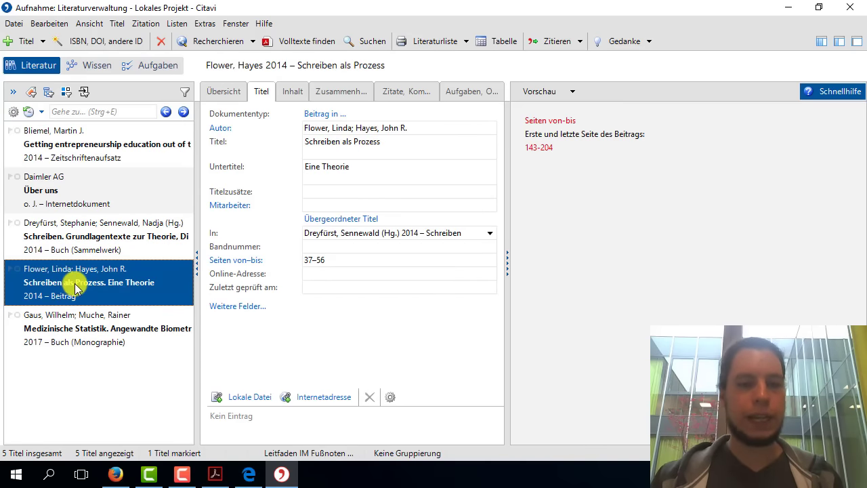
left_click(90, 237)
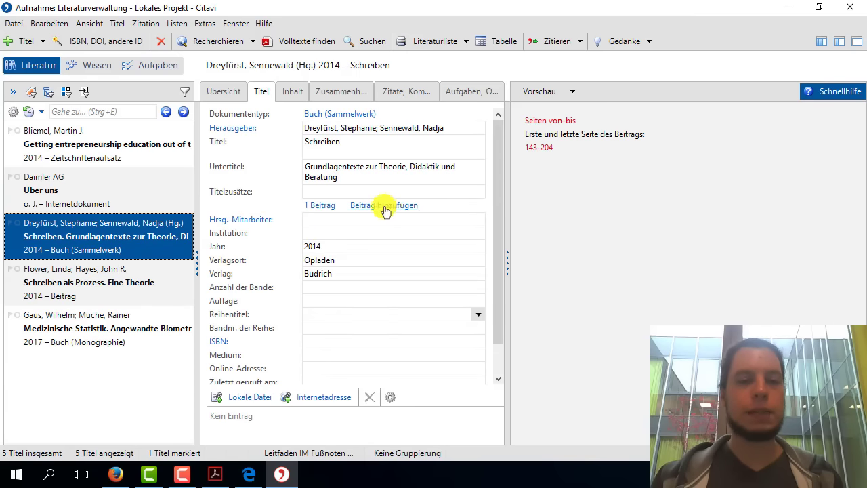
left_click(318, 206)
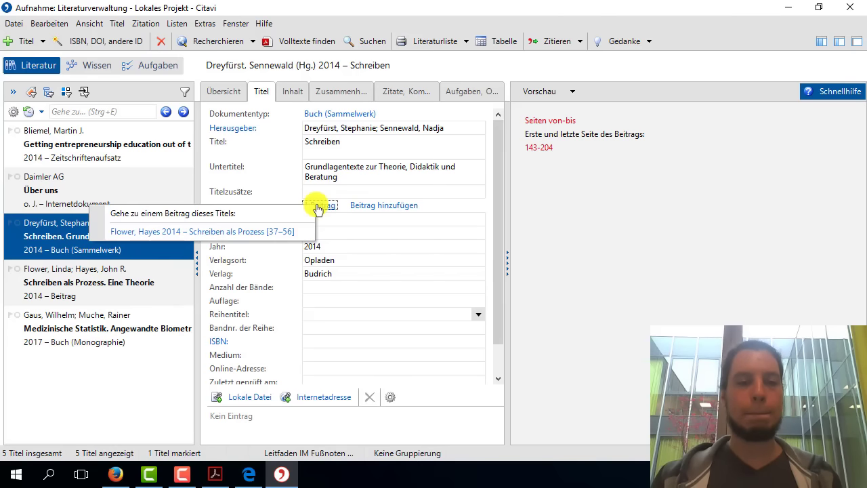
left_click(186, 232)
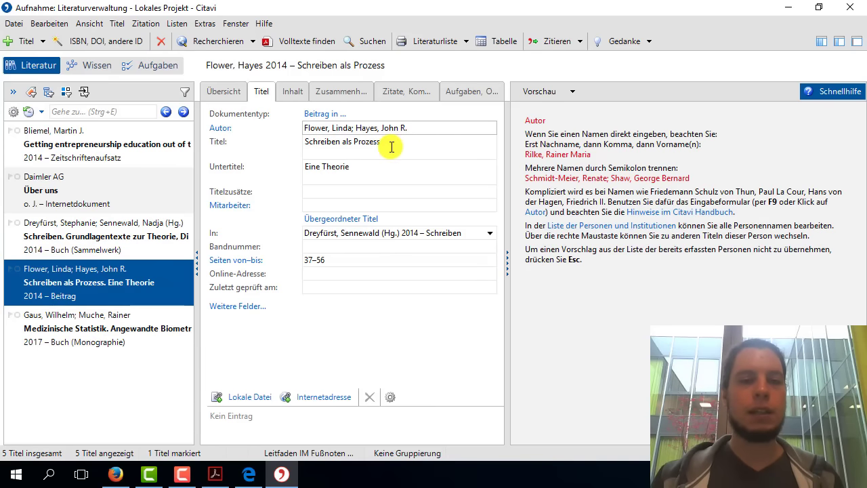
left_click(363, 171)
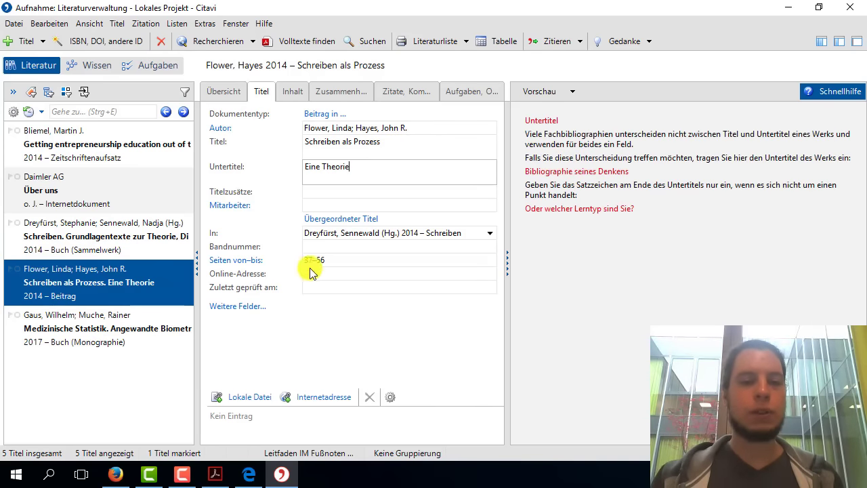
left_click(333, 260)
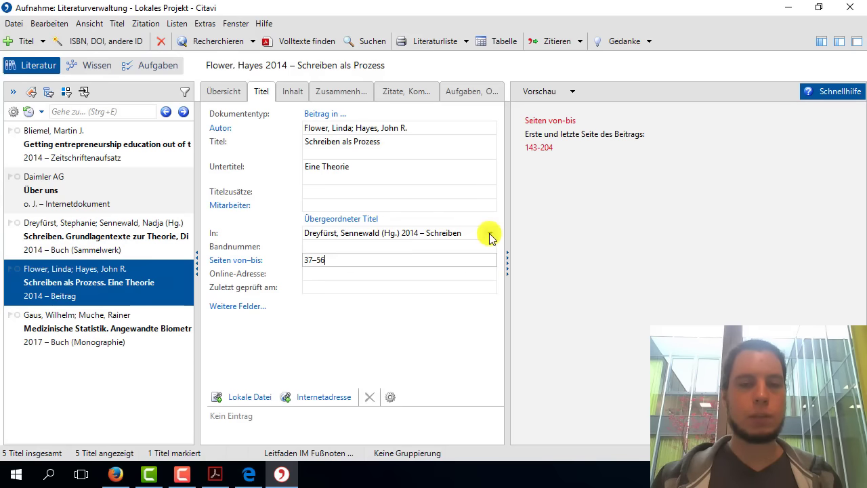
left_click(490, 233)
left_click(367, 221)
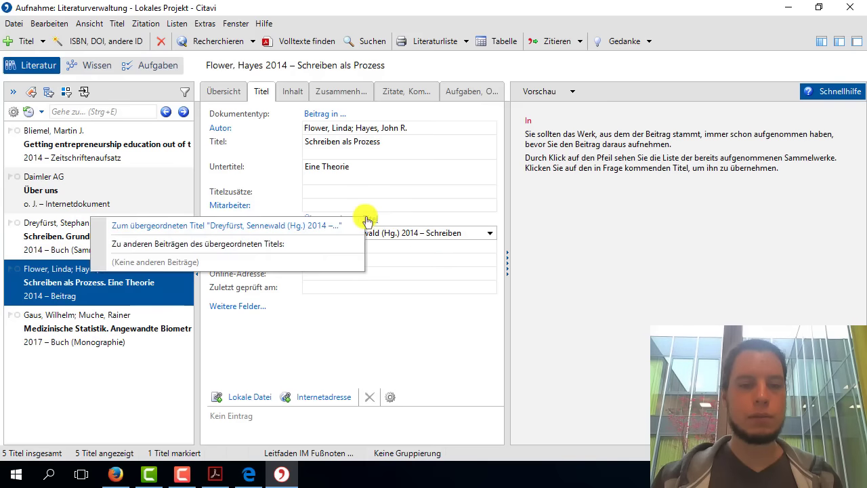
left_click(279, 226)
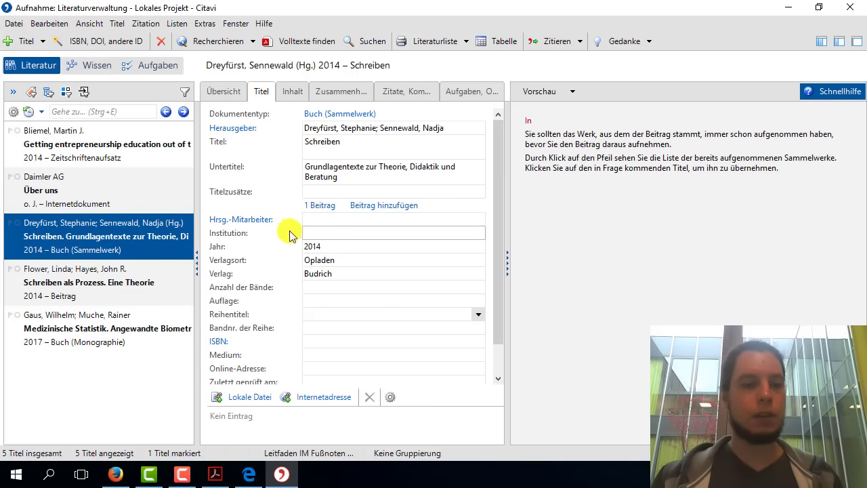
left_click(112, 281)
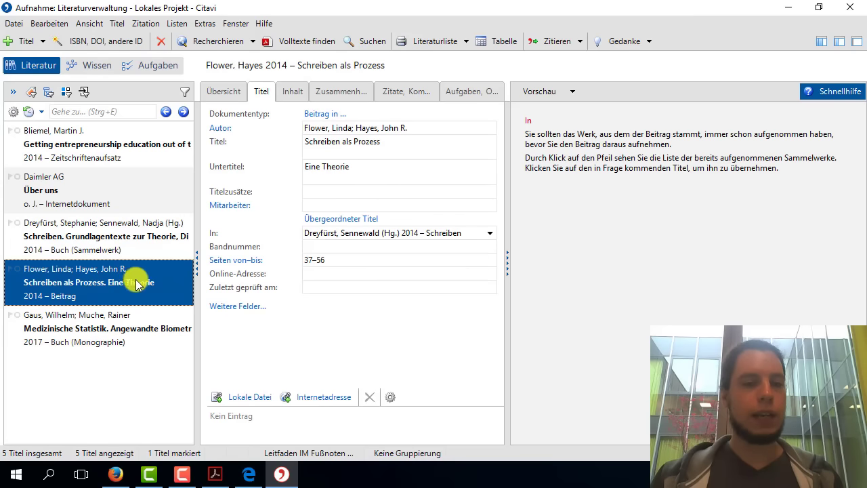
- Inspect the 37–56 page range without changing it, then bring up the Edge PDF guide
left_click(314, 261)
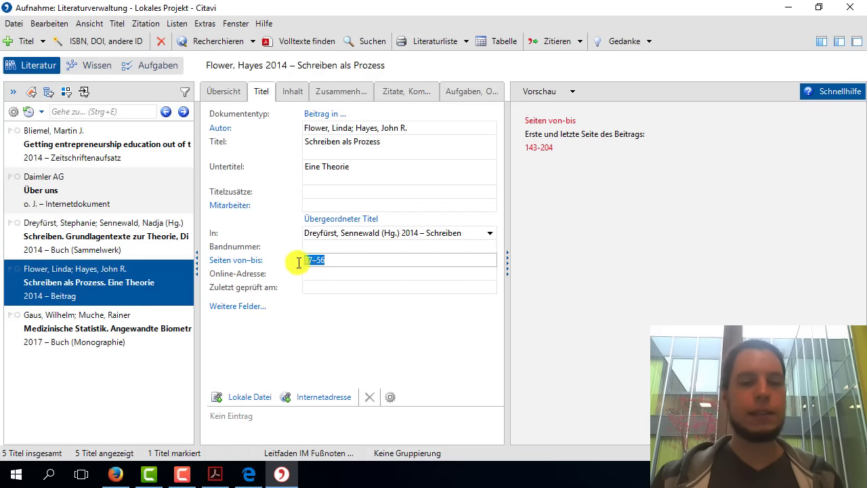
left_click(339, 260)
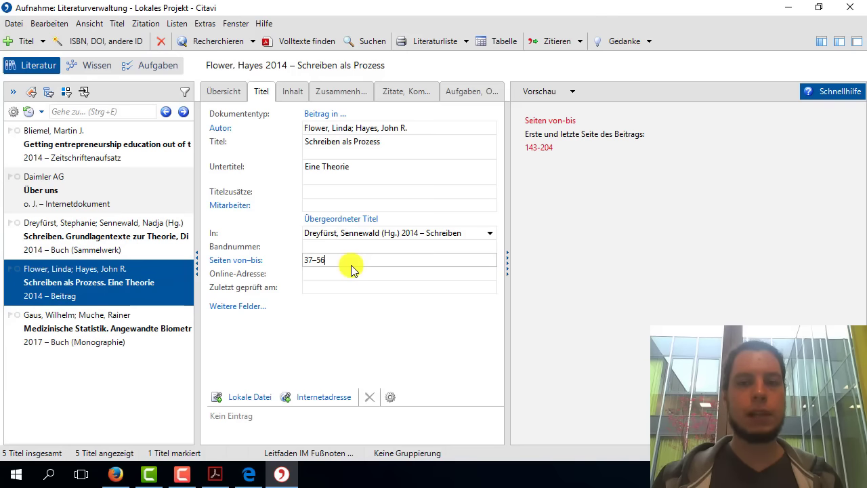
left_click_drag(349, 261, 326, 261)
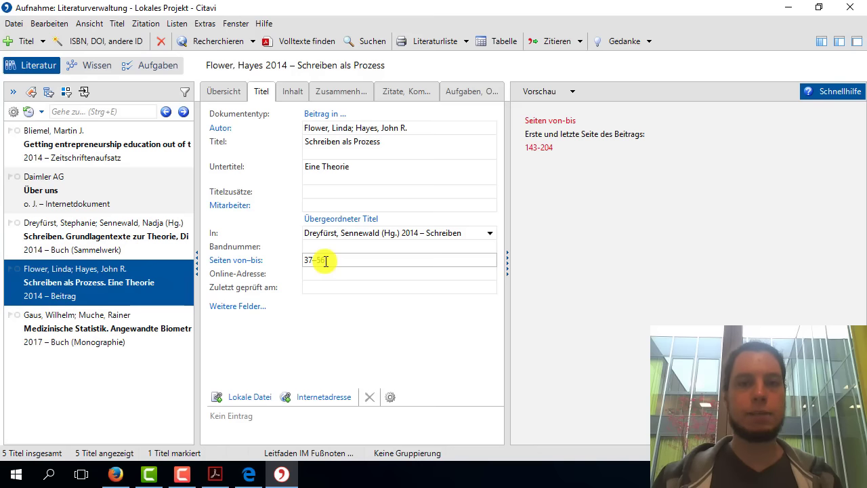
double_click(318, 259)
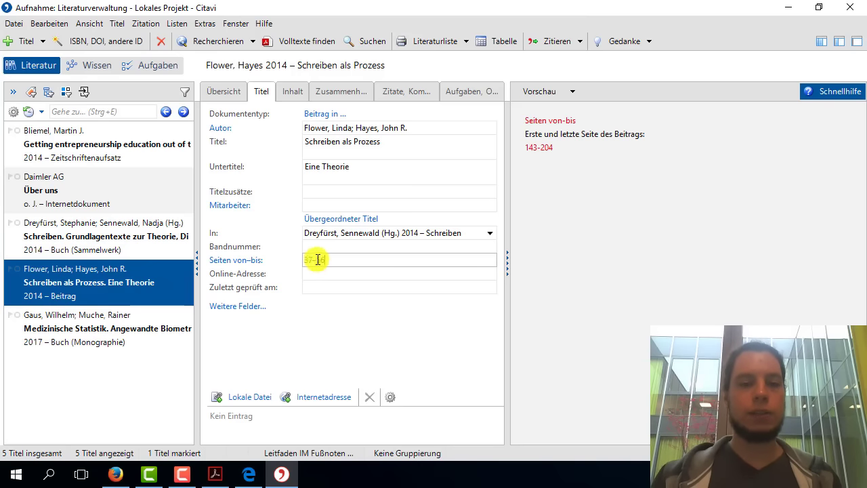
left_click_drag(336, 260, 296, 258)
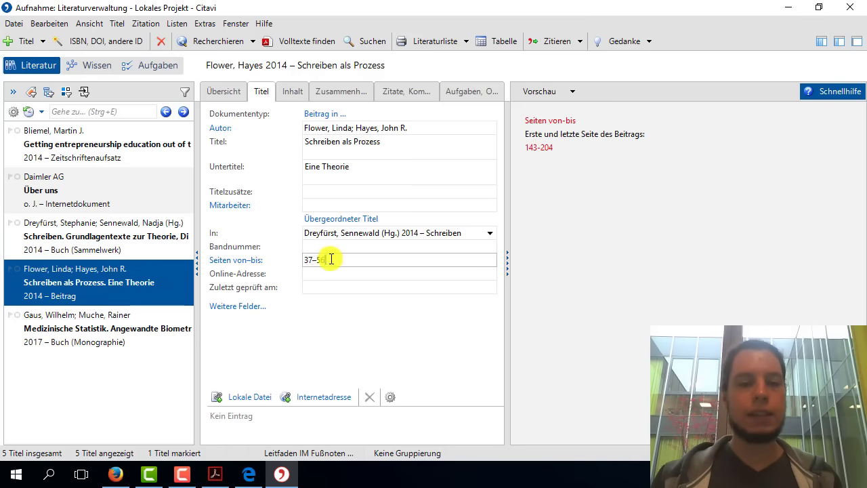
left_click(327, 260)
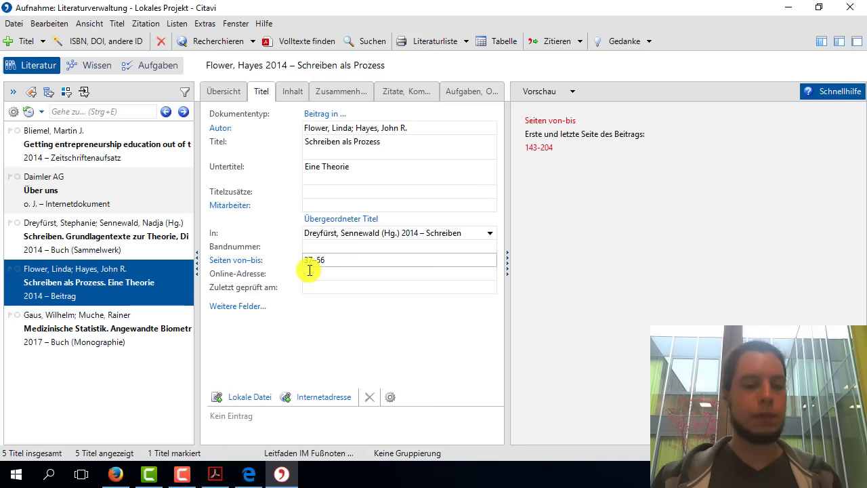
left_click(249, 474)
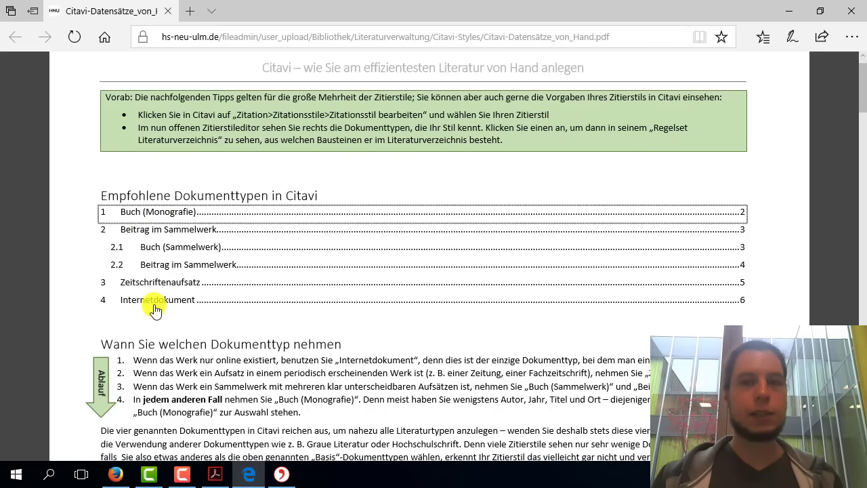
- Open the journal article record and add a closing period to the author's name
left_click(791, 10)
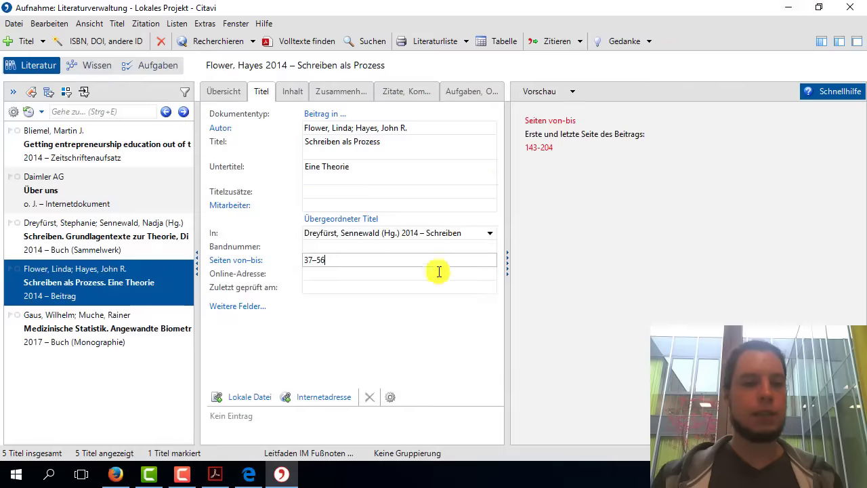
left_click(73, 154)
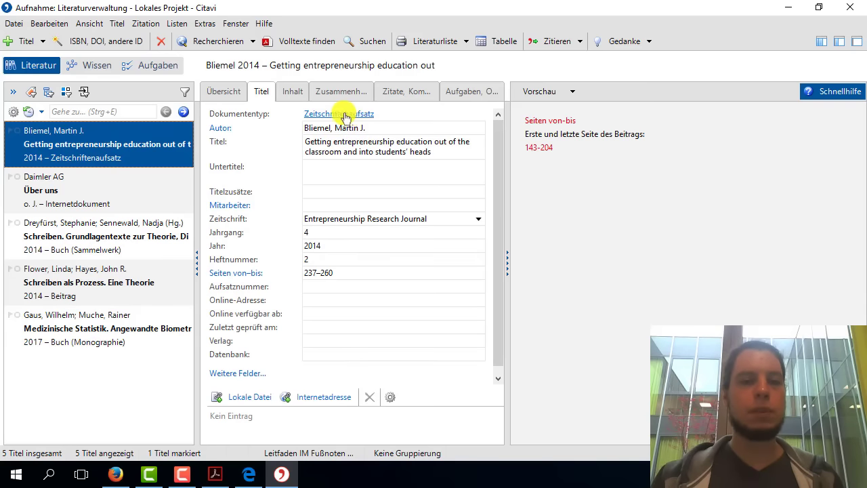
left_click(383, 129)
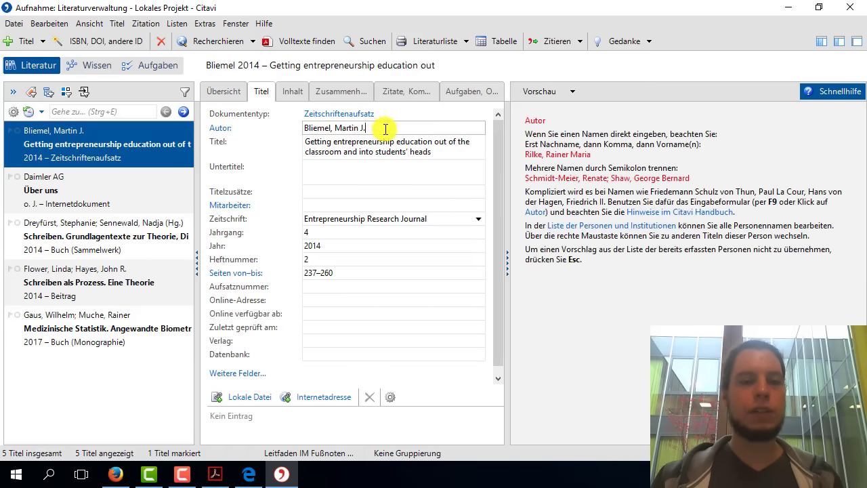
left_click_drag(334, 128, 367, 128)
left_click(376, 128)
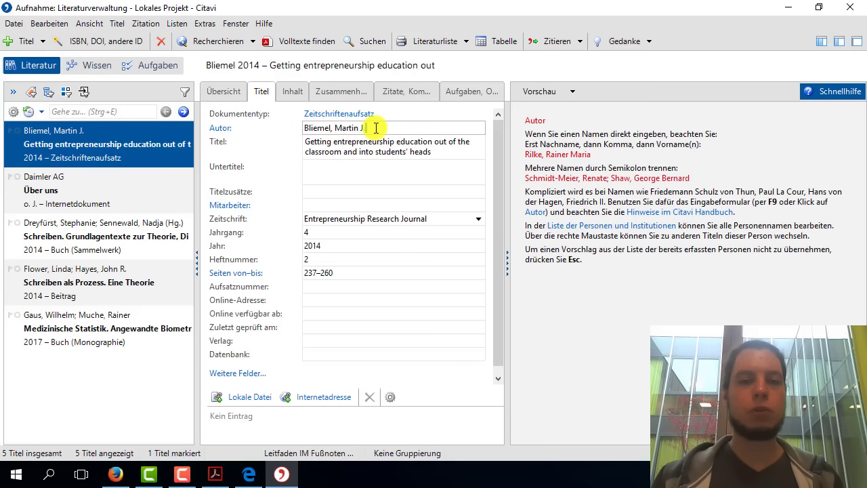
type(".")
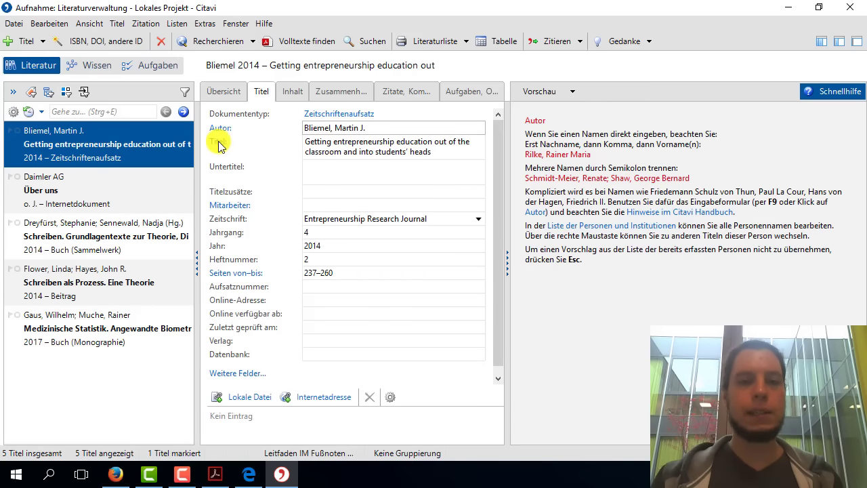
- Review the article's title, journal, volume 4, year 2014, issue 2 and pages 237–260
left_click_drag(465, 155, 310, 141)
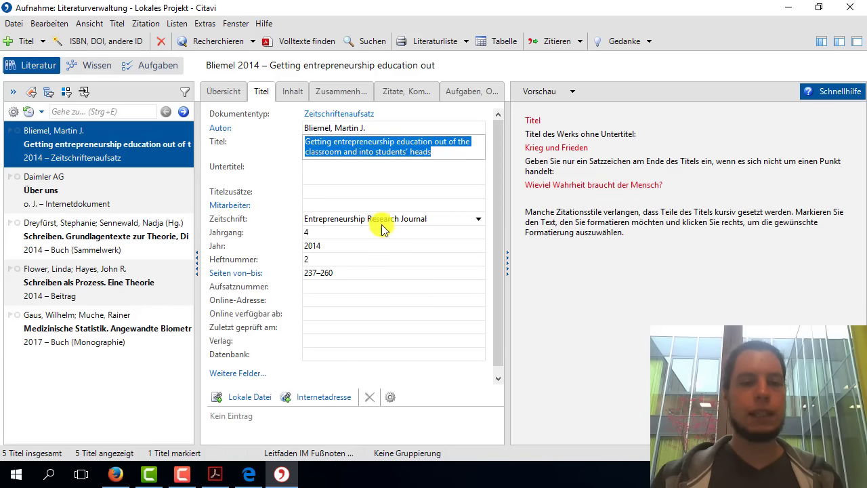
left_click(444, 220)
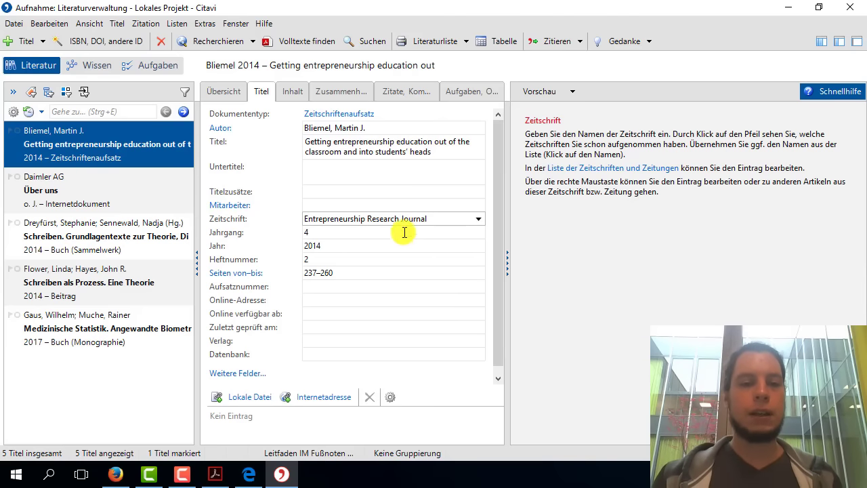
left_click(326, 232)
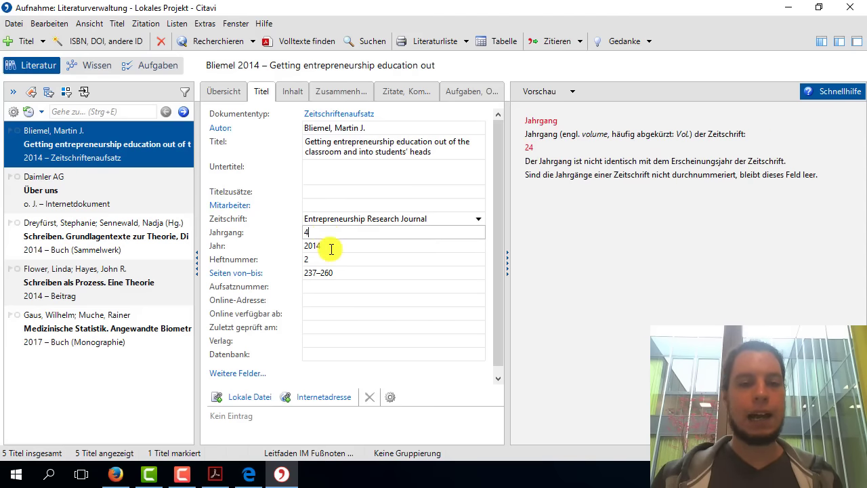
left_click(331, 248)
left_click(333, 259)
left_click(348, 272)
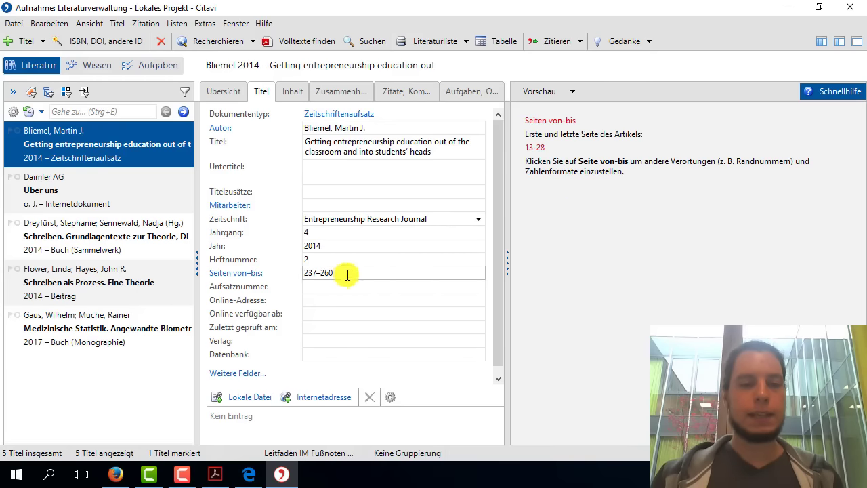
left_click_drag(347, 274, 304, 272)
left_click(342, 272)
left_click(339, 259)
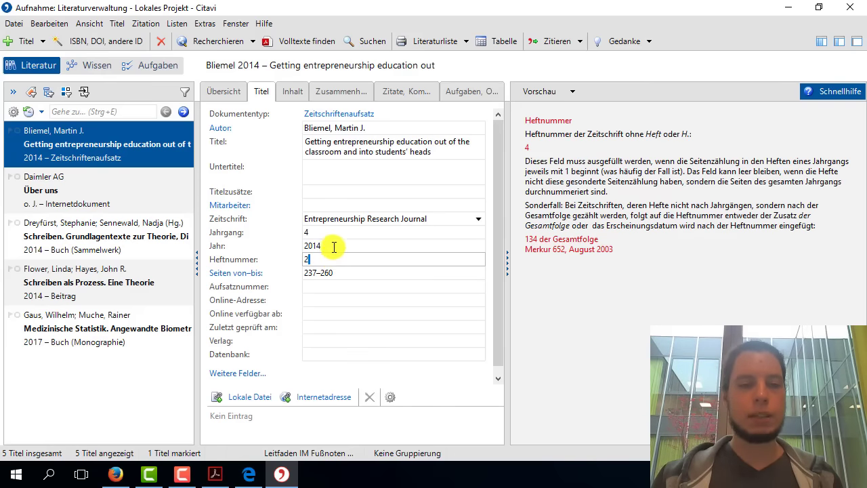
left_click_drag(332, 248, 298, 248)
left_click(334, 247)
left_click(332, 234)
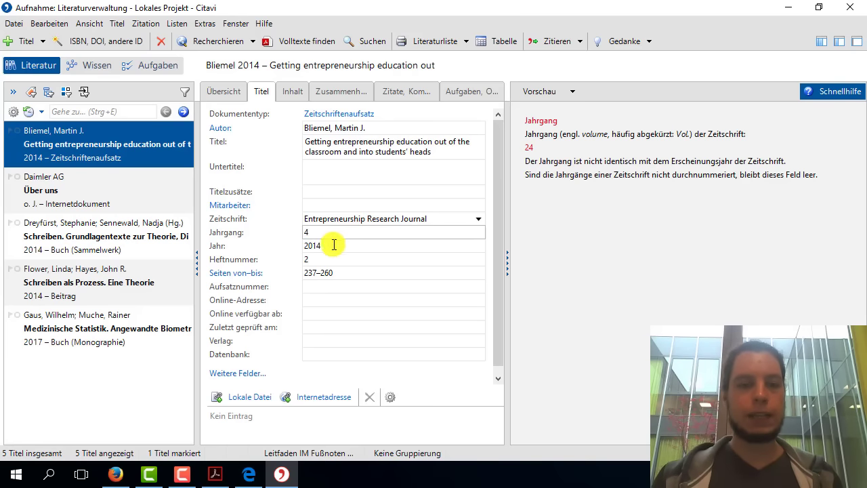
left_click(332, 246)
key("BackSpace")
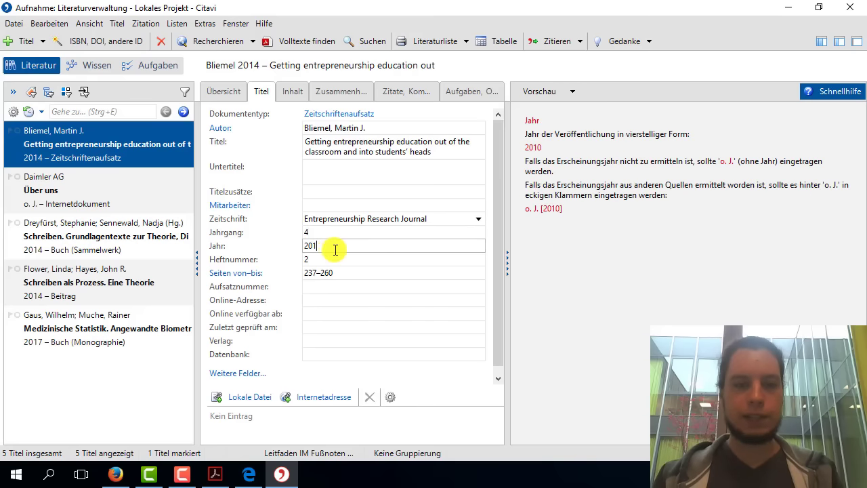
type("1")
left_click(324, 232)
key("BackSpace")
type("1")
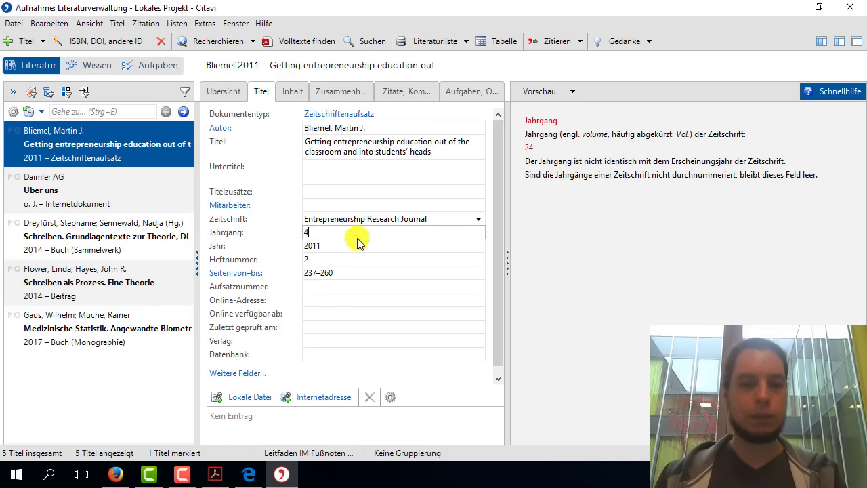
left_click(343, 245)
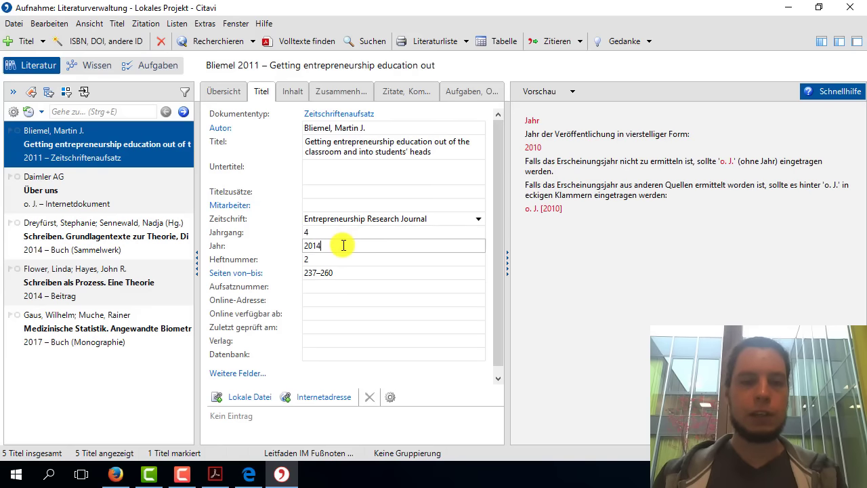
left_click(373, 286)
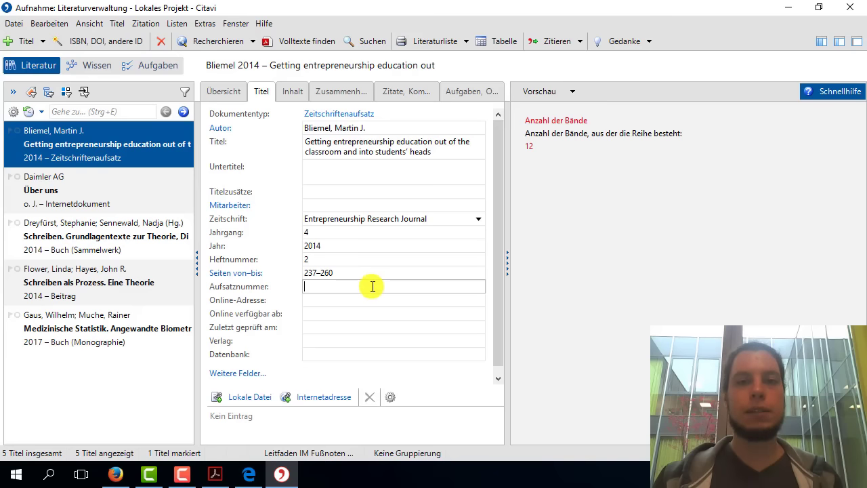
left_click(308, 232)
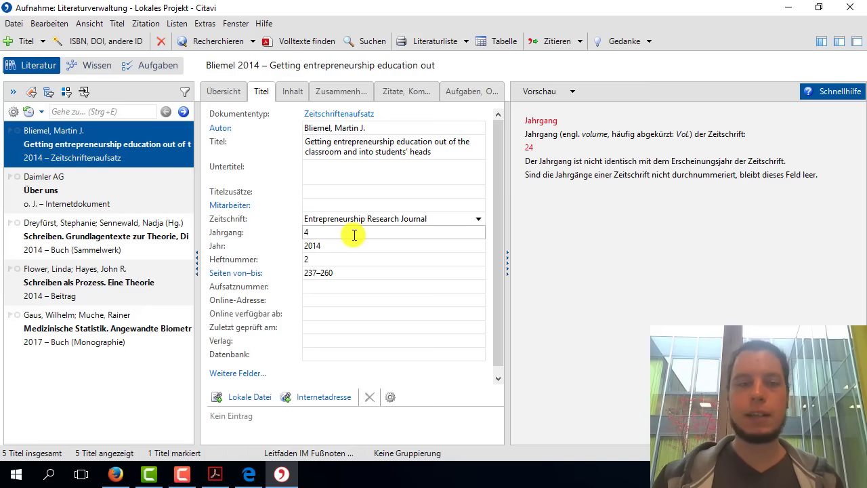
key("BackSpace")
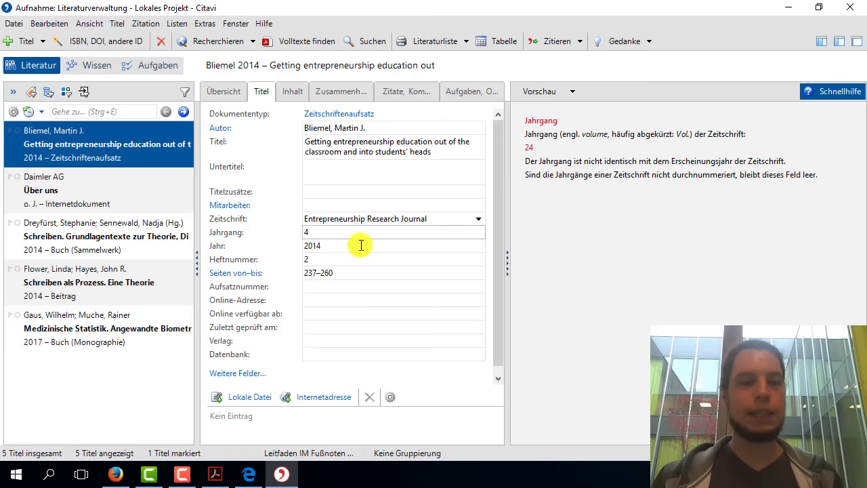
- Open the Daimler AG 'Über uns' record and review its author, year and URL fields
left_click(87, 196)
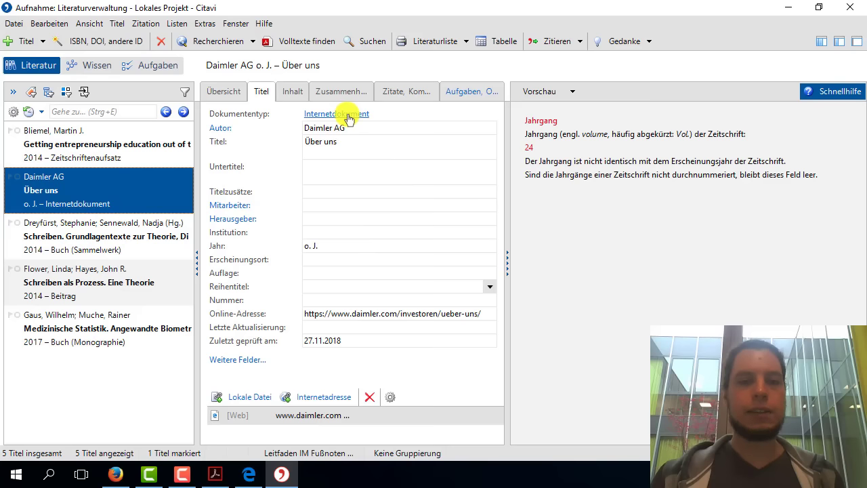
left_click(359, 127)
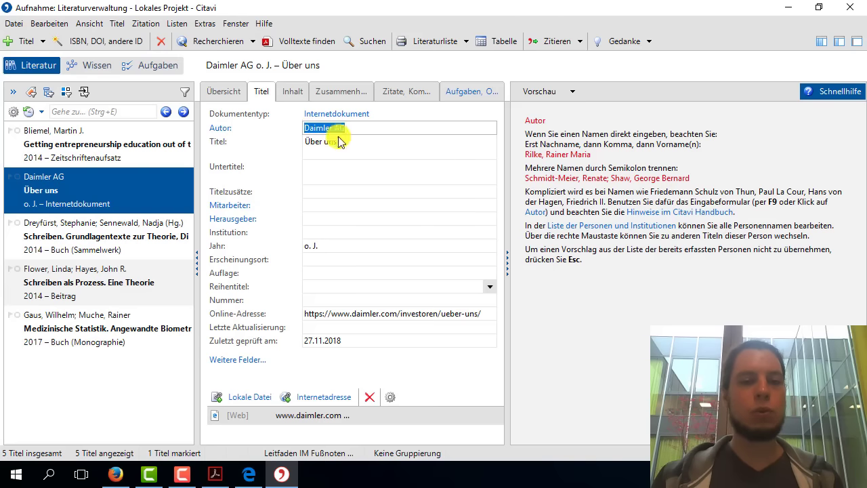
key("Tab")
left_click_drag(362, 246, 296, 250)
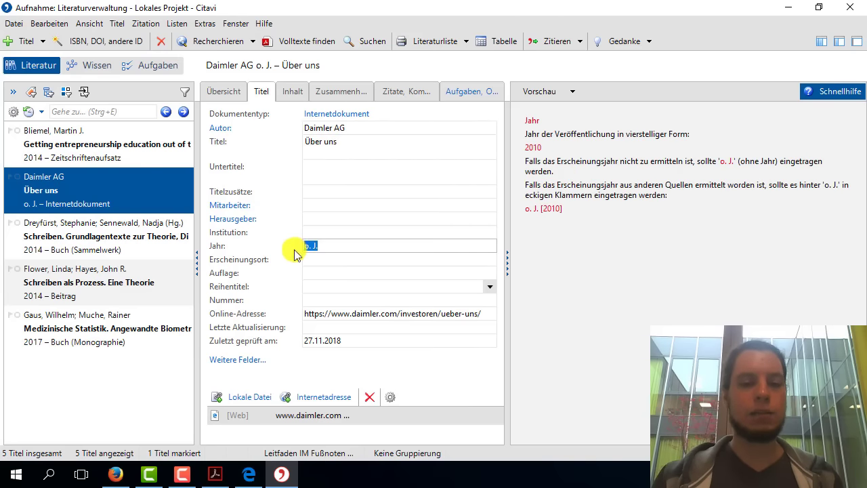
left_click_drag(378, 314, 308, 313)
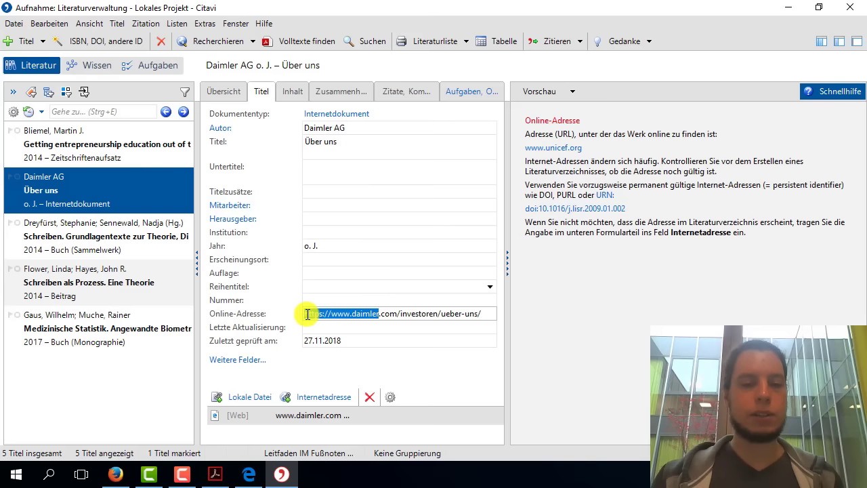
- Delete the 27.11.2018 date from the last-checked field
left_click_drag(359, 341, 295, 342)
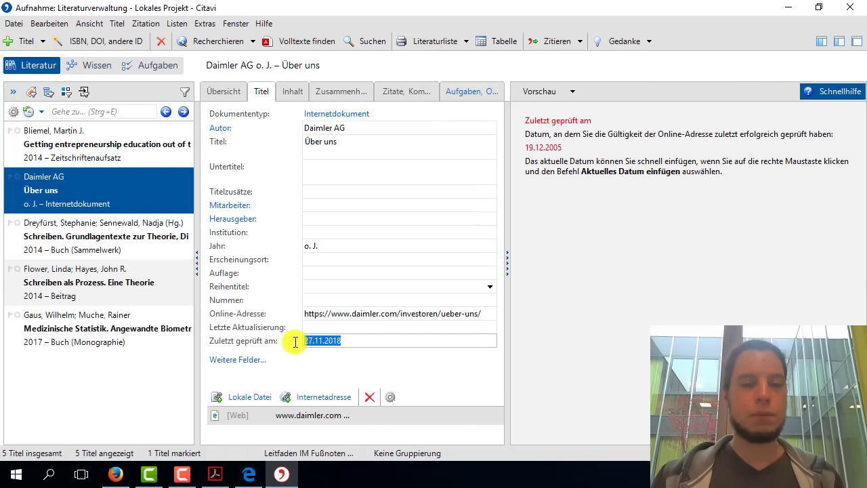
left_click(368, 340)
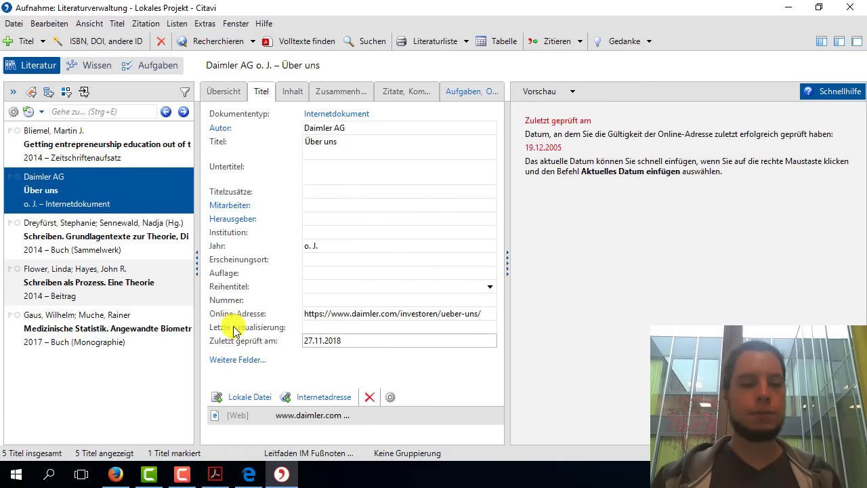
left_click_drag(368, 341, 300, 340)
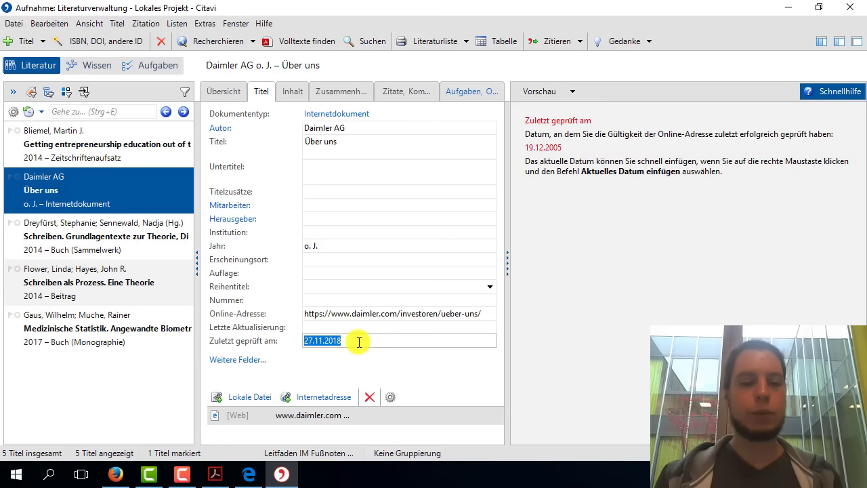
key("BackSpace")
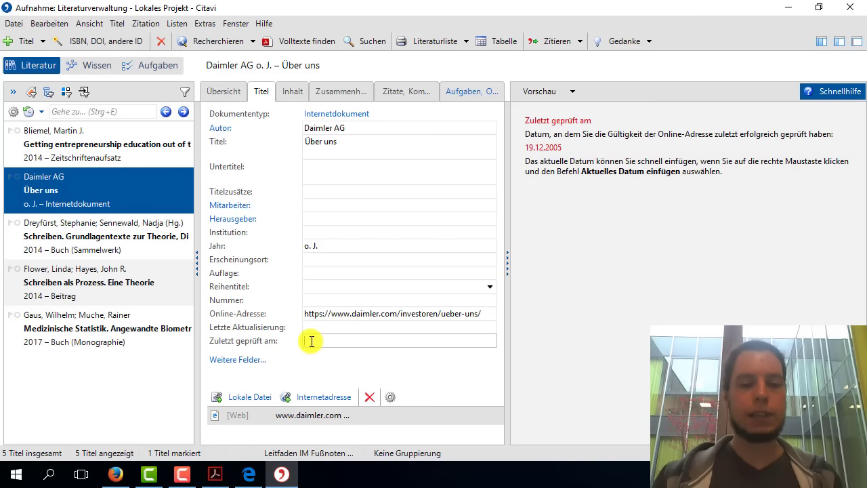
- Insert today's date, 29.11.2018, as last-checked date and check the web address
right_click(311, 340)
left_click(228, 225)
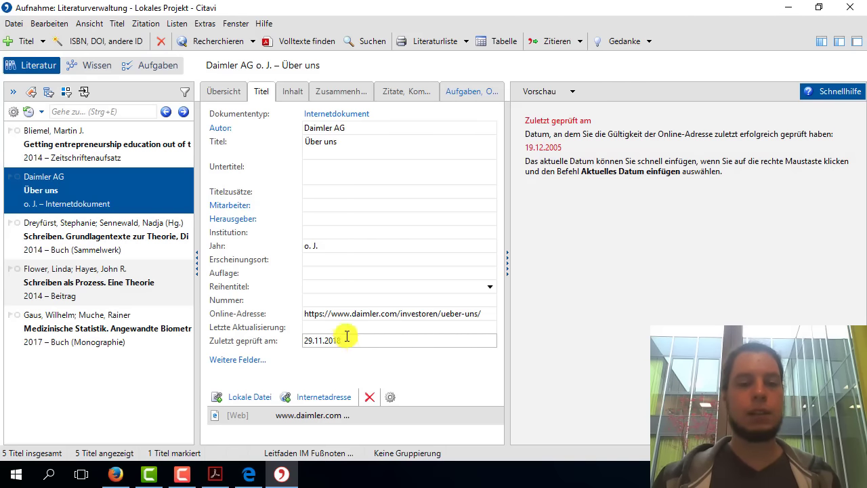
left_click(308, 313)
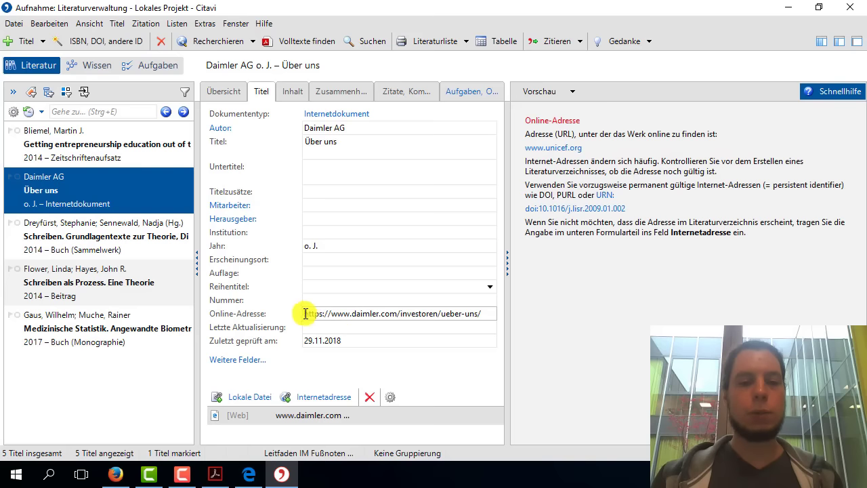
left_click_drag(305, 313, 481, 311)
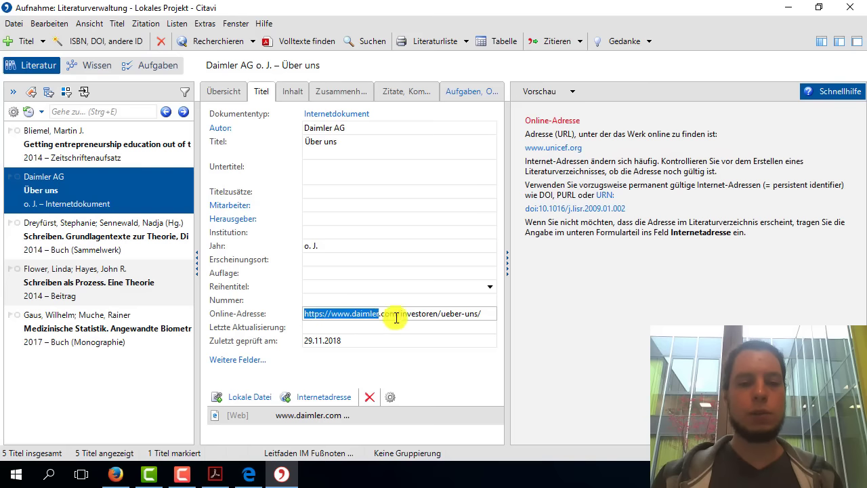
left_click(481, 311)
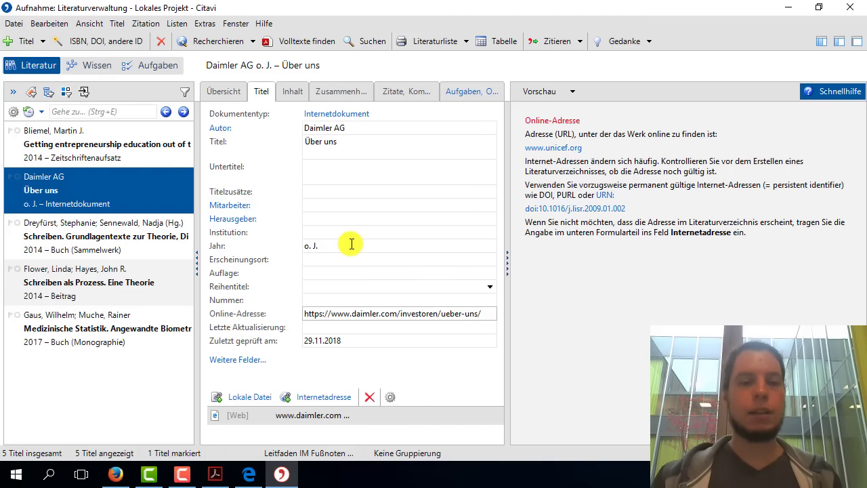
- Review the year 'o. J.', title 'Über uns' and author Daimler AG fields
left_click(330, 247)
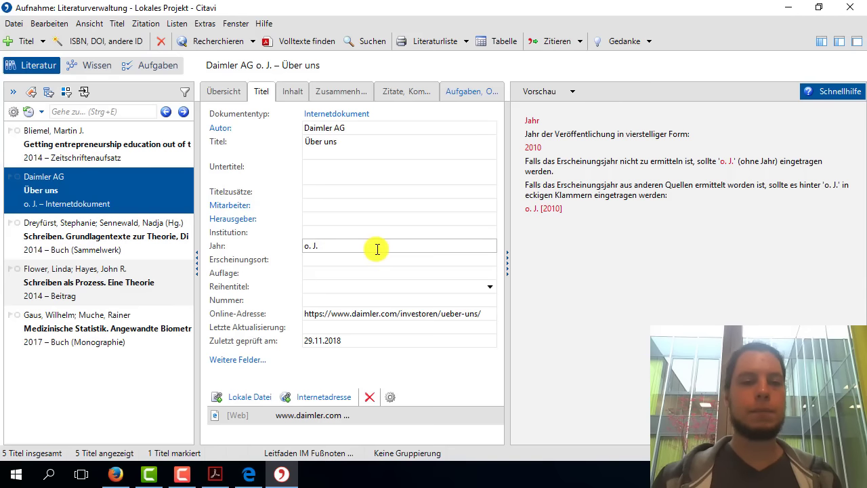
left_click(354, 147)
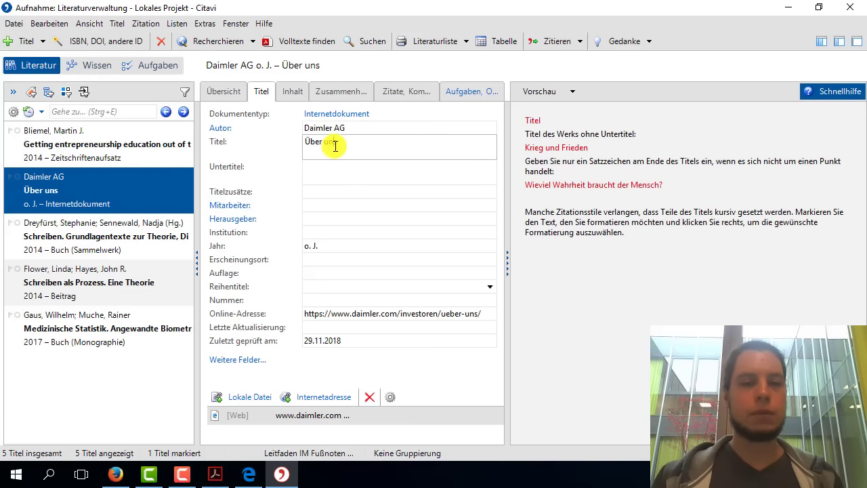
left_click(333, 166)
left_click(345, 143)
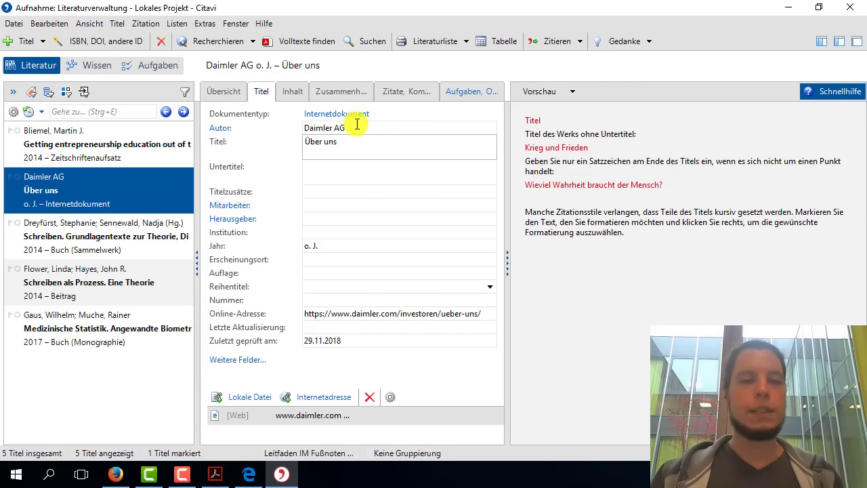
left_click(375, 127)
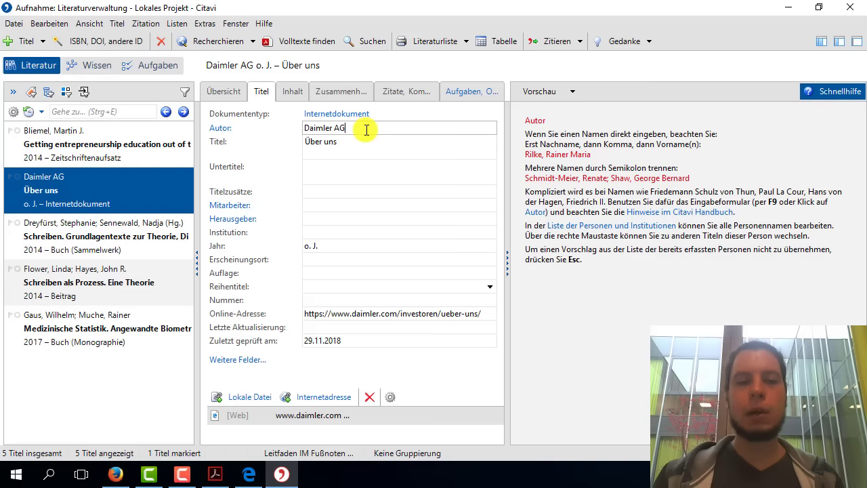
- Remove Daimler AG from the author field, trying it in Institution and clearing it again
left_click_drag(366, 130, 287, 129)
key("BackSpace")
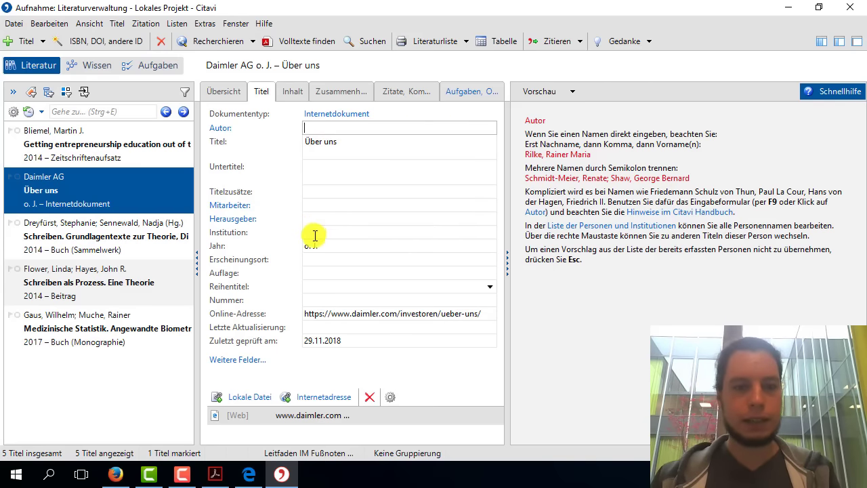
left_click(312, 233)
type("Daimler AG")
key("ctrl+a")
key("ctrl+c")
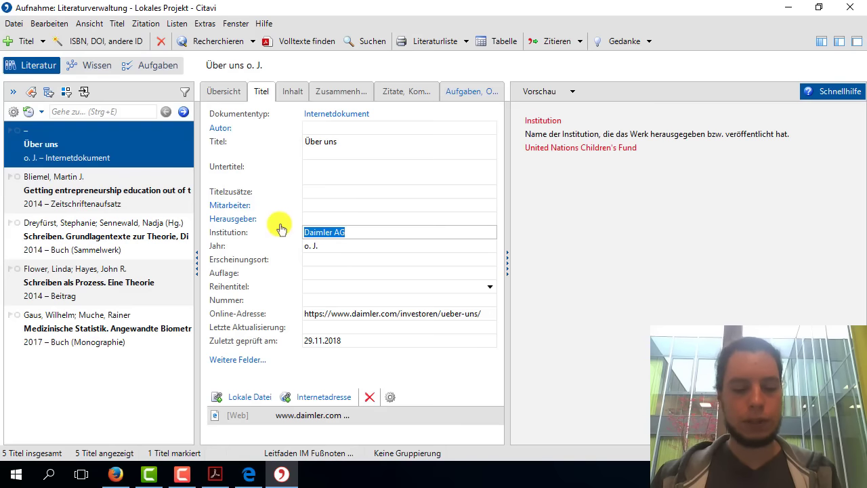
key("Delete")
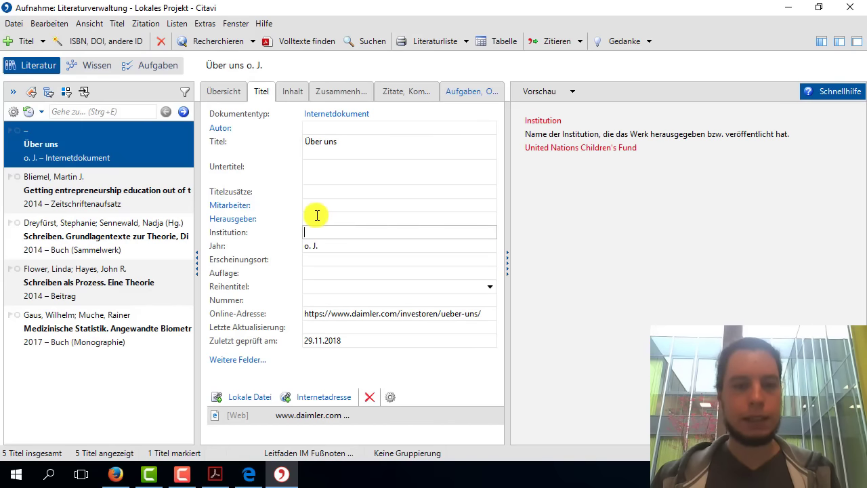
- Move Daimler AG through the publisher field back to author, then clear the author field
left_click(317, 216)
key("ctrl+v")
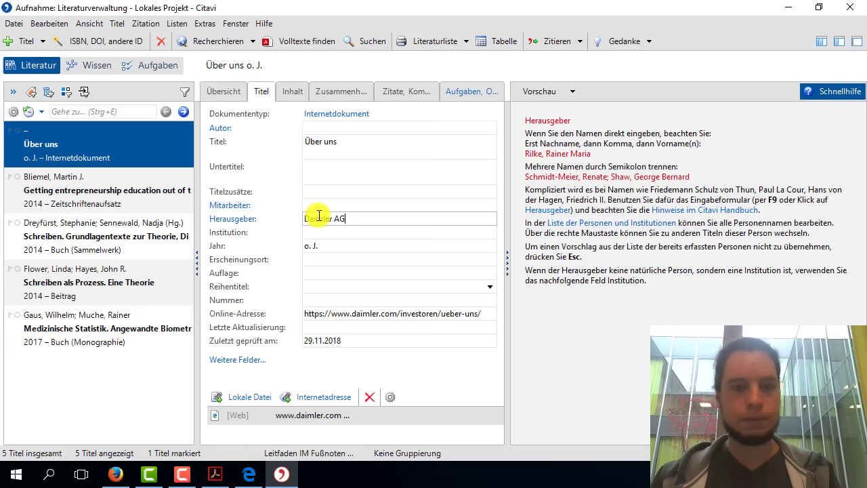
left_click_drag(348, 217, 291, 217)
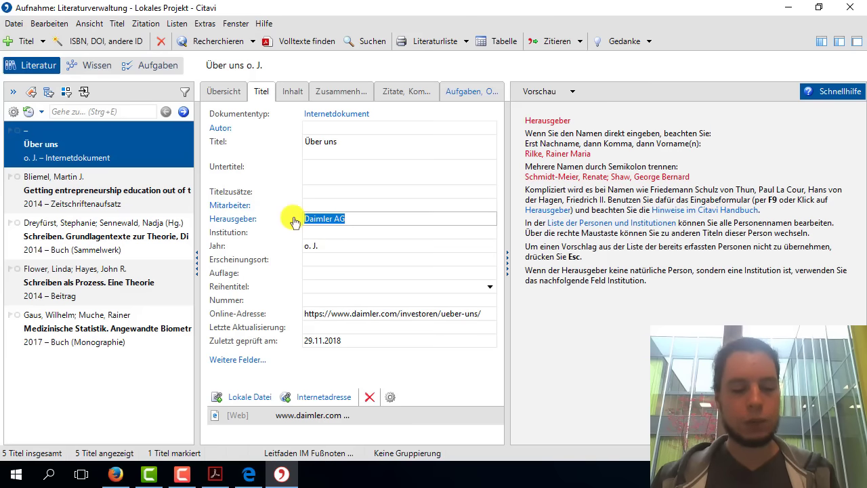
key("ctrl+x")
left_click(327, 129)
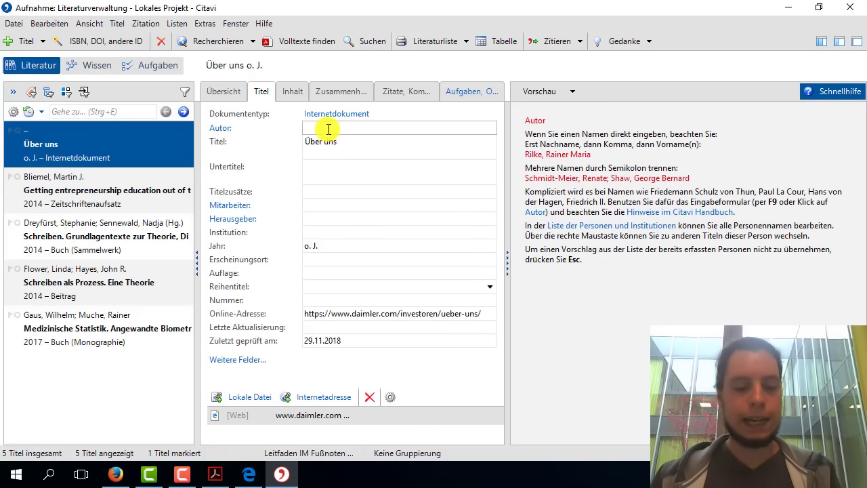
key("ctrl+v")
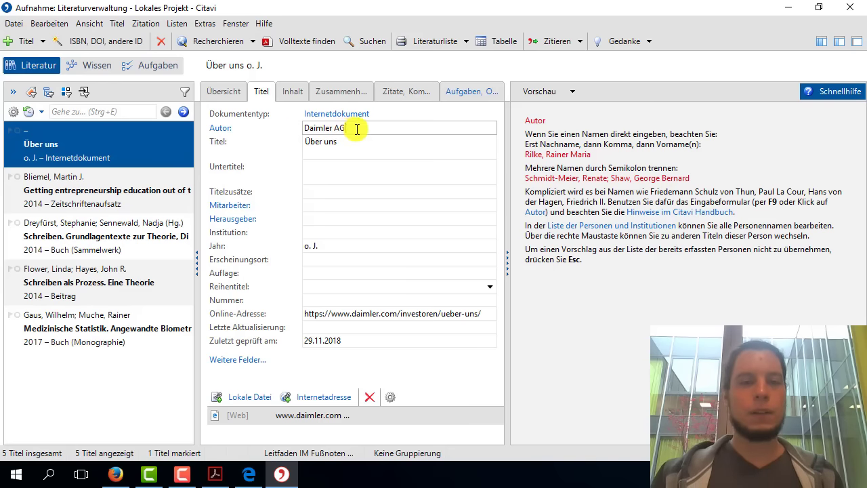
left_click_drag(348, 131, 310, 129)
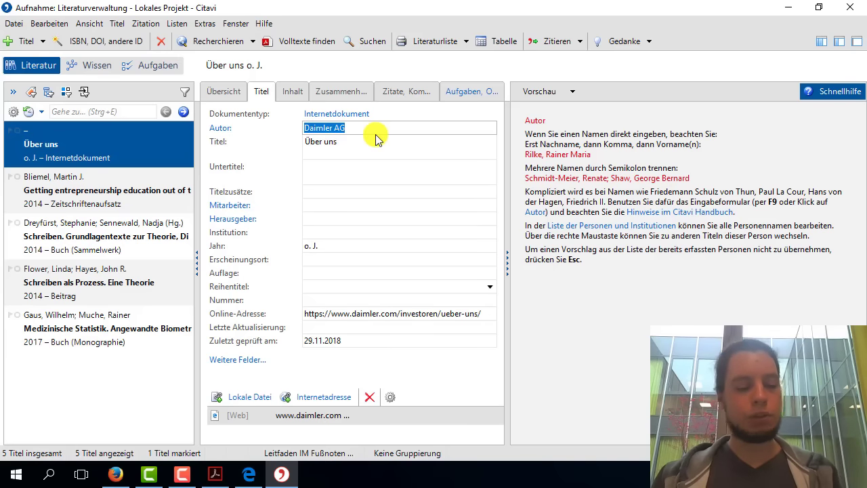
key("BackSpace")
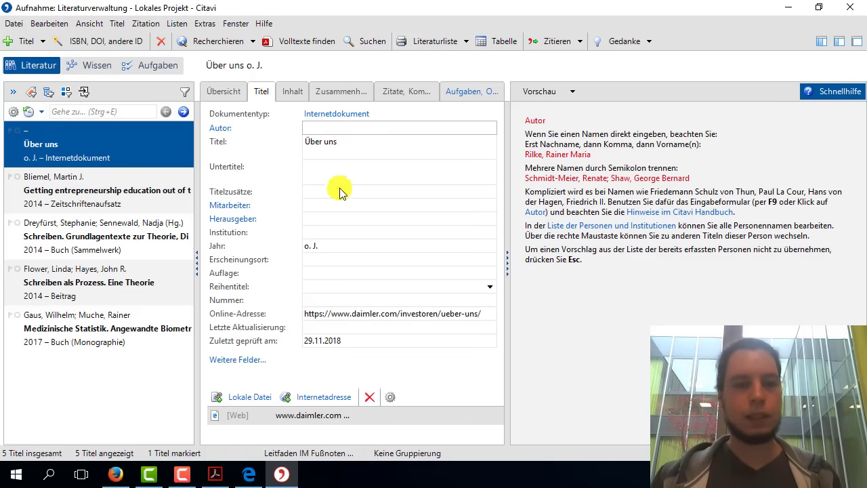
left_click(336, 230)
type("Daimler AG")
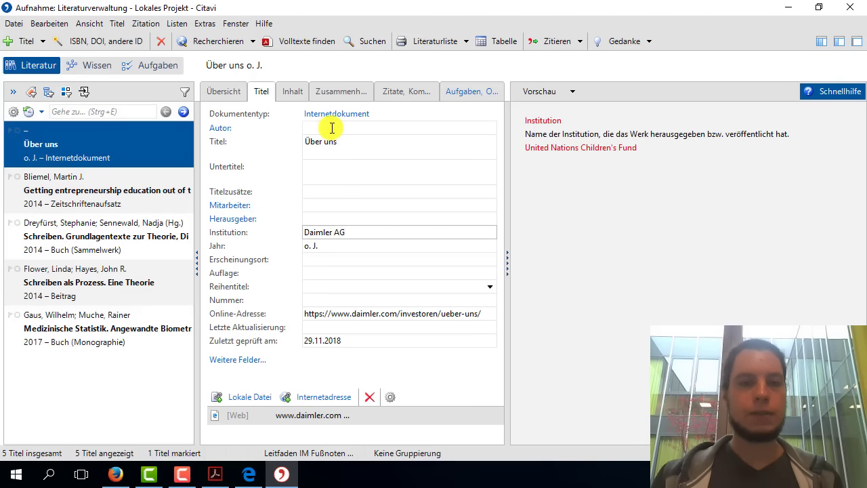
- Enter a person's name as author and mark Daimler AG in the Institution field
left_click(333, 128)
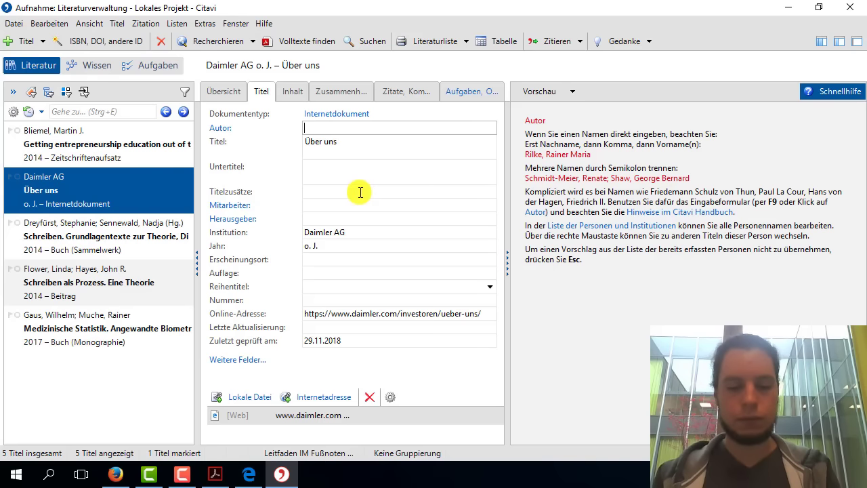
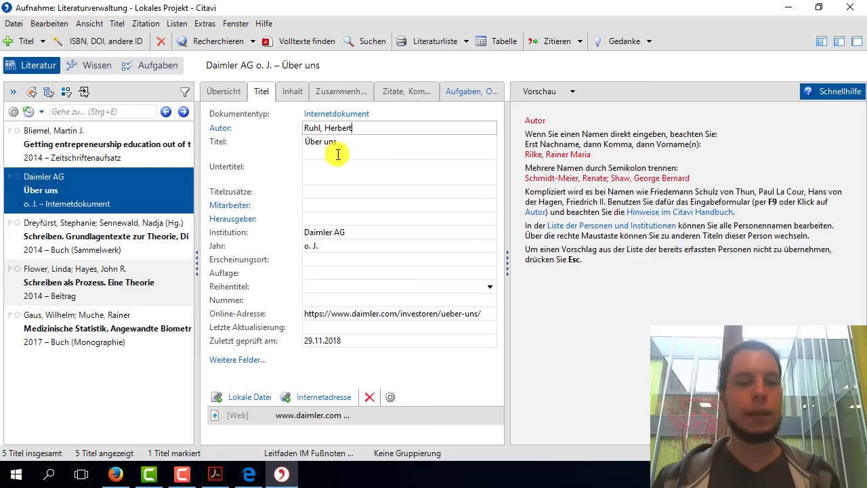
left_click(391, 232)
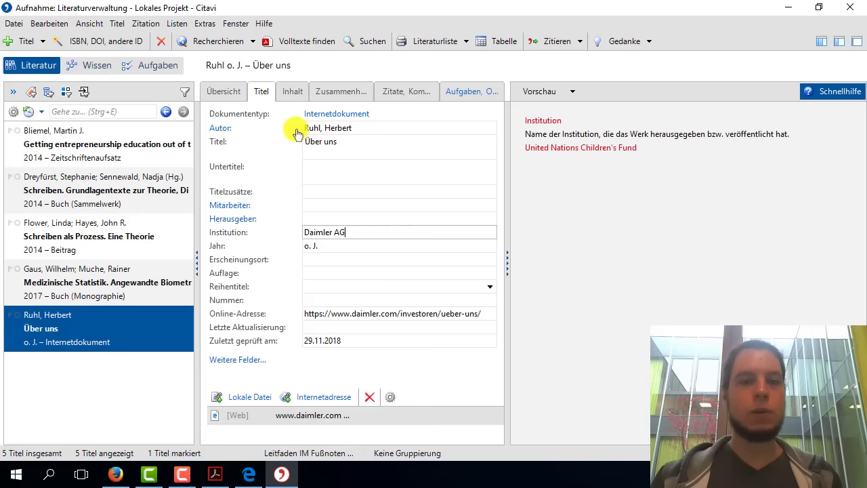
left_click_drag(303, 128, 319, 128)
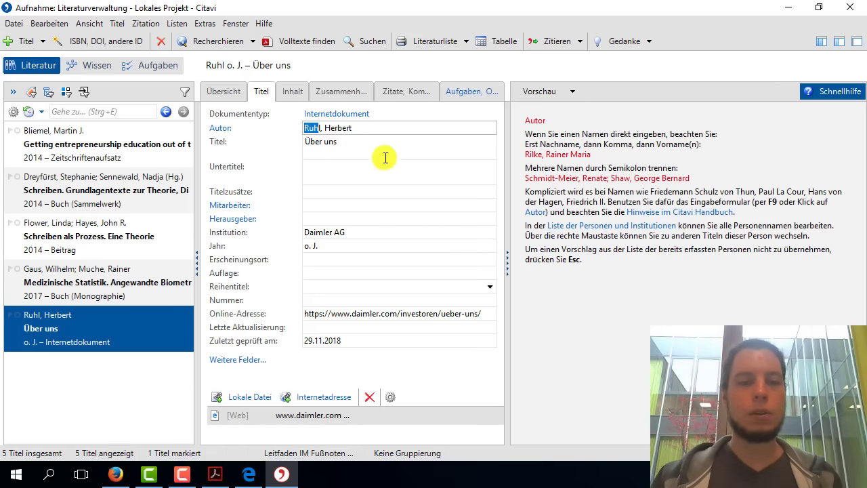
left_click_drag(365, 233, 298, 233)
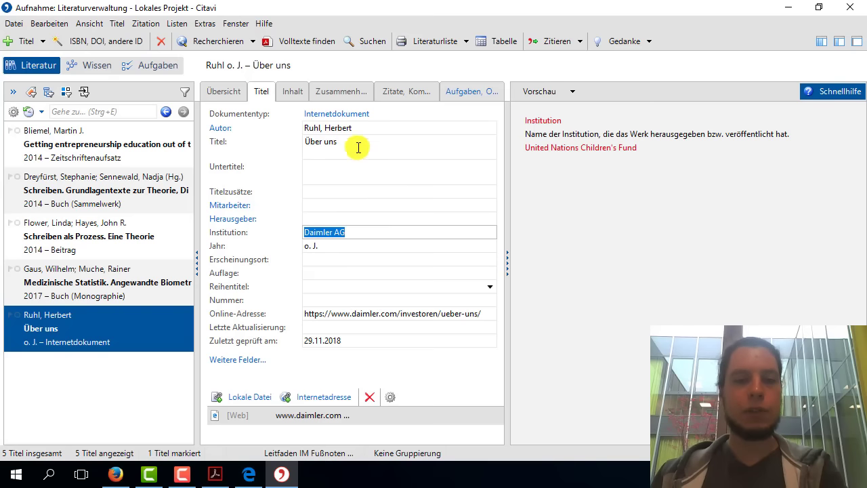
- Clear the institution field, then paste Daimler AG as author and remove it again
key("Delete")
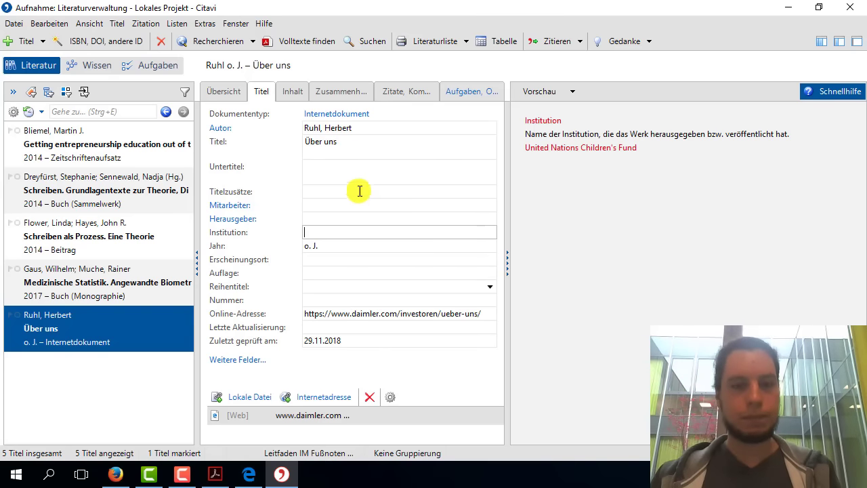
left_click(298, 127)
key("ctrl+v")
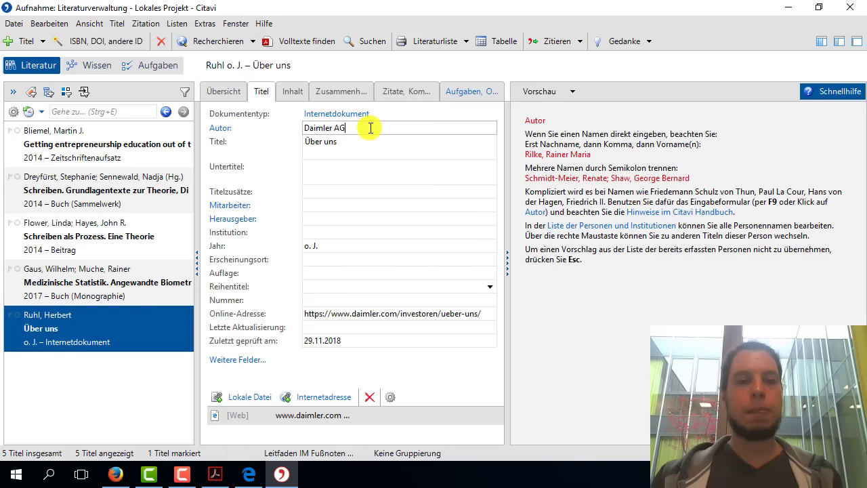
left_click_drag(370, 127, 301, 126)
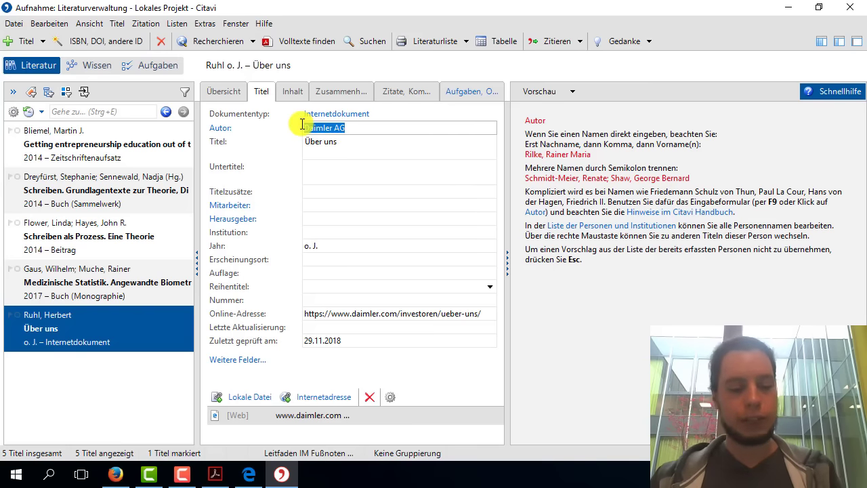
key("Delete")
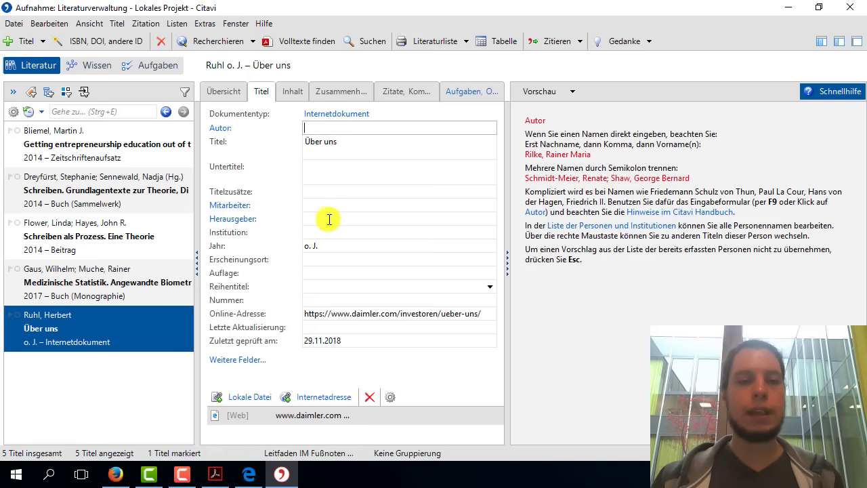
- Try Daimler AG in the editor and institution fields, then empty both
left_click(328, 219)
type("Daimler AG")
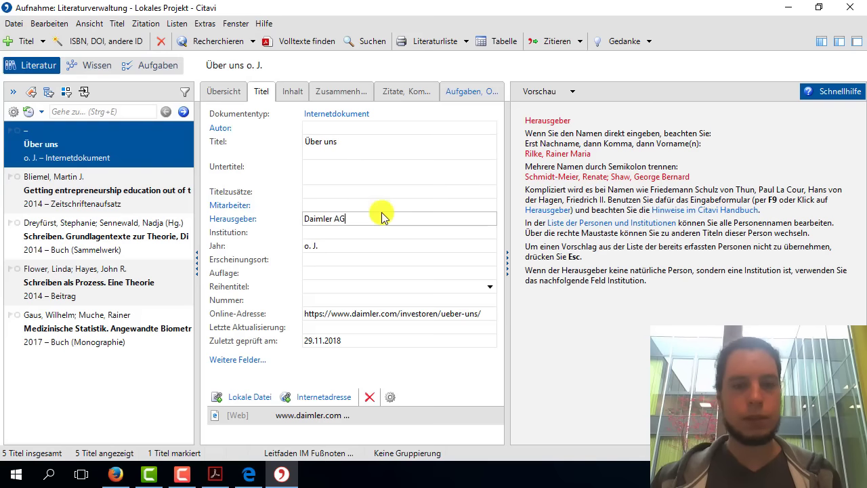
left_click_drag(381, 217, 292, 214)
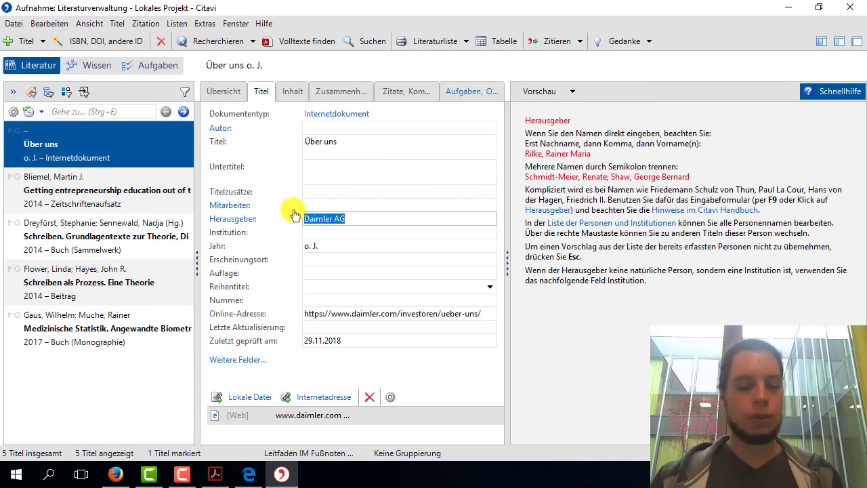
key("Delete")
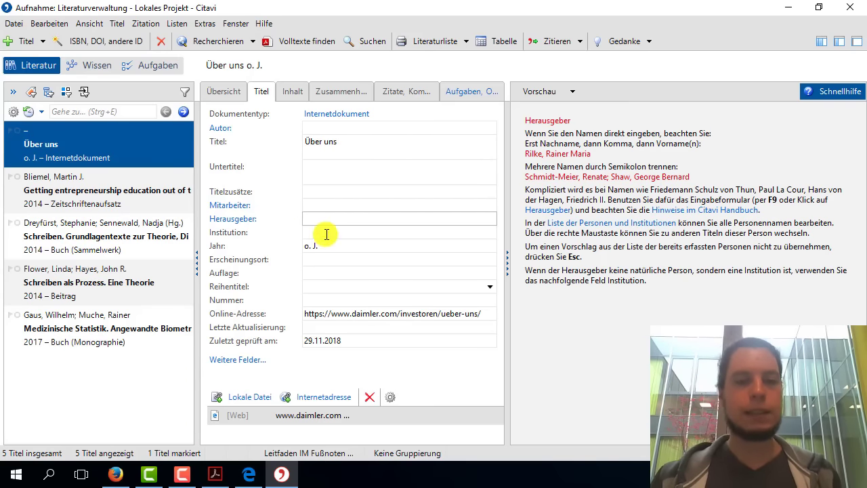
left_click(326, 234)
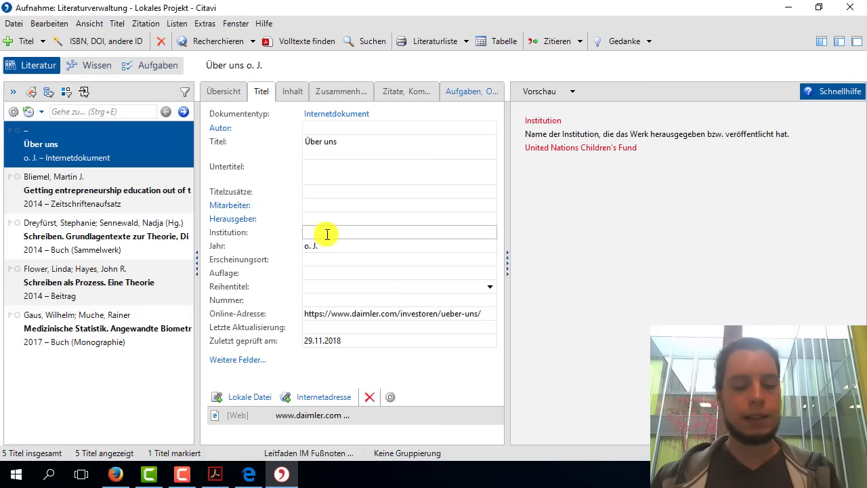
key("ctrl+v")
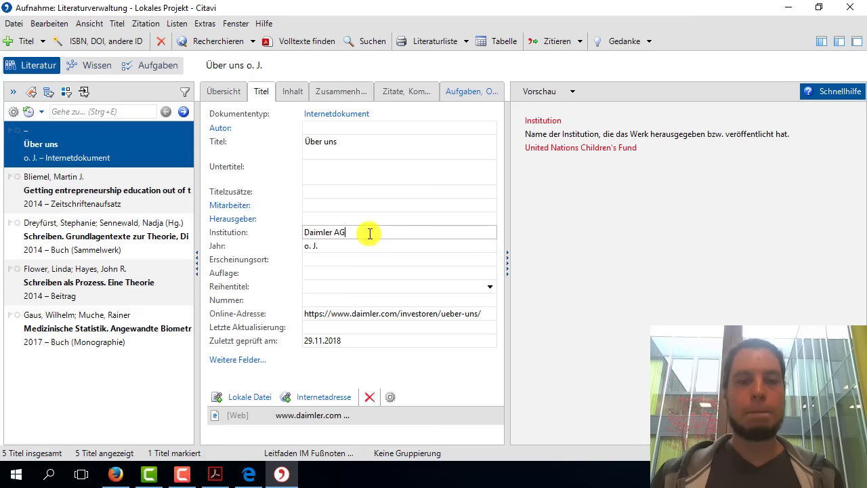
key("ctrl+a")
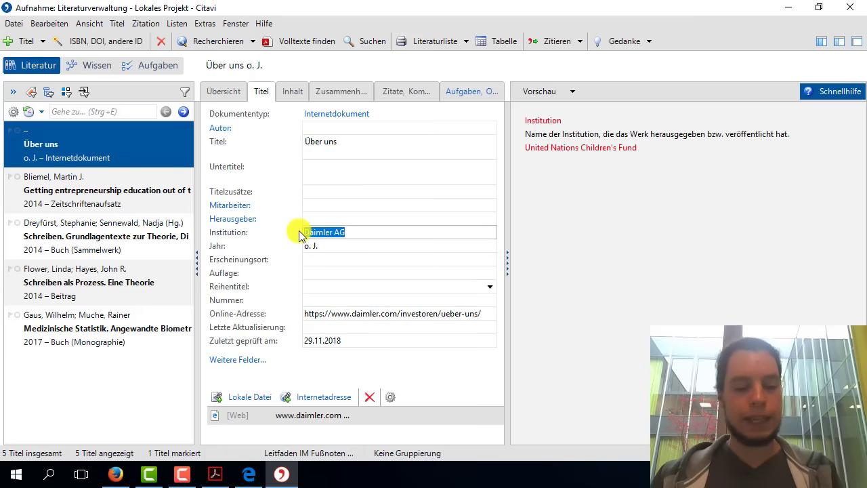
key("Delete")
- Paste Daimler AG into the author field and commit it by leaving the field
left_click(328, 129)
key("ctrl+v")
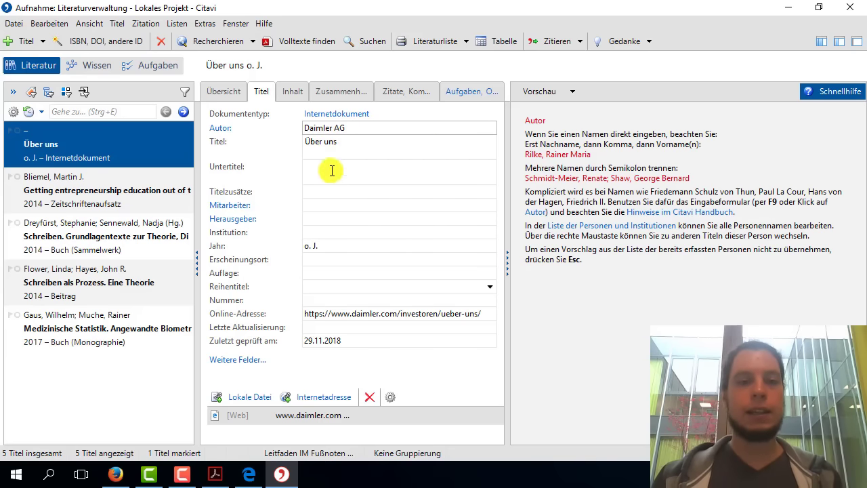
left_click(321, 233)
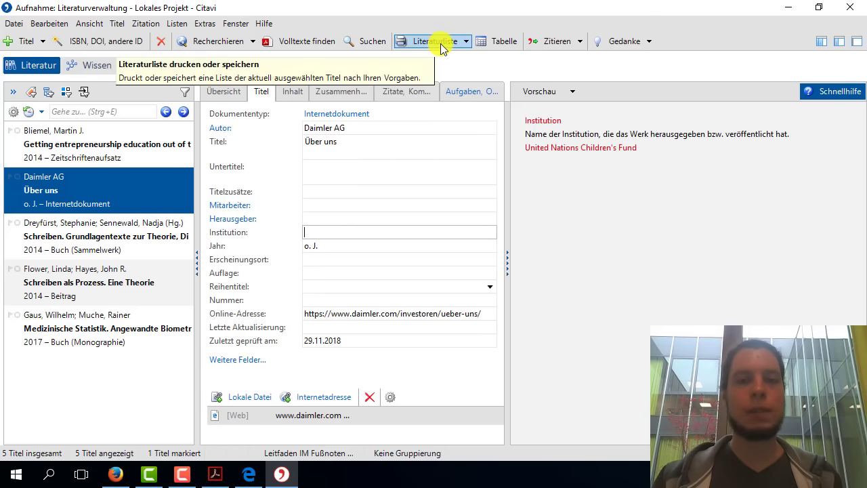
- Return to the Daimler AG web document and review its author name
left_click(114, 224)
left_click(116, 192)
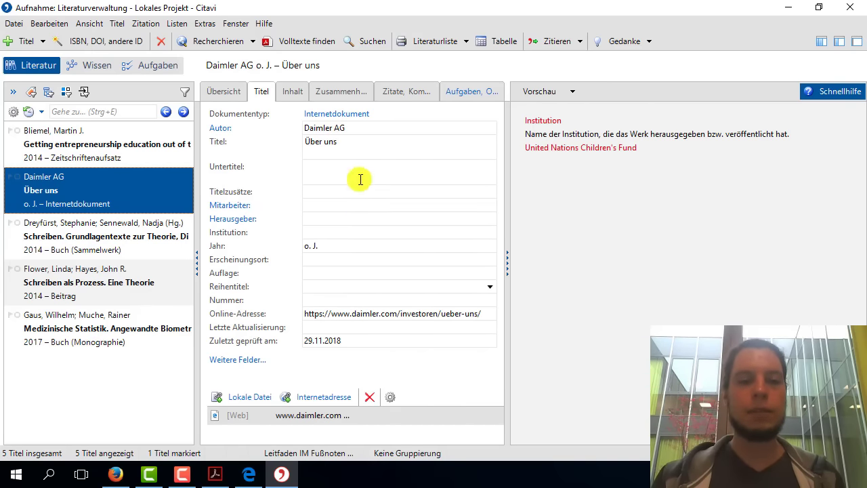
left_click(357, 130)
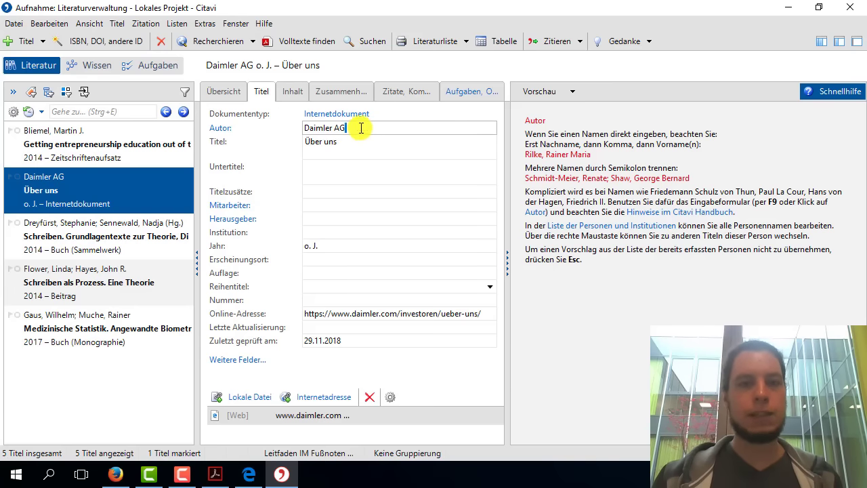
left_click_drag(357, 128, 298, 129)
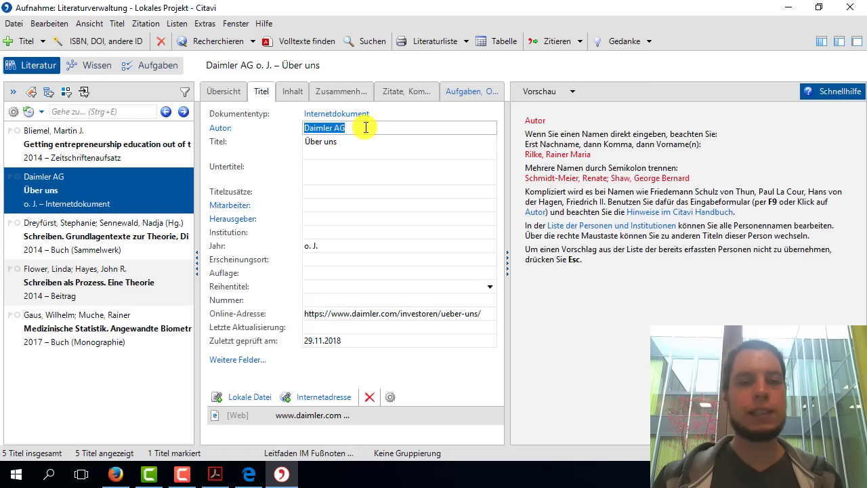
left_click(366, 127)
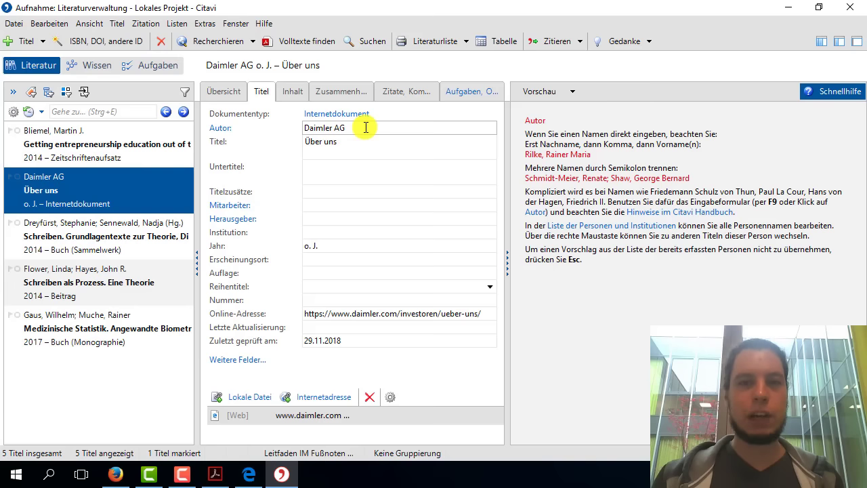
left_click_drag(368, 127, 300, 128)
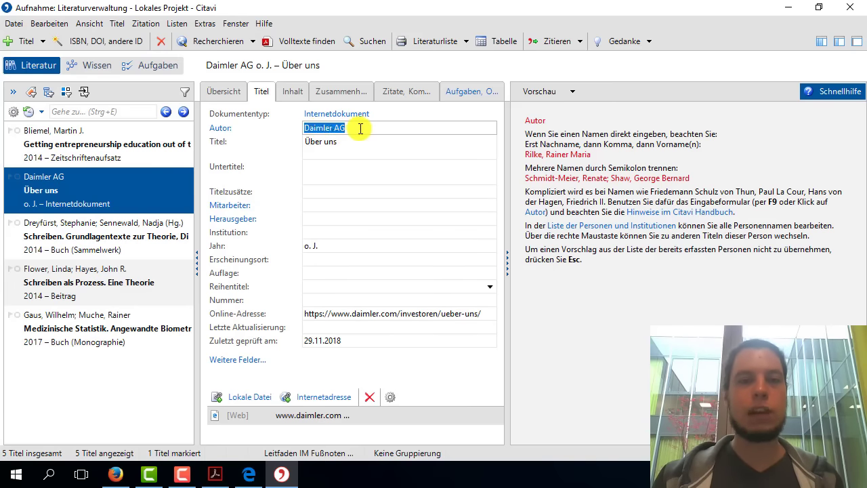
left_click(368, 128)
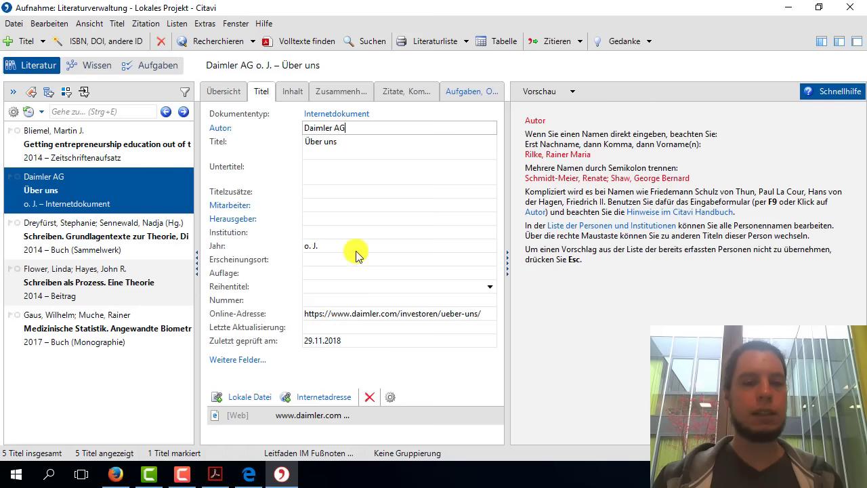
- Settle on the Schreiben edited volume after comparing it with Schreiben als Prozess, then show the PDF guide
left_click(86, 249)
left_click(87, 271)
left_click(84, 250)
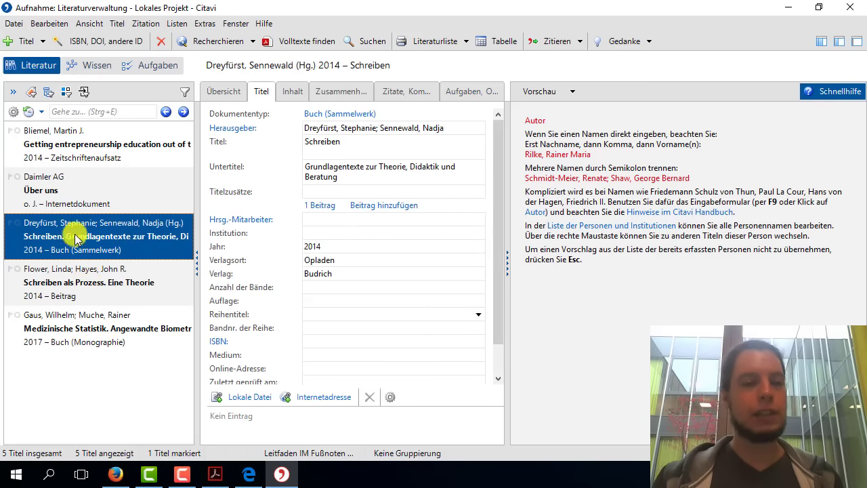
left_click(87, 276)
left_click(85, 254)
left_click(85, 274)
left_click(95, 240)
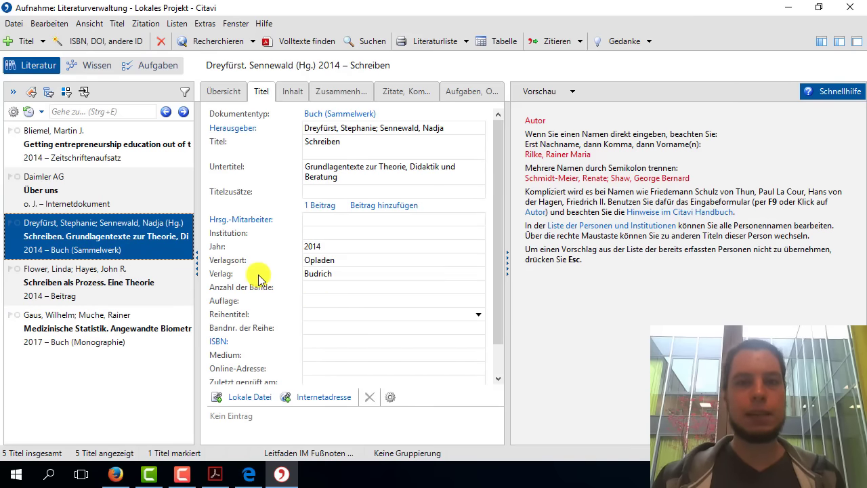
left_click(250, 482)
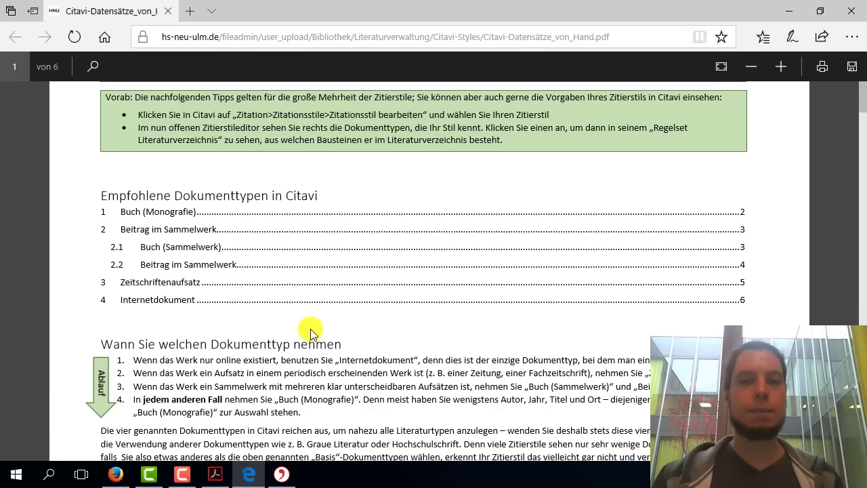
scroll(309, 312, "down", 3)
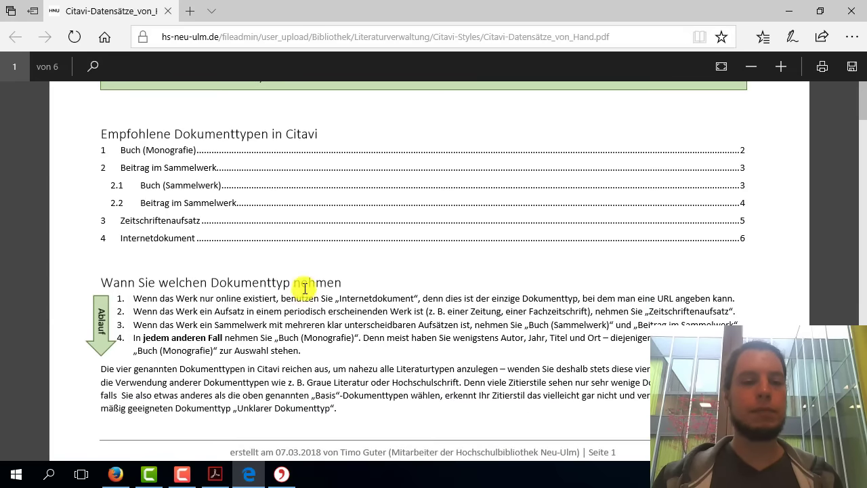
left_click_drag(102, 160, 338, 164)
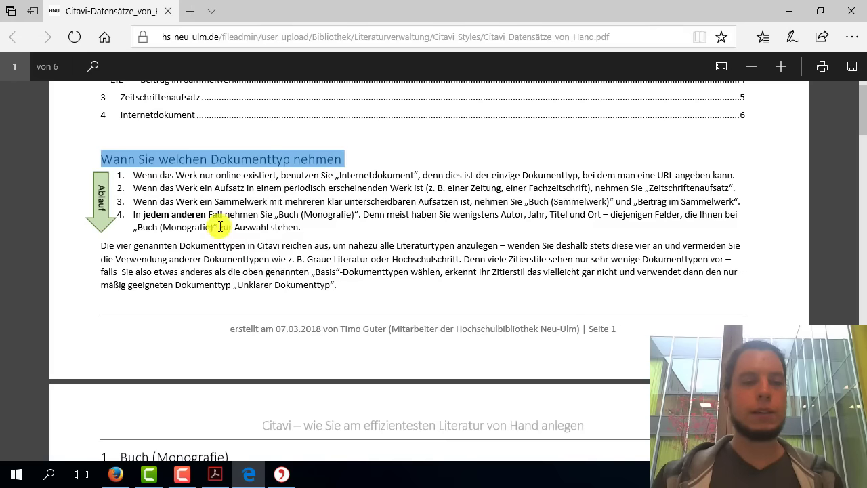
left_click_drag(301, 228, 140, 178)
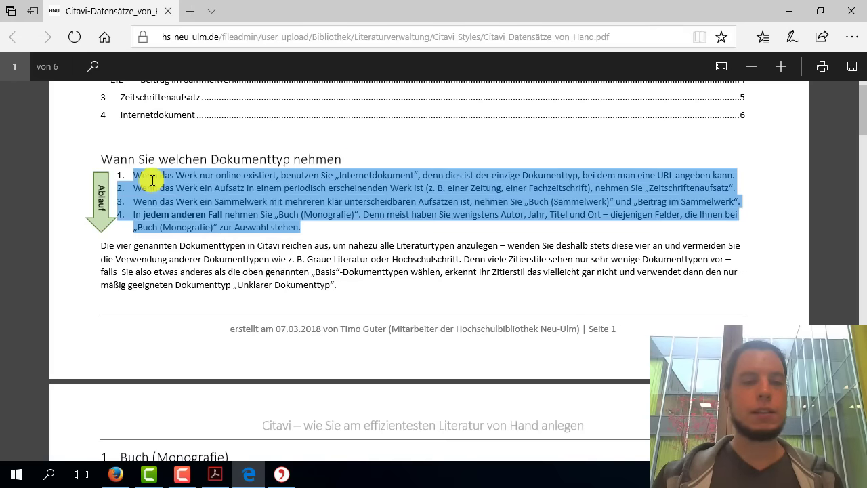
left_click(316, 232)
scroll(316, 233, "up", 2)
scroll(316, 237, "up", 1)
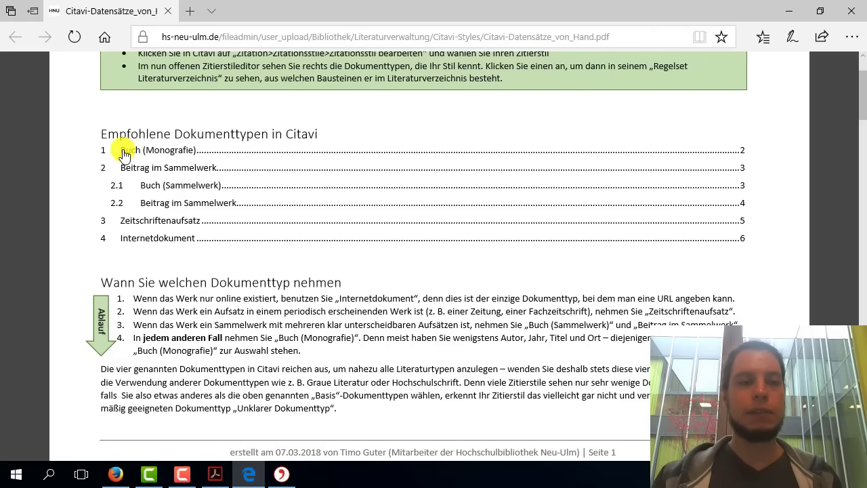
- Review the PDF's Buch (Monografie) field table, then switch back to Citavi
left_click_drag(862, 107, 857, 175)
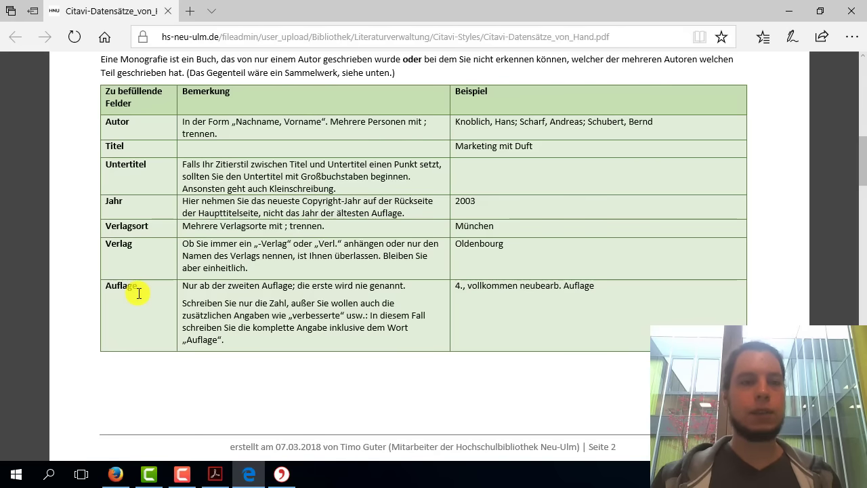
scroll(151, 315, "up", 1)
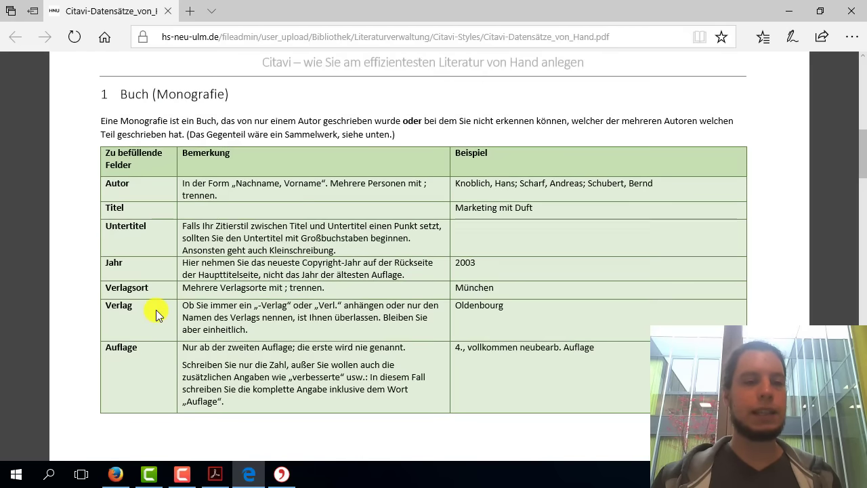
left_click_drag(122, 94, 240, 97)
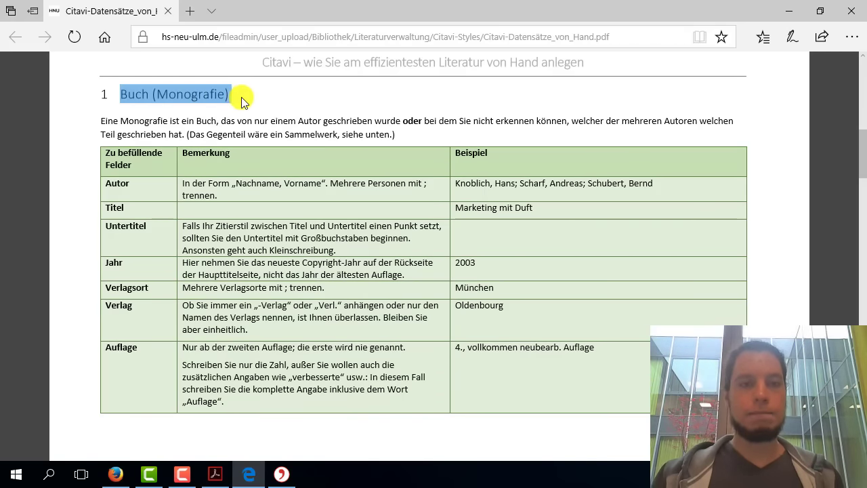
left_click(240, 97)
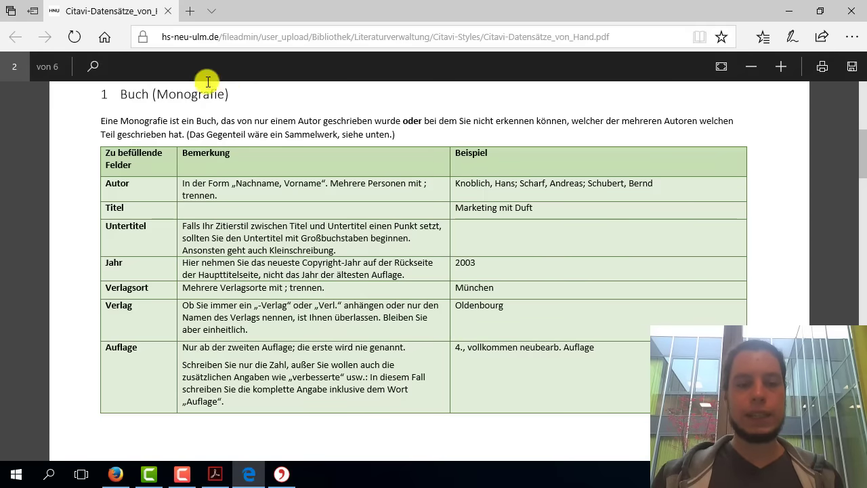
left_click(281, 474)
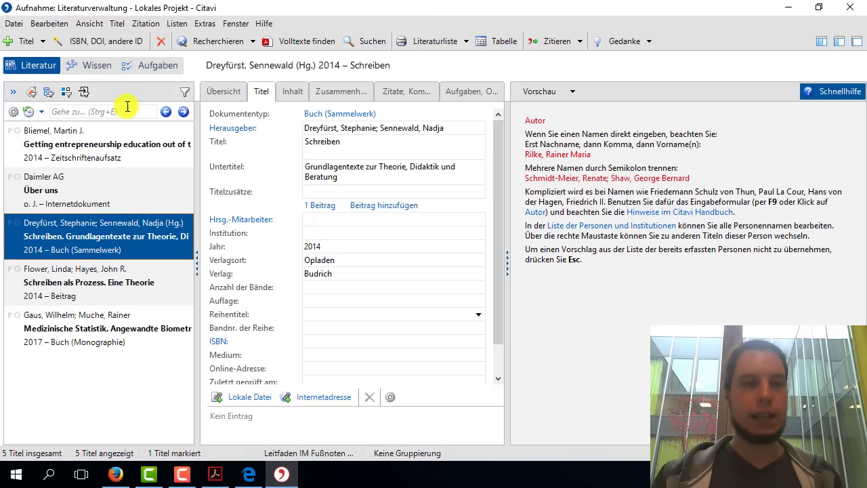
left_click(26, 41)
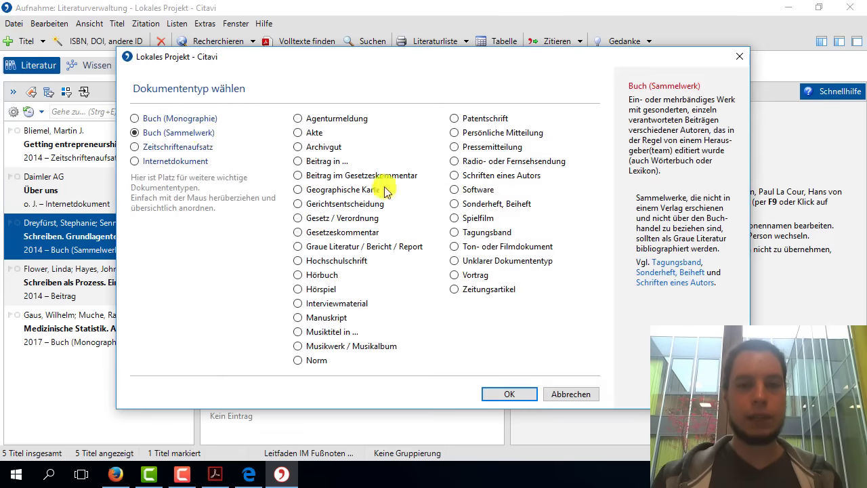
left_click(311, 275)
left_click(321, 291)
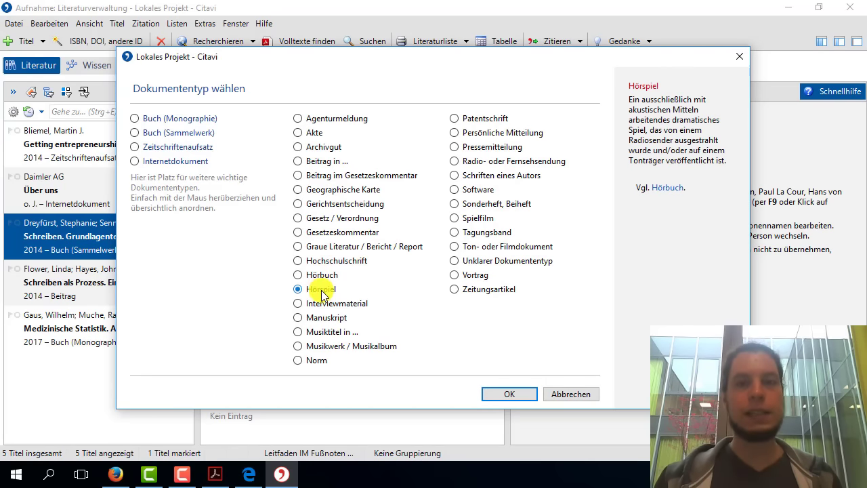
left_click(571, 394)
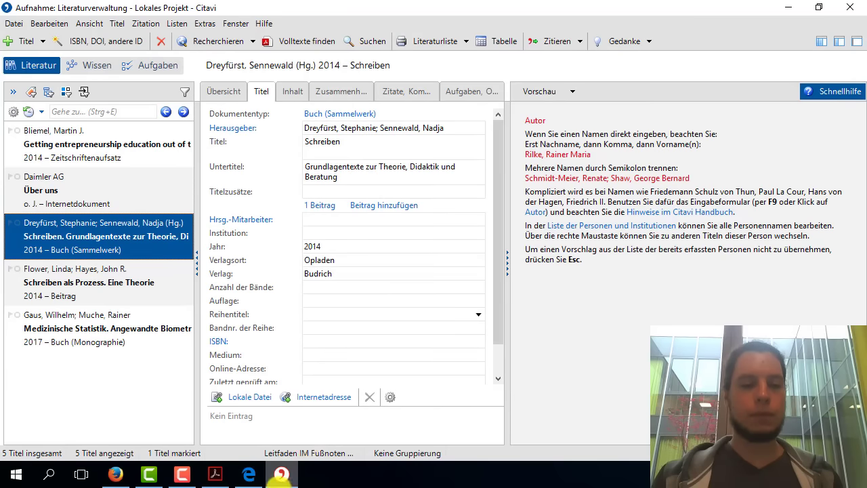
mouse_move(279, 480)
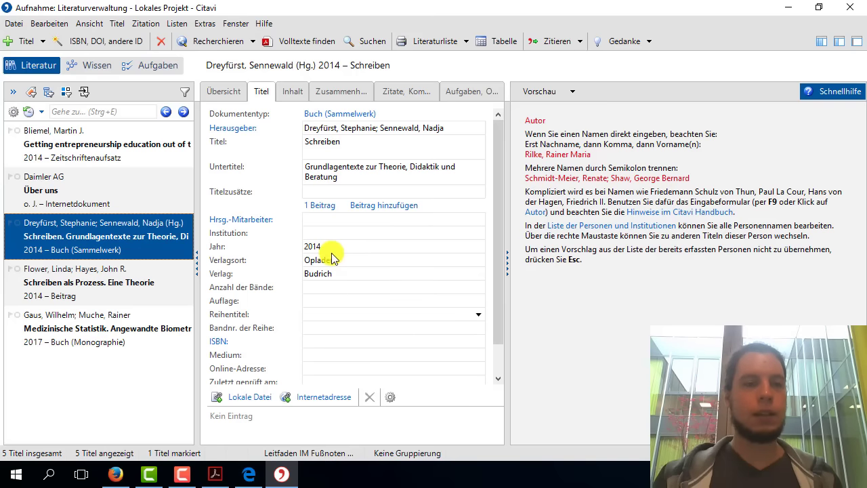
left_click(8, 41)
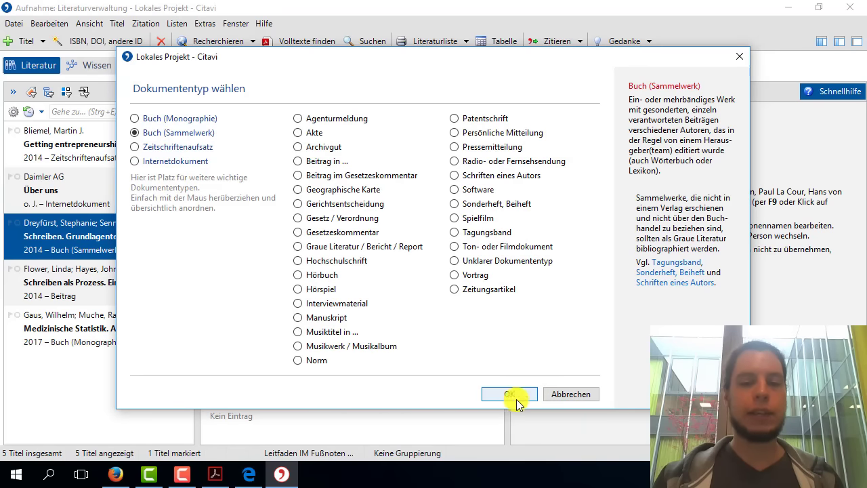
left_click(582, 398)
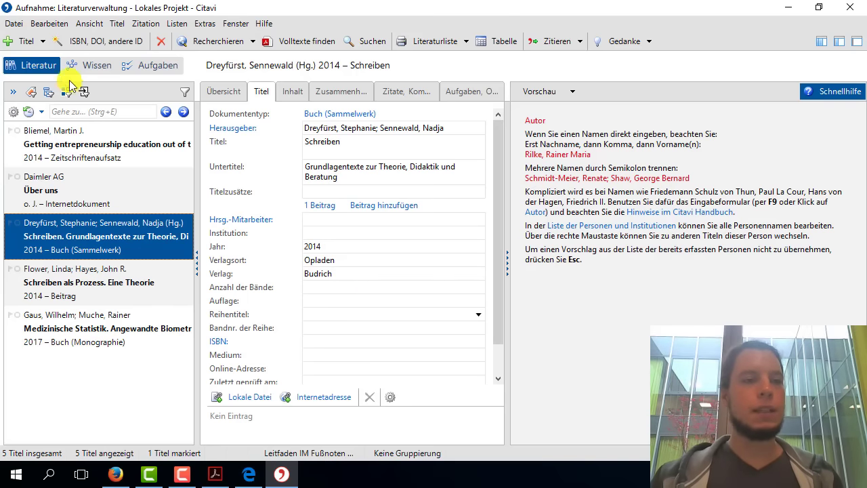
left_click(79, 43)
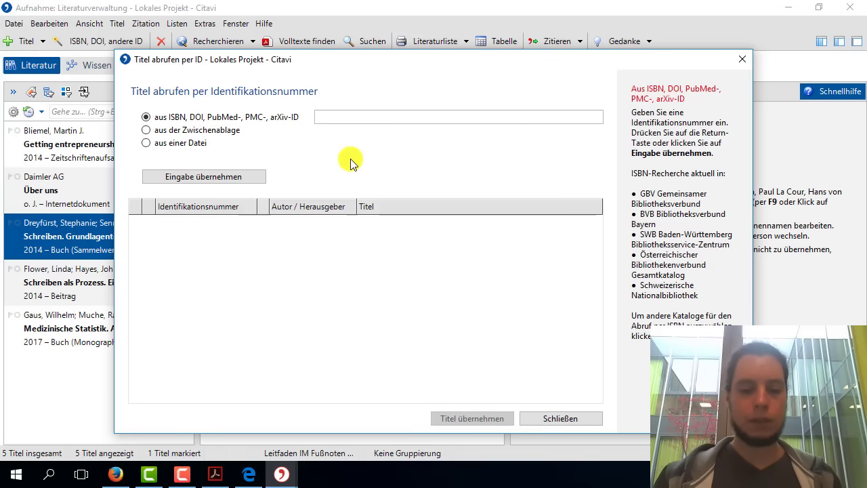
type("978-3-8252-8604-0")
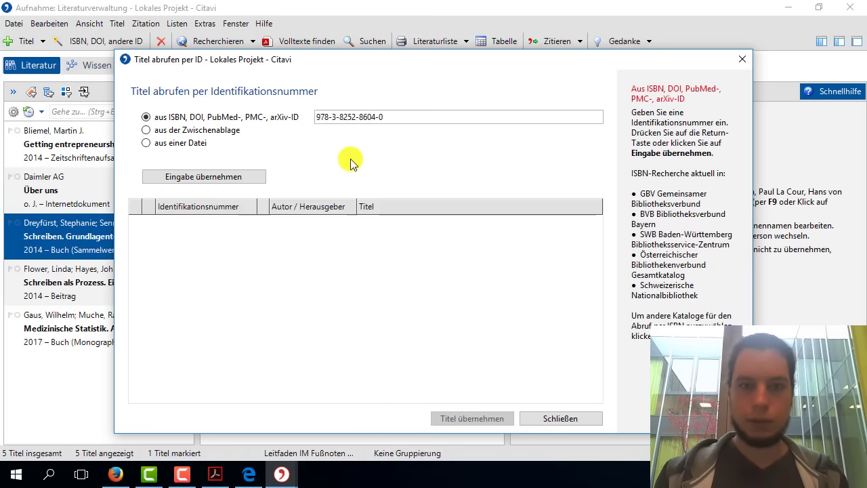
key("Return")
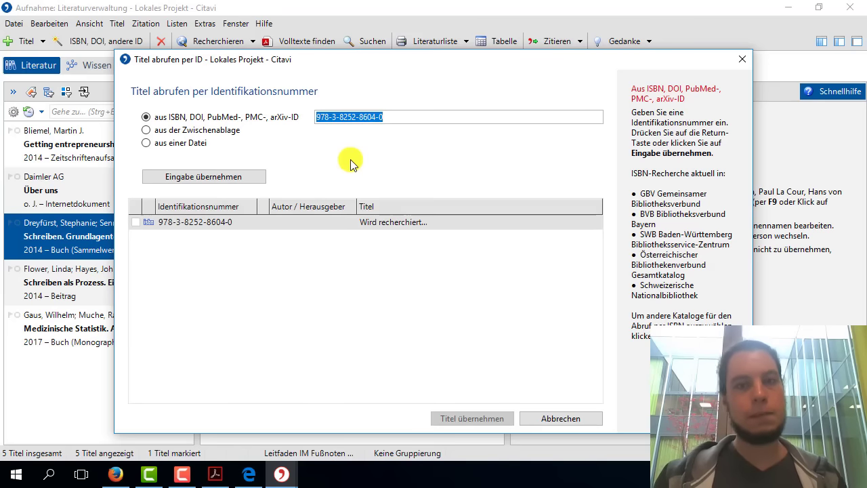
left_click_drag(642, 194, 736, 245)
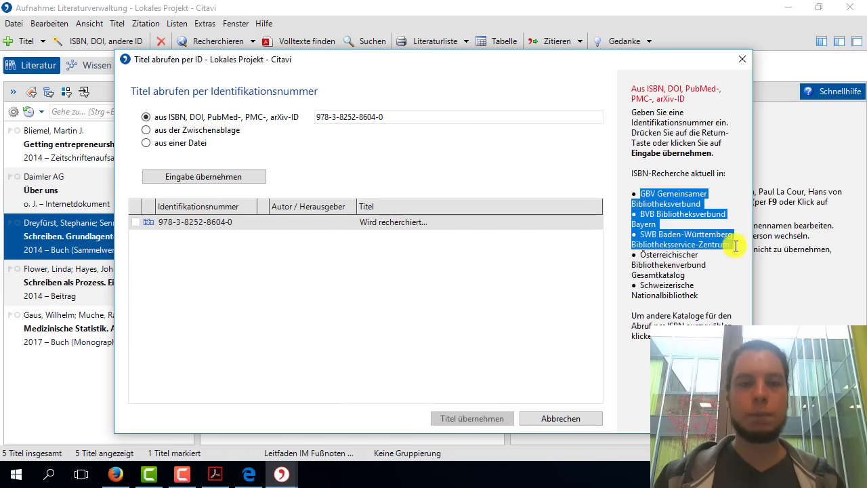
left_click(412, 116)
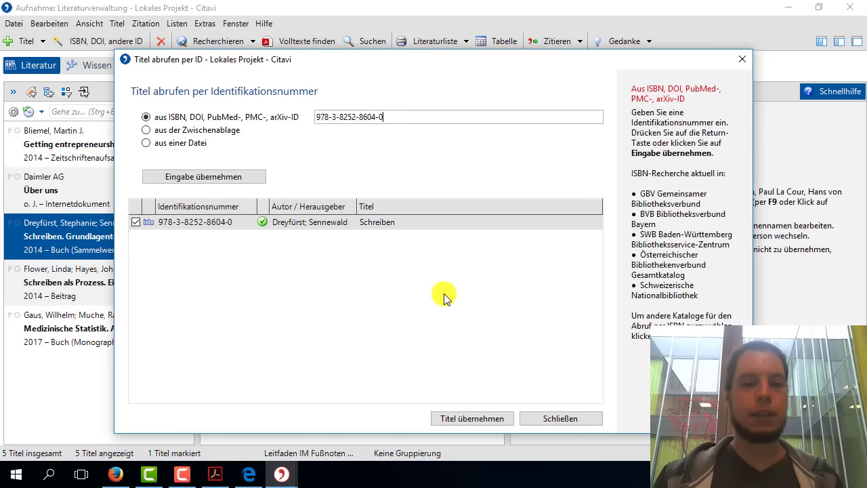
- Import the found Schreiben title and compare it with the manual Schreiben entry
left_click(483, 419)
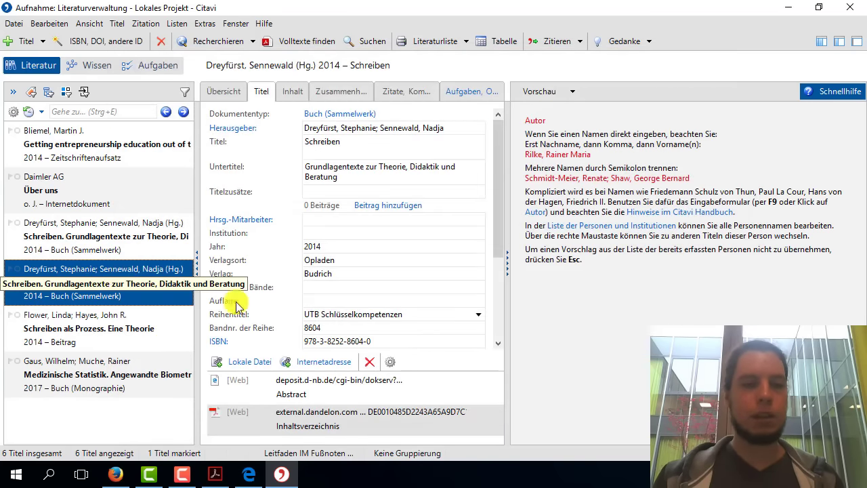
left_click(126, 232)
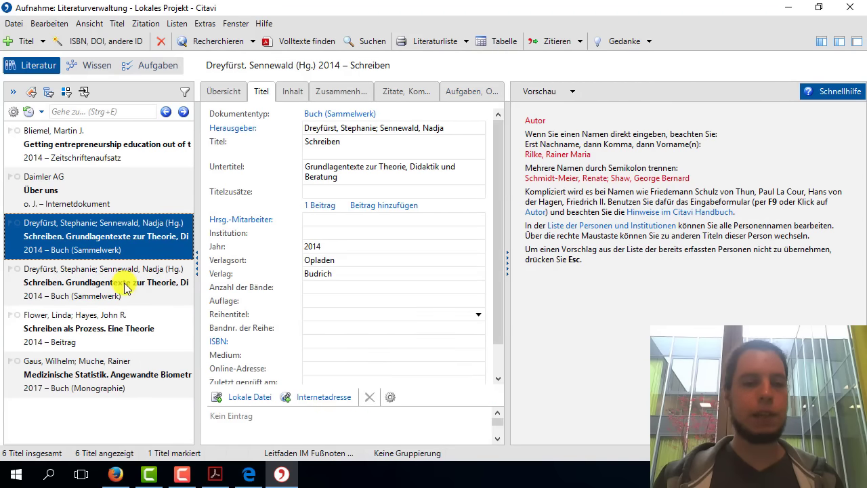
left_click(126, 281)
left_click(124, 236)
left_click(122, 271)
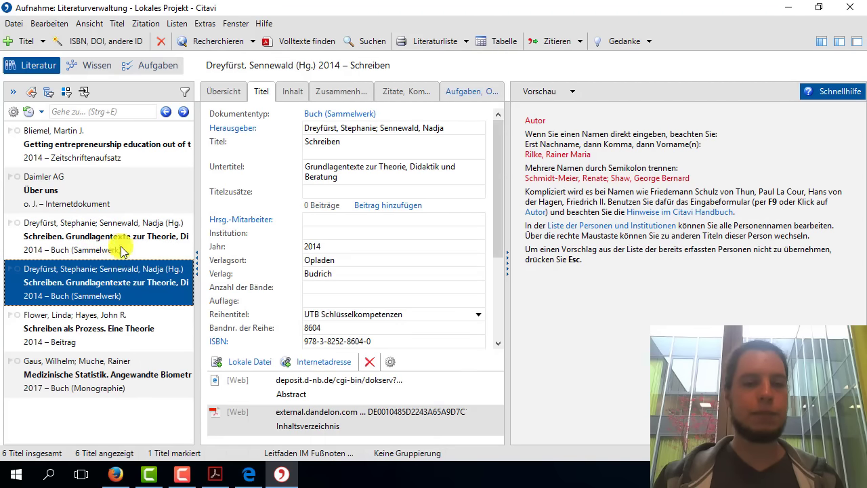
left_click(122, 244)
left_click(125, 271)
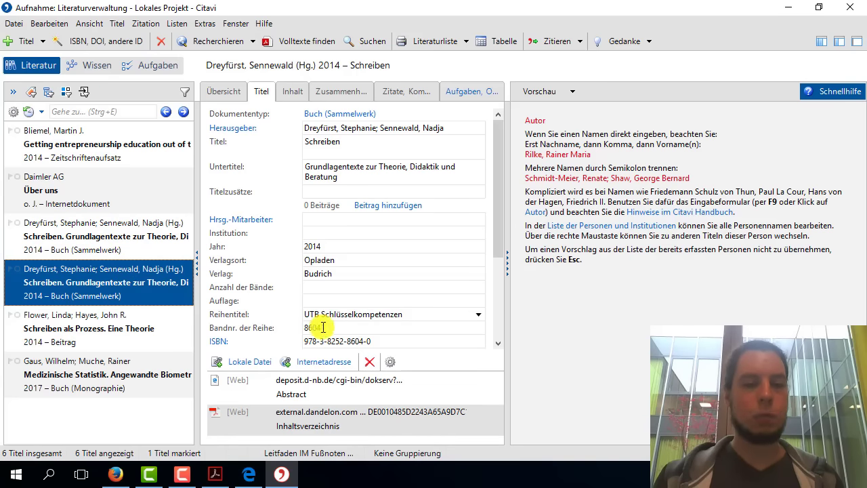
- Scroll the Titel tab to compare the manual and imported records' series and ISBN
left_click_drag(499, 248, 513, 328)
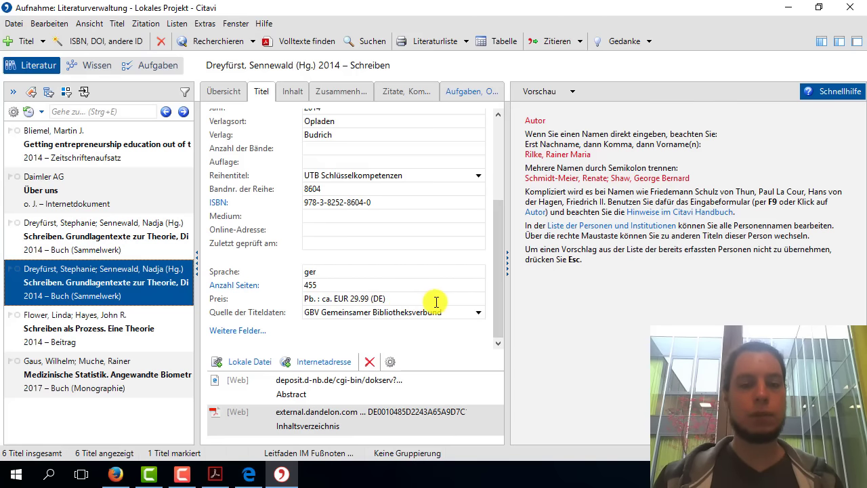
left_click_drag(495, 300, 491, 217)
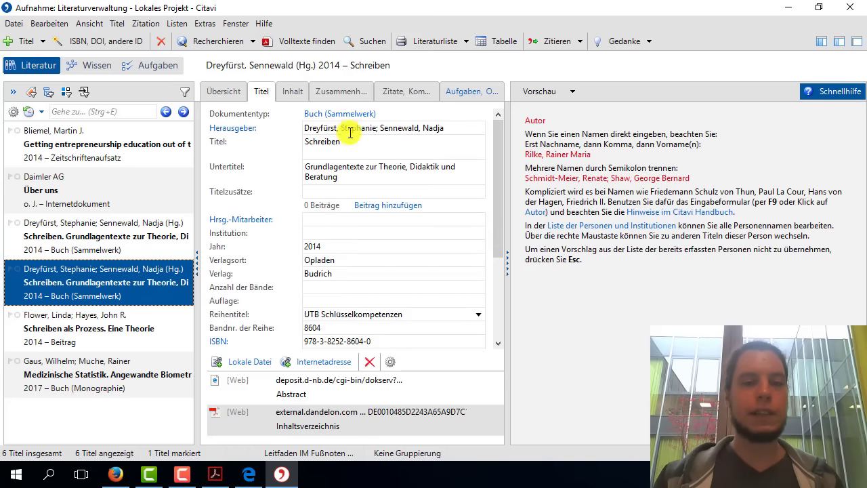
left_click(108, 232)
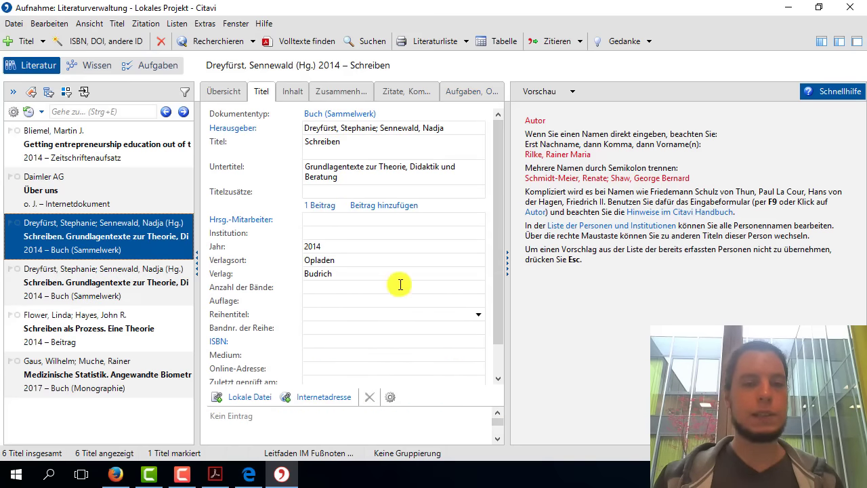
left_click(137, 277)
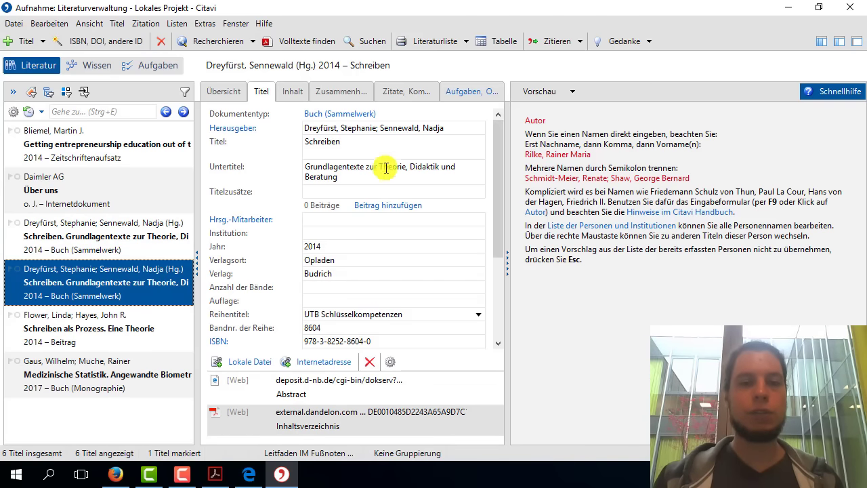
- Remove the second editor from the imported Schreiben record
left_click_drag(452, 128, 400, 127)
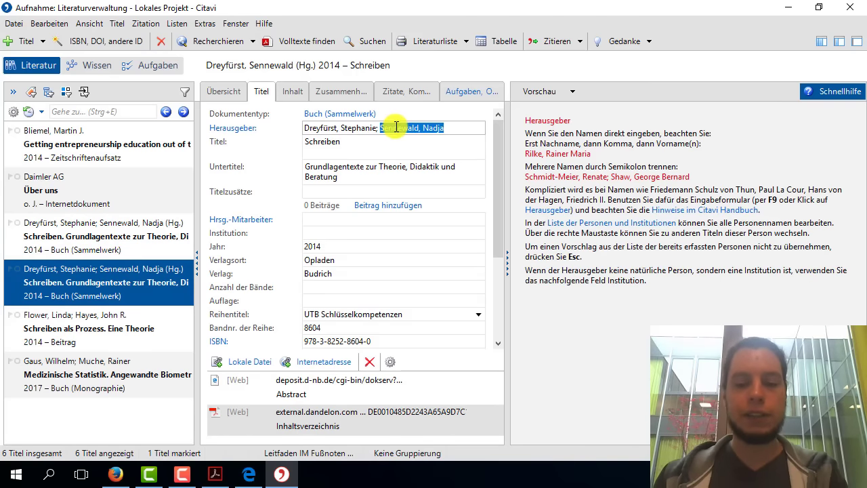
key("BackSpace")
left_click(459, 150)
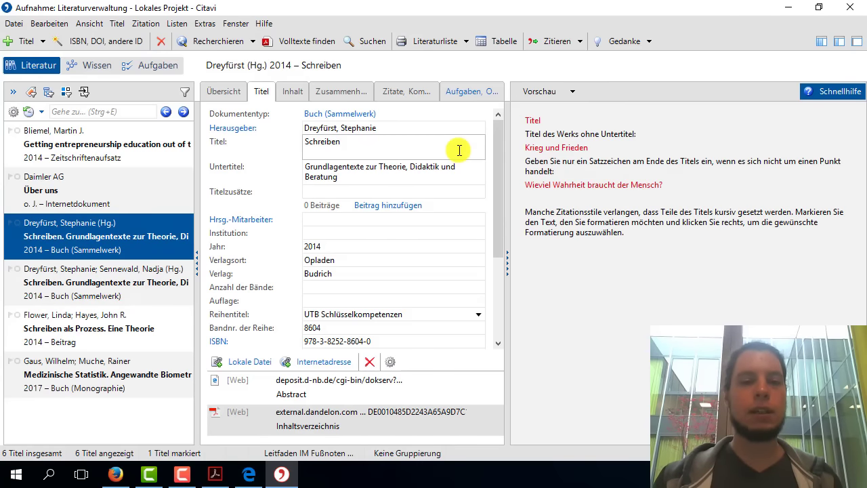
left_click(384, 132)
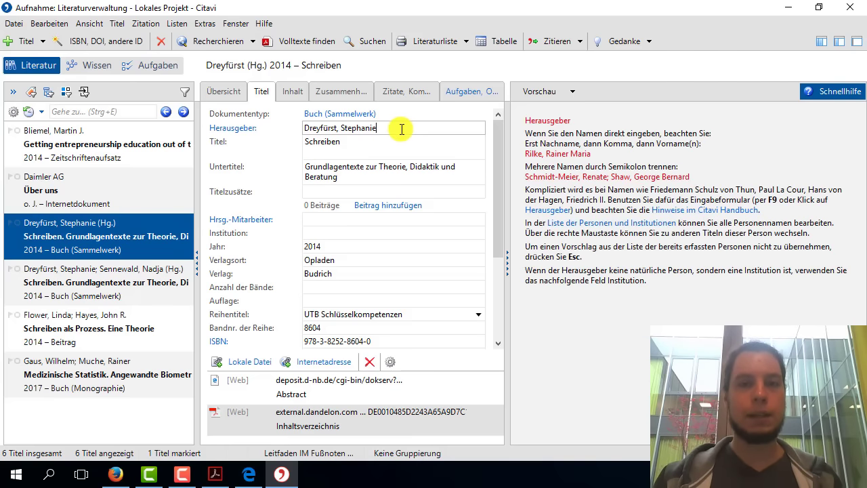
- Delete the imported duplicate Schreiben record and confirm with OK
right_click(94, 237)
left_click(68, 163)
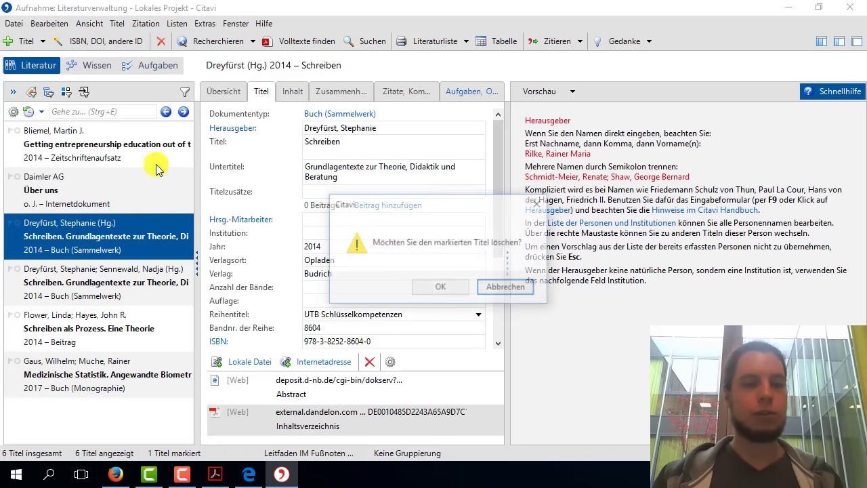
left_click(440, 288)
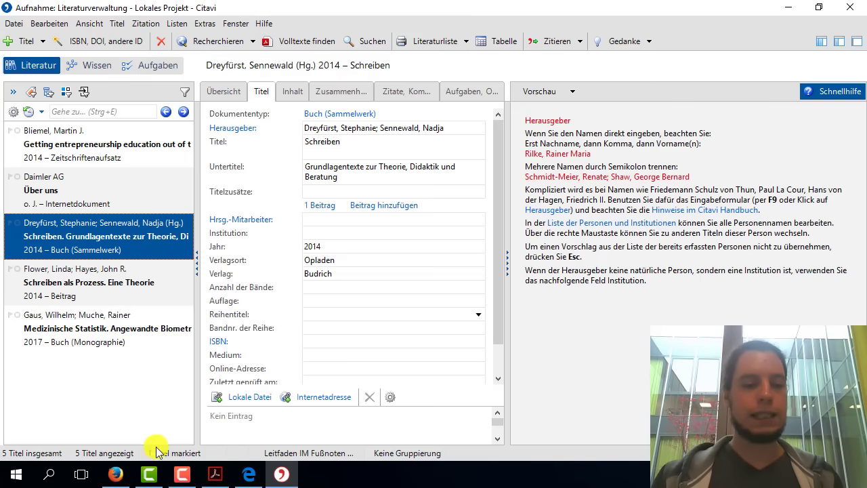
- Run the suggested author-plus-'entrepreneurship' search in the Google Scholar tab
mouse_move(118, 477)
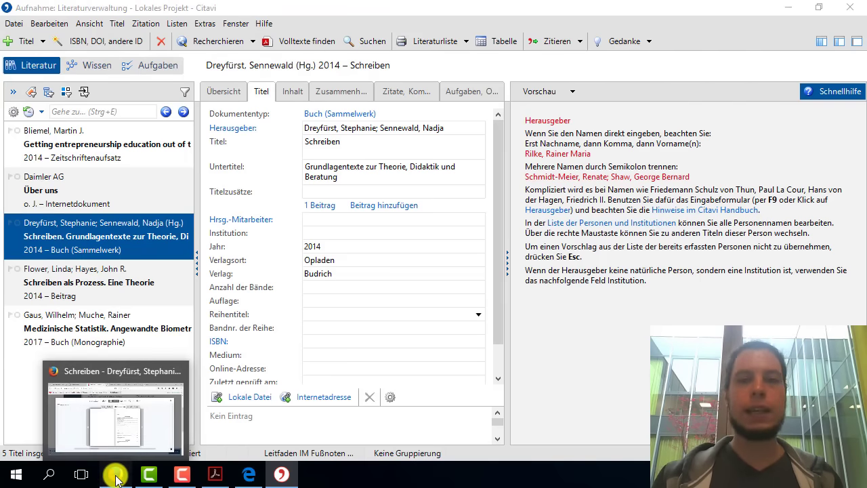
left_click(116, 476)
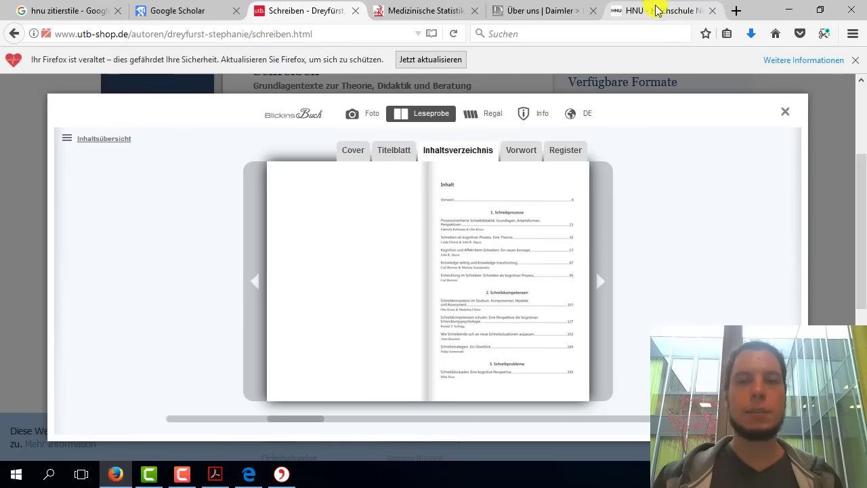
left_click(185, 14)
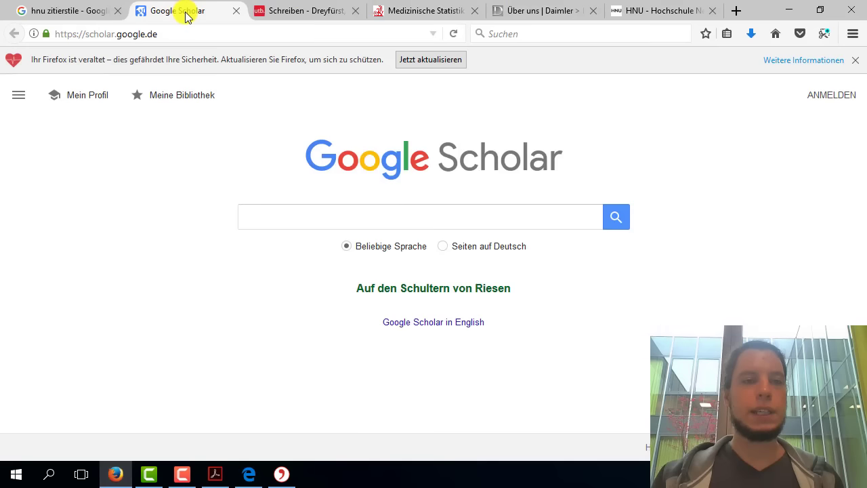
left_click(327, 215)
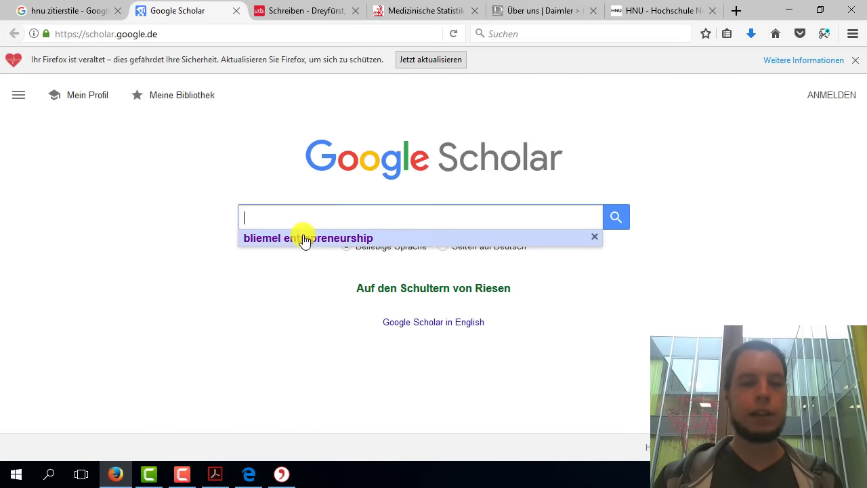
left_click(304, 239)
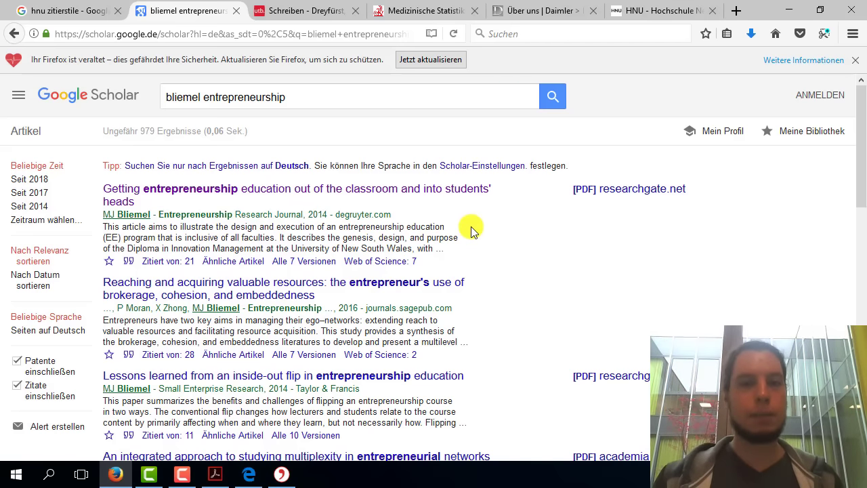
- Scroll through the roughly 979 results and back to the top
scroll(509, 213, "down", 5)
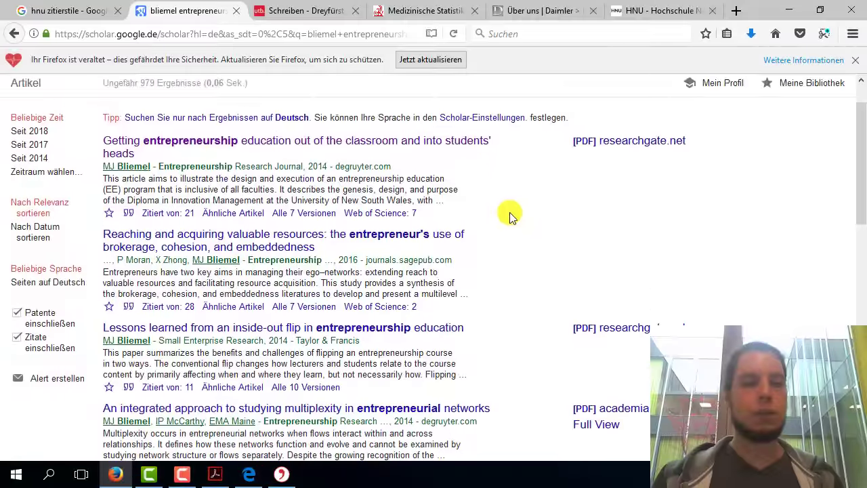
scroll(509, 213, "up", 4)
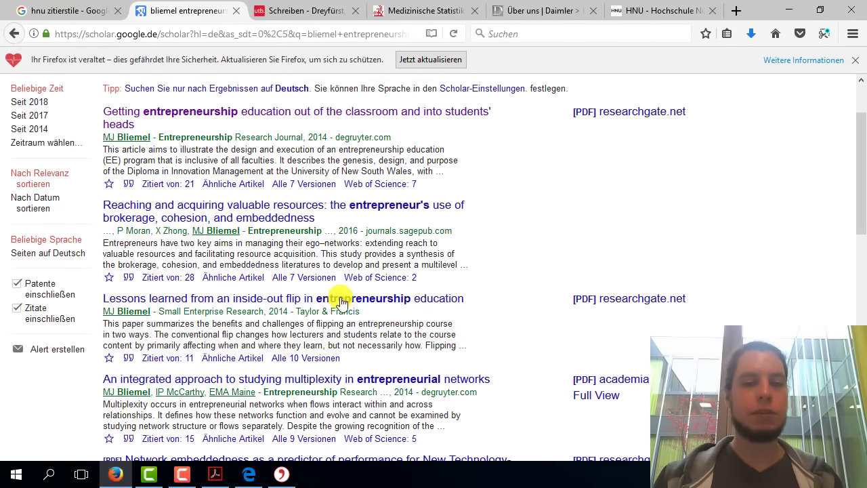
scroll(550, 265, "up", 1)
scroll(541, 265, "up", 2)
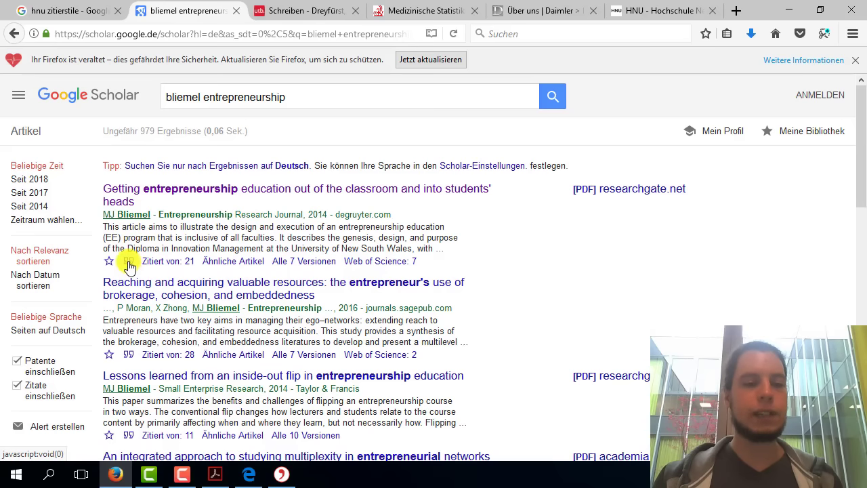
- Export the 2014 'Getting entrepreneurship education out of the classroom' citation to Desktop as scholar.enw, then show the desktop
left_click(128, 261)
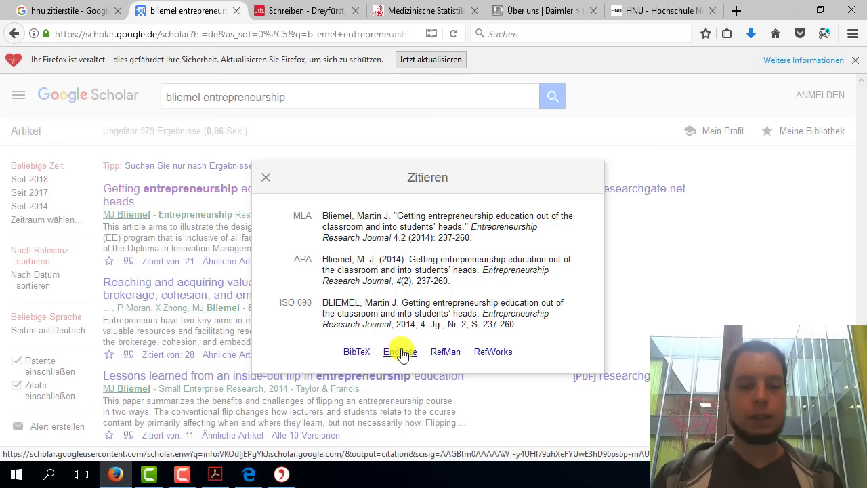
left_click(400, 352)
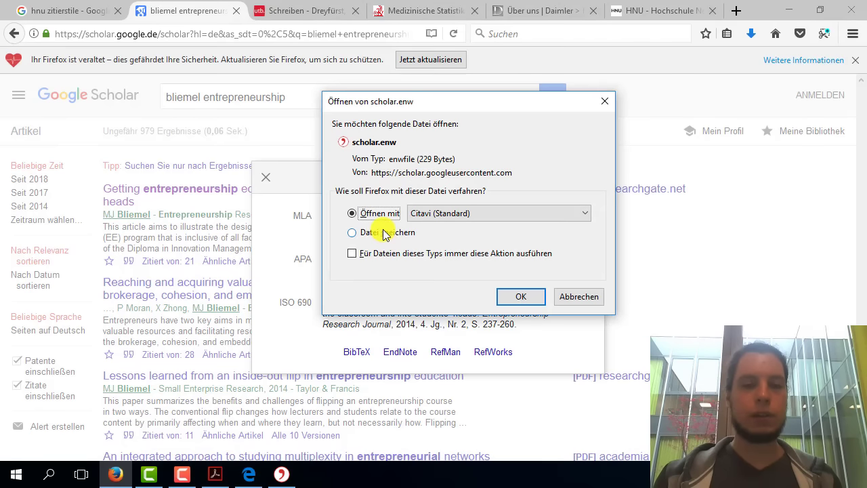
left_click(506, 297)
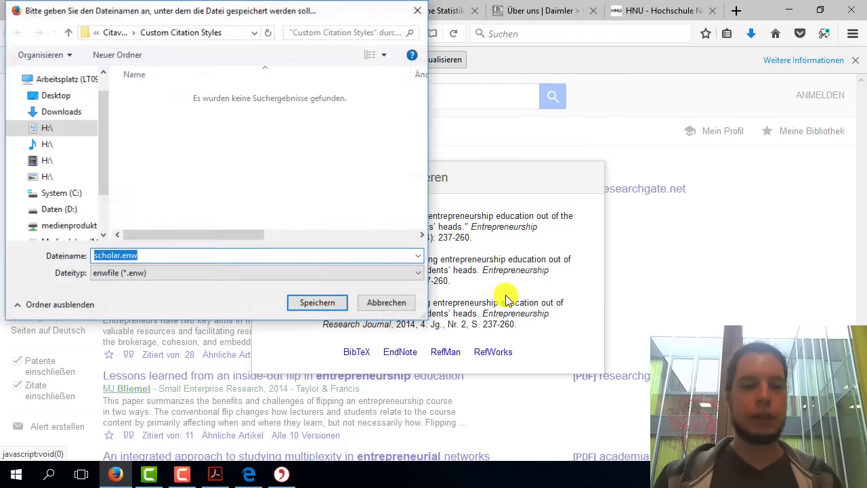
left_click(54, 95)
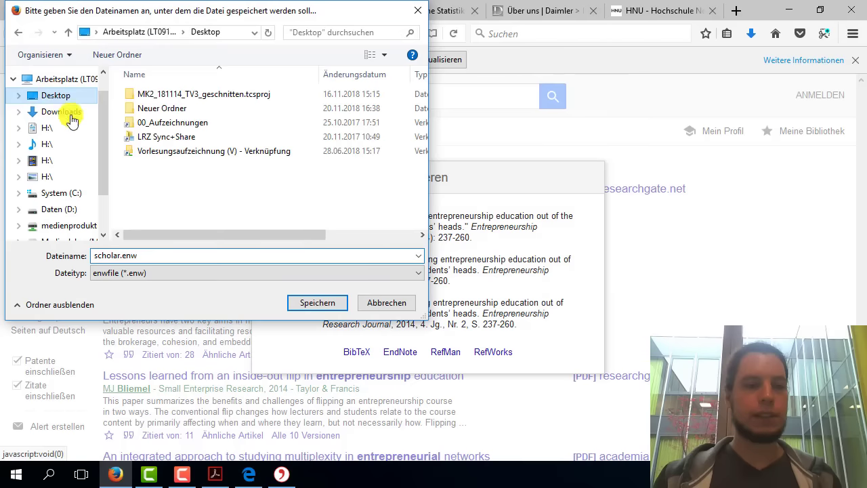
left_click(308, 302)
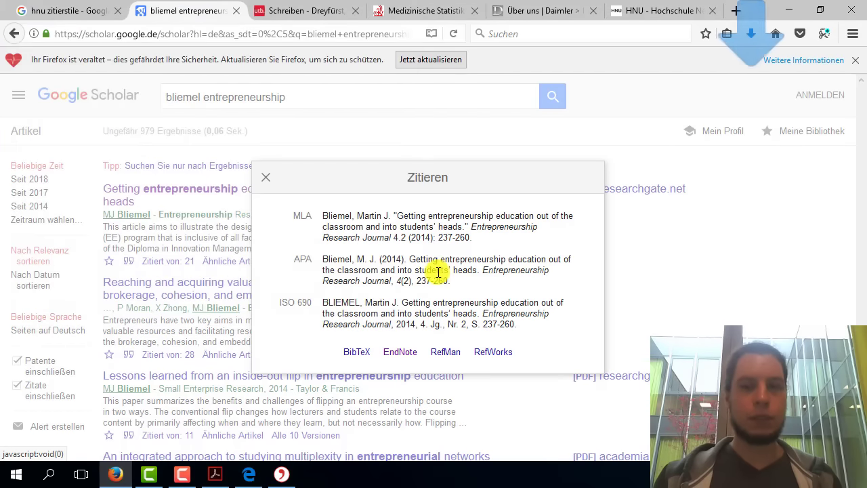
key("super+d")
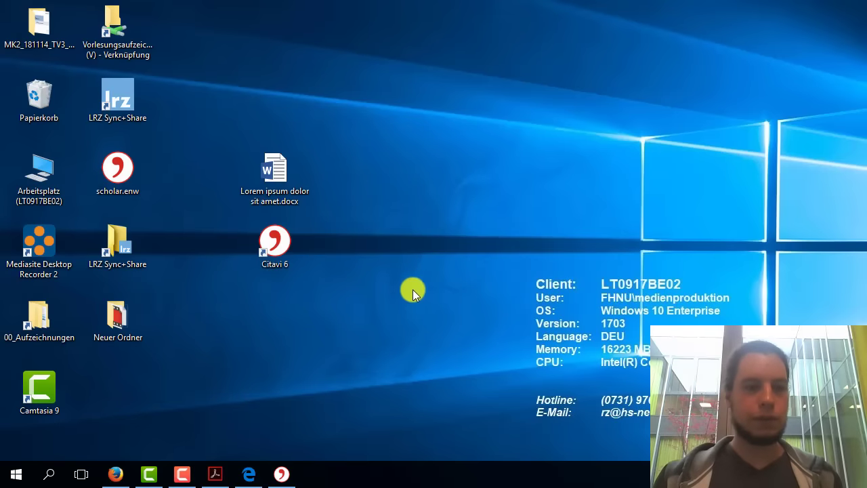
- Open scholar.enw with Citavi just once, without making it the .enw default
left_click_drag(126, 178, 440, 177)
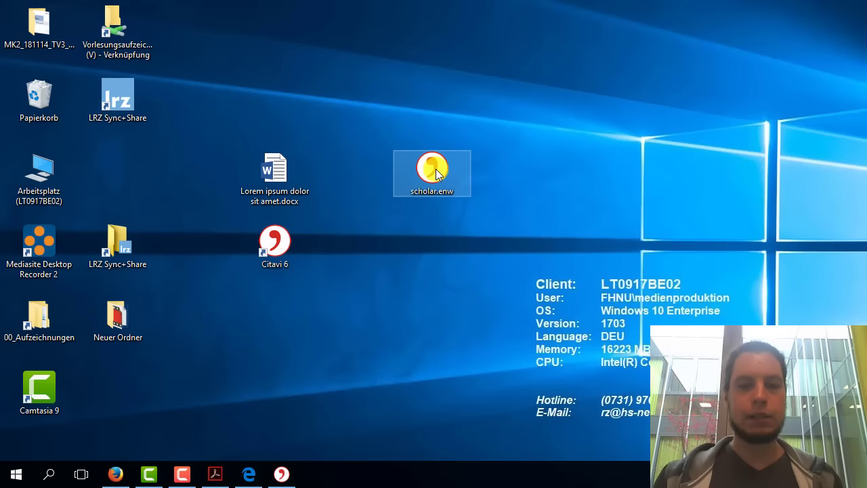
right_click(432, 166)
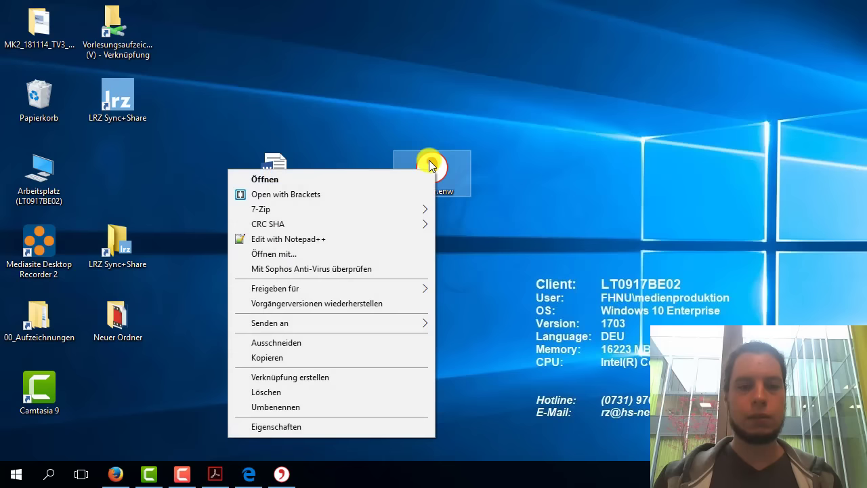
left_click(393, 252)
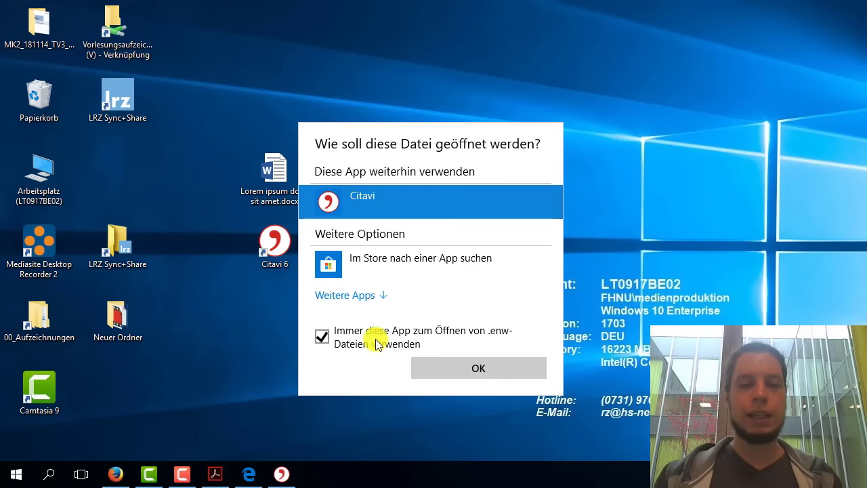
left_click(322, 336)
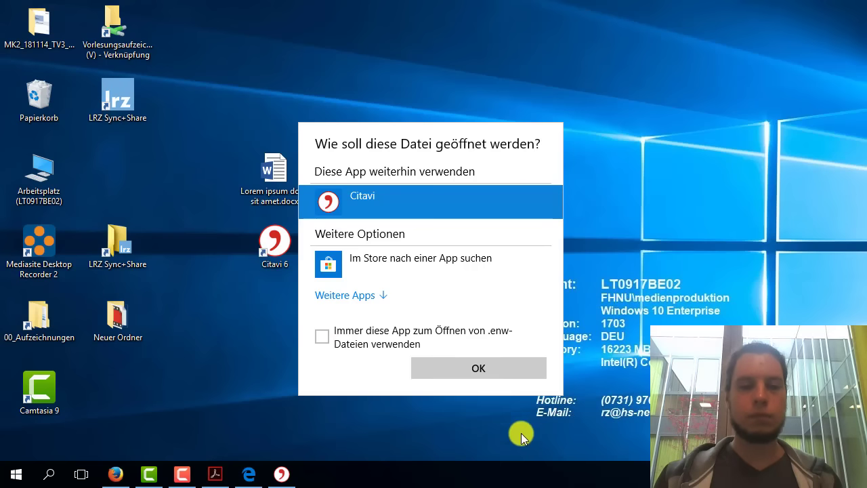
left_click(483, 374)
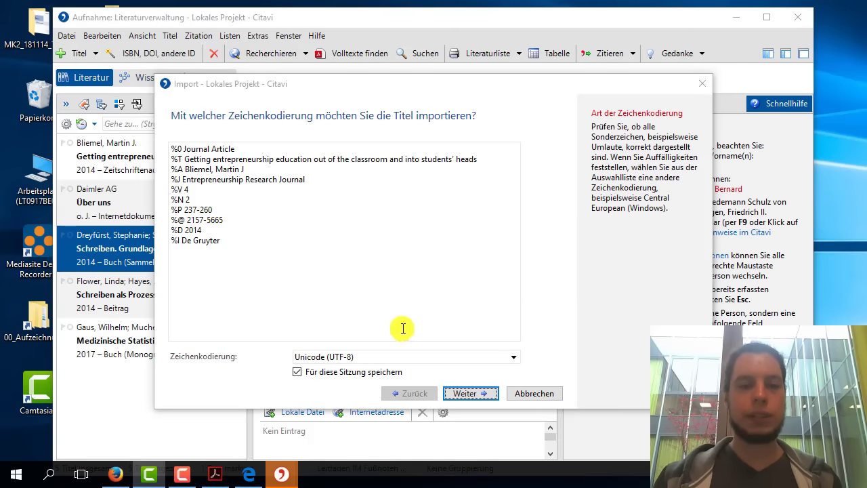
- Import the 2014 article from scholar.enw with UTF-8 encoding and last-name, first-name order
left_click(472, 394)
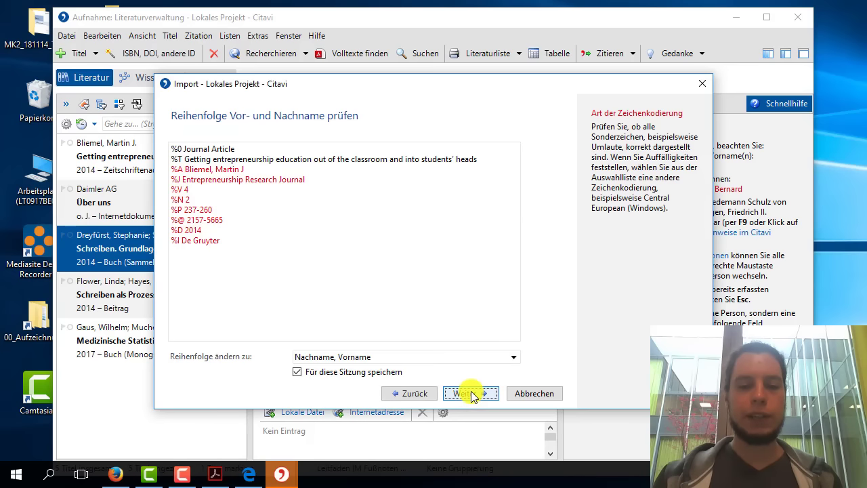
left_click(472, 394)
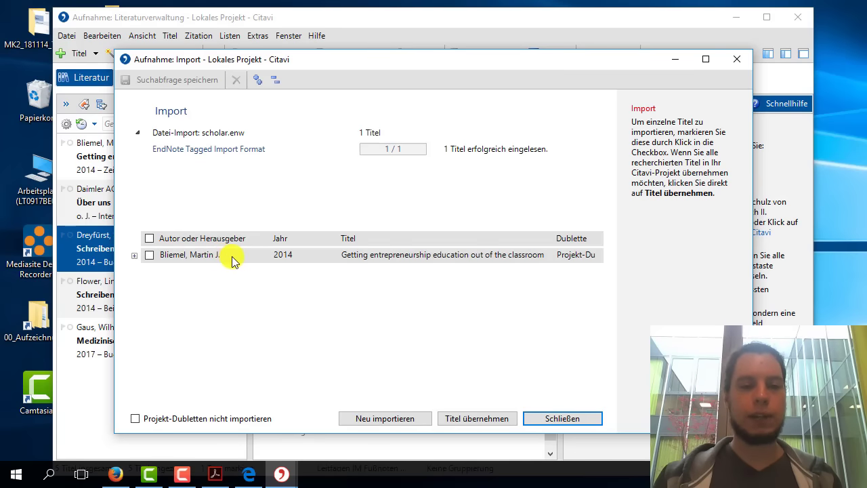
left_click(150, 255)
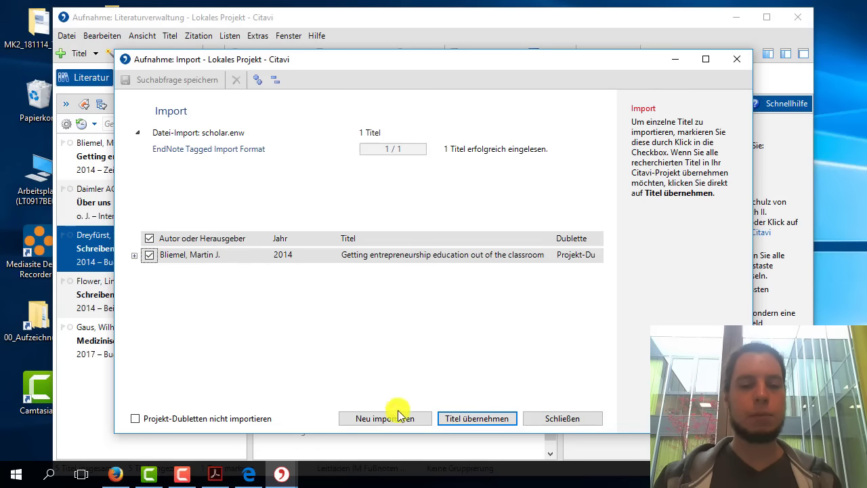
left_click(478, 419)
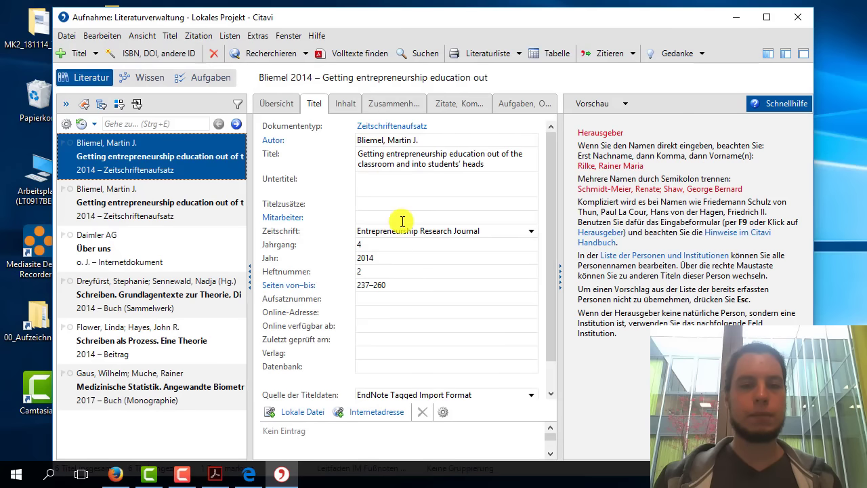
- Delete the duplicate article entry and bring the PDF guide forward
right_click(149, 157)
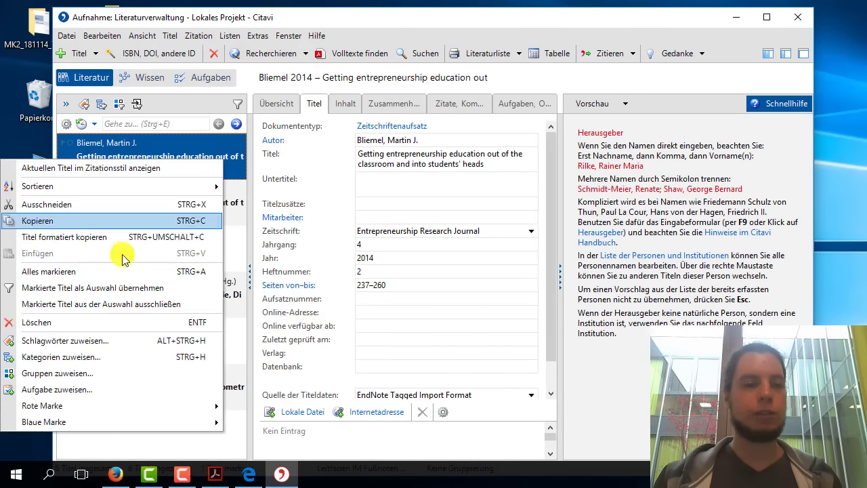
left_click(94, 325)
left_click(423, 287)
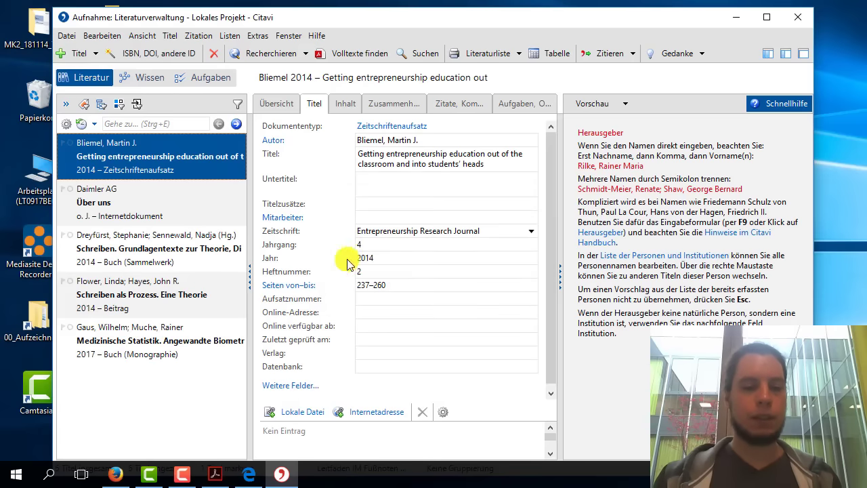
left_click(252, 472)
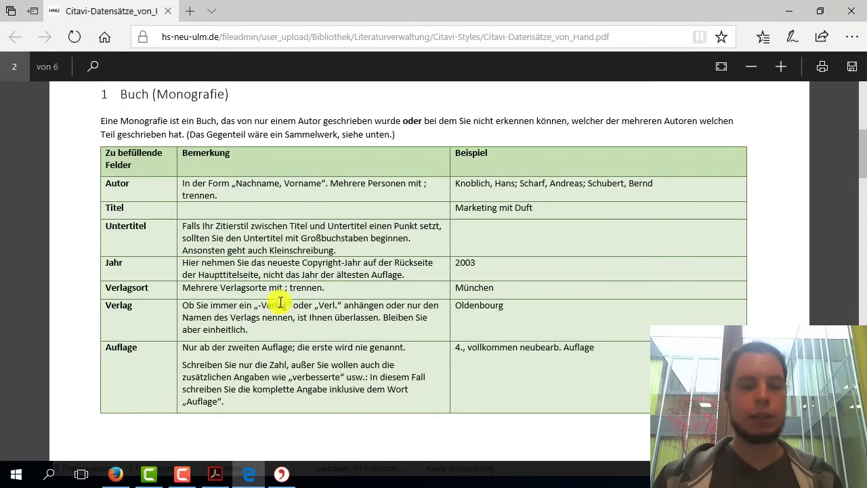
- Close the Scholar citation popup and load the HNU homepage by entering 'hsnu' in the address bar
left_click(115, 473)
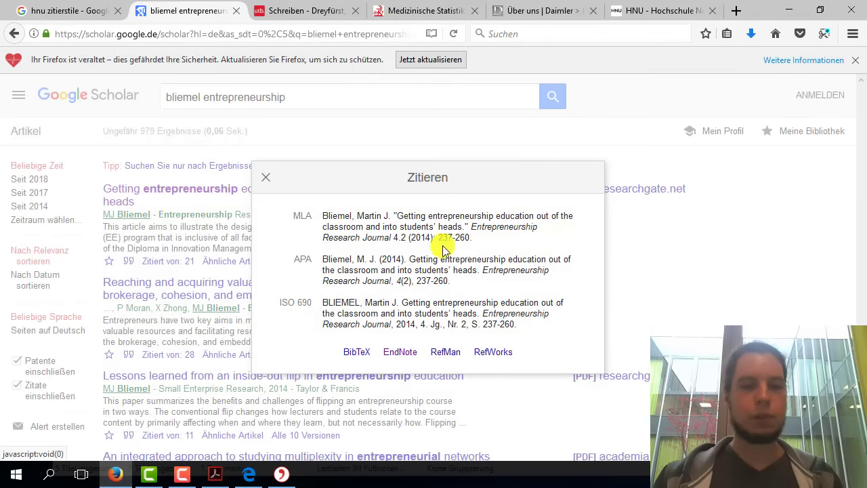
left_click(706, 294)
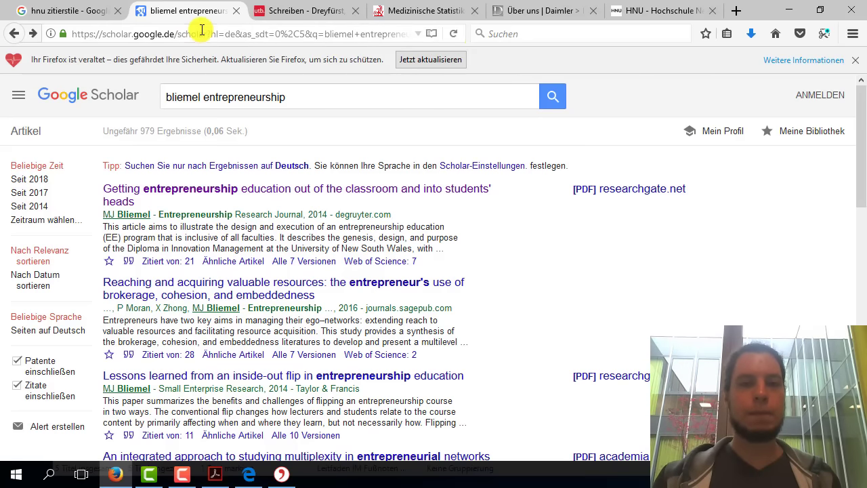
left_click(203, 30)
type("hsnu.de/")
key("Return")
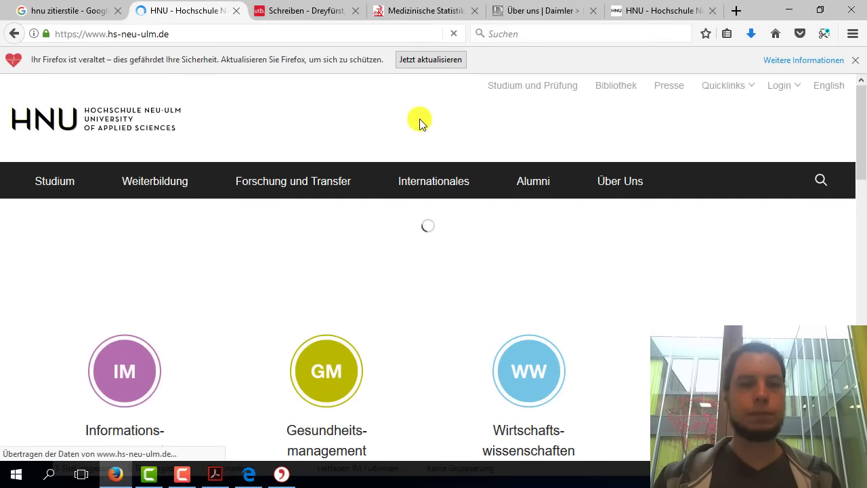
- Dismiss the browser warning and expand Wirtschaftswissenschaften (Top-Datenbanken) on the library's Datenbanken page
left_click(855, 59)
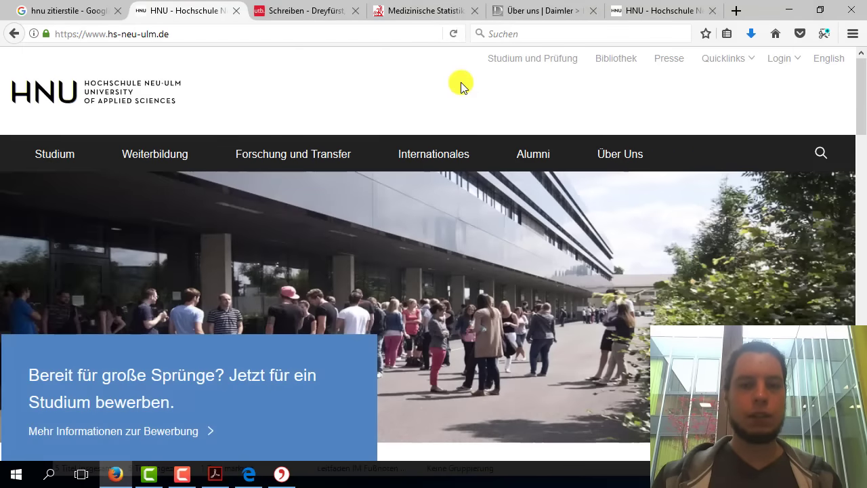
left_click(622, 63)
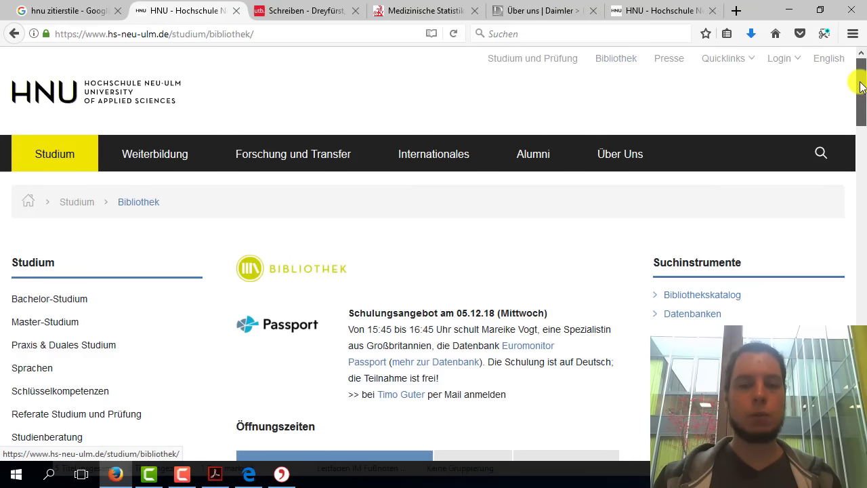
mouse_move(860, 87)
left_mouse_down()
mouse_move(861, 128)
mouse_move(863, 115)
left_mouse_up()
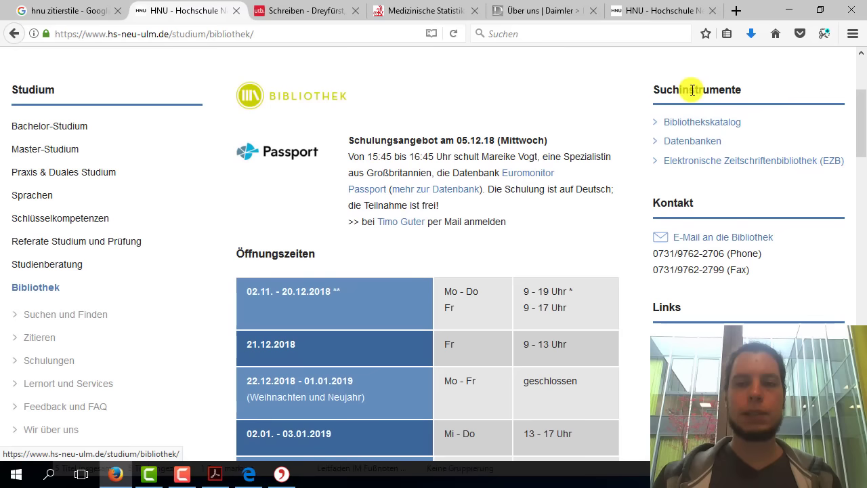
left_click(693, 143)
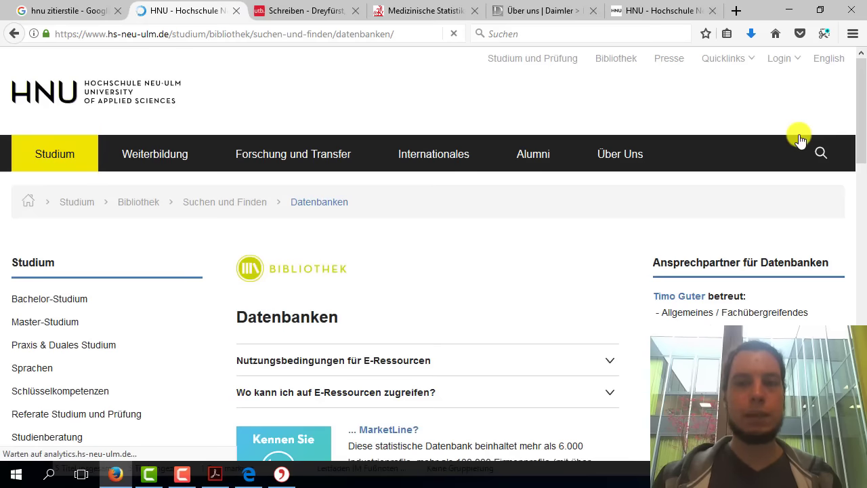
left_click_drag(857, 91, 862, 256)
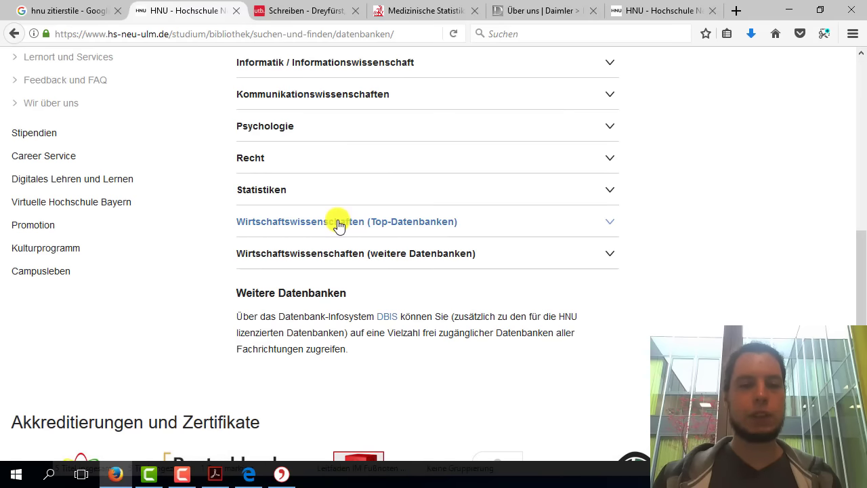
left_click(339, 224)
scroll(424, 223, "down", 2)
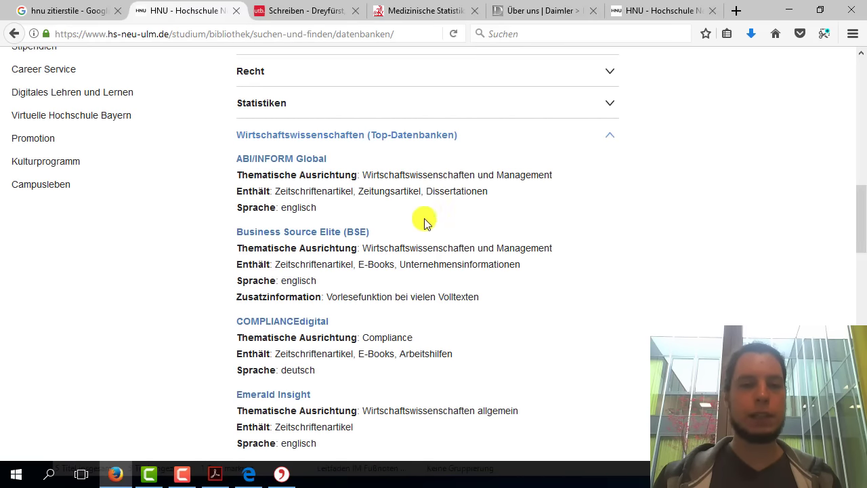
- Open ABI/INFORM Global and search for "risk management"
left_click(286, 164)
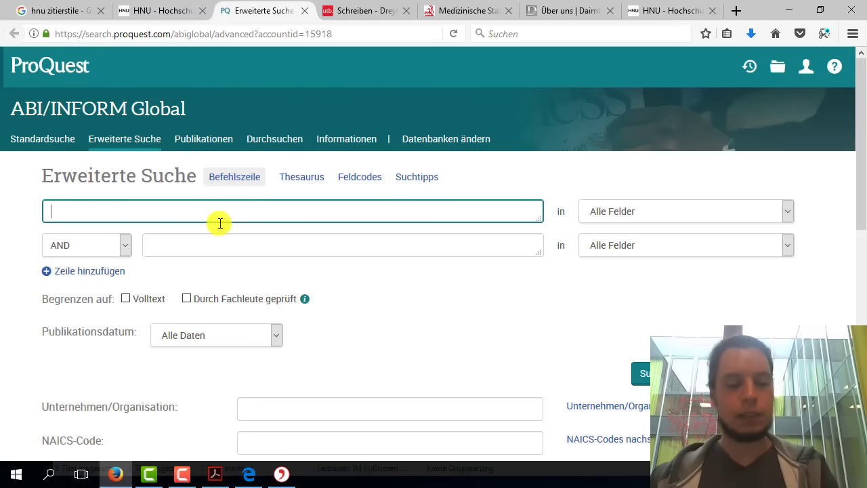
type("\"risk manageme")
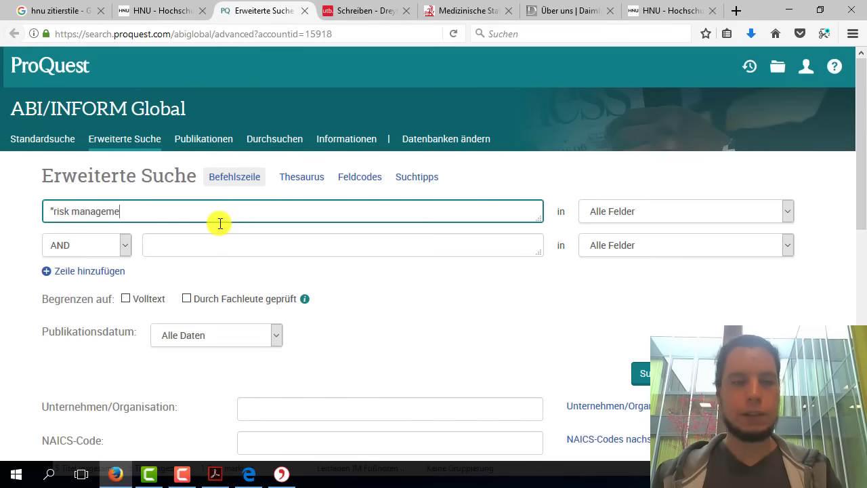
type("nt\"")
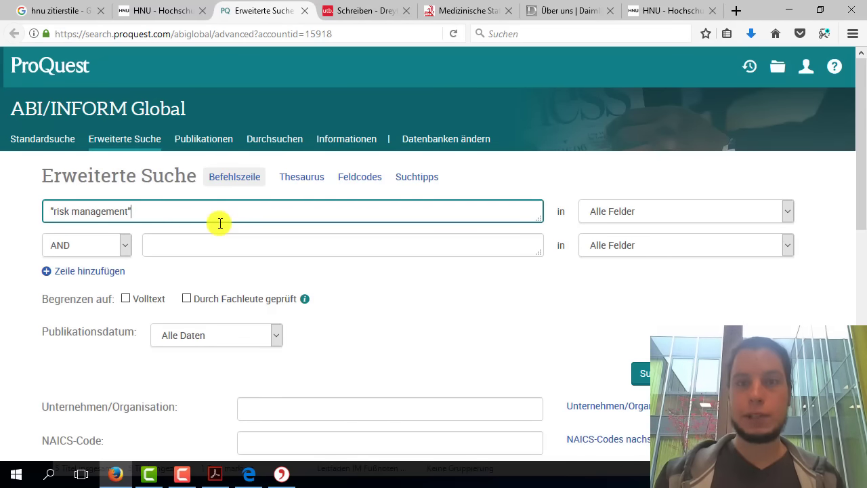
key("Return")
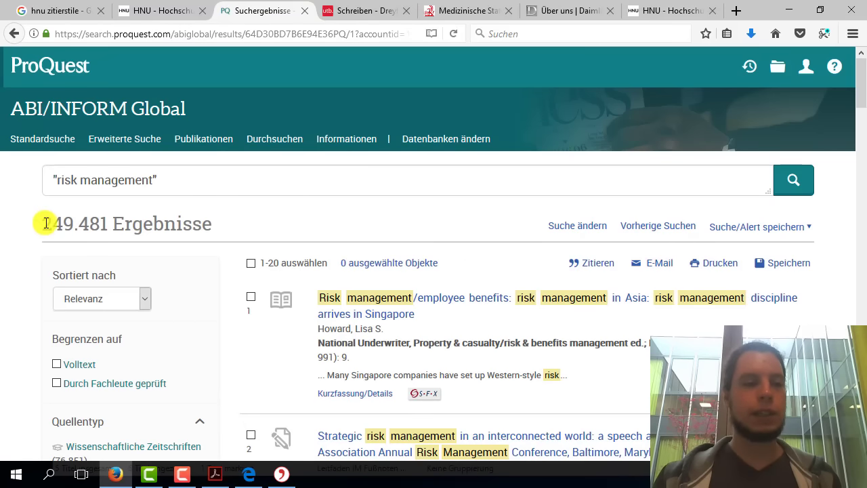
left_click_drag(43, 223, 99, 224)
scroll(615, 191, "down", 5)
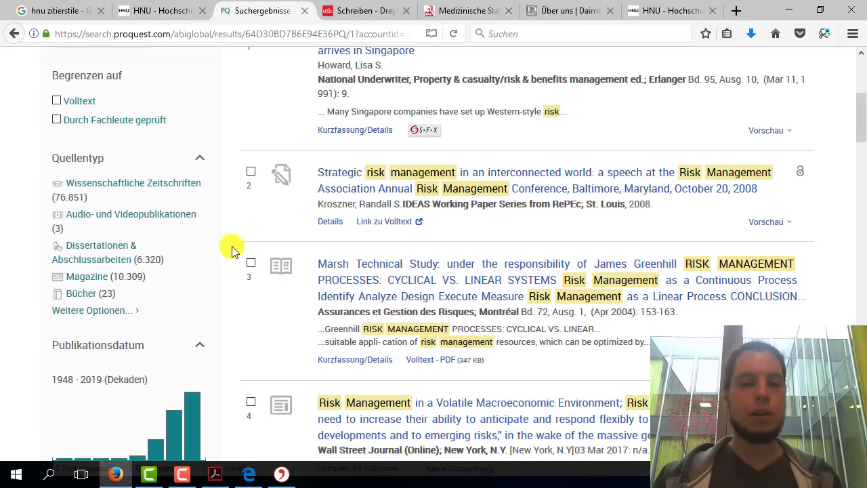
left_click_drag(861, 129, 861, 258)
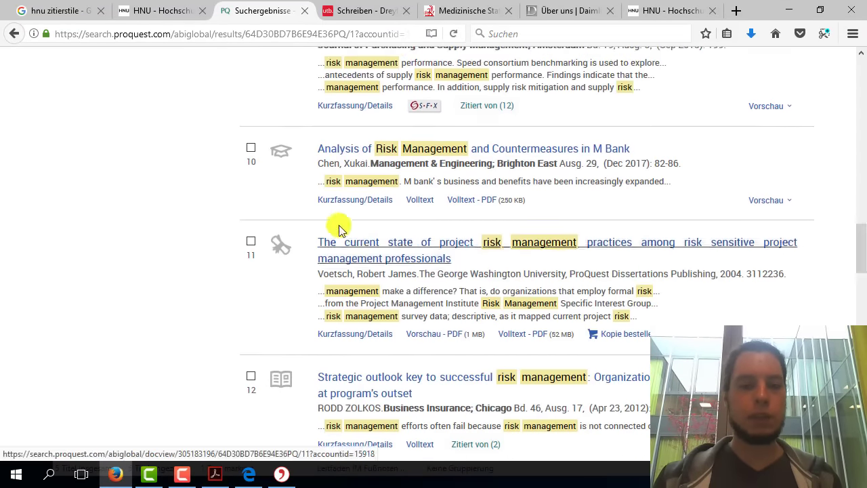
- Mark results 12, 14 and 15 for export
left_click(251, 377)
scroll(634, 285, "down", 3)
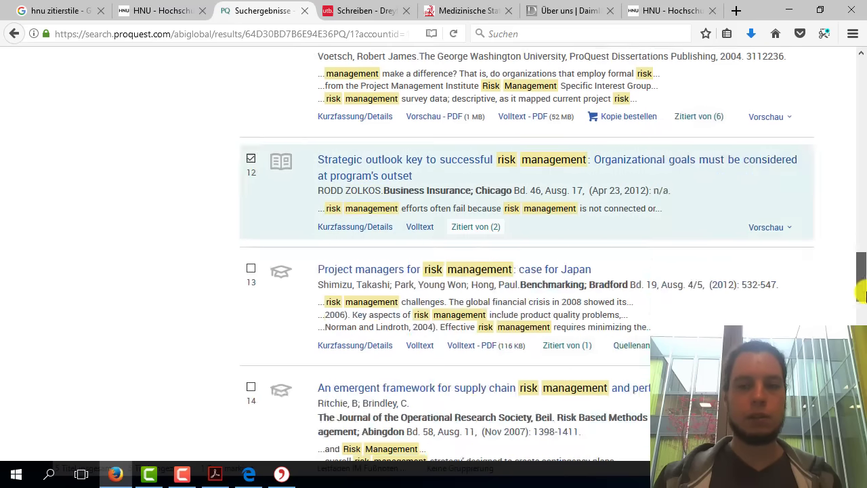
scroll(634, 285, "down", 3)
left_click(251, 206)
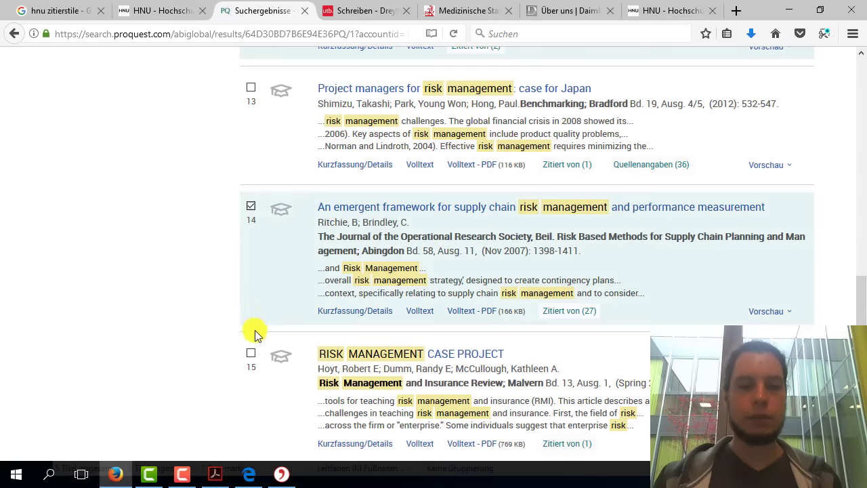
left_click(251, 353)
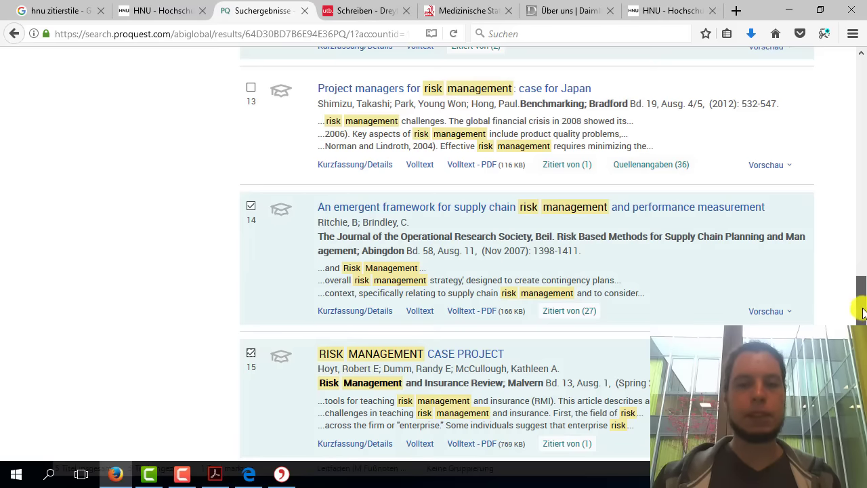
scroll(862, 312, "up", 20)
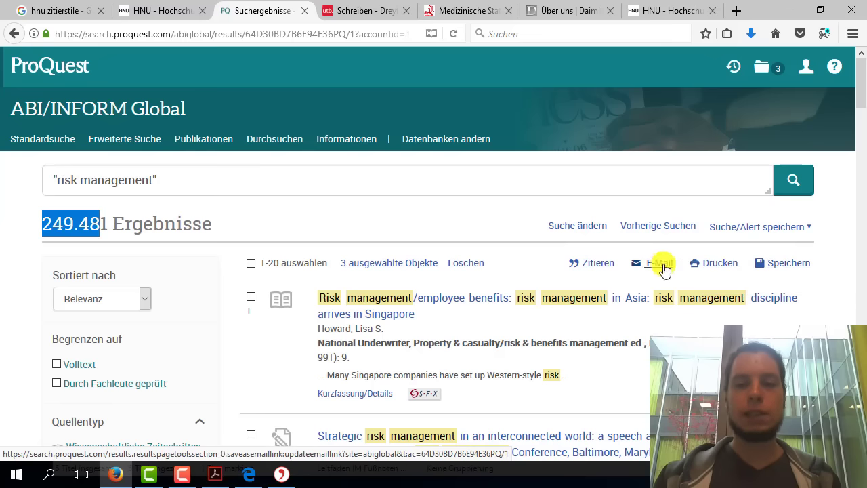
- Export the marked results as RIS and open ProQuestDocuments-2018-11-29.ris in Citavi
left_click(791, 268)
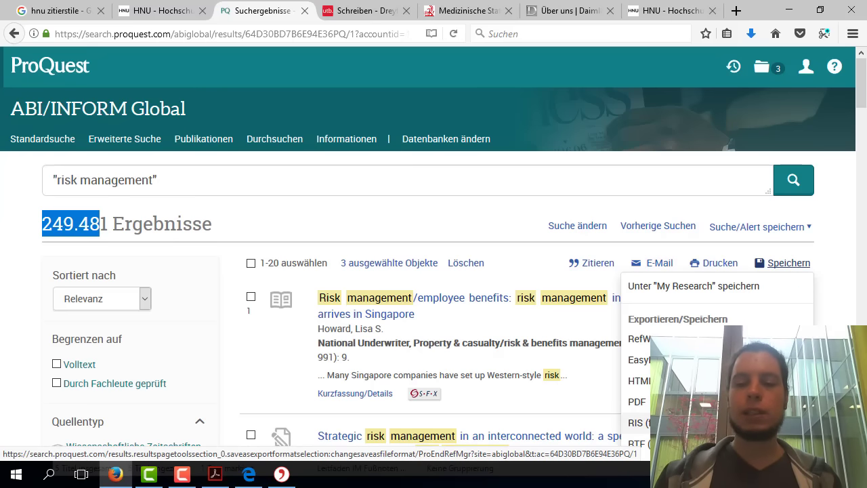
left_click(635, 423)
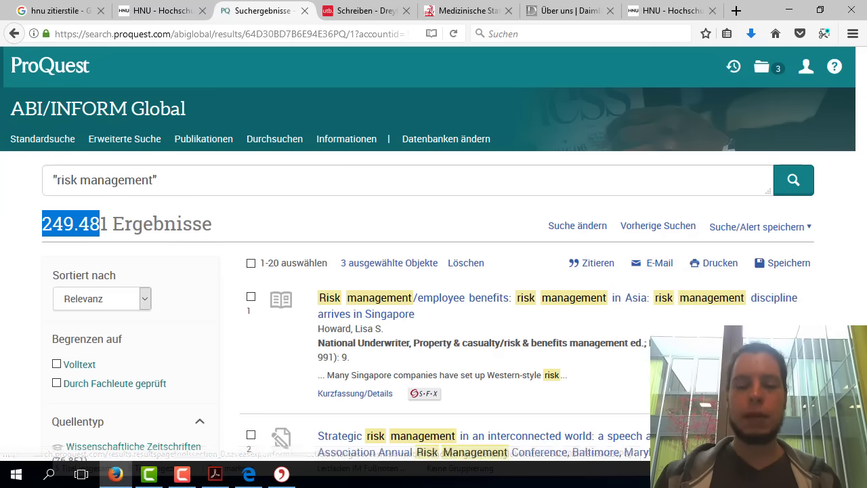
scroll(630, 256, "down", 2)
left_click_drag(630, 253, 625, 297)
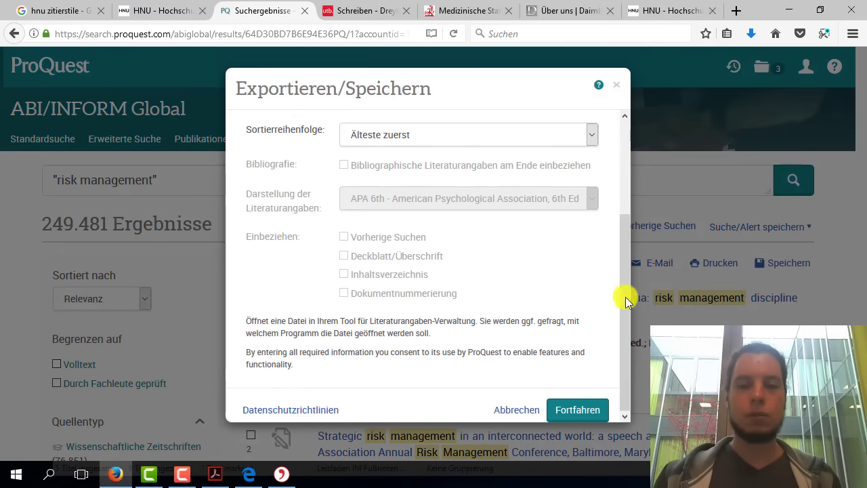
left_click(577, 409)
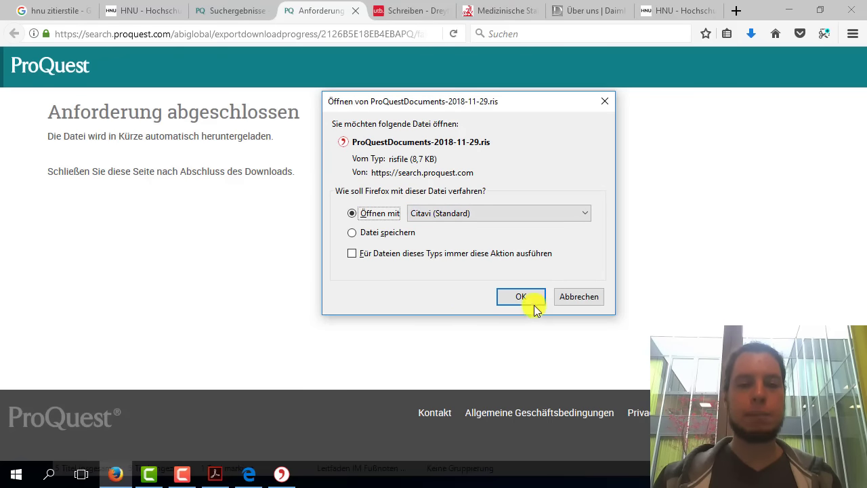
left_click(521, 297)
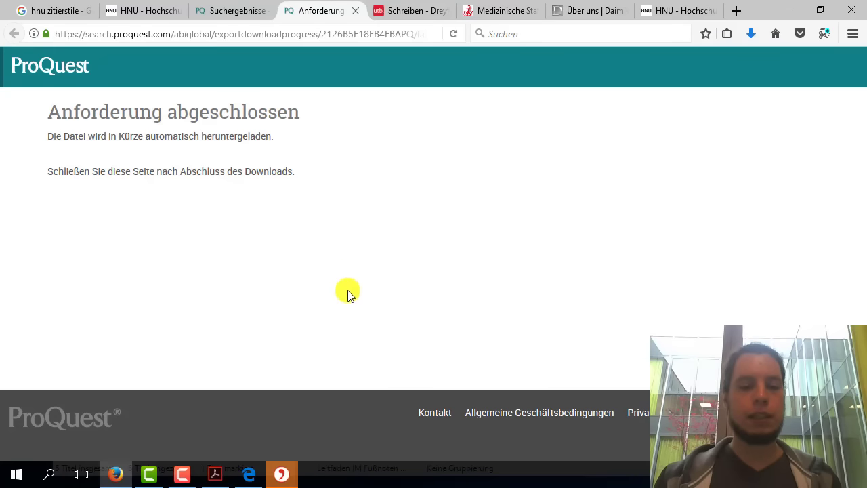
- In Citavi's import wizard, accept UTF-8 encoding and surname-first name order
mouse_move(282, 474)
left_click(369, 424)
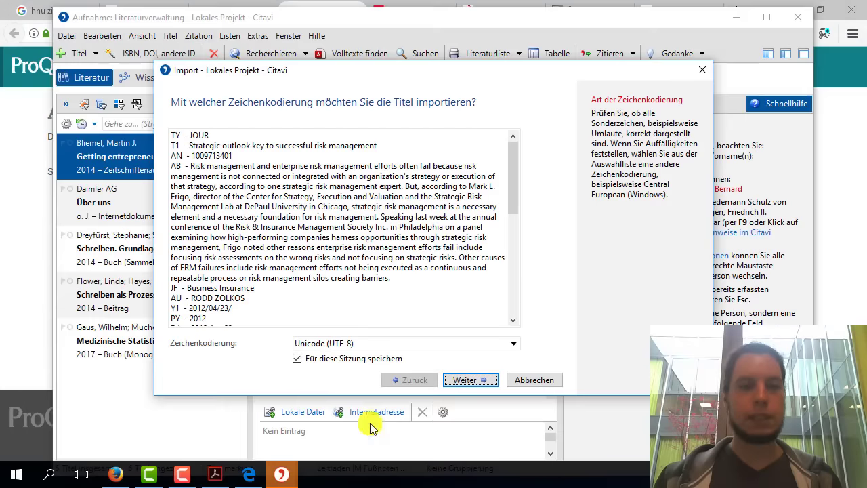
left_click(478, 381)
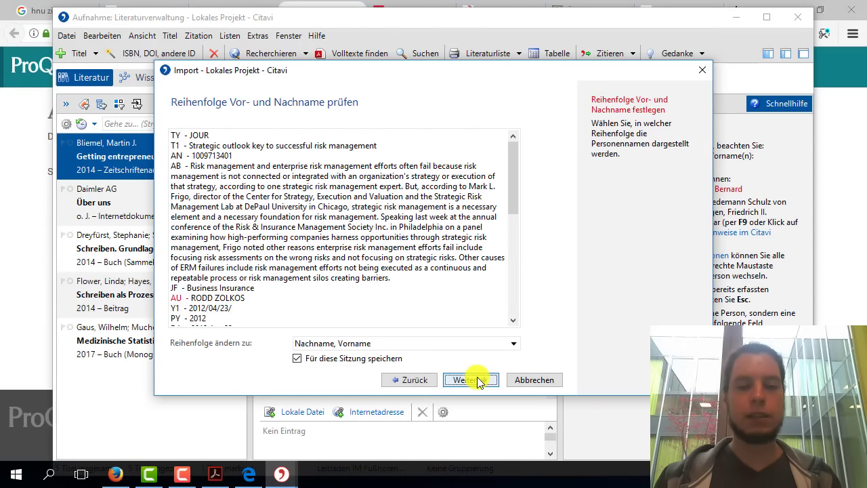
left_click(474, 379)
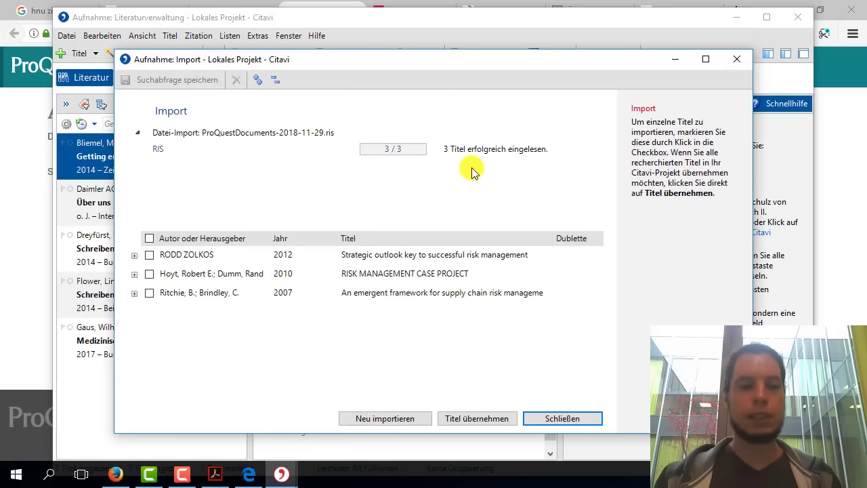
- Import only the checked 2012 Strategic outlook and RISK MANAGEMENT CASE PROJECT titles
left_click(150, 256)
left_click(149, 273)
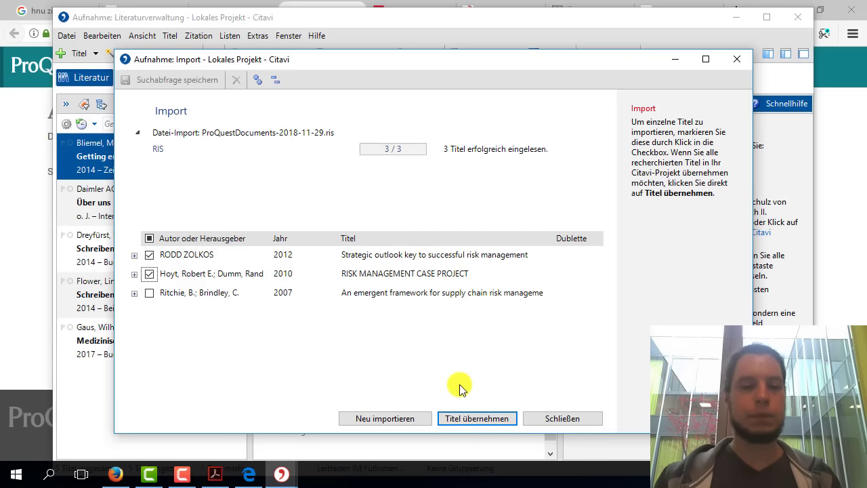
left_click(479, 419)
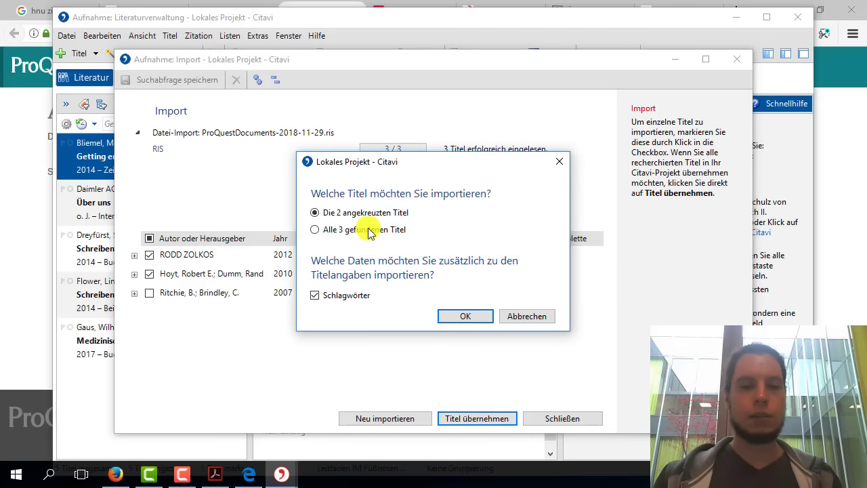
left_click(463, 316)
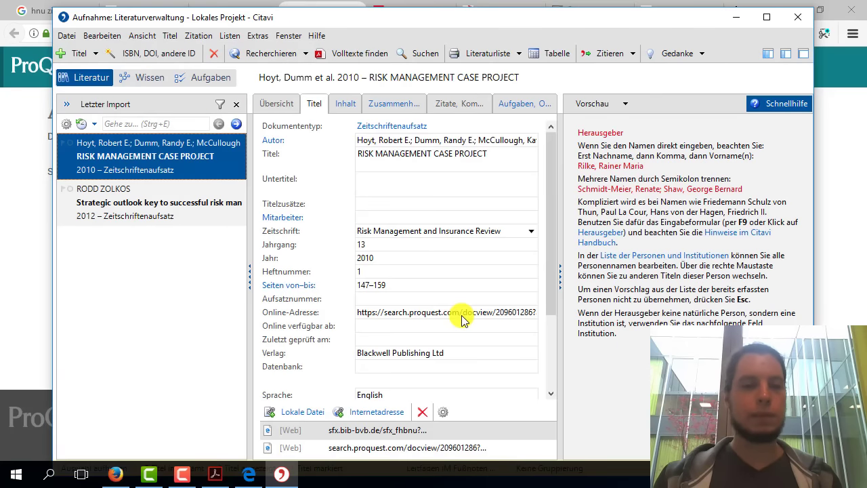
left_click(172, 204)
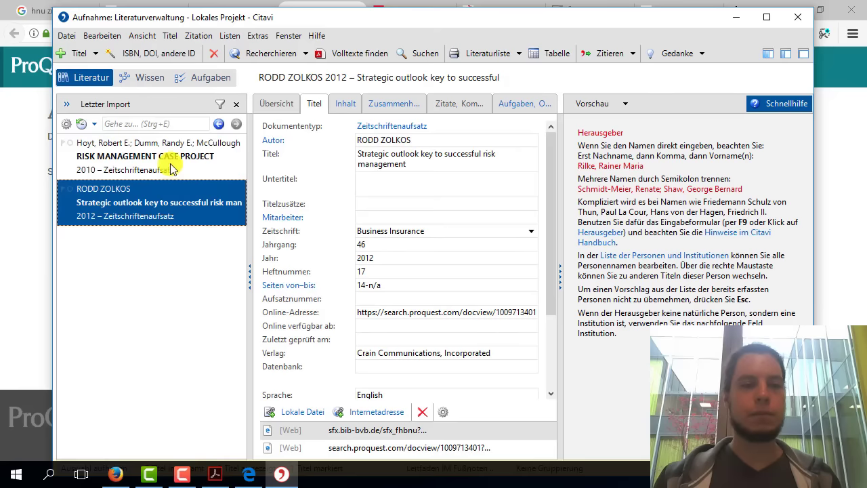
left_click(172, 169)
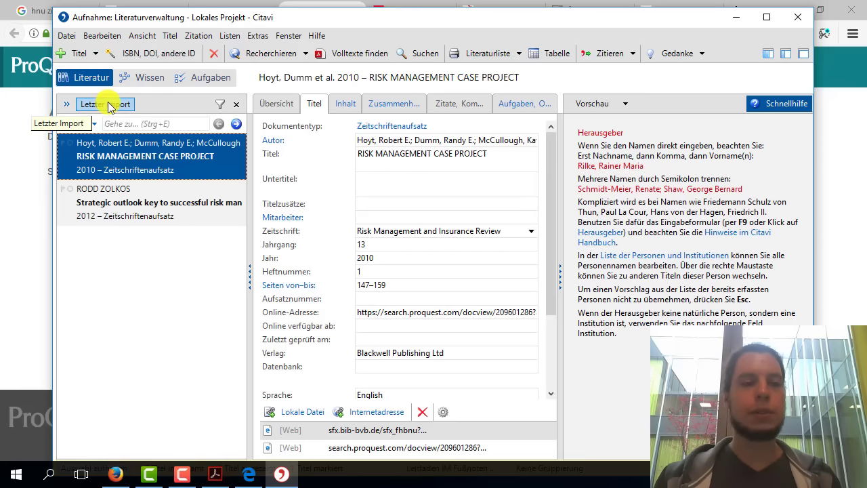
- In the RISK MANAGEMENT CASE PROJECT Autor field, replace the first given name with 'R.'
left_click(175, 203)
left_click(173, 166)
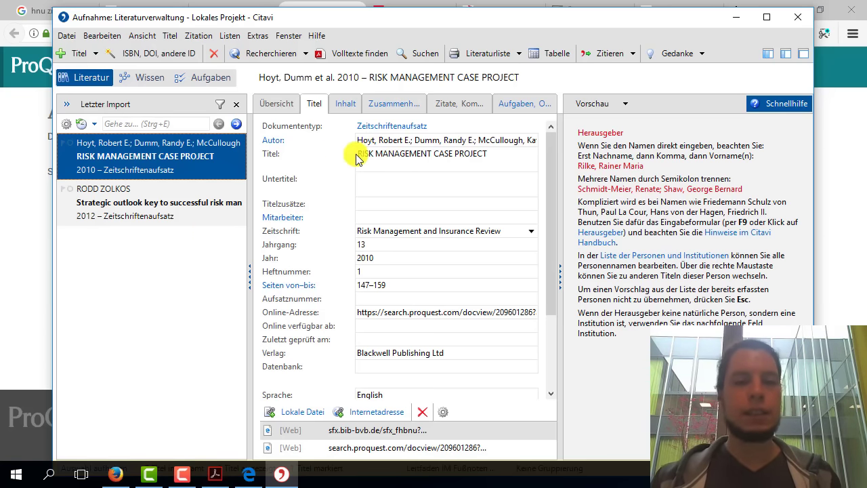
left_click_drag(357, 157, 499, 160)
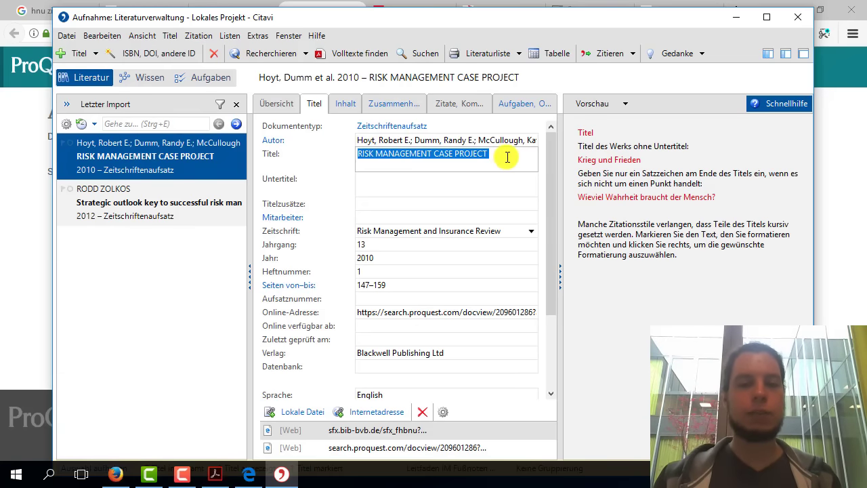
left_click(508, 157)
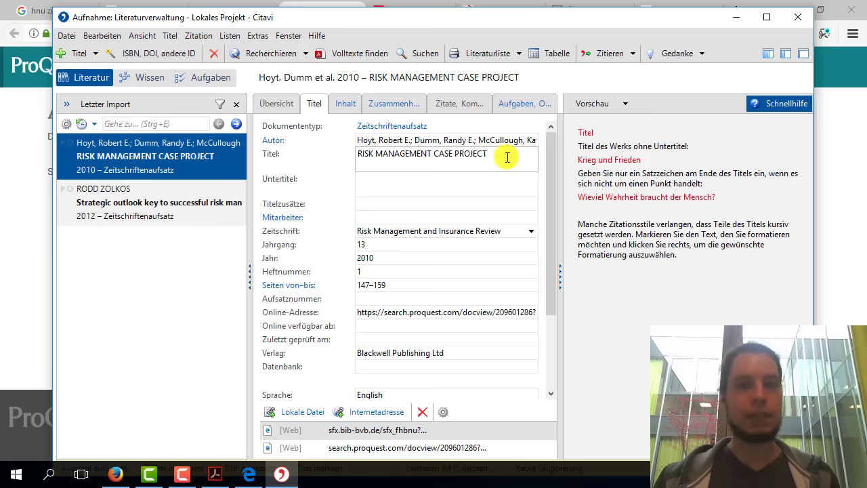
left_click_drag(507, 157, 356, 161)
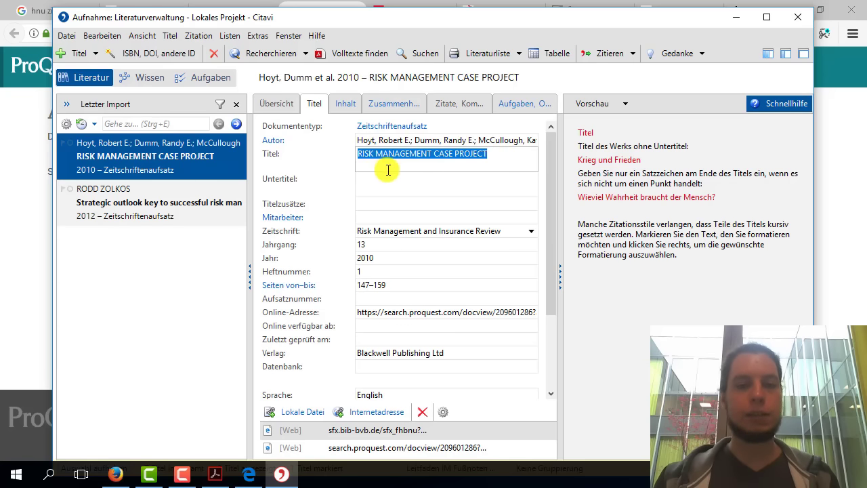
left_click_drag(359, 139, 453, 142)
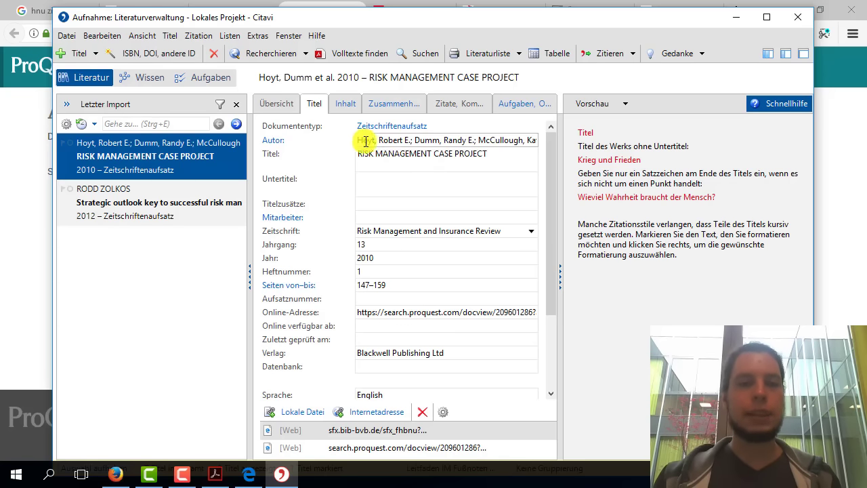
left_click(454, 140)
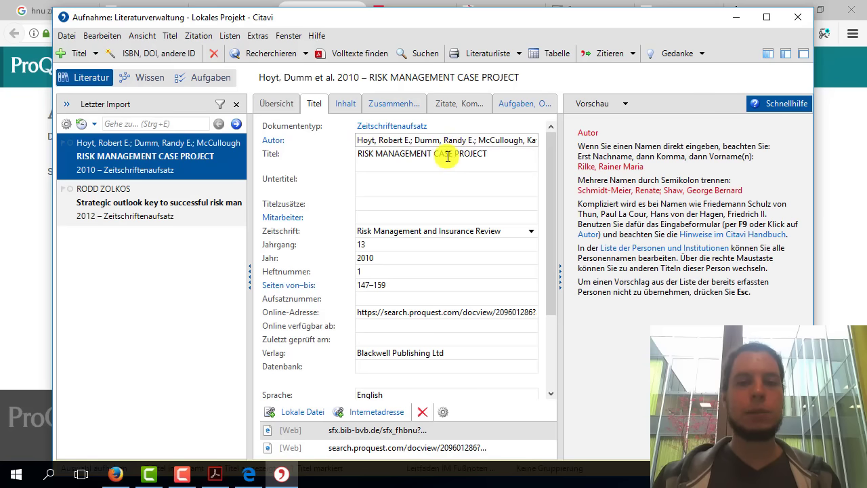
double_click(391, 141)
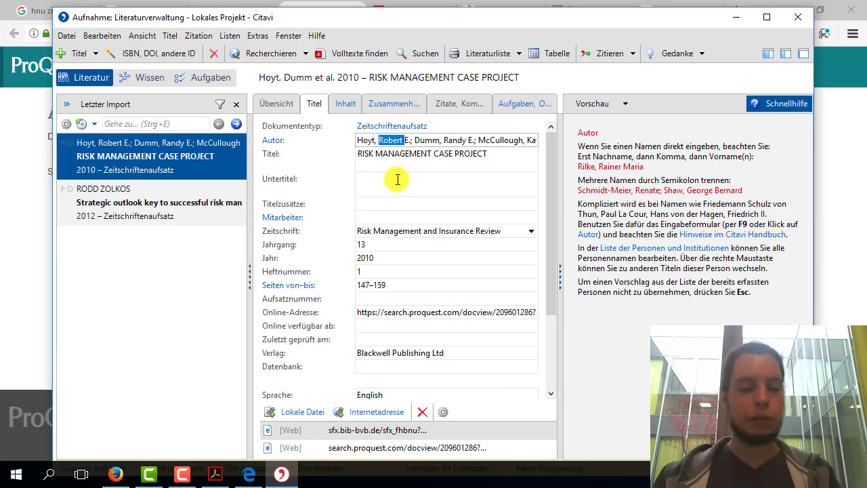
type("R.")
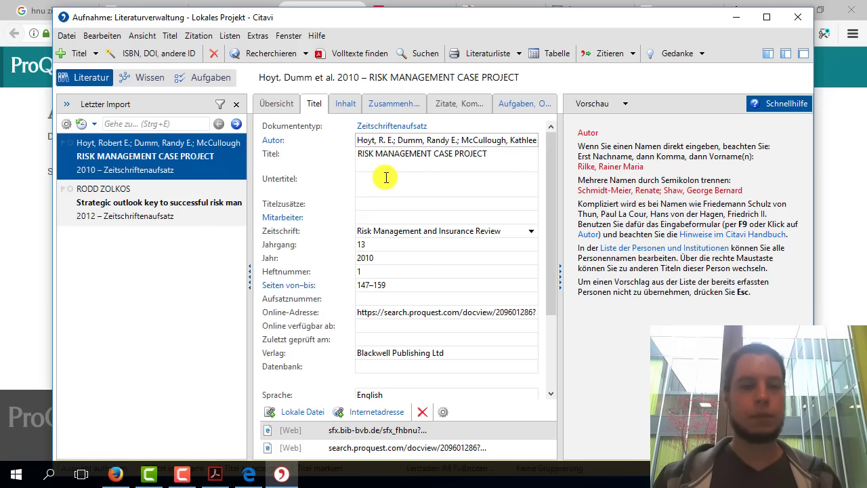
left_click(151, 202)
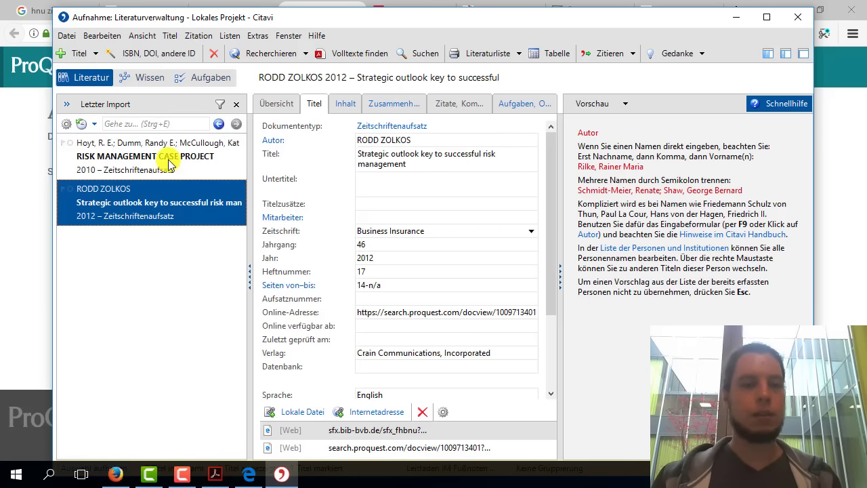
- Clear the Letzter Import filter and delete the RISK MANAGEMENT CASE PROJECT reference
left_click(236, 105)
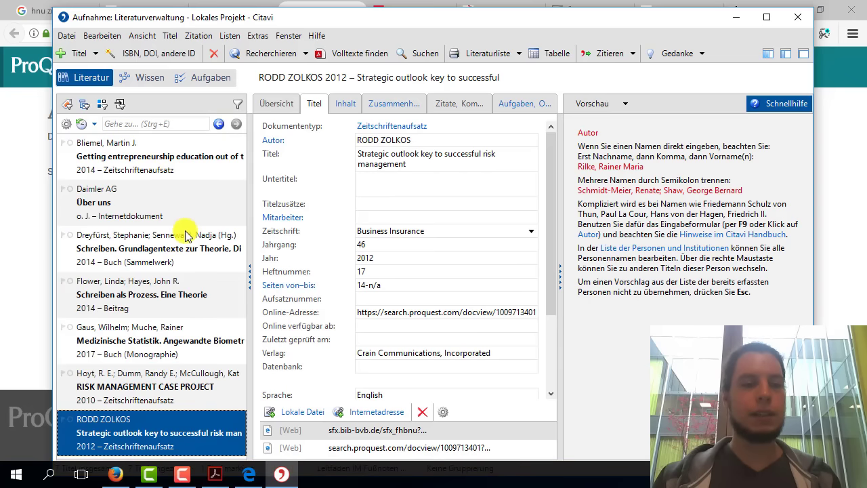
left_click(168, 386)
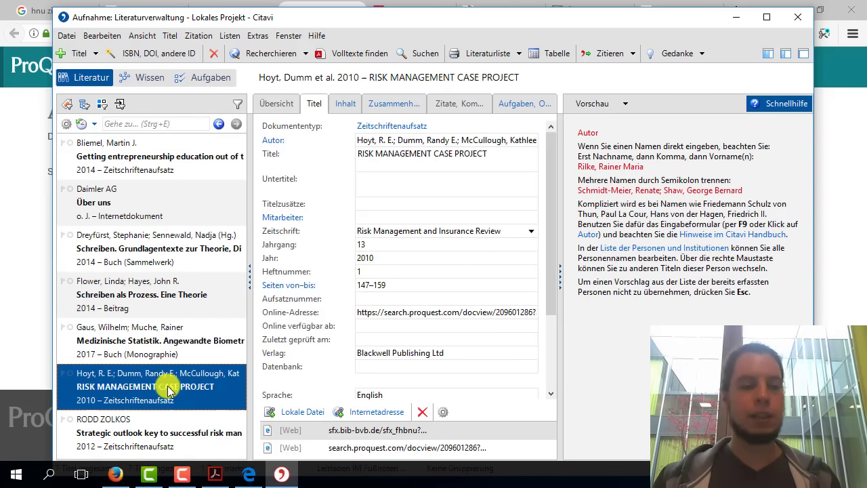
right_click(167, 386)
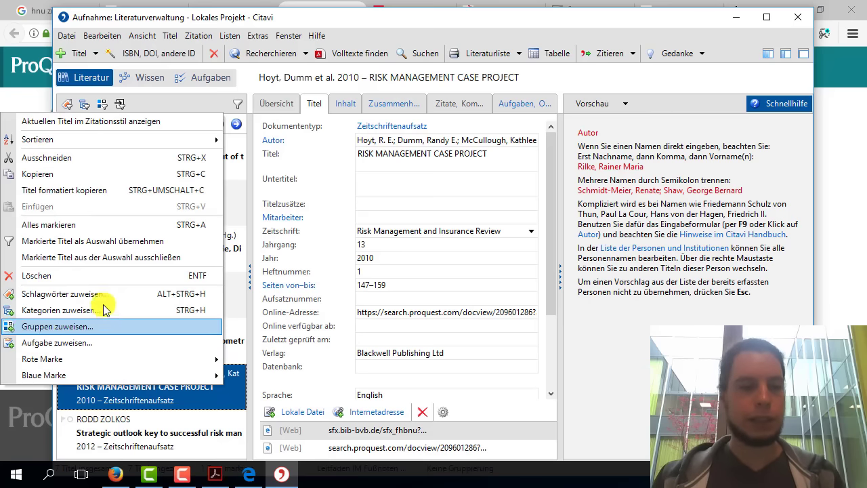
left_click(113, 276)
left_click(441, 286)
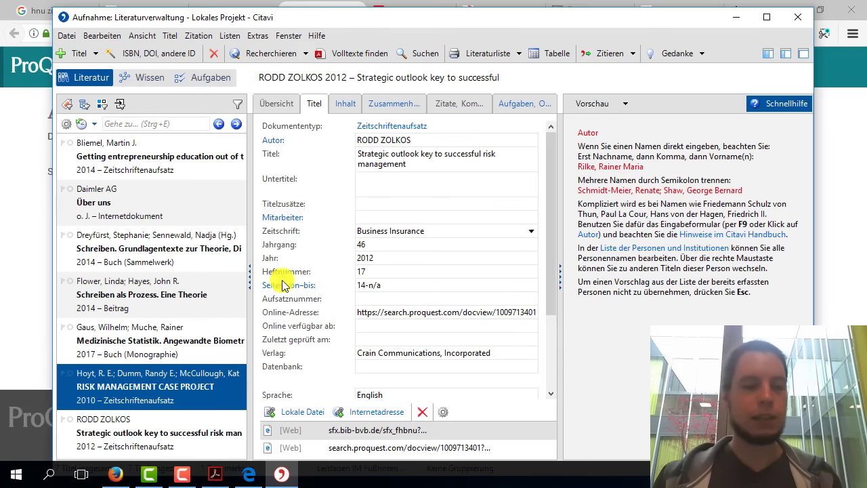
- Delete the Strategic outlook reference and check the 2017 year on Medizinische Statistik
right_click(126, 384)
left_click(91, 272)
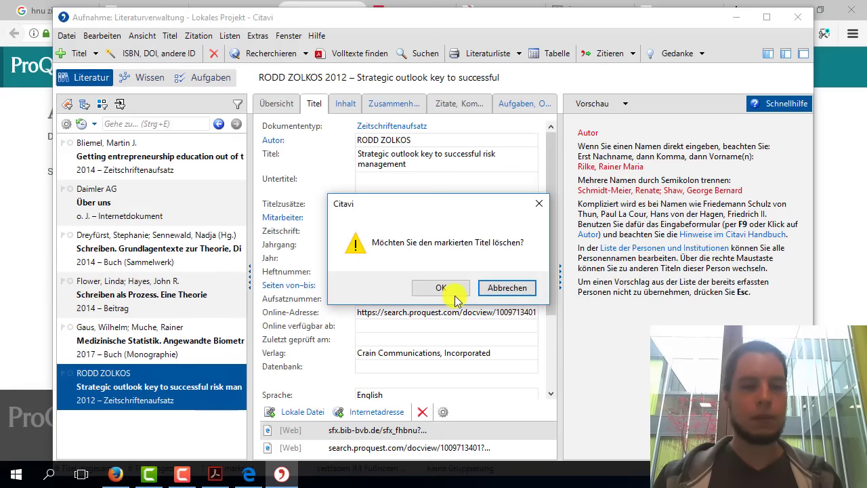
left_click(450, 289)
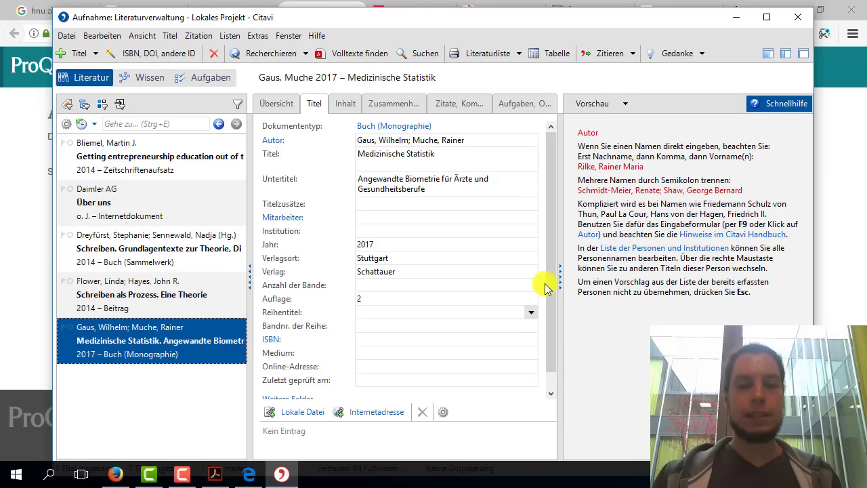
scroll(552, 290, "down", 1)
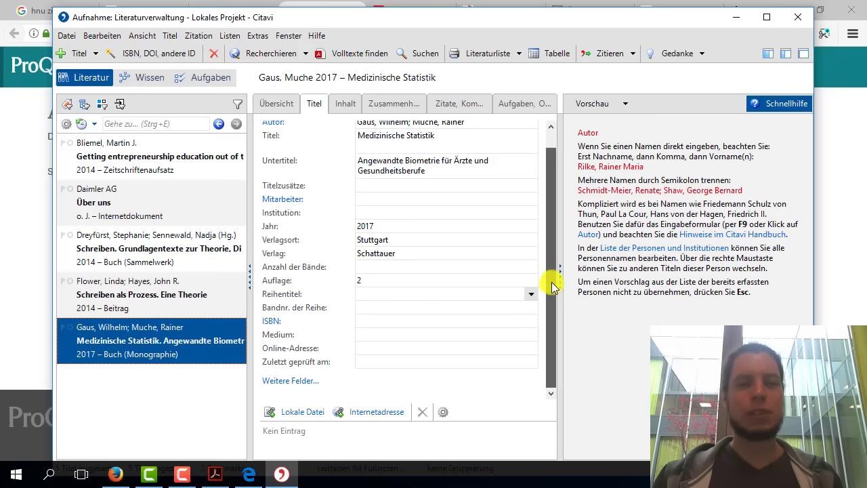
scroll(552, 290, "up", 1)
left_click(452, 244)
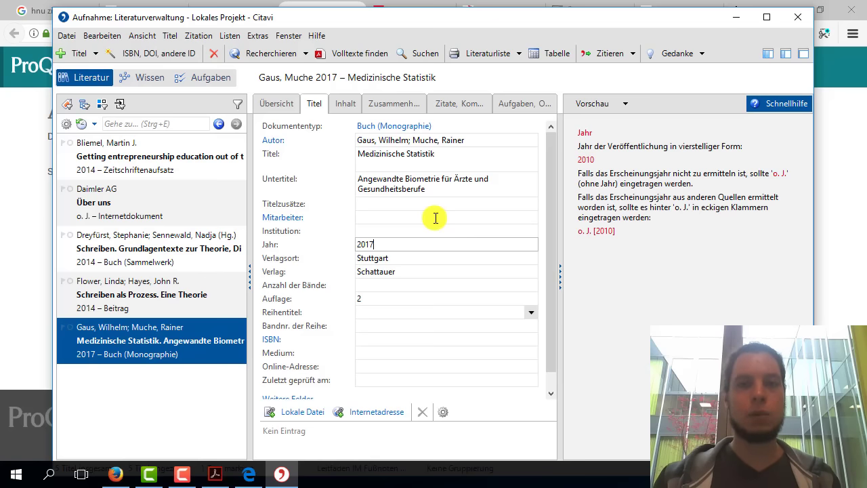
- Return to the HNU website tab and open the library's Zitieren page
left_click(115, 474)
left_click(139, 10)
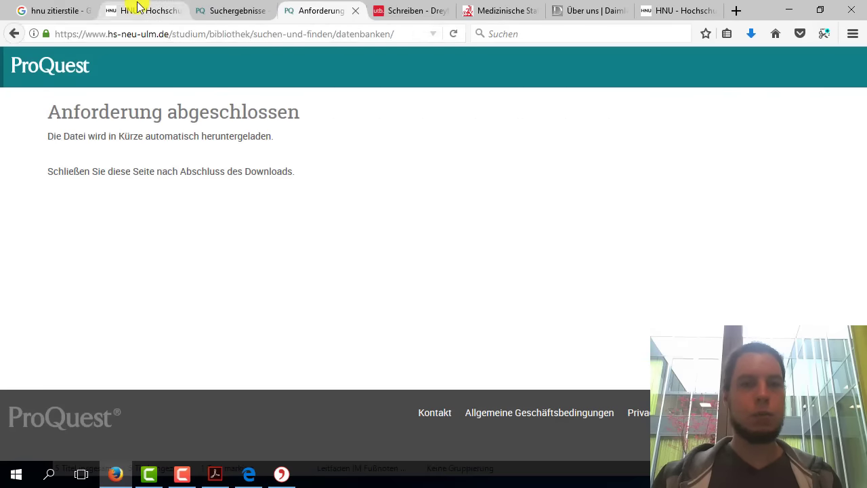
scroll(681, 92, "up", 10)
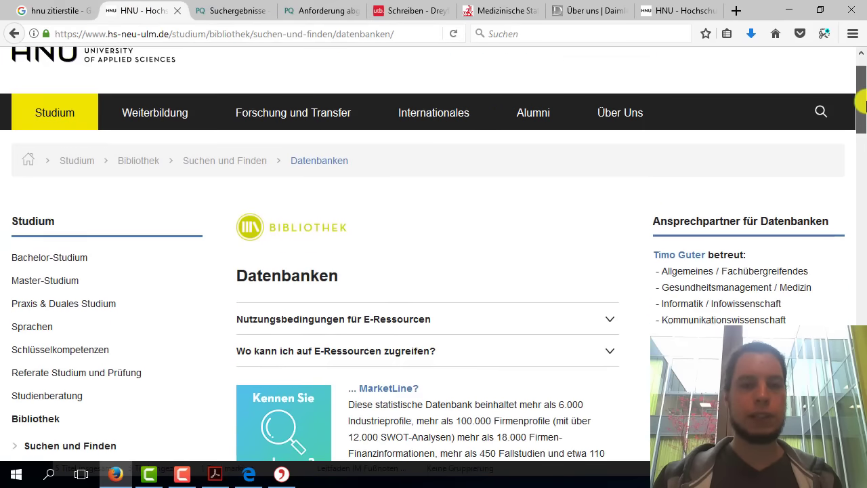
left_click(616, 59)
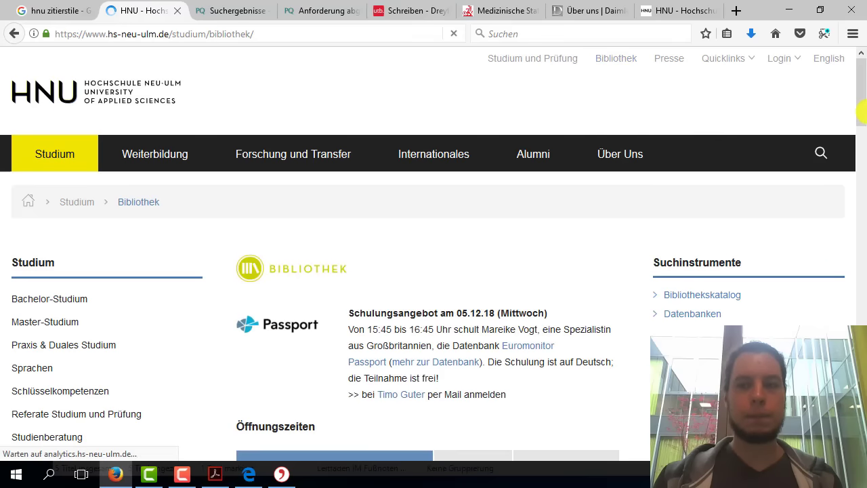
scroll(863, 127, "down", 3)
scroll(863, 127, "down", 6)
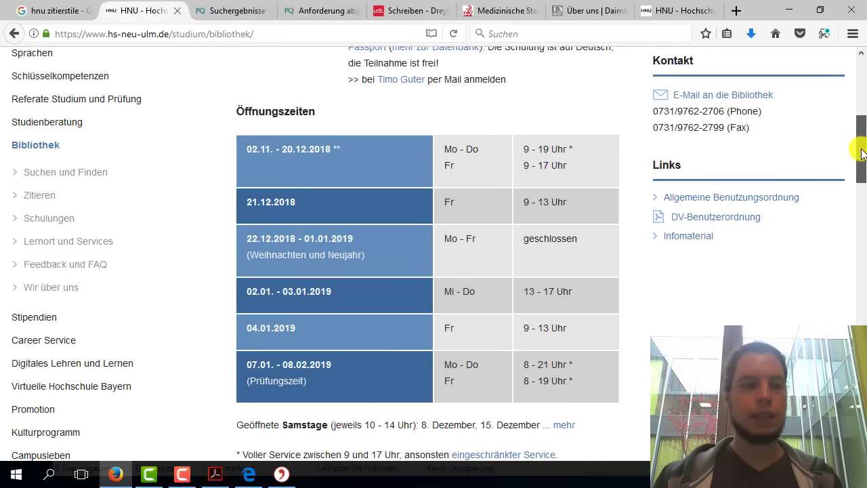
left_click(34, 199)
- Open 'Zitierstile an der HNU' and scroll through the faculty citation style list
left_click_drag(863, 131, 862, 223)
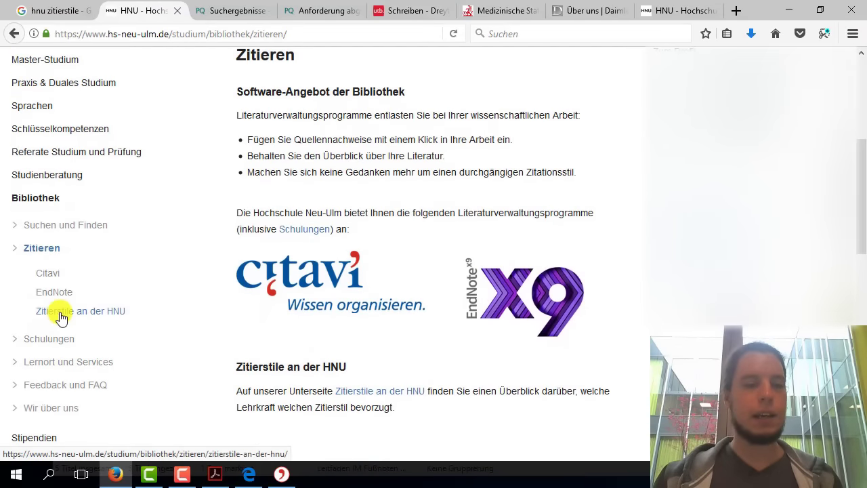
left_click(60, 312)
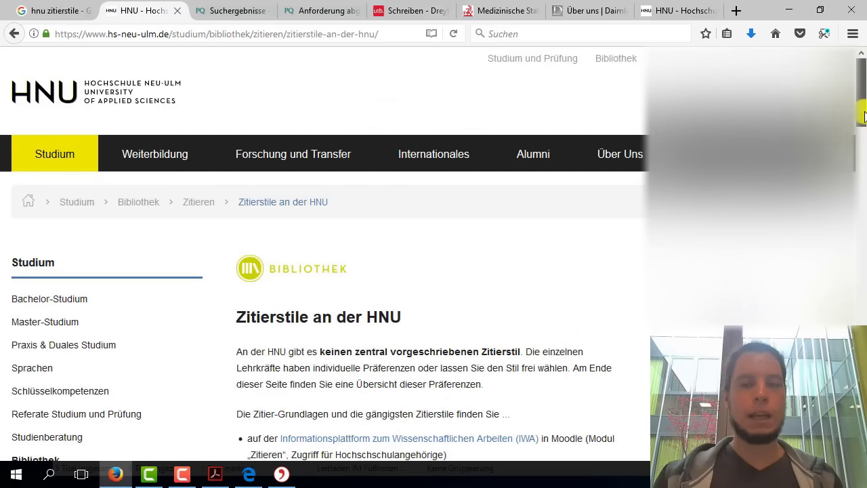
left_click_drag(863, 109, 862, 136)
scroll(864, 138, "down", 2)
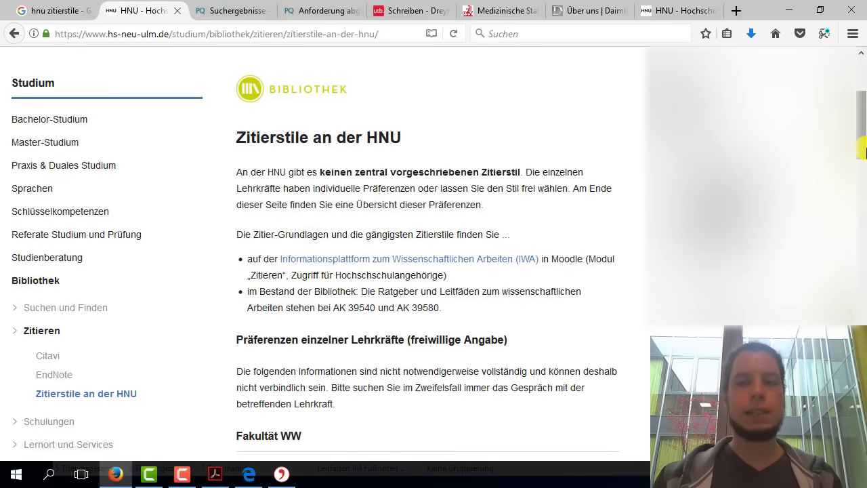
left_click_drag(864, 140, 864, 198)
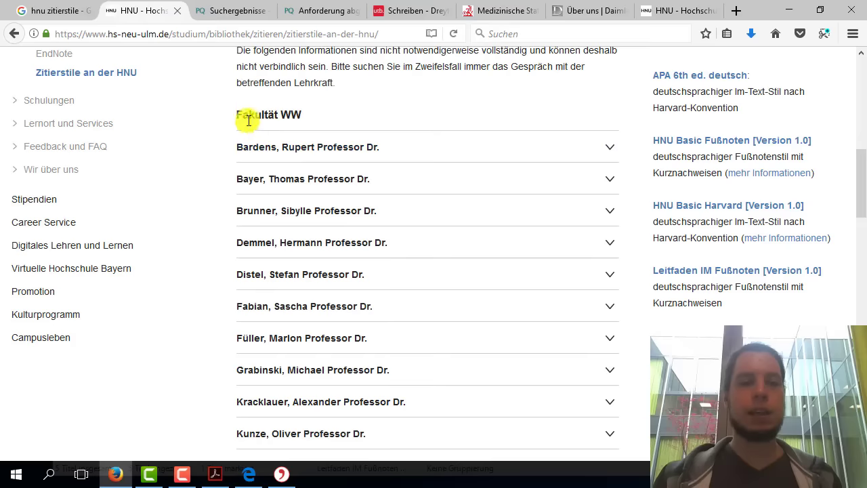
left_click_drag(864, 171, 864, 340)
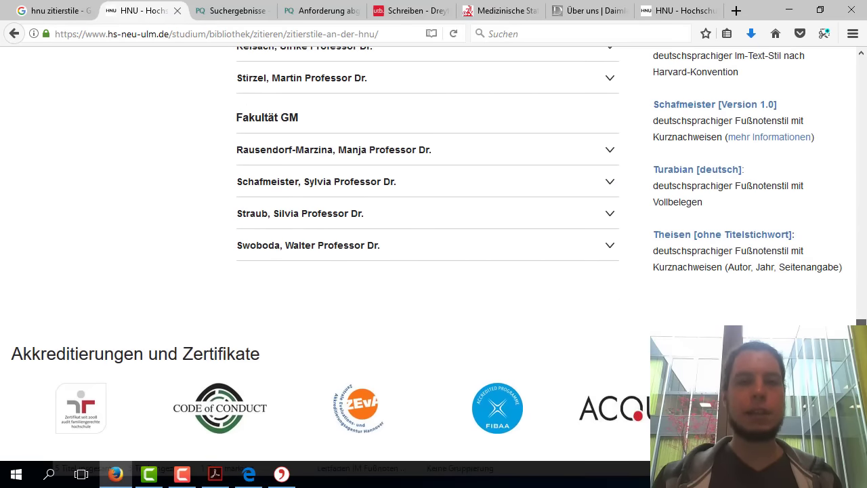
left_click_drag(860, 338, 854, 167)
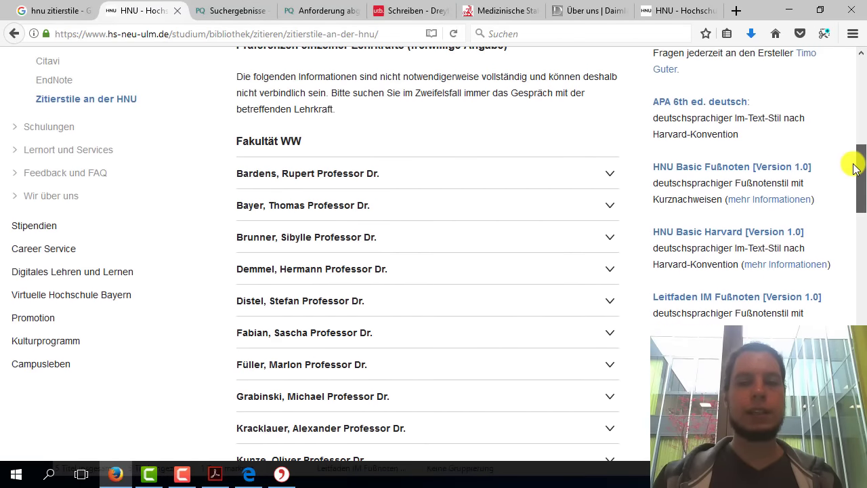
scroll(855, 168, "up", 1)
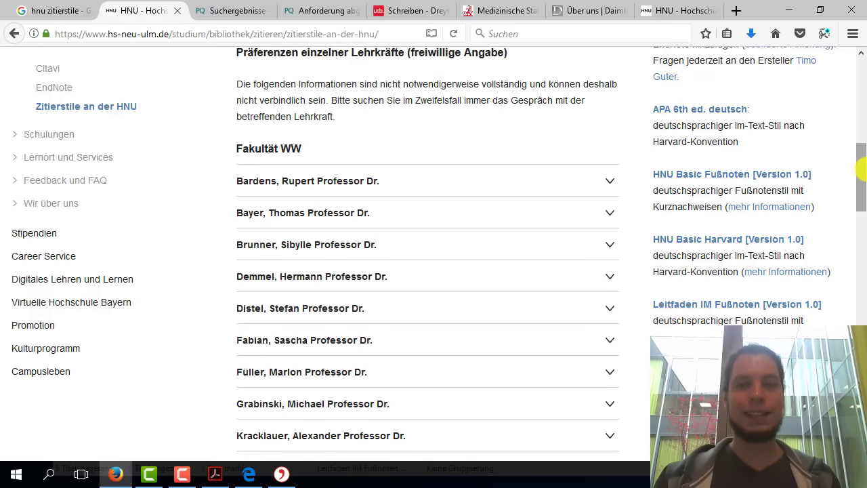
left_click_drag(861, 169, 864, 246)
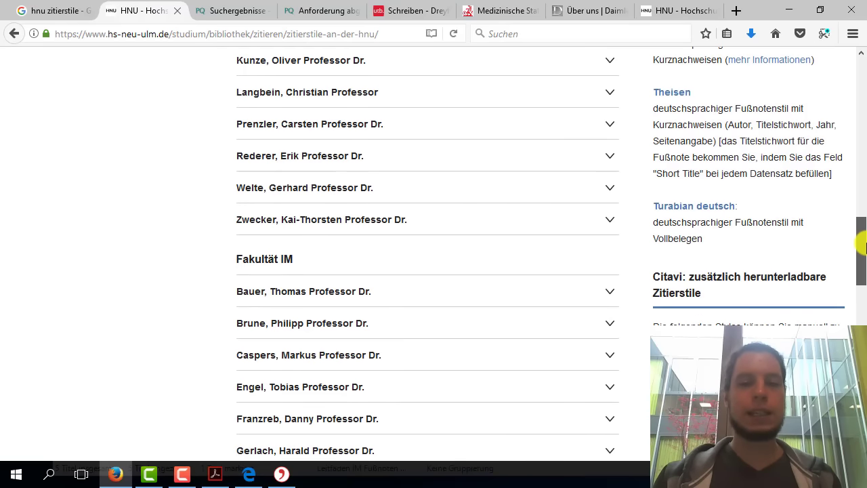
- Expand a lecturer's entry and highlight the recommended BFuP journal and Citavi style
left_click(278, 157)
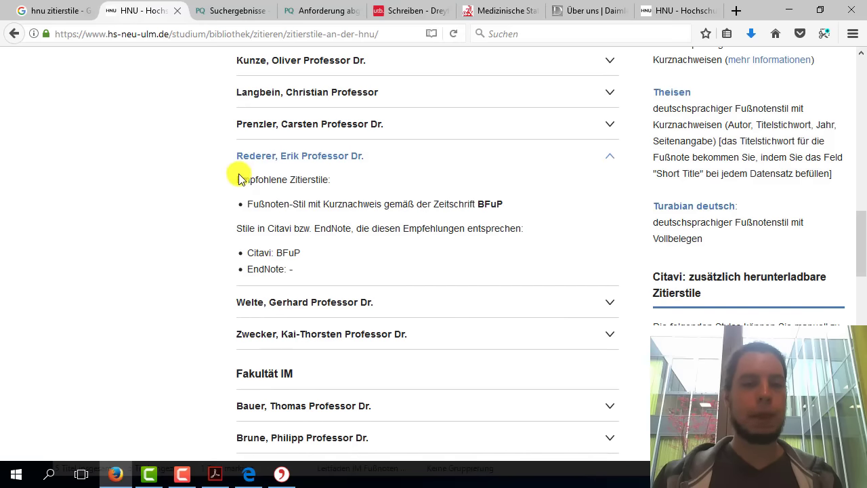
left_click_drag(242, 179, 316, 180)
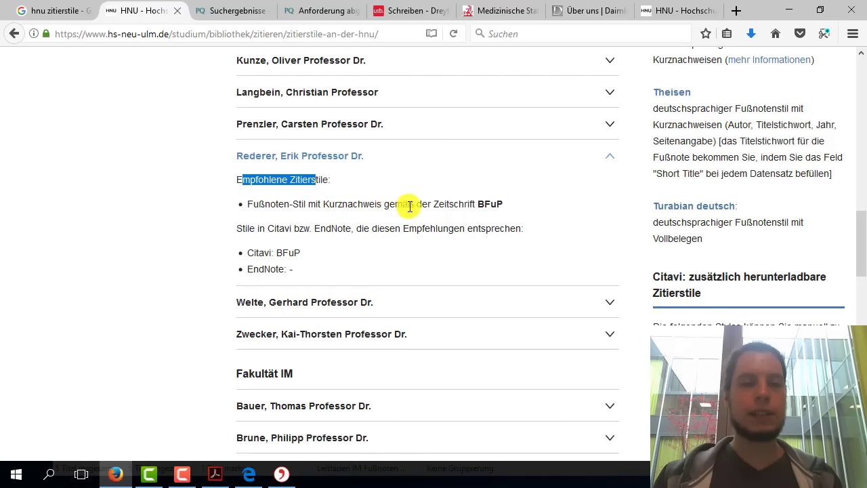
left_click_drag(476, 204, 515, 210)
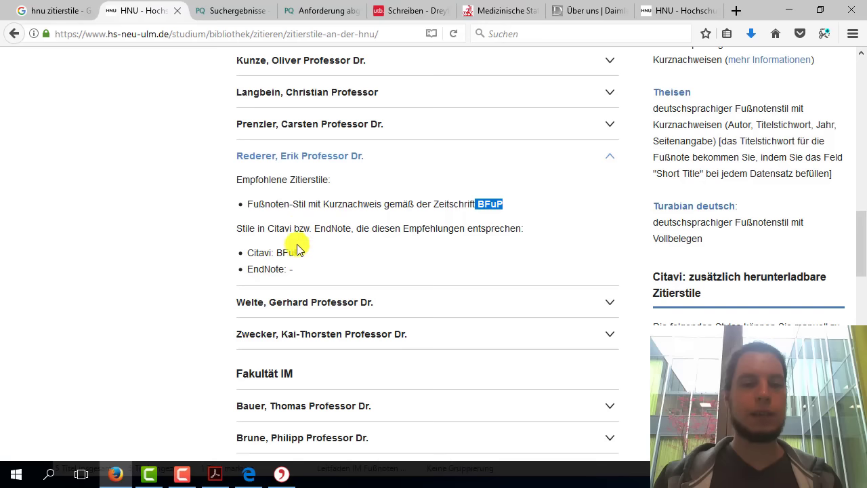
left_click(255, 253)
left_click_drag(278, 253, 309, 258)
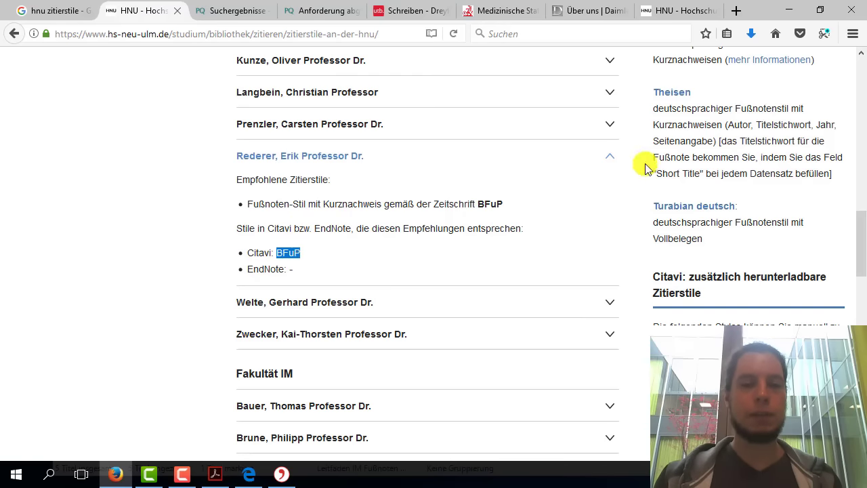
left_click_drag(858, 242, 860, 184)
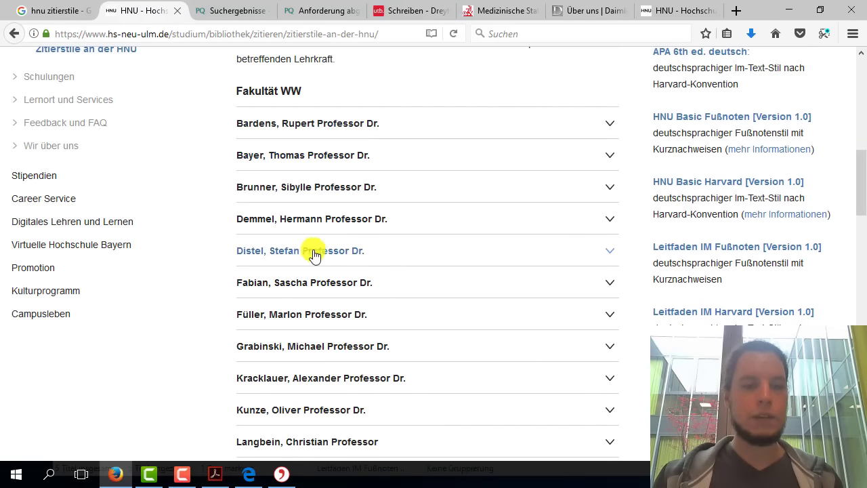
- Check another lecturer's note that any style works, then collapse it and return to Fakultät WW
left_click(340, 346)
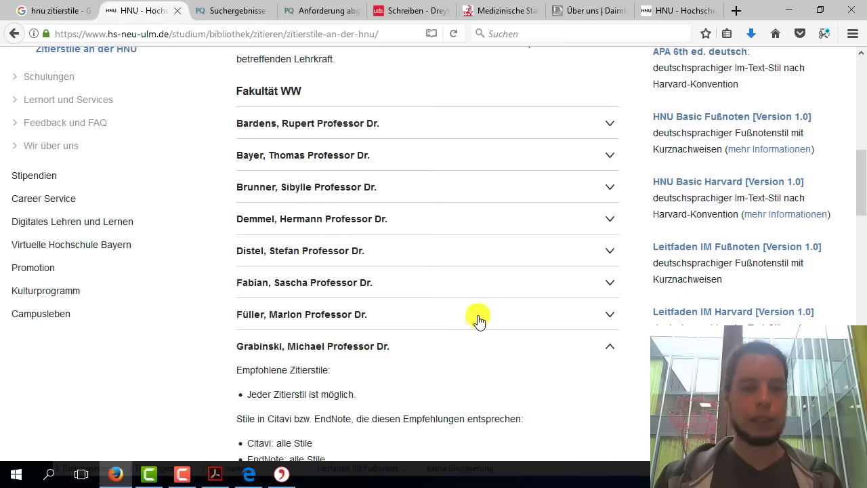
left_click_drag(859, 194, 860, 225)
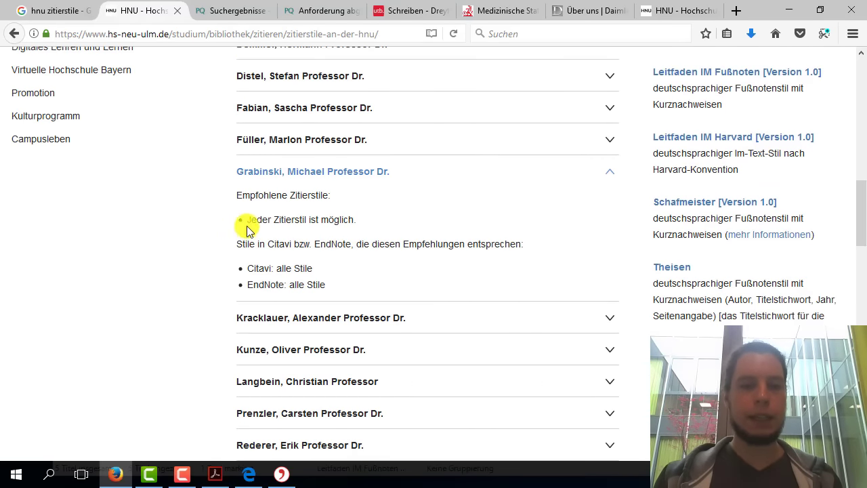
left_click_drag(246, 220, 360, 227)
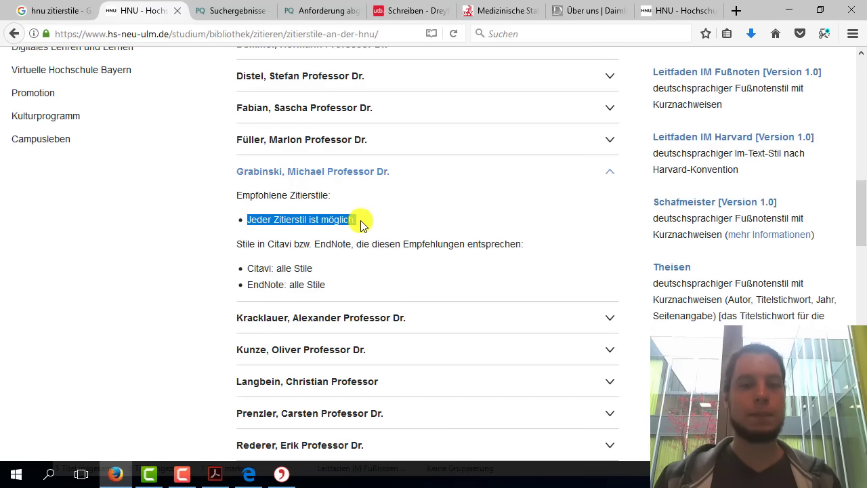
left_click(352, 175)
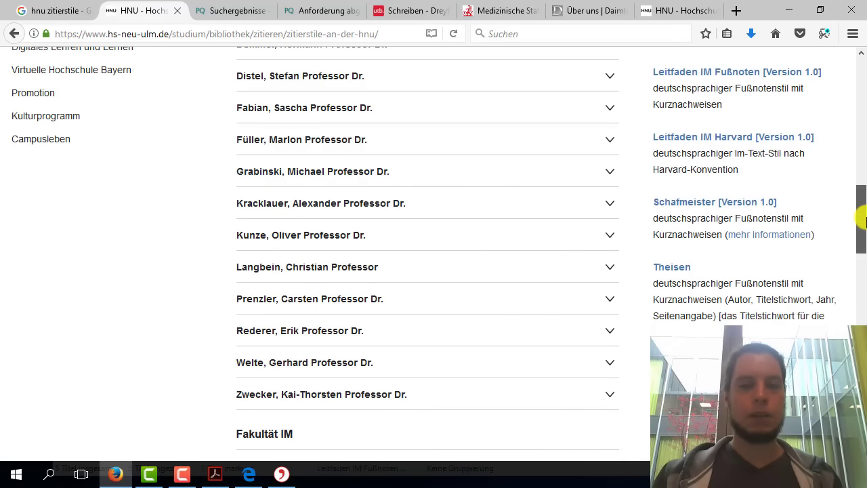
left_click_drag(861, 220, 862, 188)
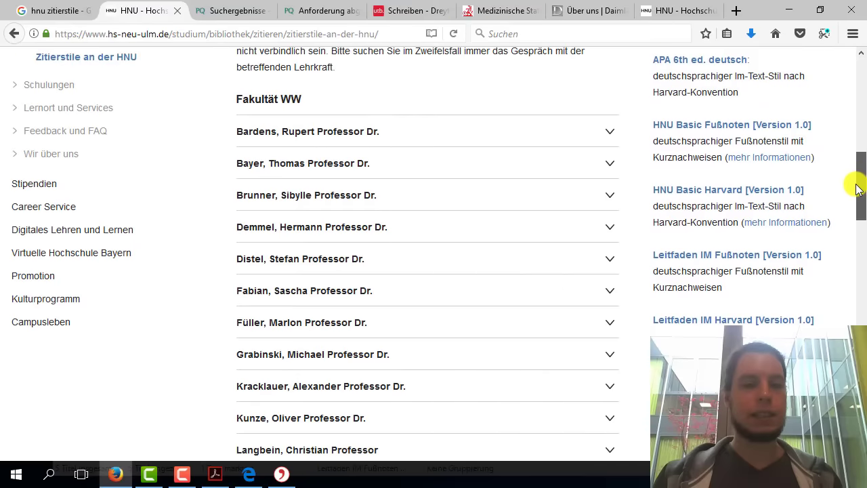
- Expand a professor's entry and highlight the recommended footnote style with short references
double_click(311, 232)
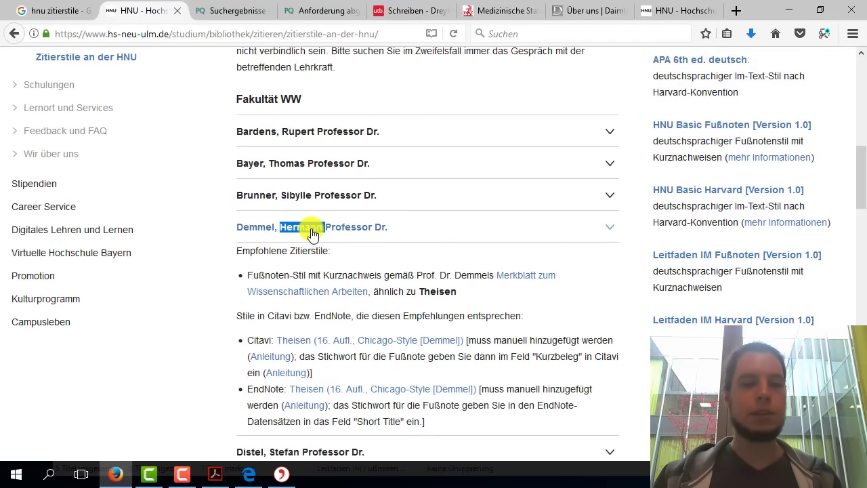
left_click(311, 232)
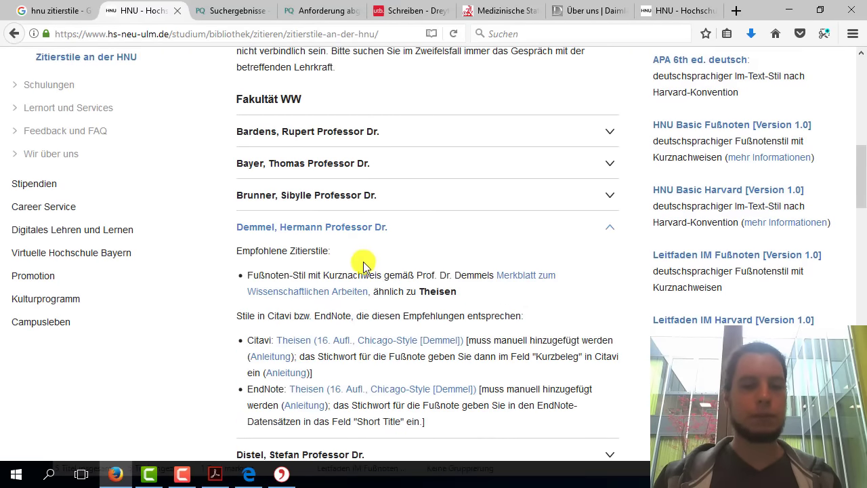
left_click_drag(270, 276, 440, 276)
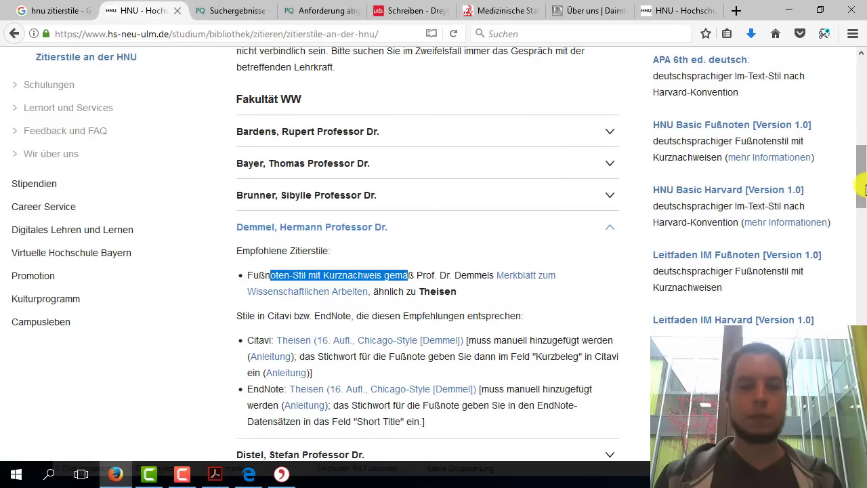
scroll(285, 176, "down", 4)
- Highlight the manual style-adding and Kurzbeleg instructions, then collapse and scroll to the top
left_click_drag(244, 187, 288, 188)
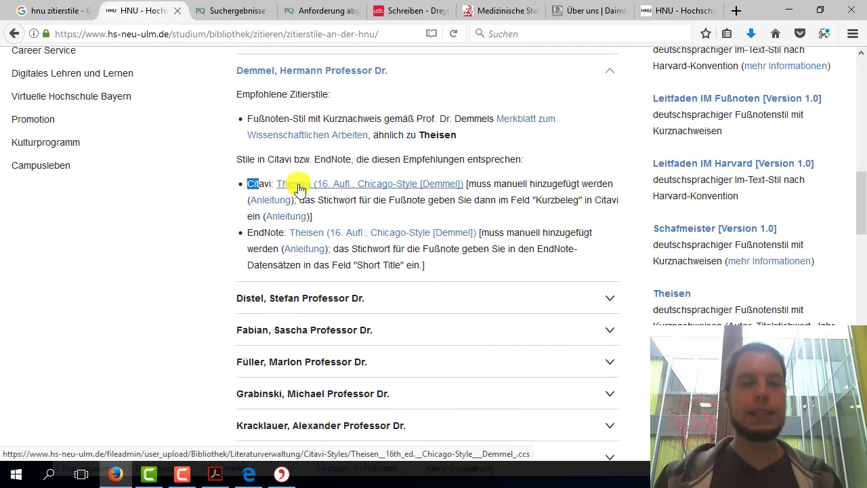
left_click_drag(468, 184, 607, 183)
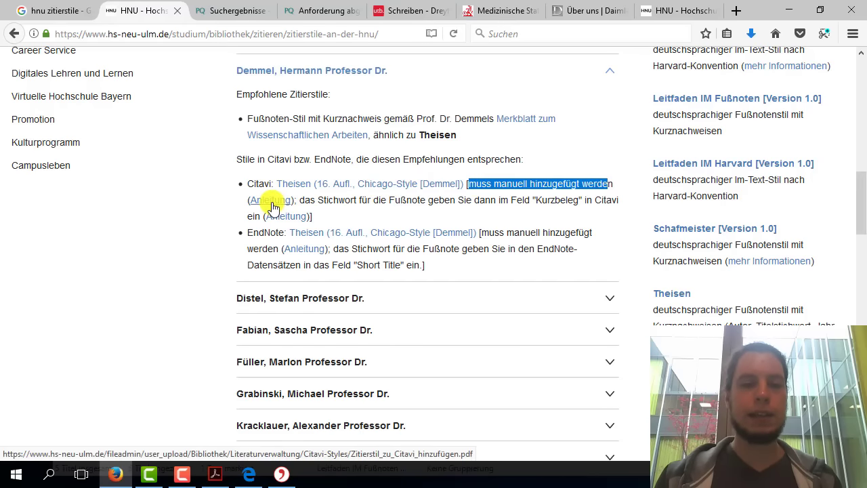
left_click(306, 202)
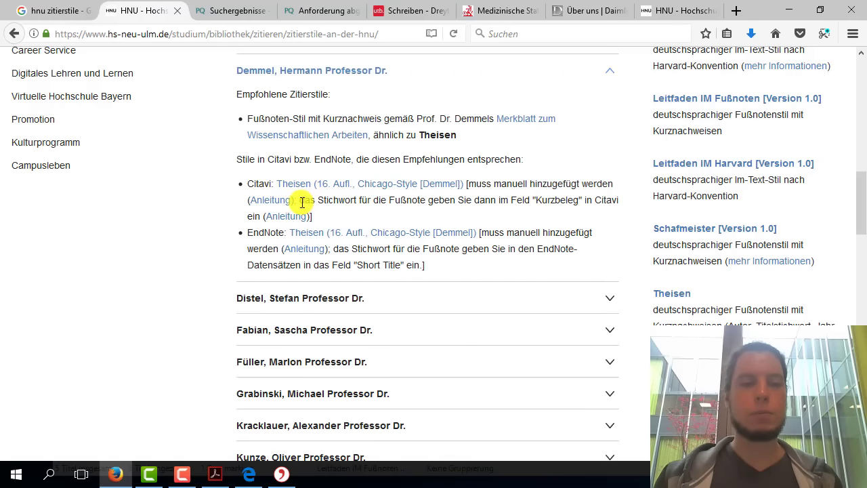
left_click_drag(300, 201, 619, 201)
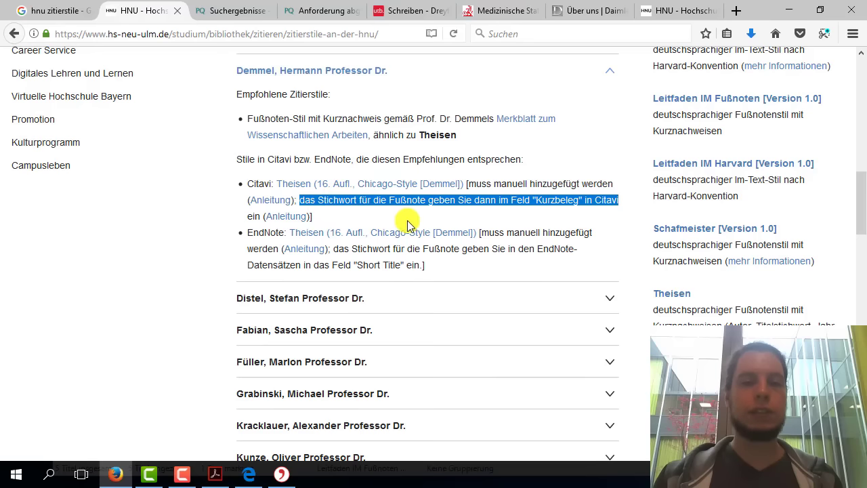
left_click(331, 218)
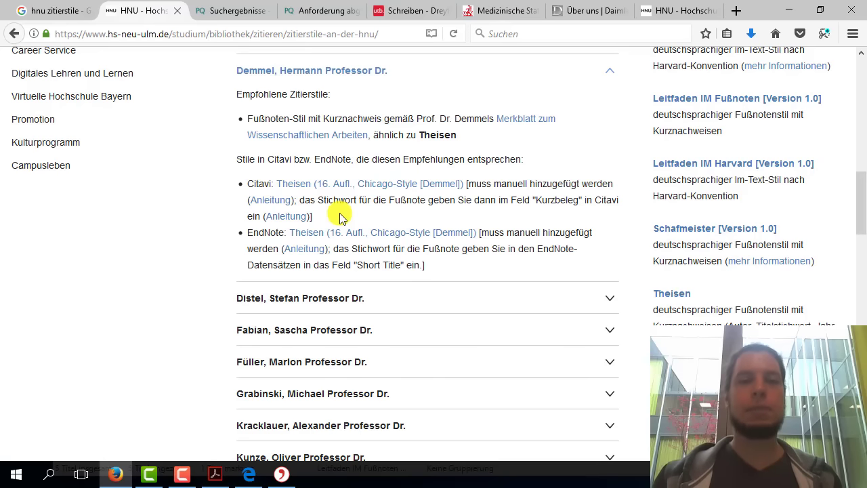
left_click(354, 79)
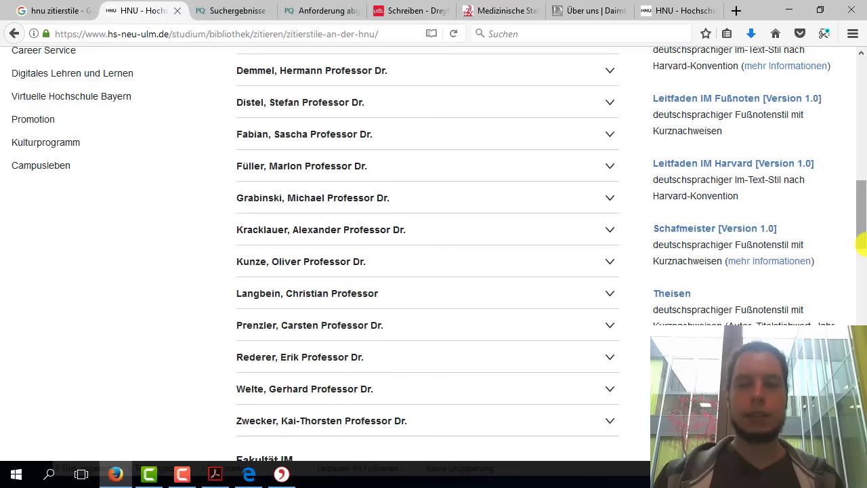
left_click_drag(860, 244, 862, 173)
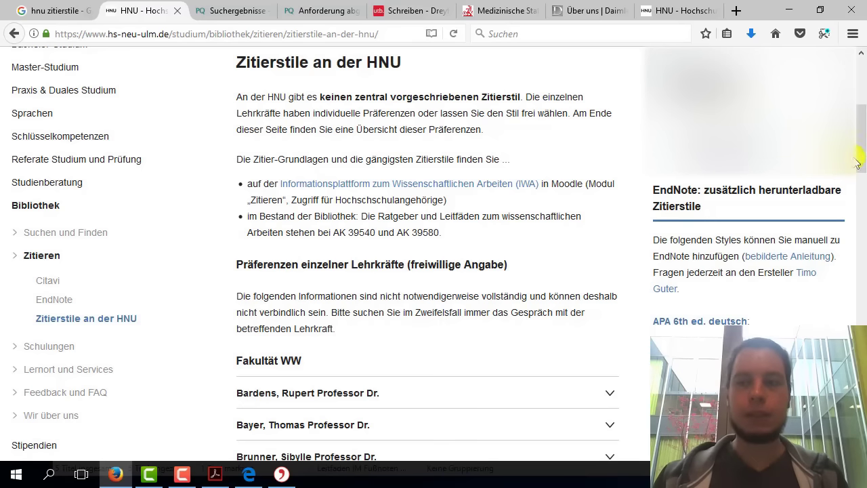
- Move past the EndNote styles to the 'Citavi: zusätzlich herunterladbare Zitierstile' section listing HNU Basic Fußnoten [Version 1.0]
left_click_drag(653, 189, 700, 190)
left_click_drag(862, 159, 862, 230)
double_click(677, 176)
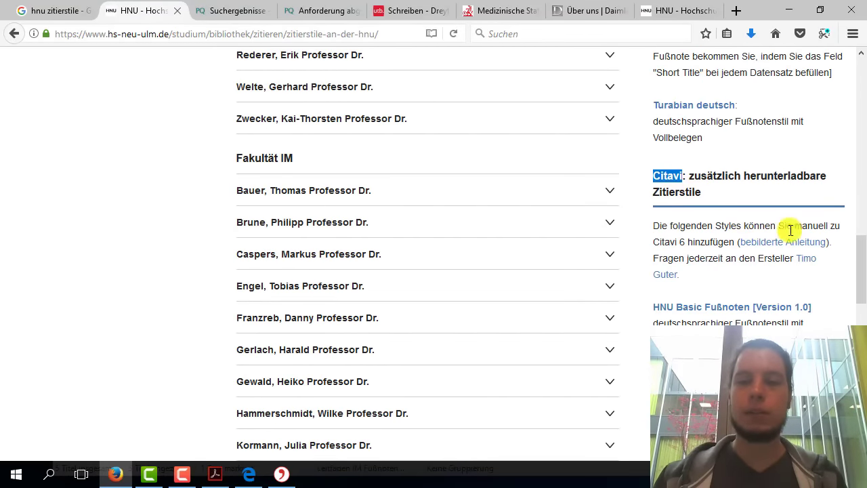
scroll(862, 267, "down", 1)
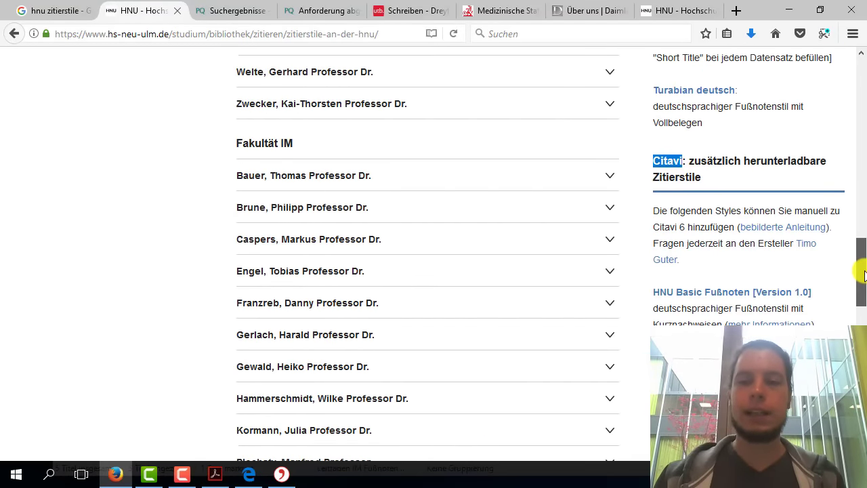
scroll(862, 257, "down", 2)
scroll(857, 251, "down", 3)
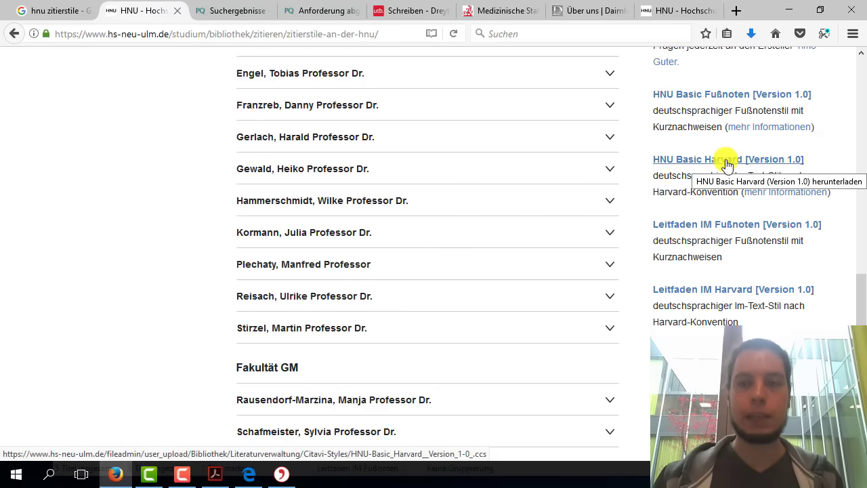
left_click_drag(860, 291, 860, 317)
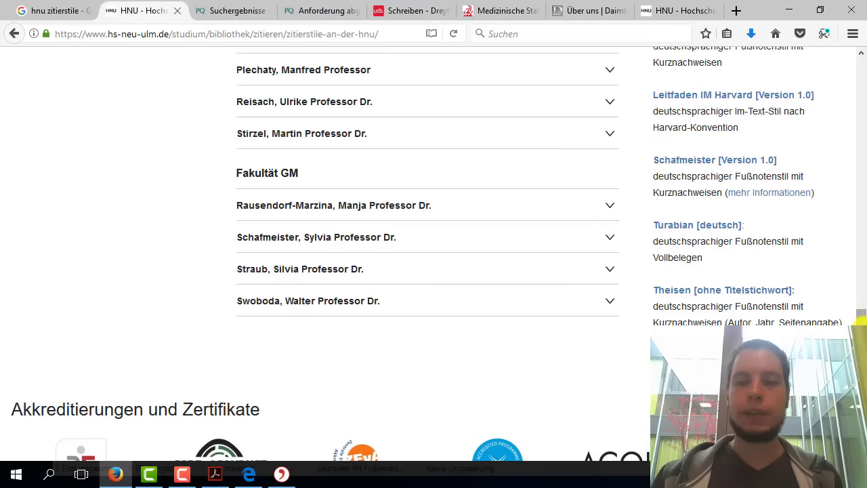
scroll(798, 210, "up", 5)
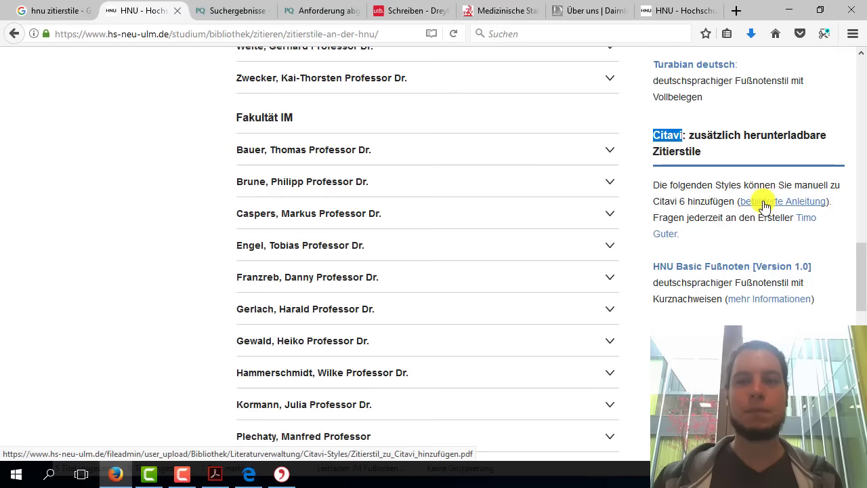
- Minimize Firefox and open 'Lorem ipsum dolor sit amet.docx' from the desktop in Word
left_click(789, 11)
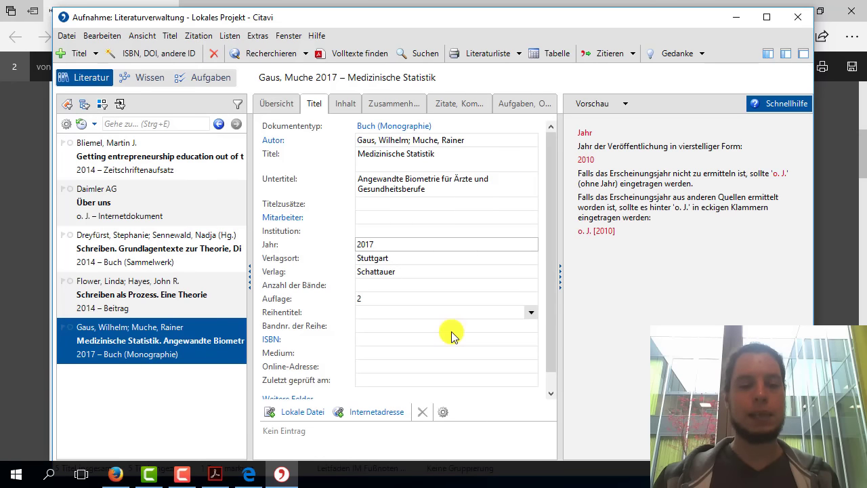
key("super+d")
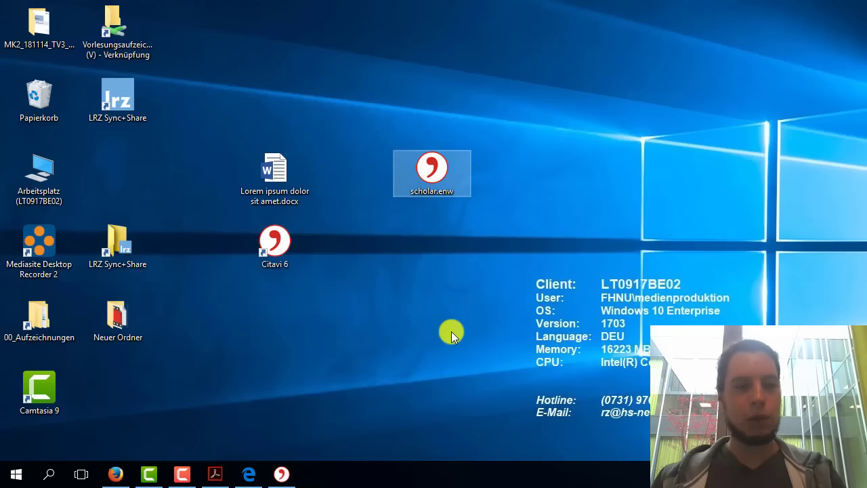
double_click(276, 179)
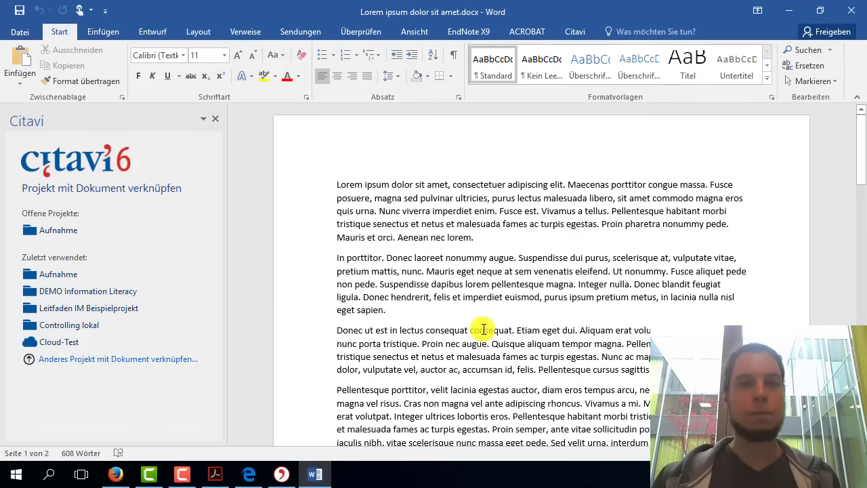
left_click_drag(349, 198, 502, 258)
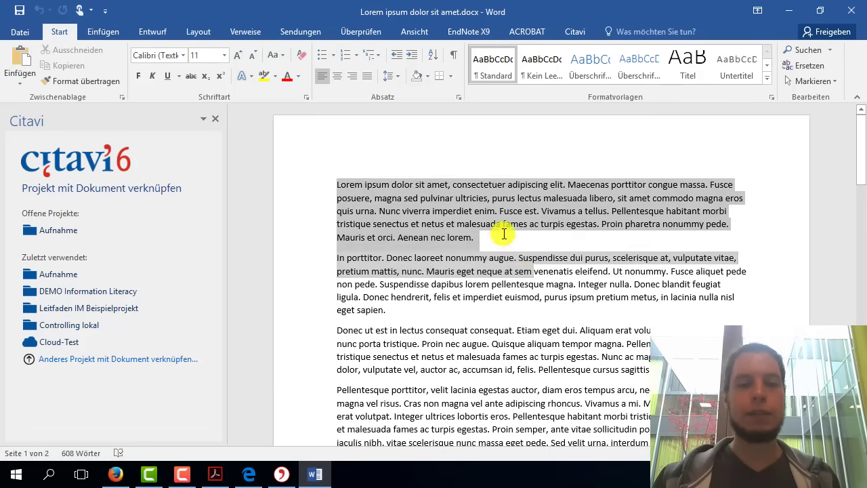
left_click(504, 257)
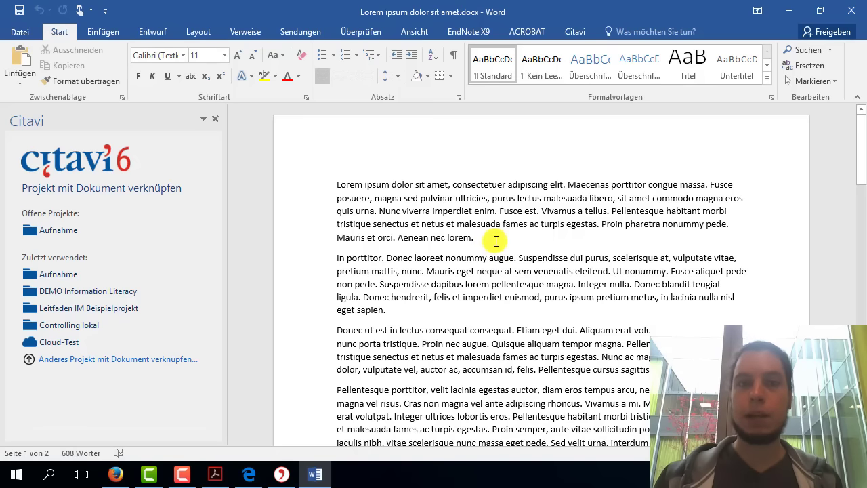
left_click(496, 240)
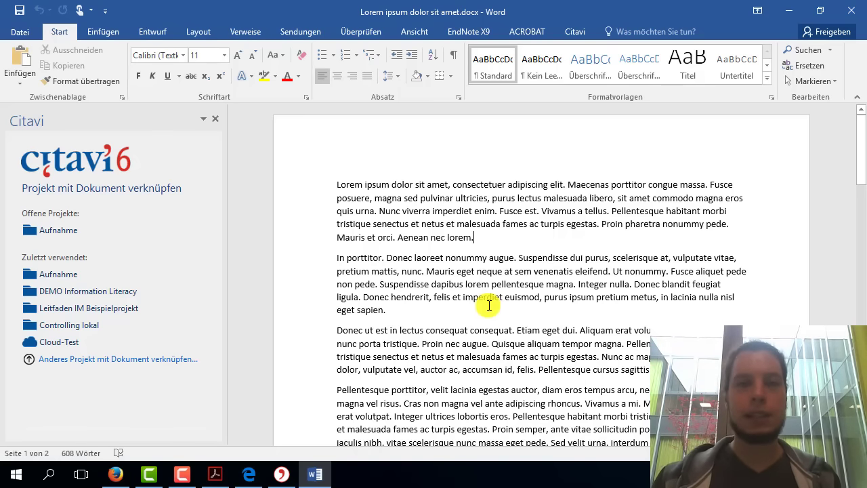
left_click(503, 298)
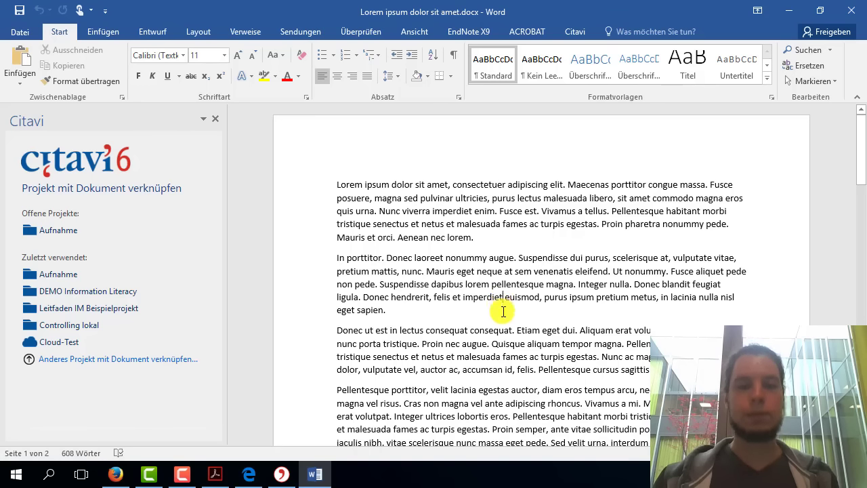
left_click(501, 313)
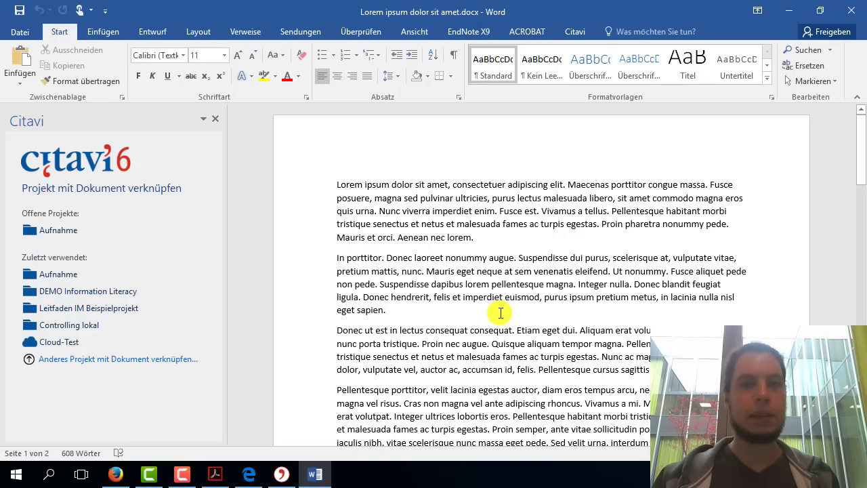
left_click(510, 238)
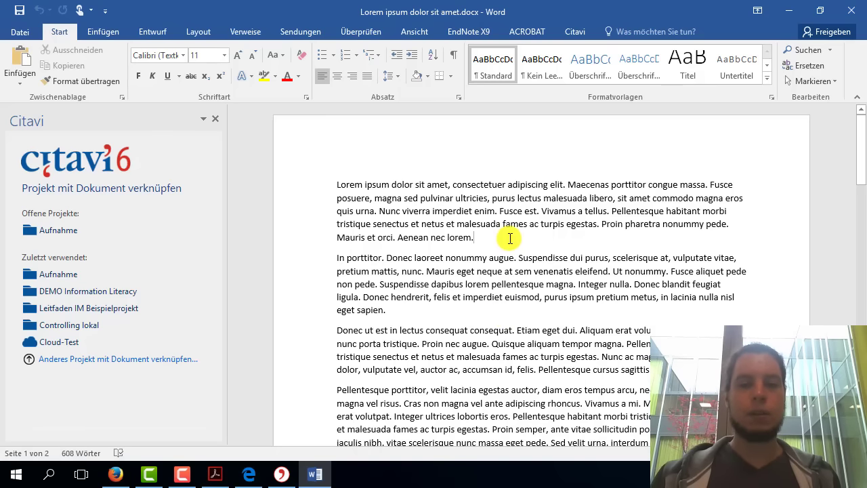
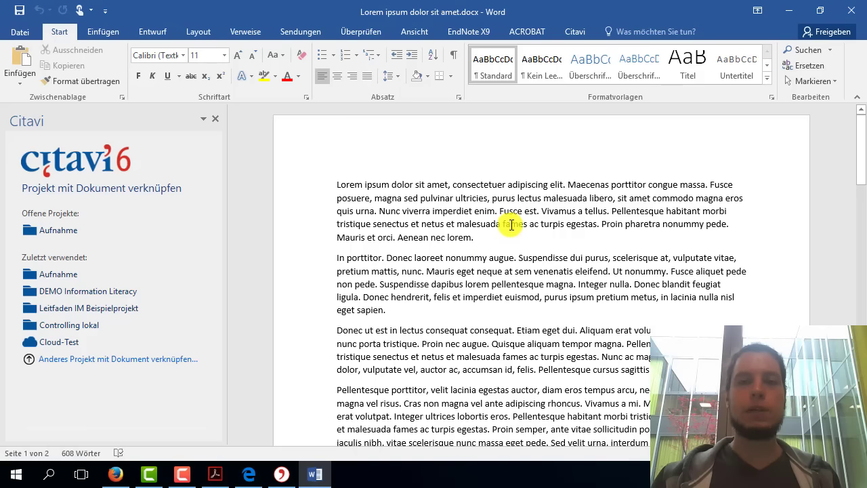
- Show the Citavi ribbon commands in Word, then switch over to Firefox
left_click(575, 30)
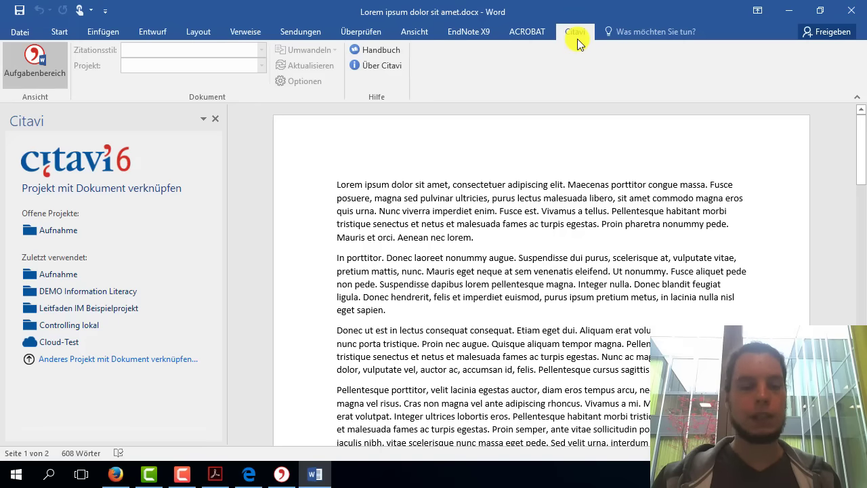
left_click(119, 474)
- Search Google for 'youtube citavi addin word verschwunden' and scroll through the results
left_click(735, 10)
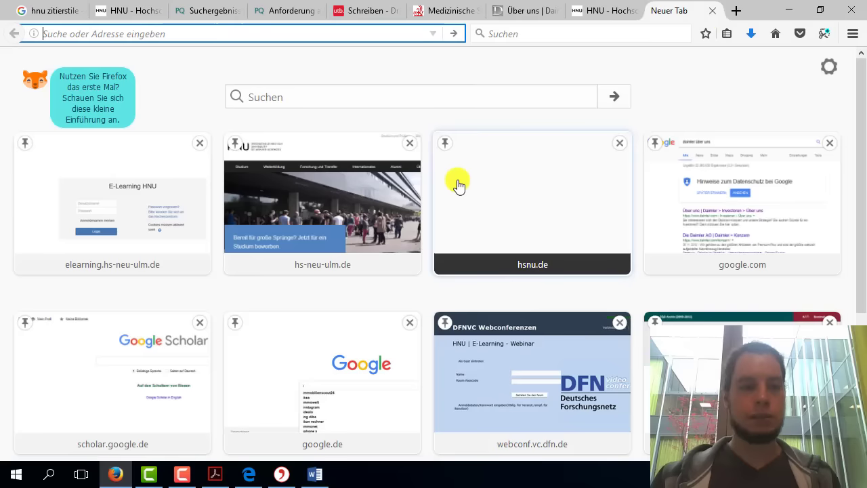
type("youtube")
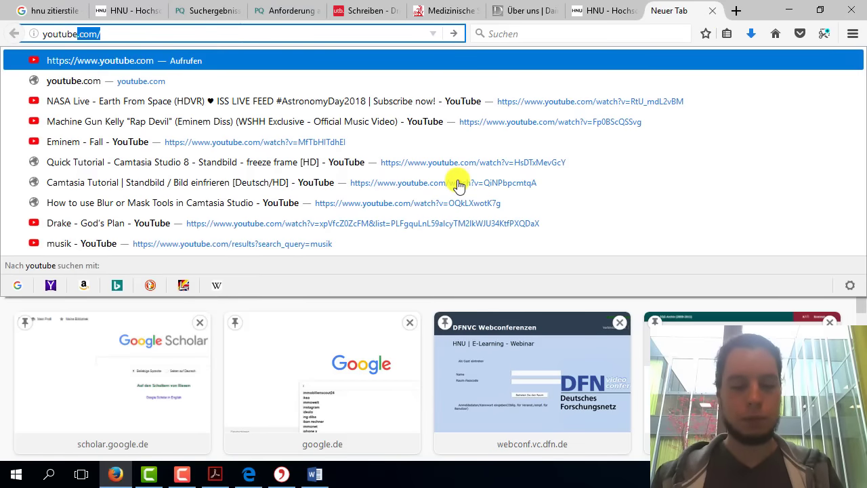
type(" citavi a")
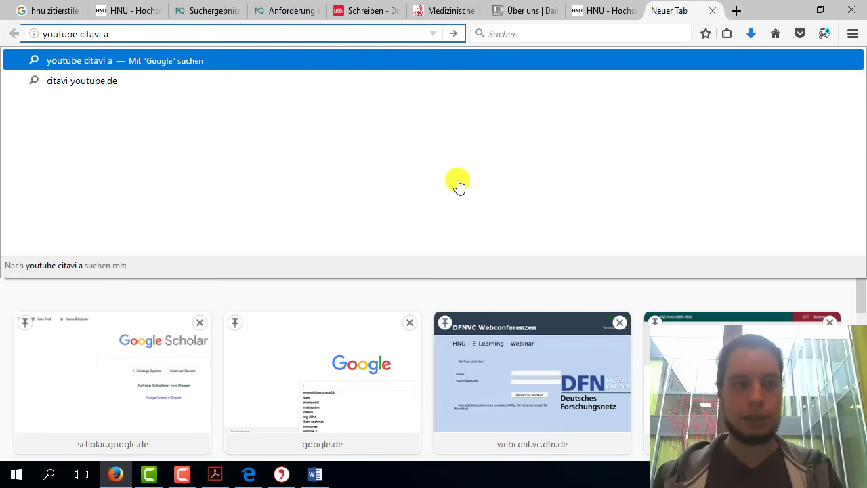
type("ddin word v")
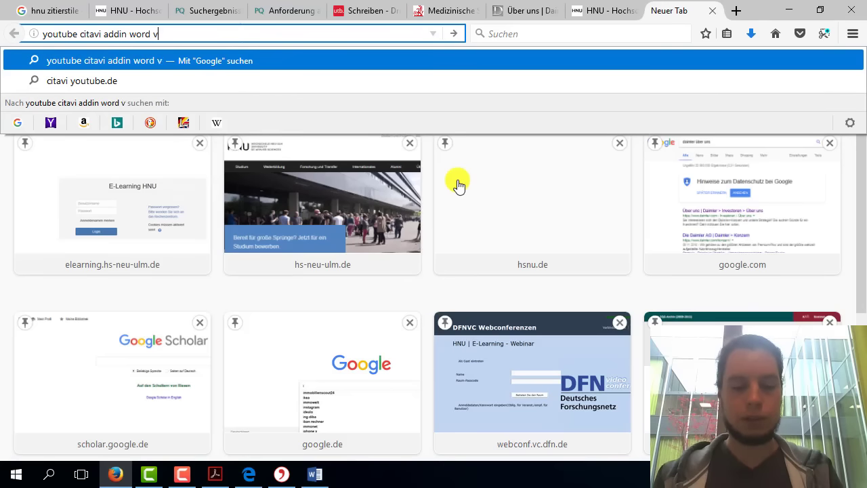
type("erschwunden")
key("Return")
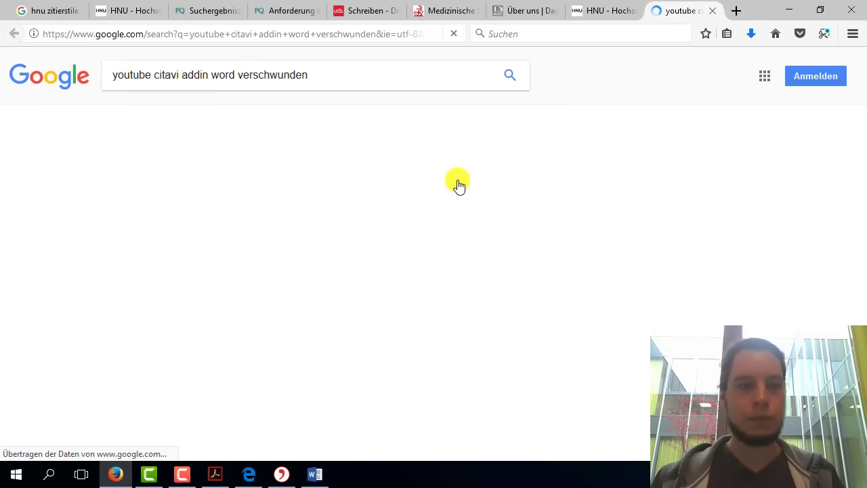
scroll(590, 215, "down", 2)
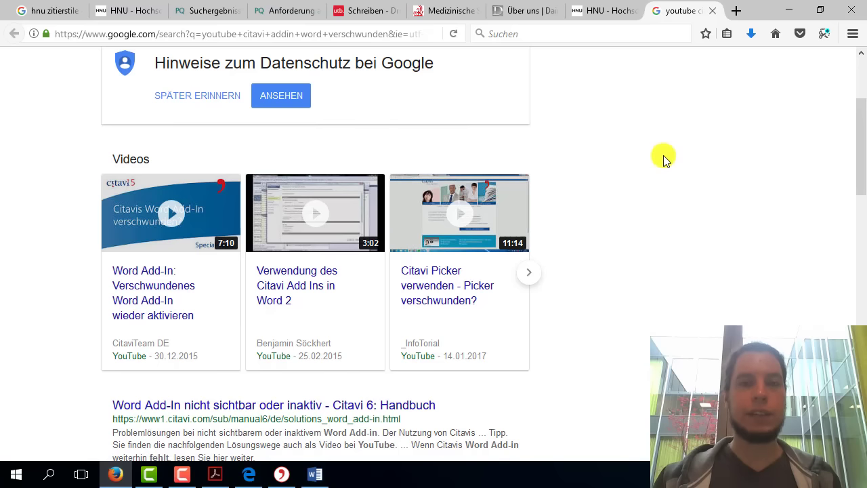
- Close the search results tab and start a fresh blank Firefox tab
left_click(712, 10)
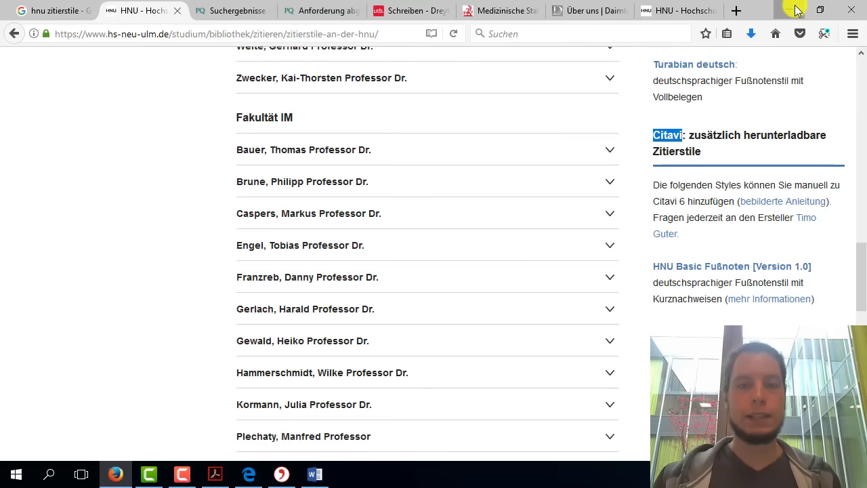
left_click(788, 10)
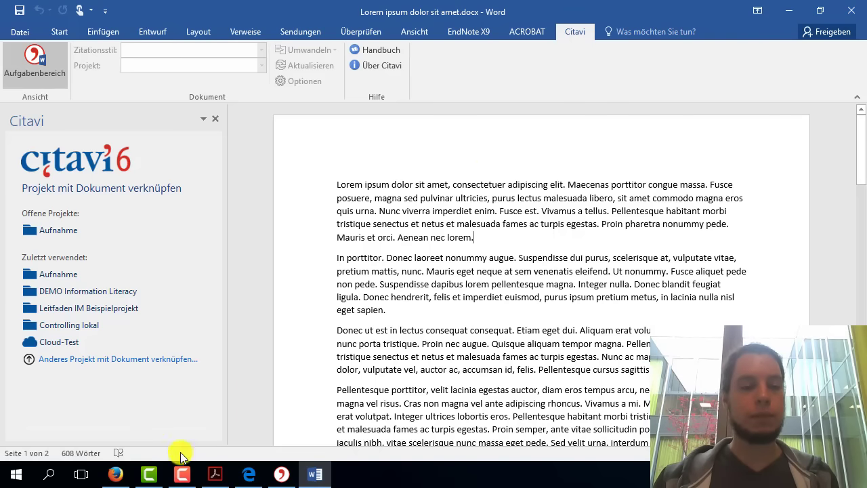
left_click(115, 474)
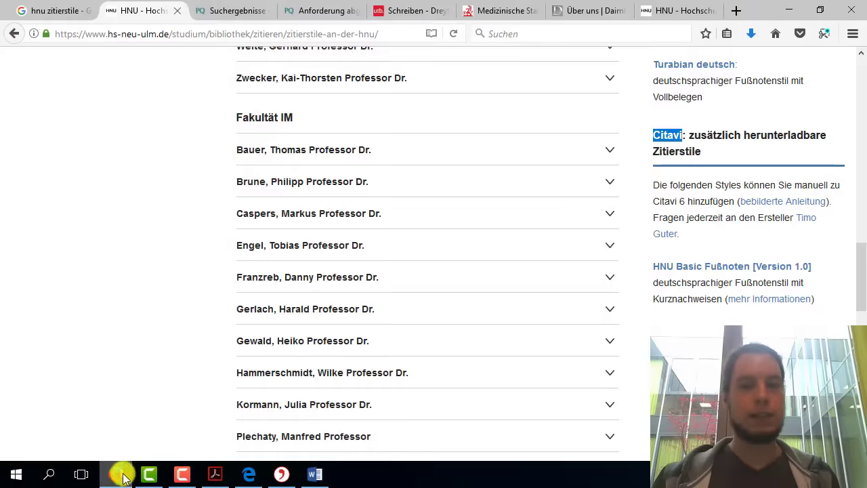
left_click(740, 12)
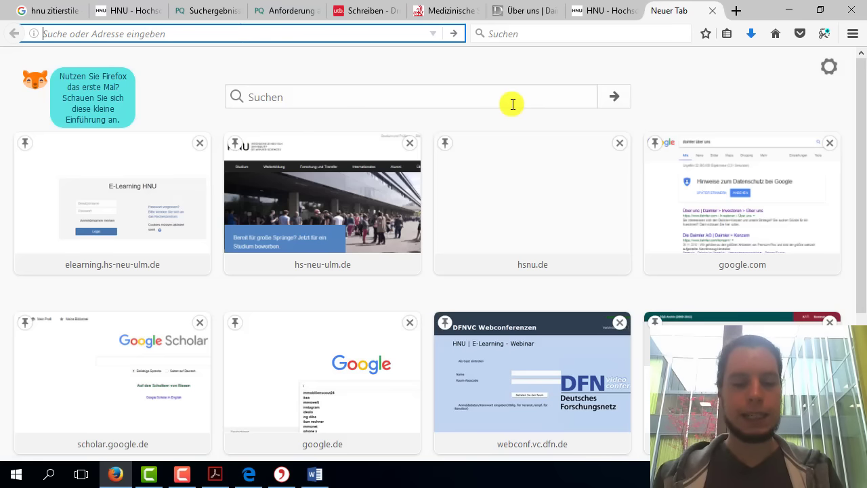
- Log in to the HNU intranet without saving the login credentials
type("intranet.hs-neu-ulm.de")
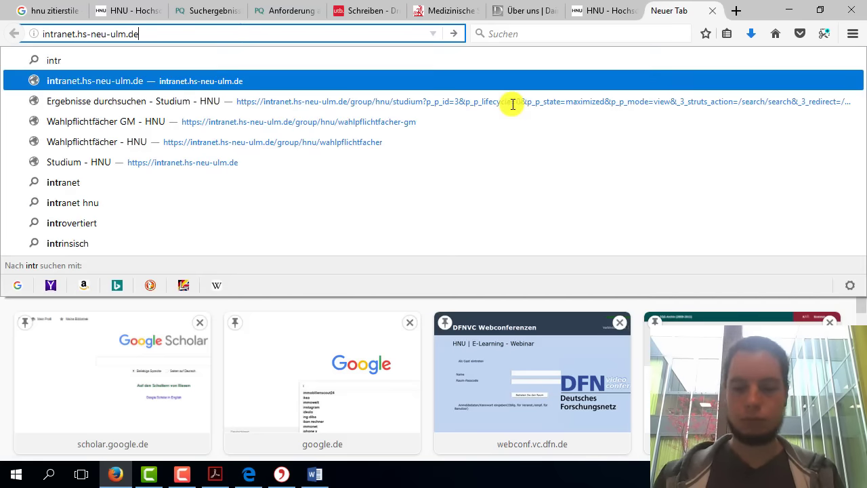
key("Return")
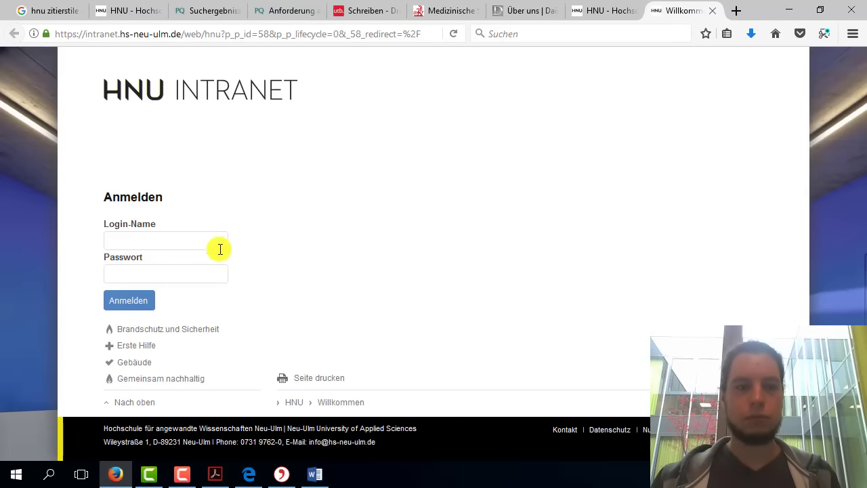
left_click(163, 239)
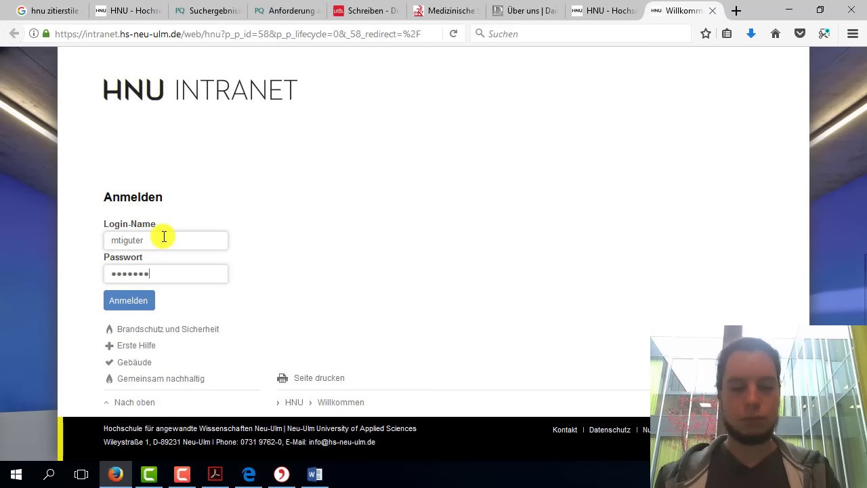
key("Return")
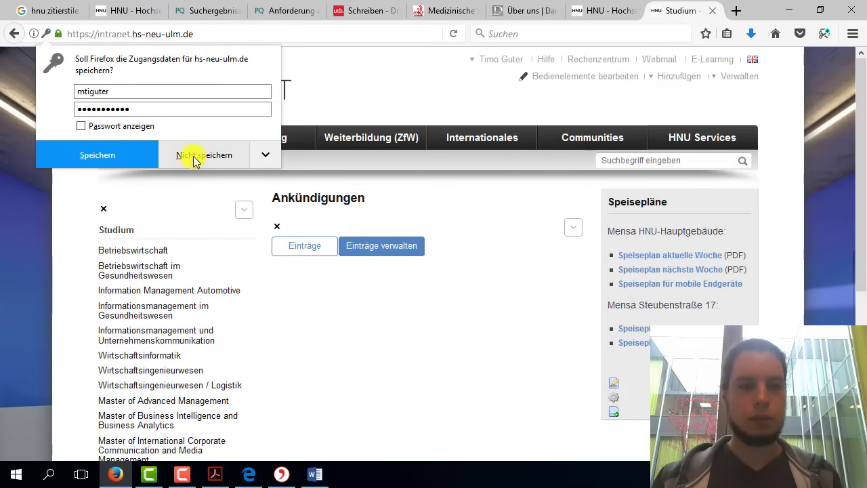
left_click(198, 163)
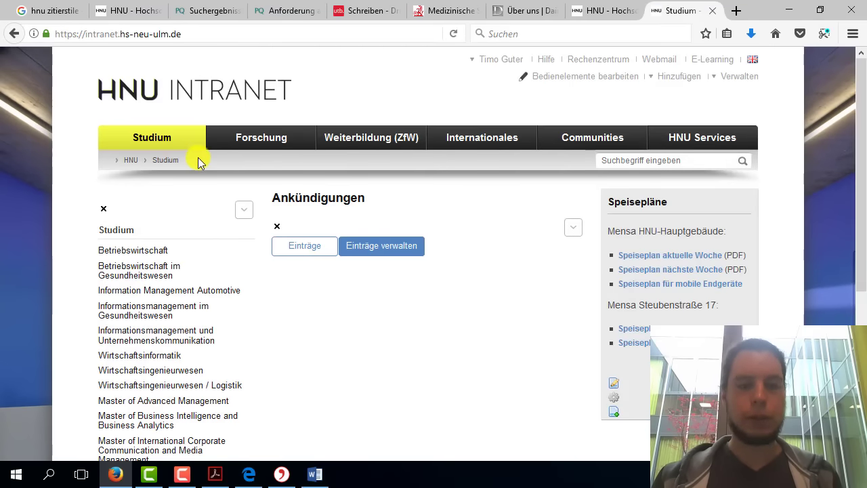
- Browse Rechenzentrum > Software to the Microsoft Office 365 page, then return to Word
left_click(596, 59)
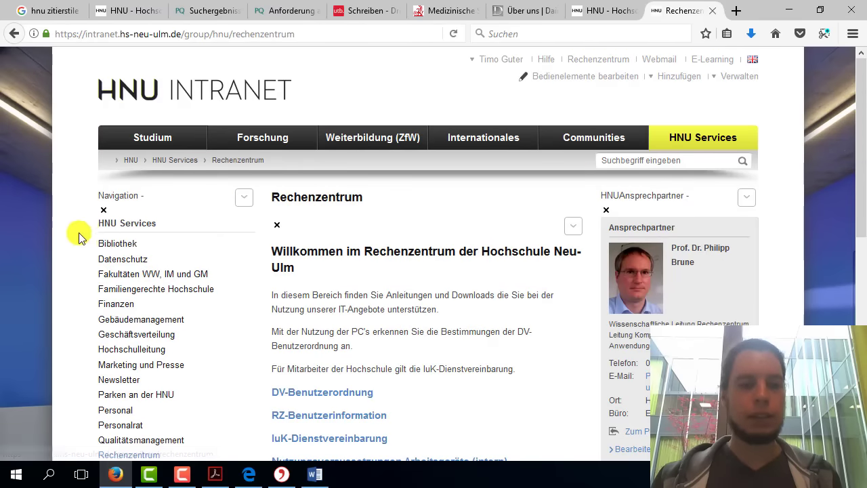
left_click_drag(858, 131, 830, 255)
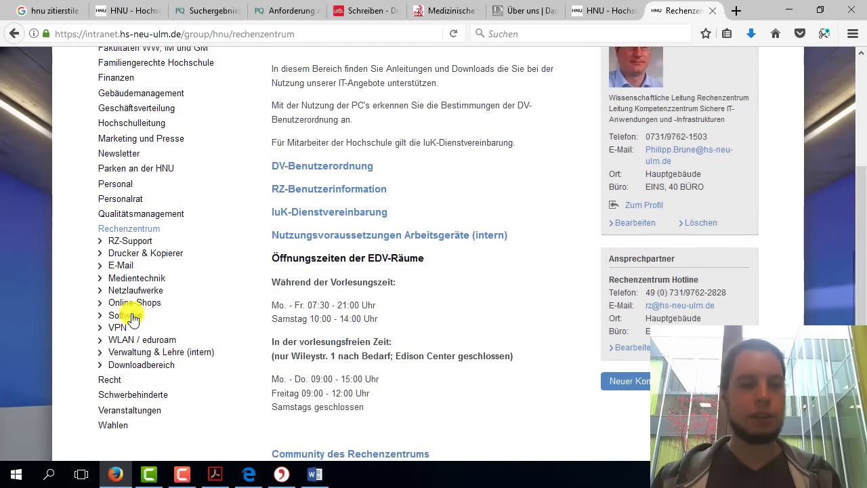
left_click(129, 315)
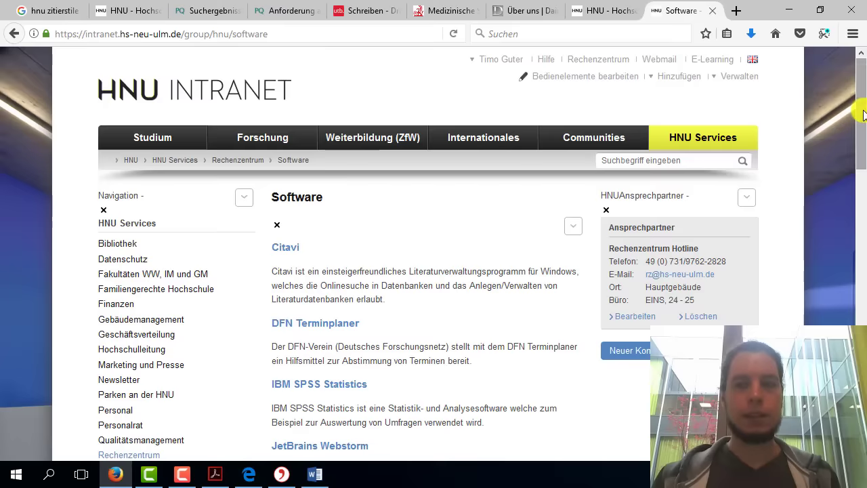
left_click_drag(860, 136, 862, 236)
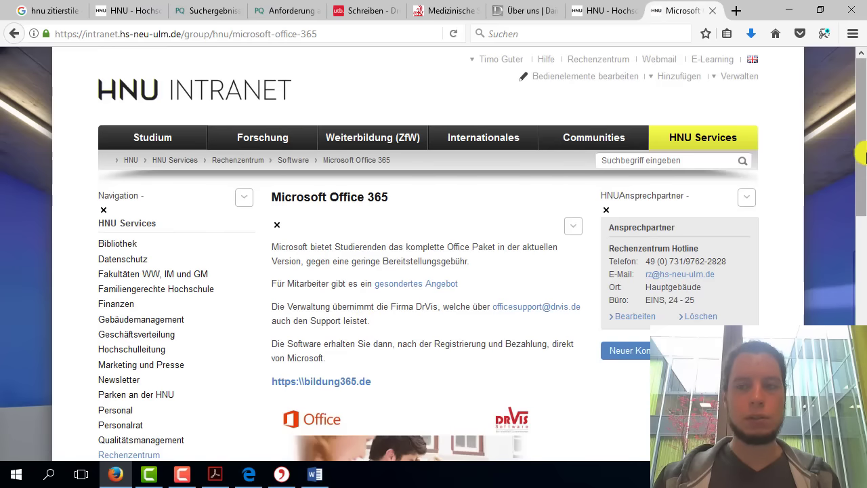
mouse_move(861, 197)
left_mouse_down()
mouse_move(862, 247)
mouse_move(803, 261)
left_mouse_up()
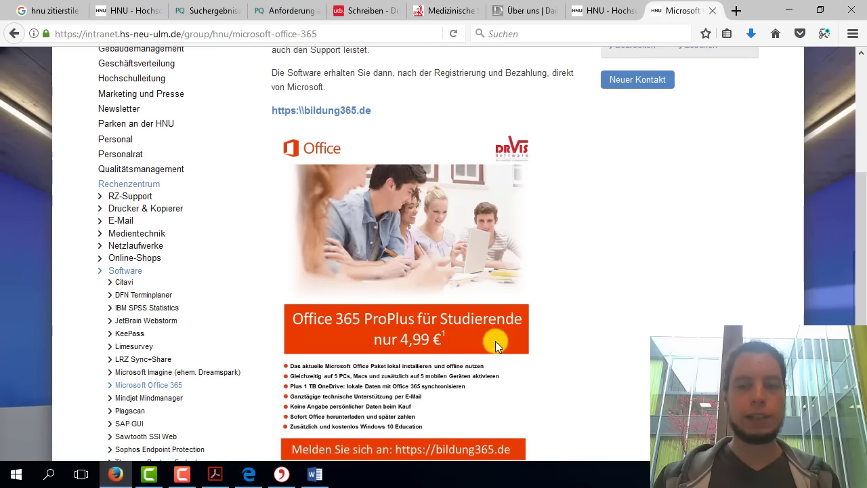
left_click_drag(859, 310, 863, 218)
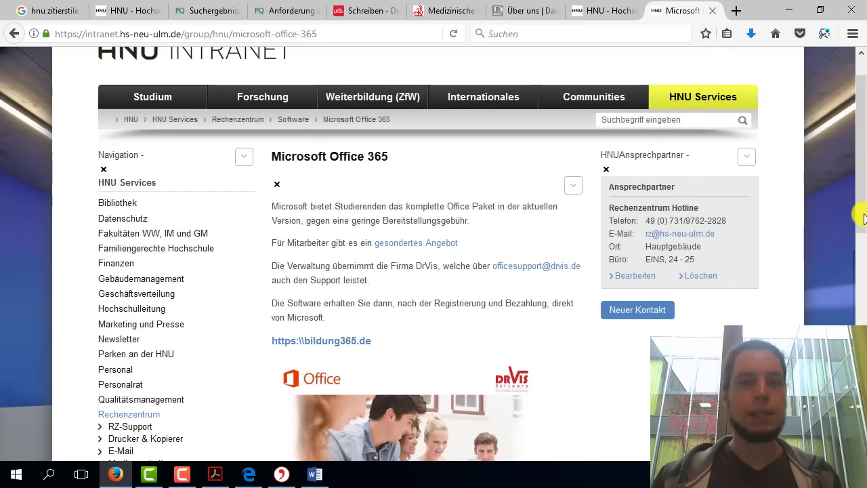
left_click(789, 10)
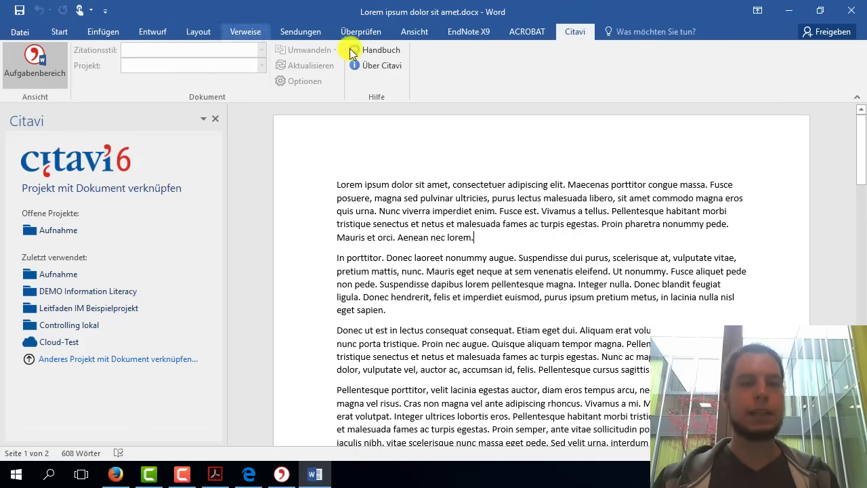
- Reopen the Citavi pane and link the document to the Aufnahme project
left_click(41, 68)
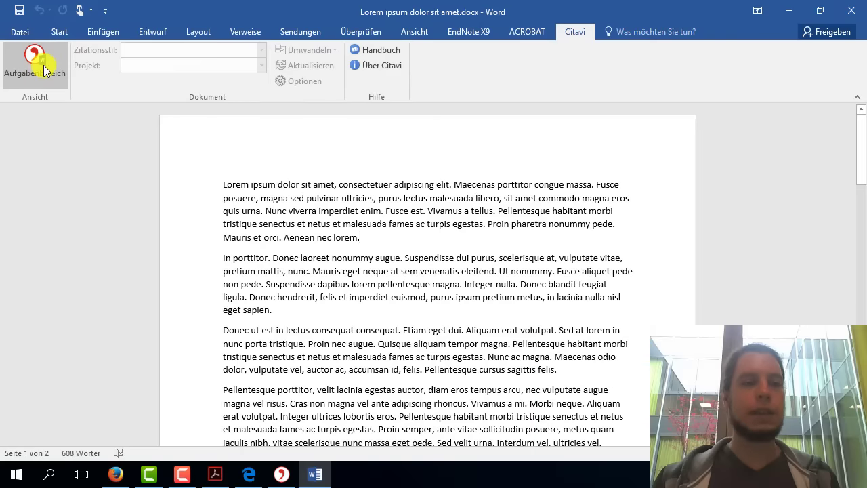
left_click(43, 67)
left_click(44, 68)
left_click(44, 68)
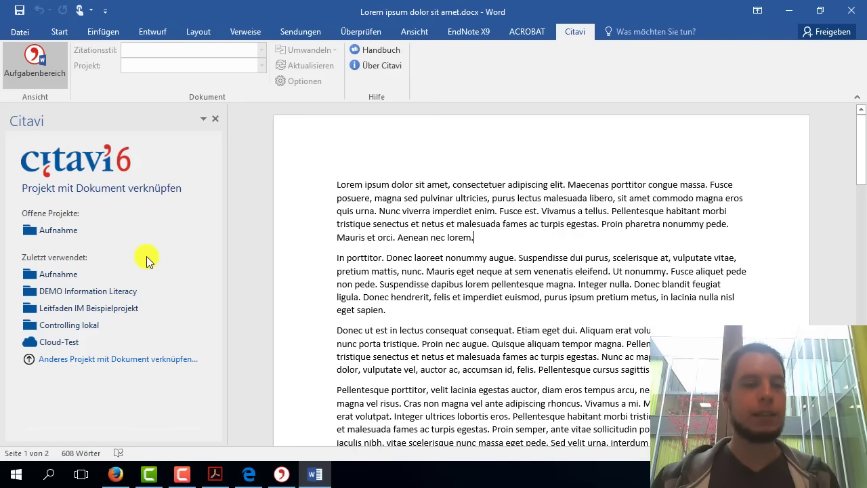
left_click(62, 233)
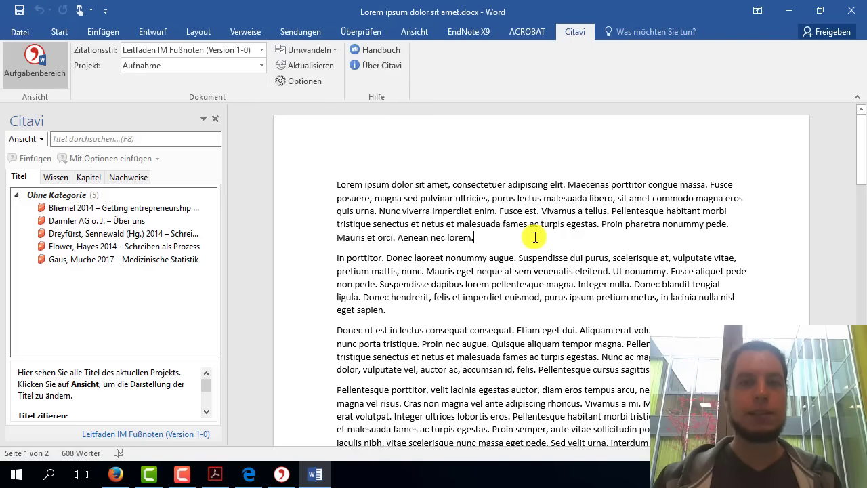
left_click(478, 239)
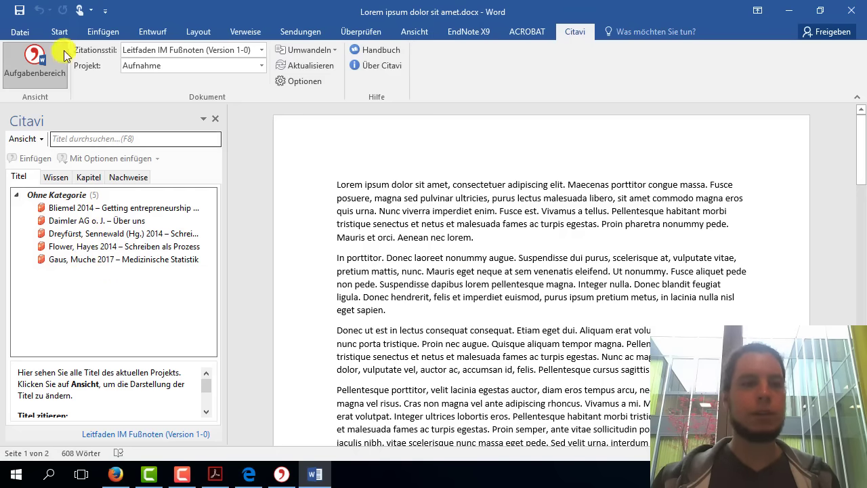
- Change the Zitationsstil from Leitfaden IM Fußnoten to Citavi Basis-Stil
left_click(260, 68)
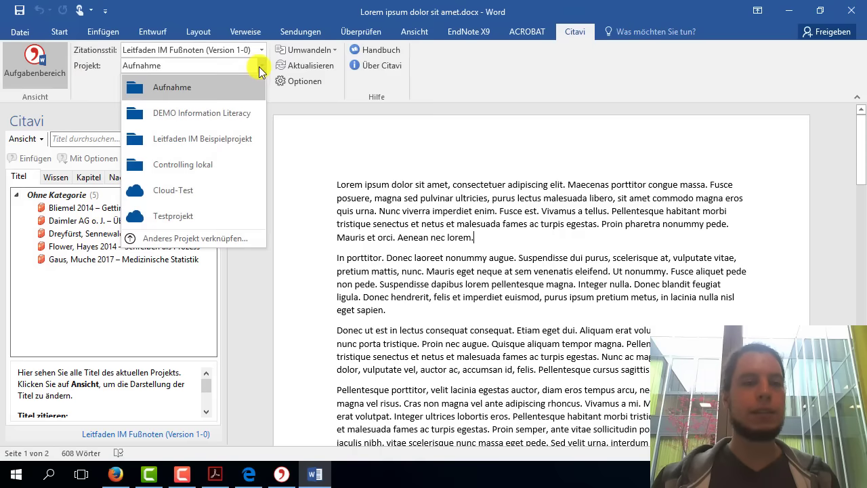
left_click(260, 69)
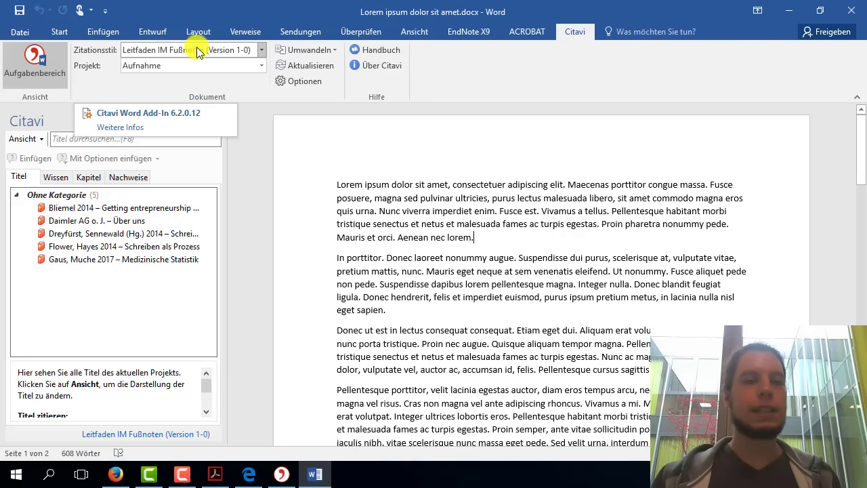
left_click(261, 50)
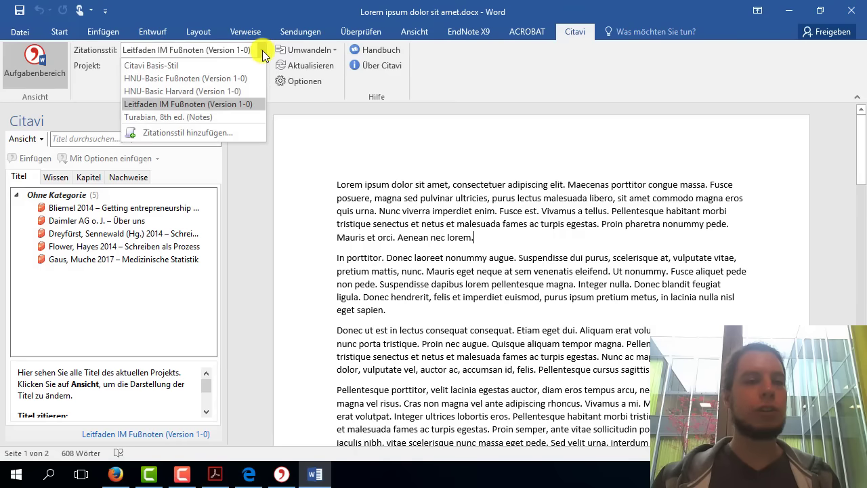
left_click(160, 66)
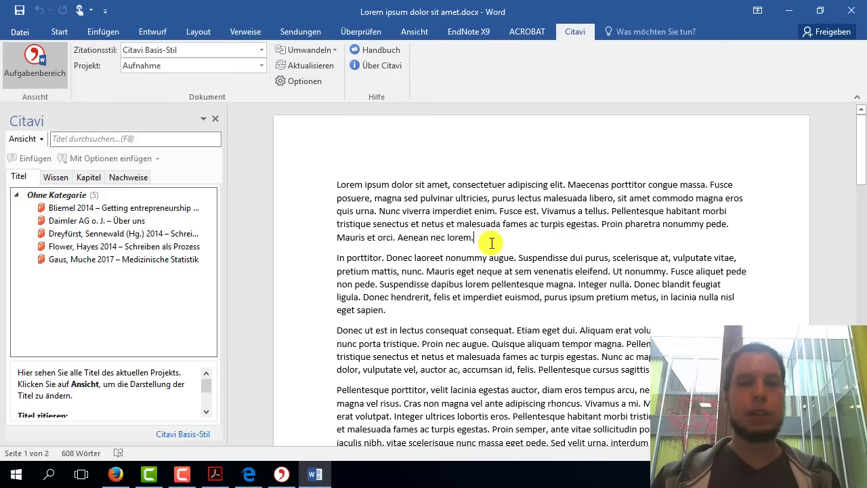
left_click(261, 51)
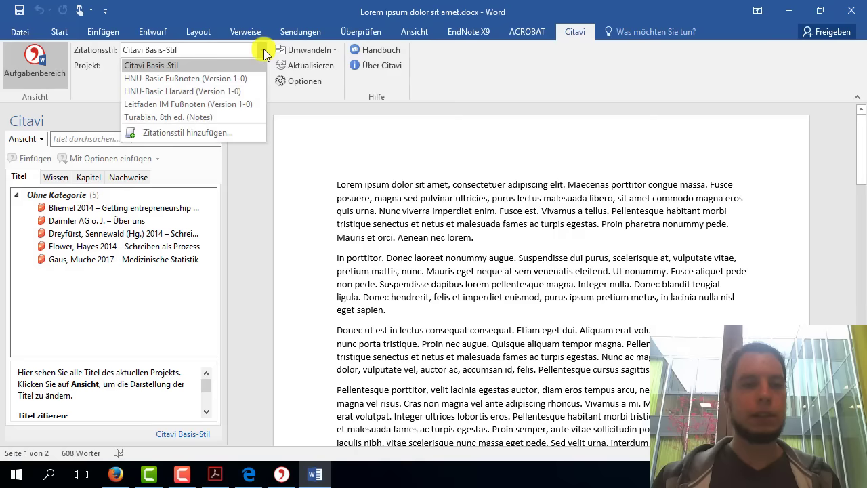
left_click(194, 136)
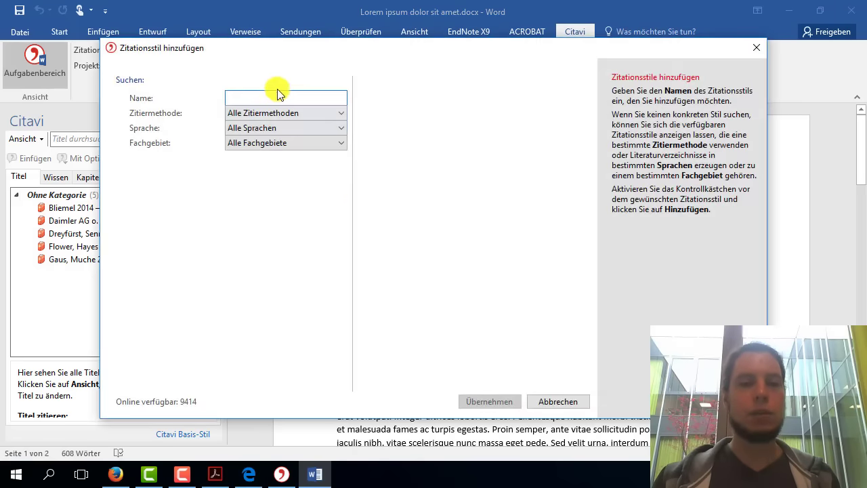
type("bfu")
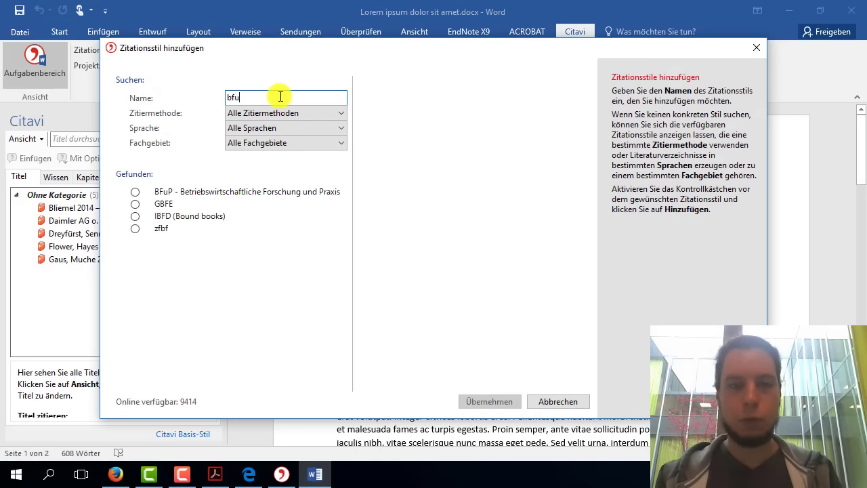
type("p")
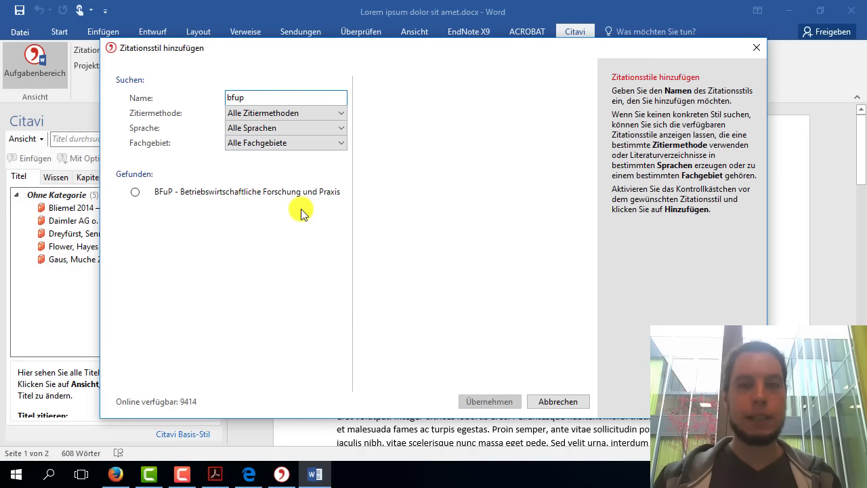
left_click(566, 402)
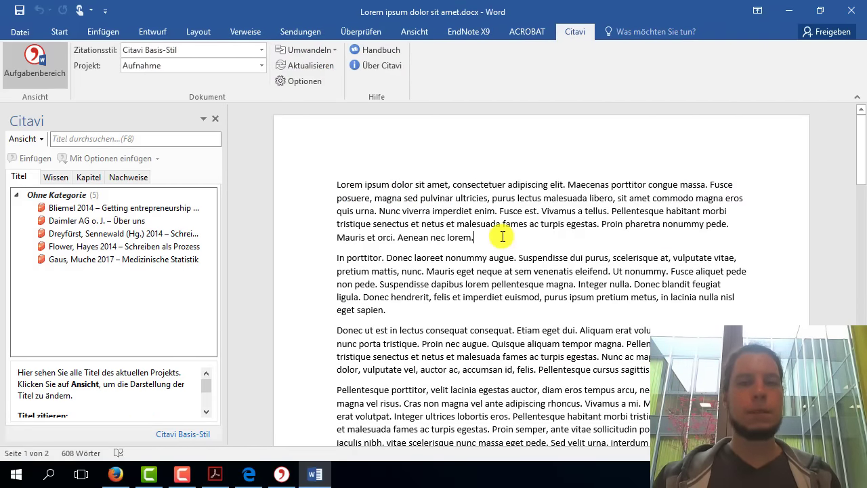
- Choose HNU-Basic Harvard (Version 1-0) as the Zitationsstil and return to the first paragraph
left_click(261, 50)
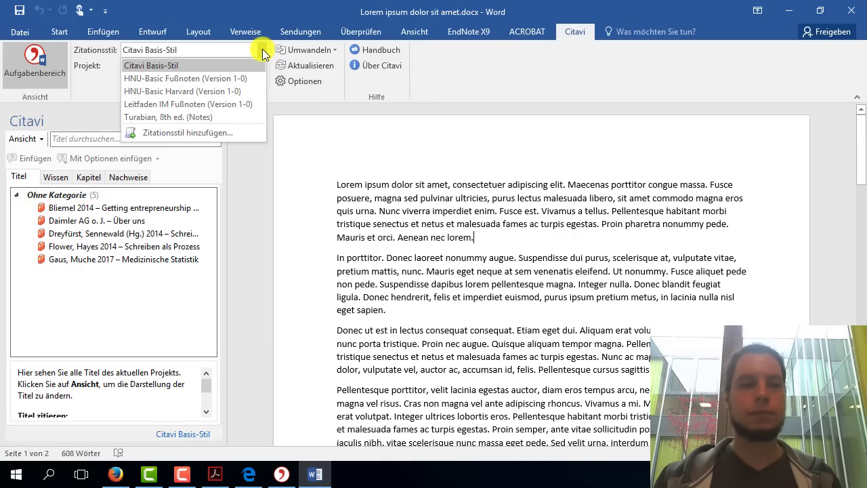
left_click(262, 49)
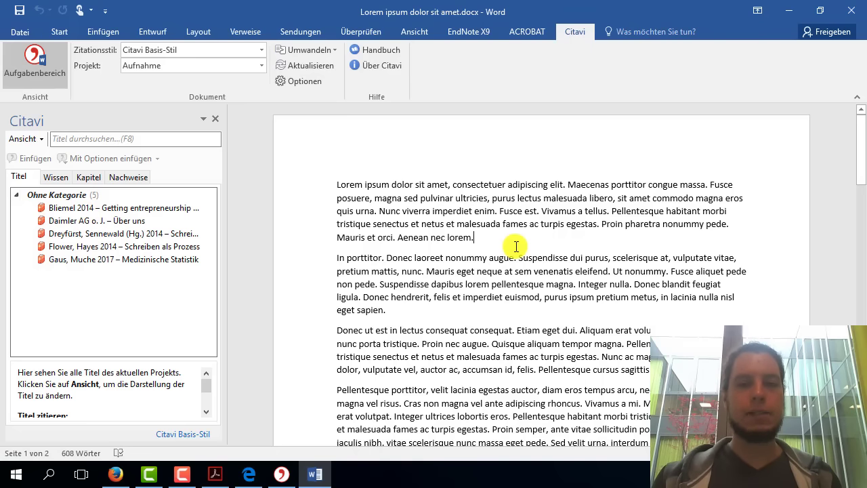
left_click(262, 50)
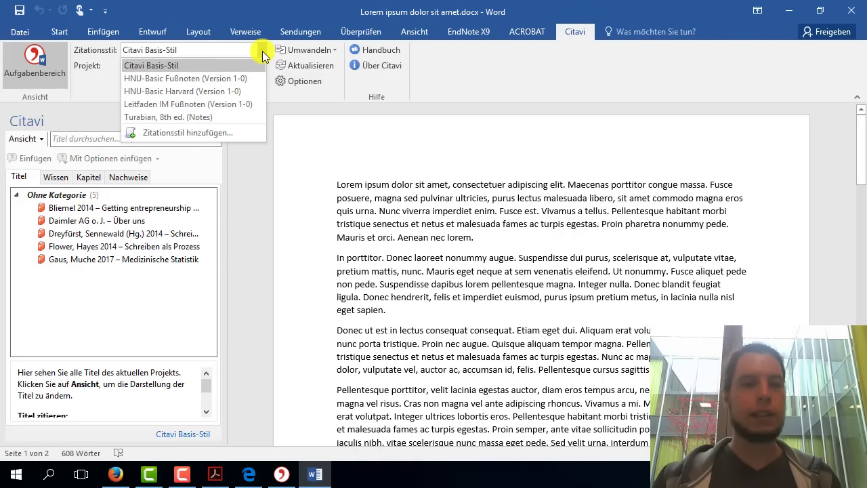
left_click(182, 91)
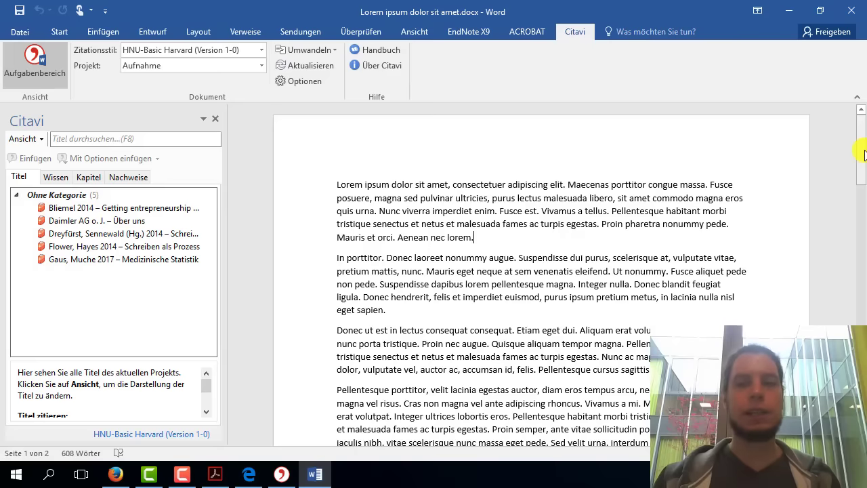
mouse_move(863, 149)
left_mouse_down()
mouse_move(861, 315)
mouse_move(861, 136)
left_mouse_up()
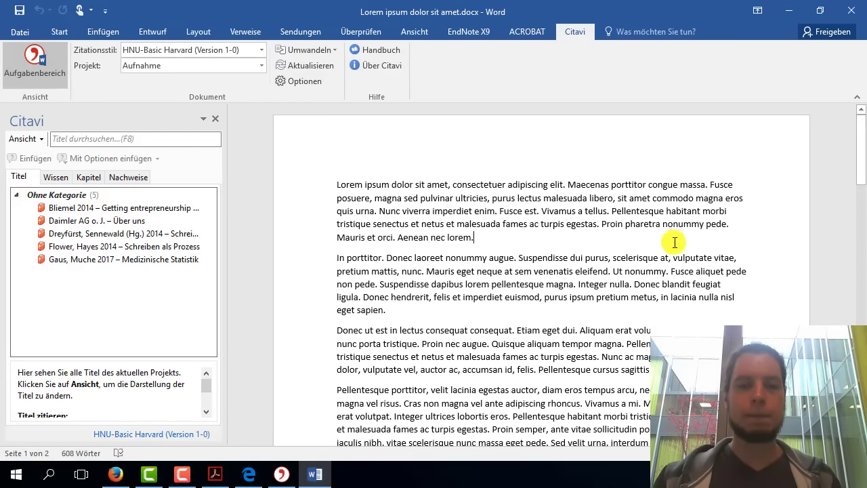
left_click(479, 235)
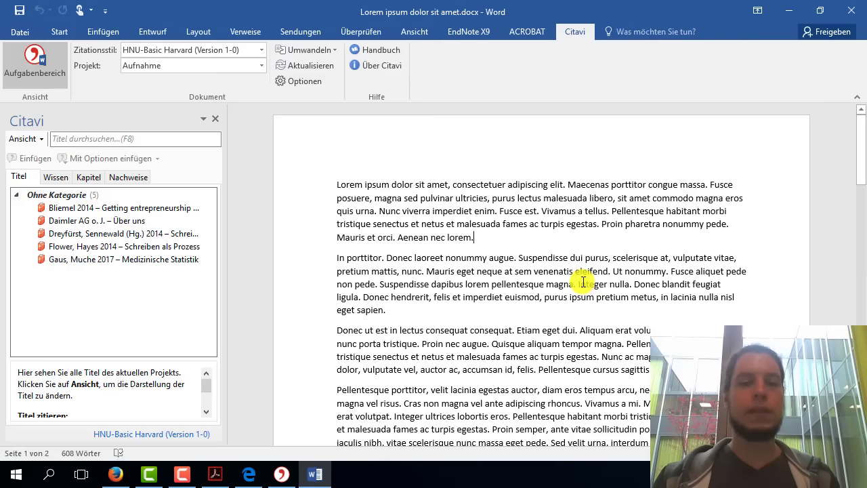
- Delete the hand-typed (Müller, 2010, S. 5) citation after 'lorem' in the first paragraph
scroll(500, 275, "up", 3)
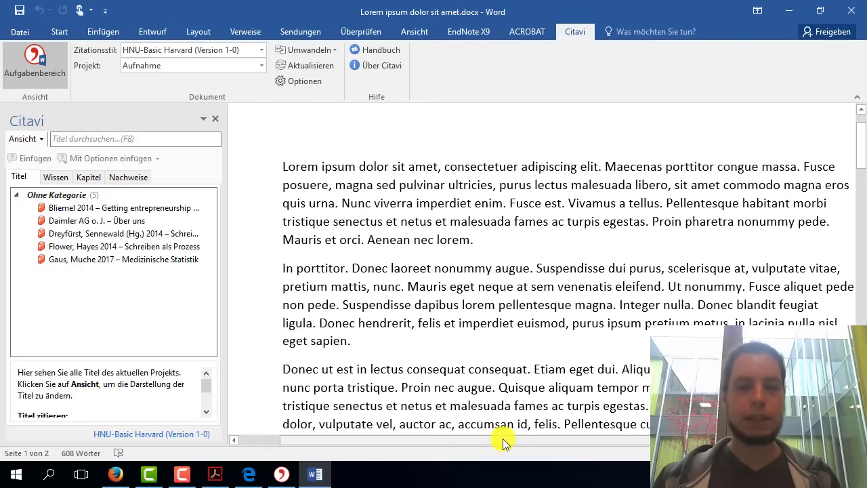
left_click_drag(511, 439, 518, 437)
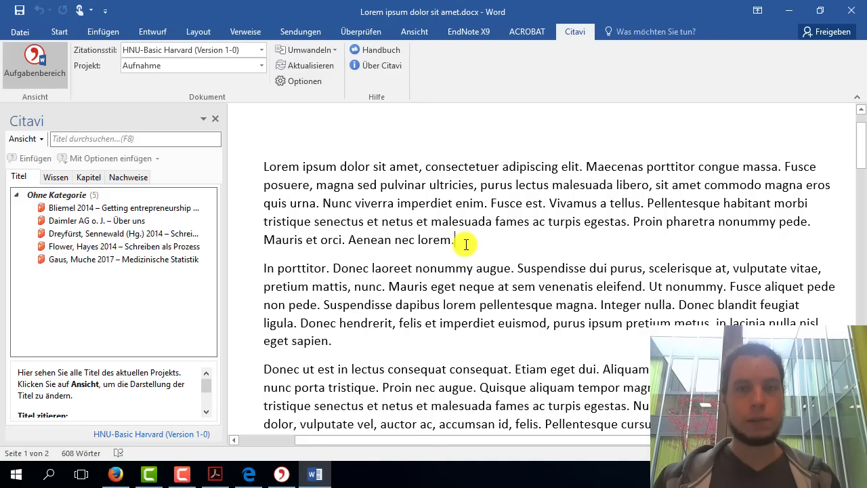
left_click(474, 239)
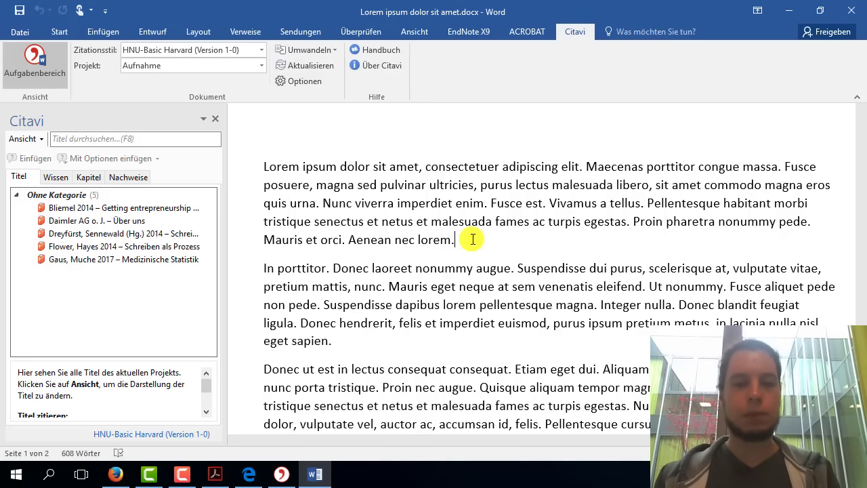
key("BackSpace")
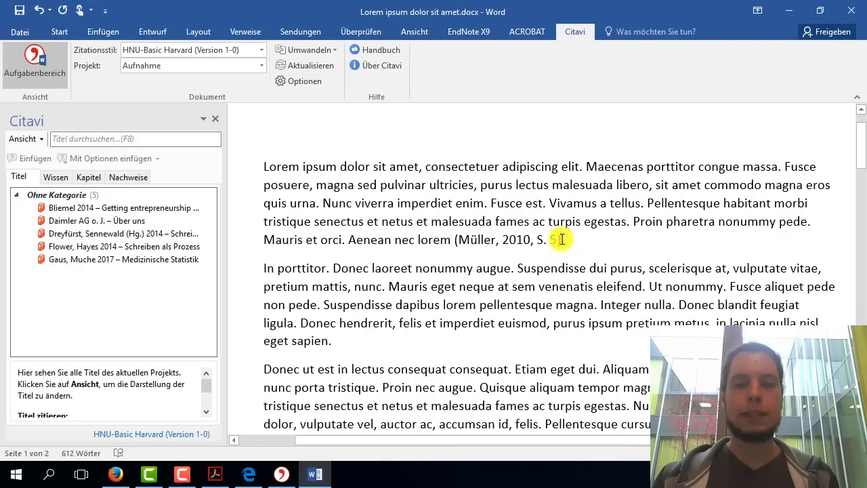
left_click_drag(561, 239, 455, 238)
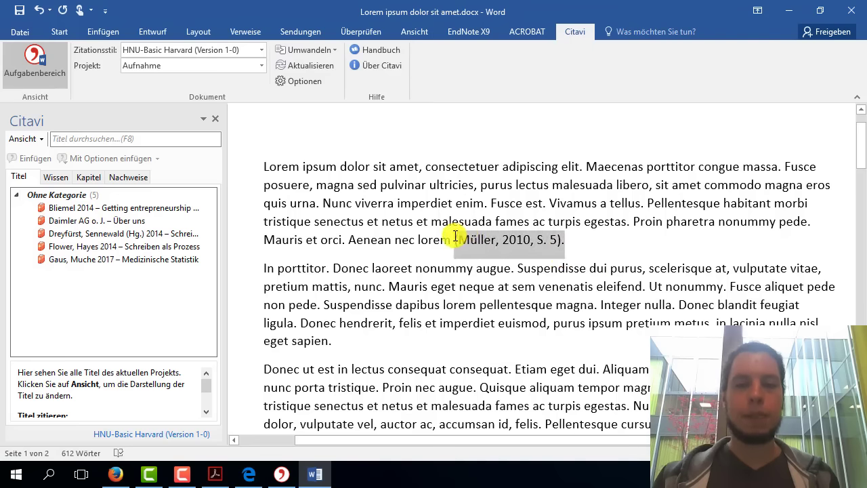
key("Delete")
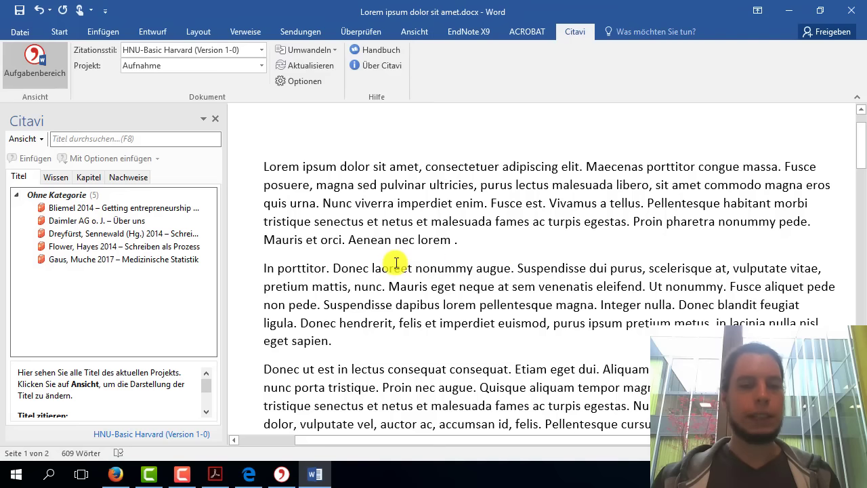
key("Delete")
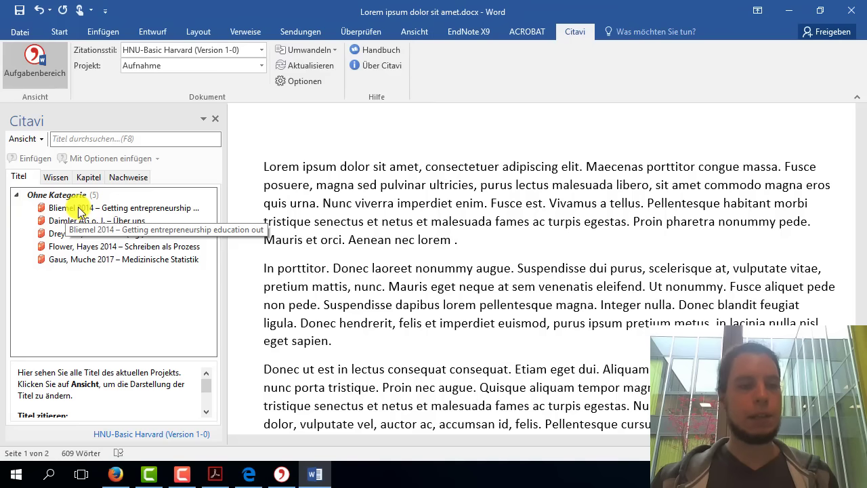
- Insert the Bliemel 2014 title from the Citavi Titel list as a citation after 'lorem'
left_click(79, 211)
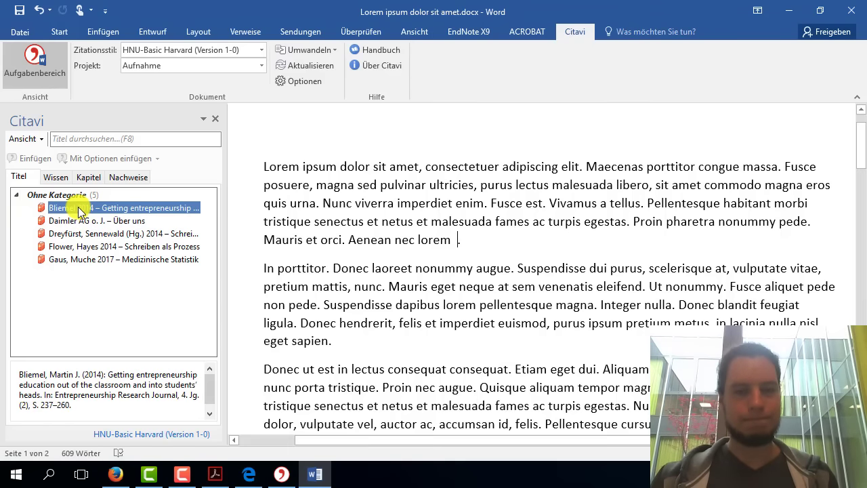
double_click(79, 211)
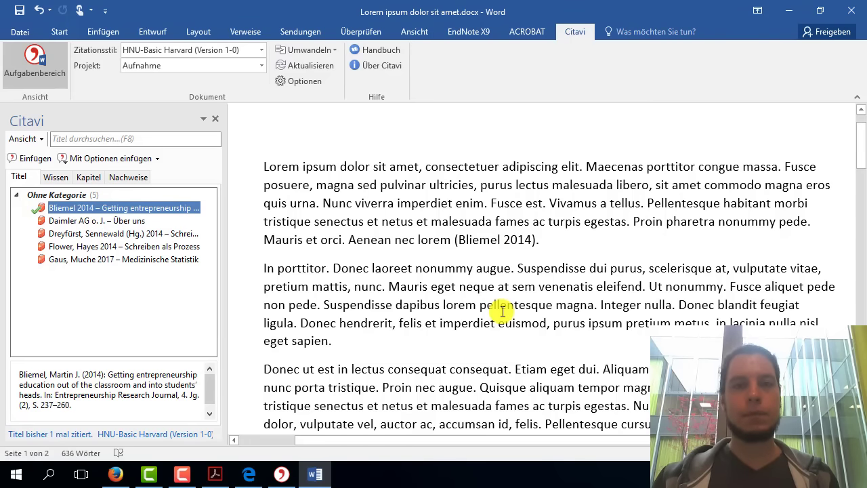
left_click(506, 246)
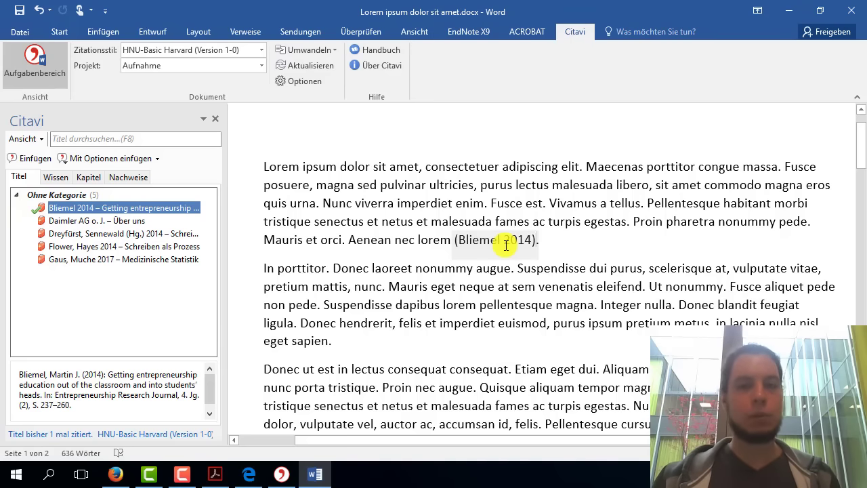
left_click(492, 275)
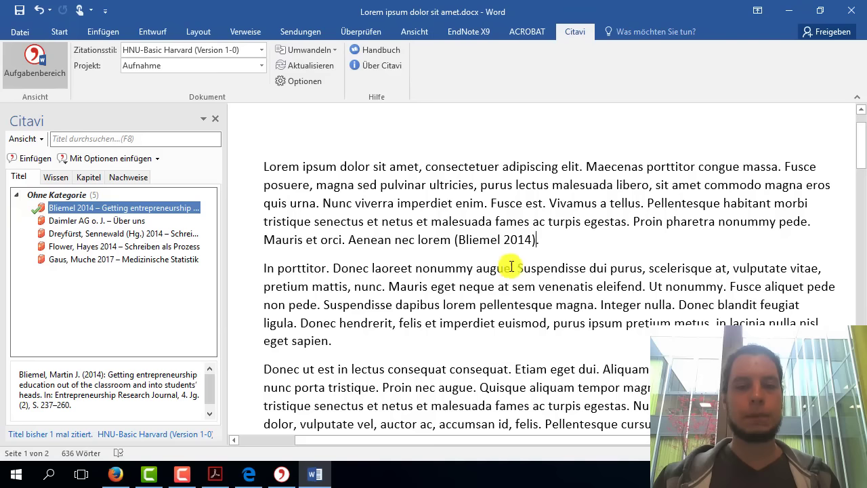
left_click(502, 247)
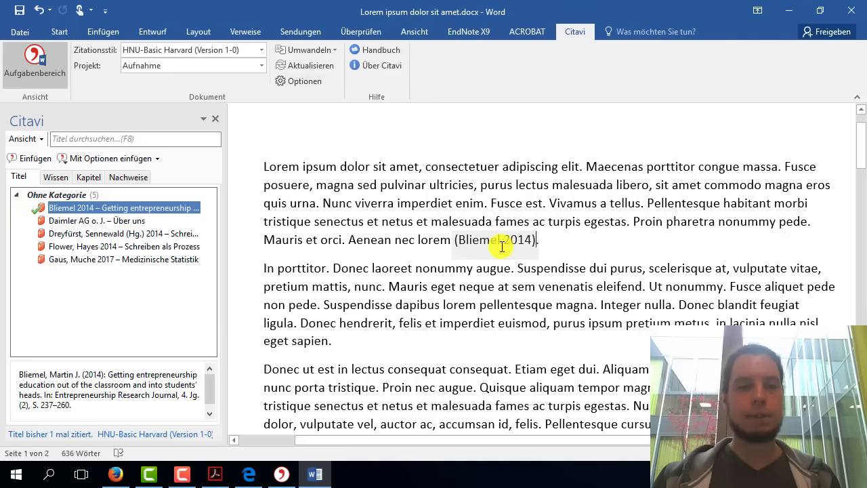
- Remove the (Bliemel 2014) citation using Löschen in the Citavi Nachweise list
left_click(123, 179)
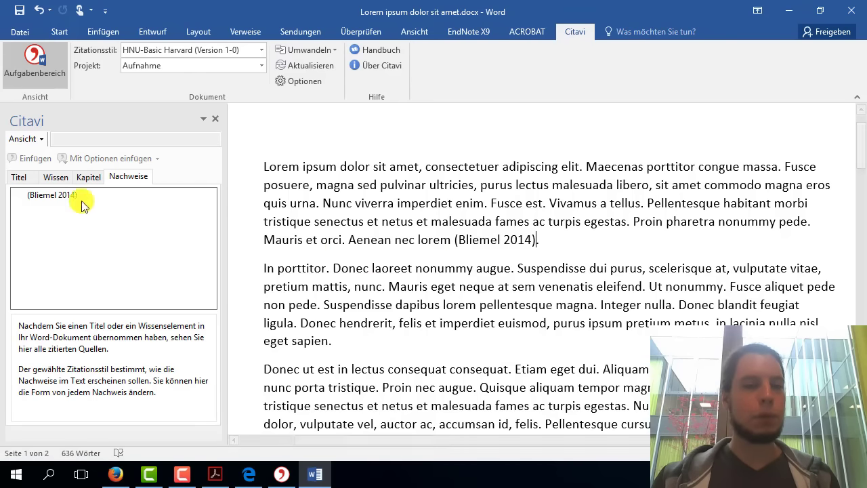
right_click(46, 193)
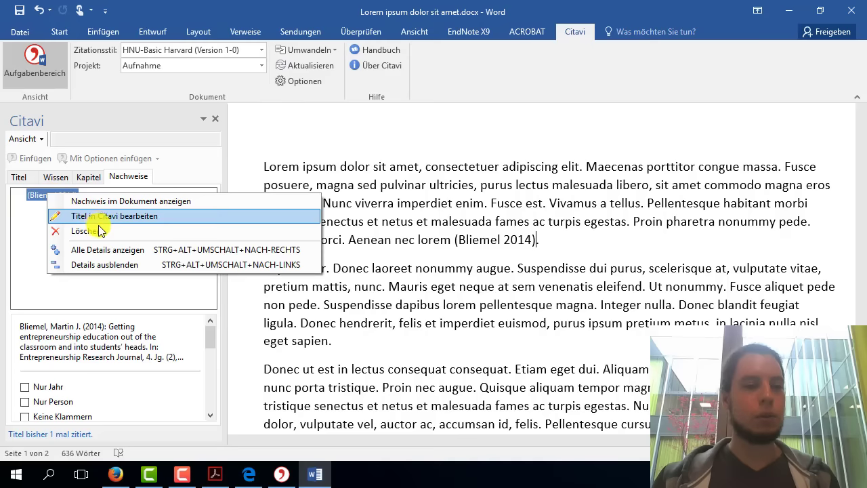
left_click(100, 230)
left_click(21, 176)
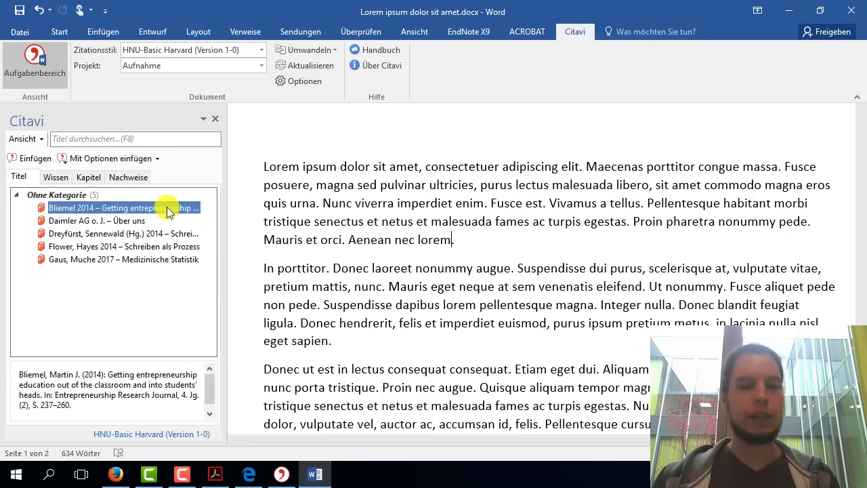
left_click(454, 241)
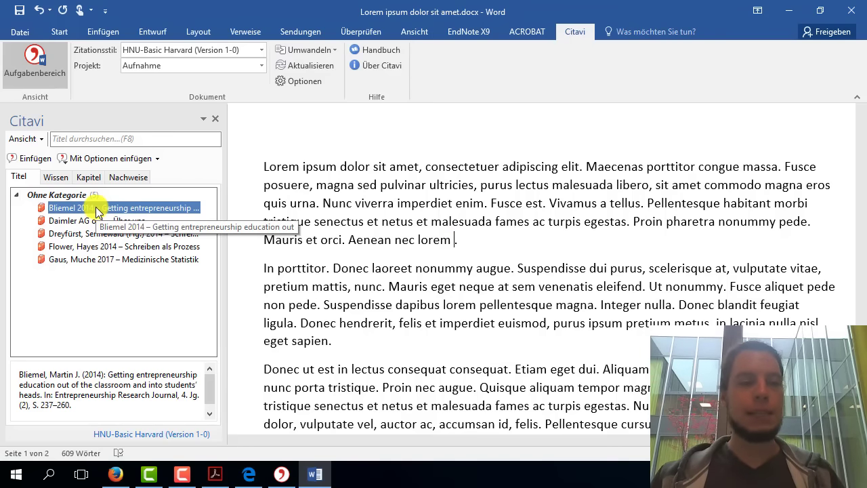
- Insert Bliemel 2014 with options, page 240, giving (Bliemel 2014, S. 240)
right_click(161, 207)
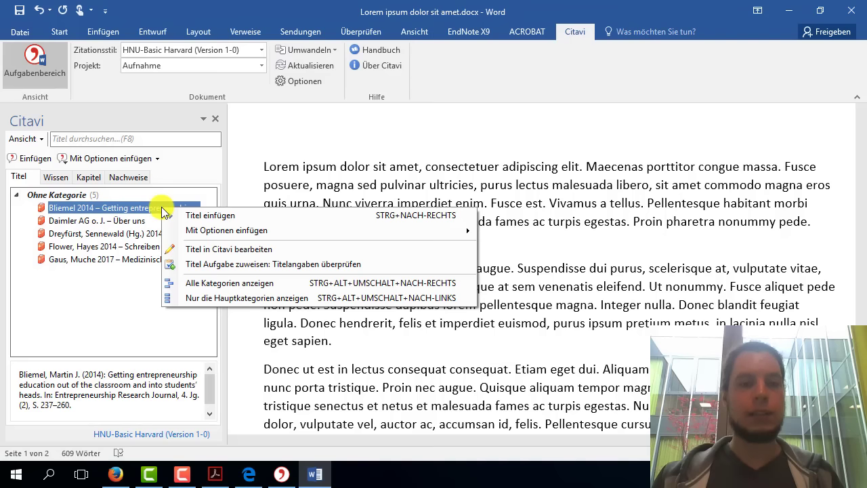
mouse_move(252, 233)
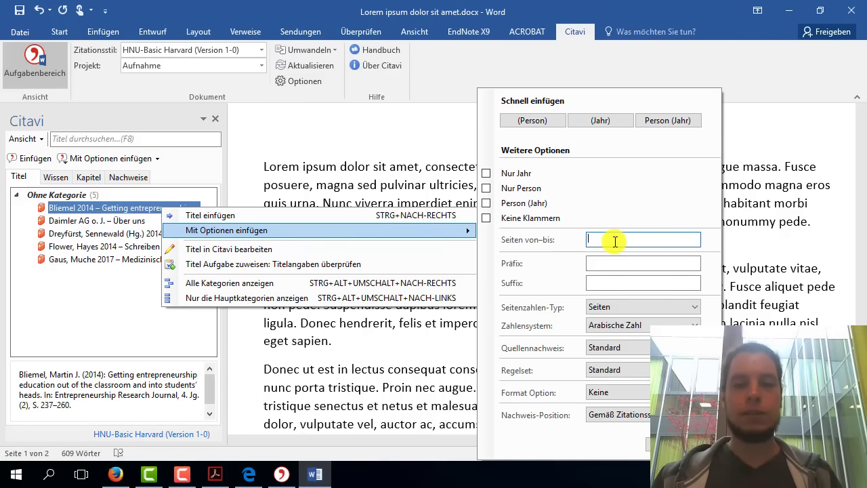
left_click(612, 263)
left_click(612, 283)
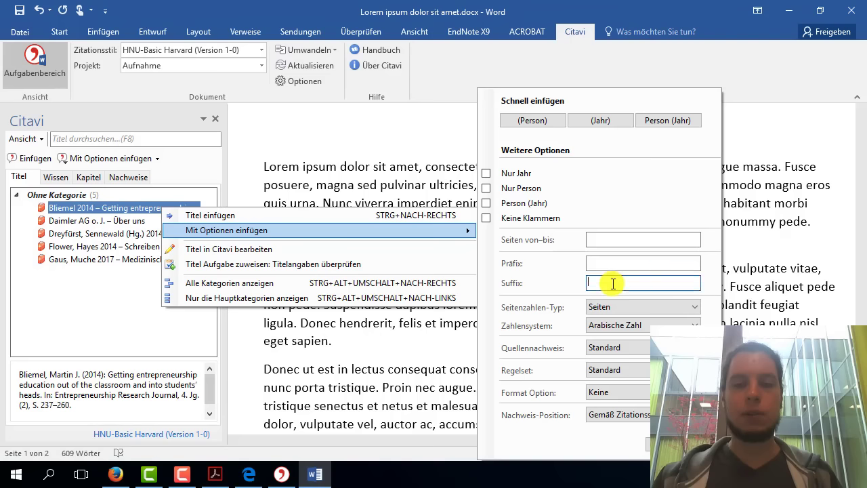
left_click(596, 238)
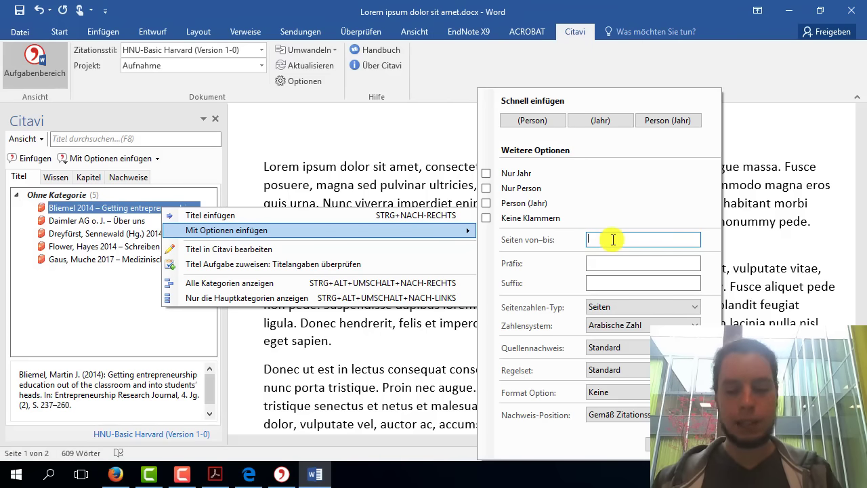
type("2")
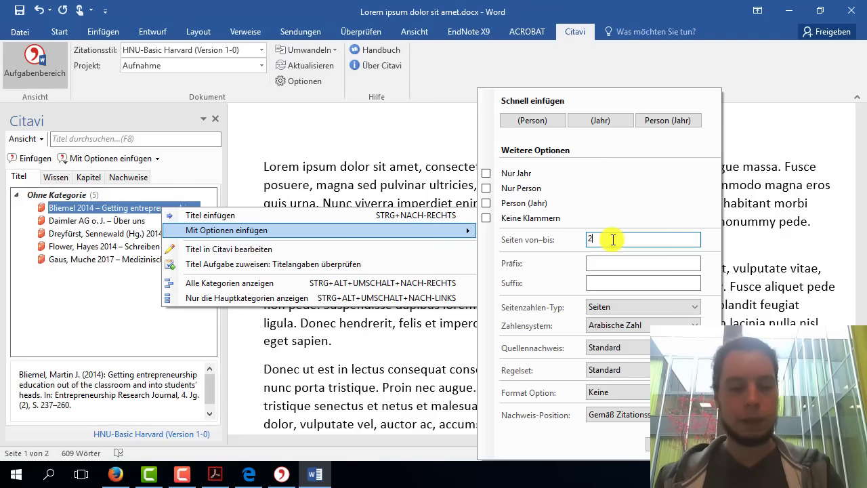
type("40")
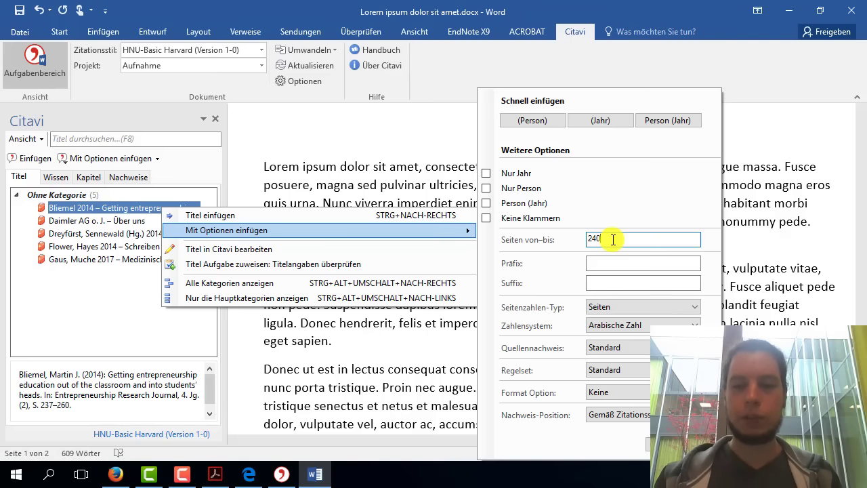
key("Return")
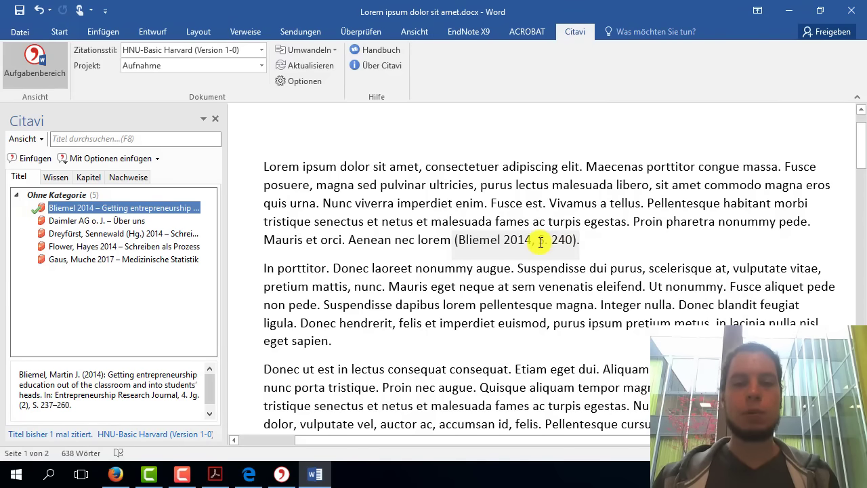
left_click(541, 241)
left_click(531, 306)
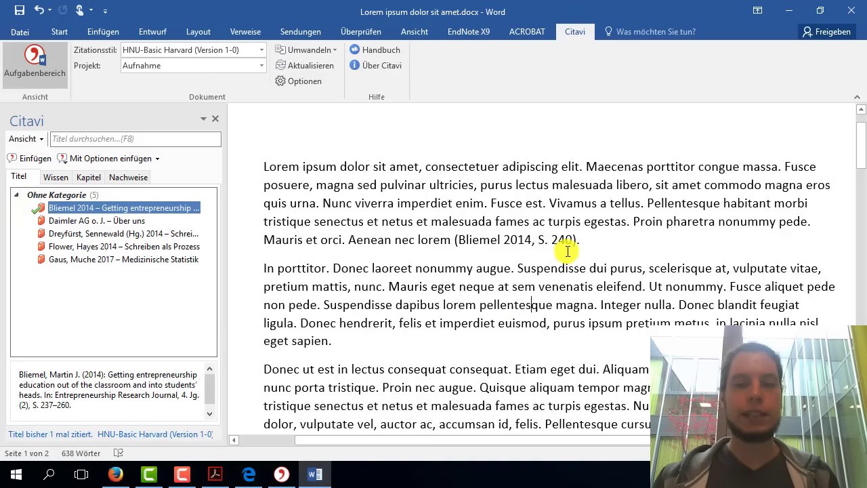
- Add Citavi Default Style to the citation styles and apply it to the document
left_click(261, 50)
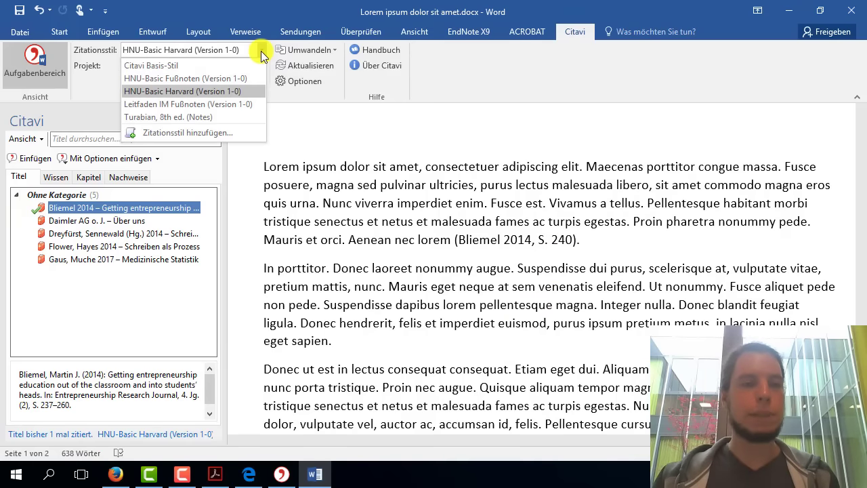
left_click(178, 132)
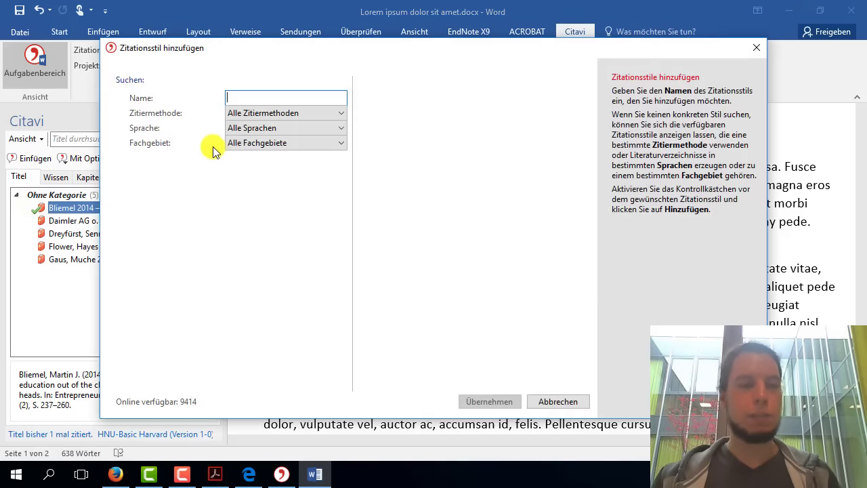
type("citavi d")
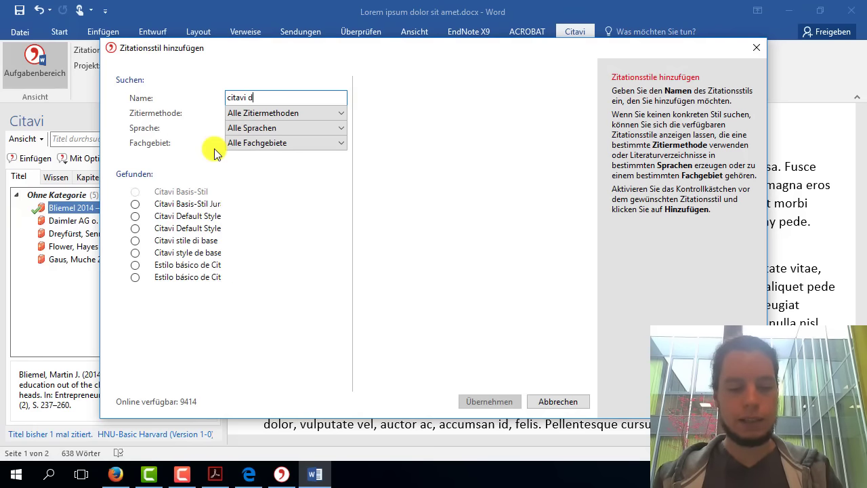
type("efa")
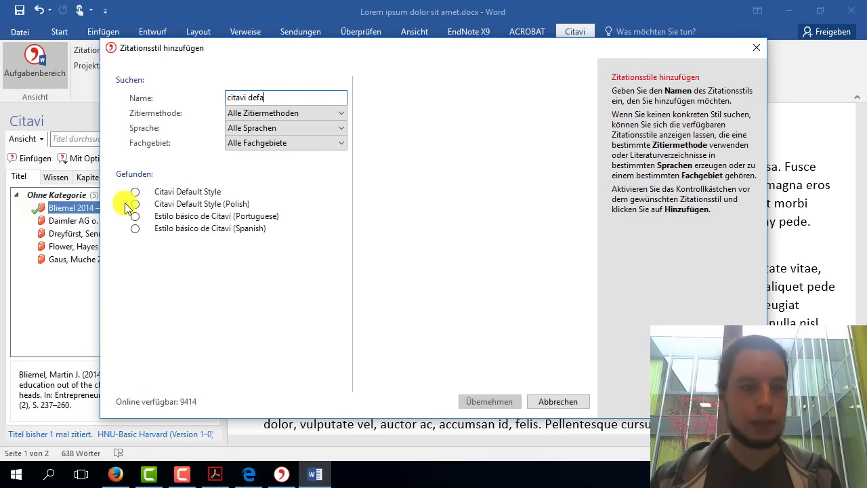
left_click(135, 192)
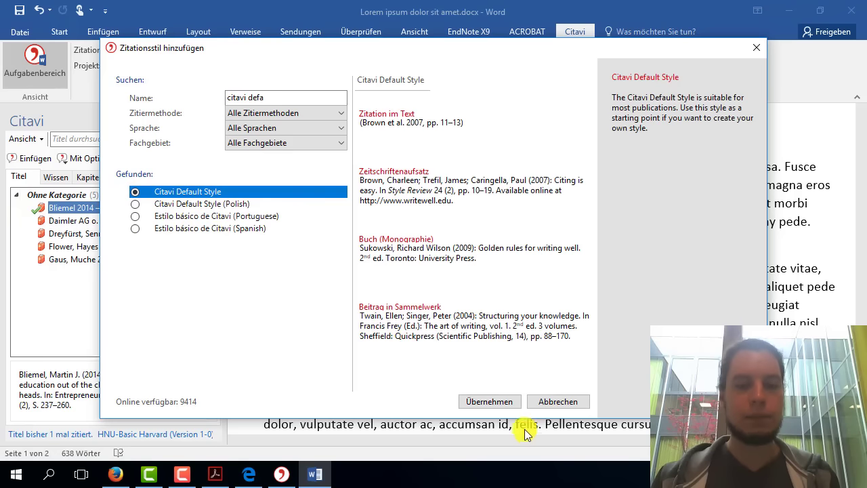
left_click(496, 402)
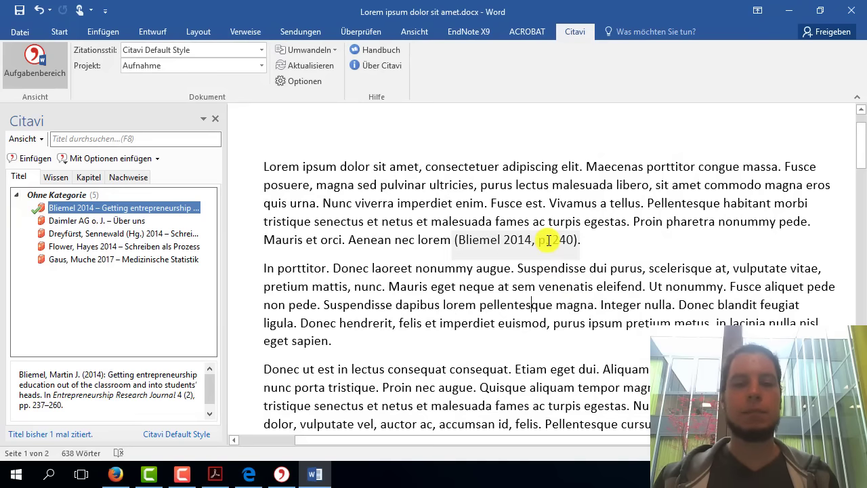
- Switch the citation style back to HNU-Basic Harvard and place the cursor after 'augue'
left_click(260, 49)
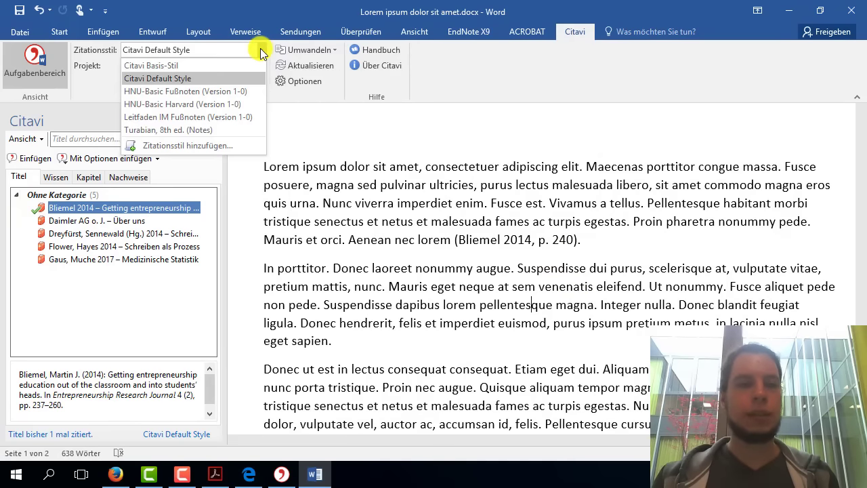
left_click(203, 104)
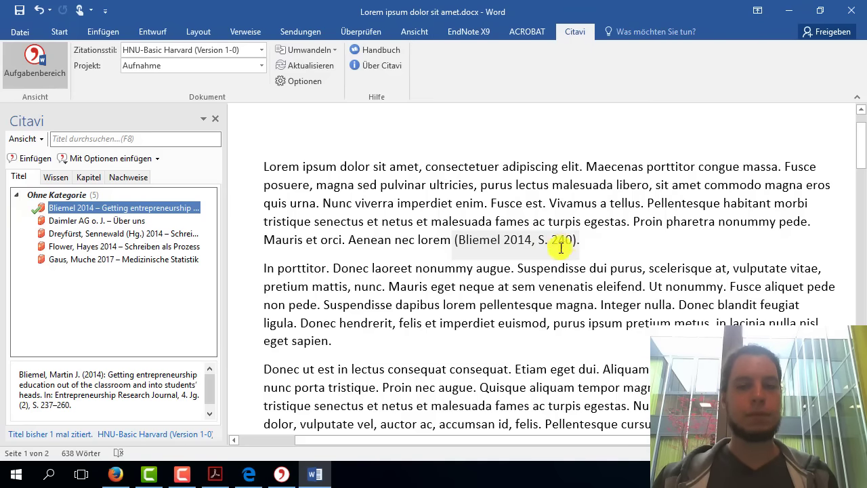
left_click(513, 271)
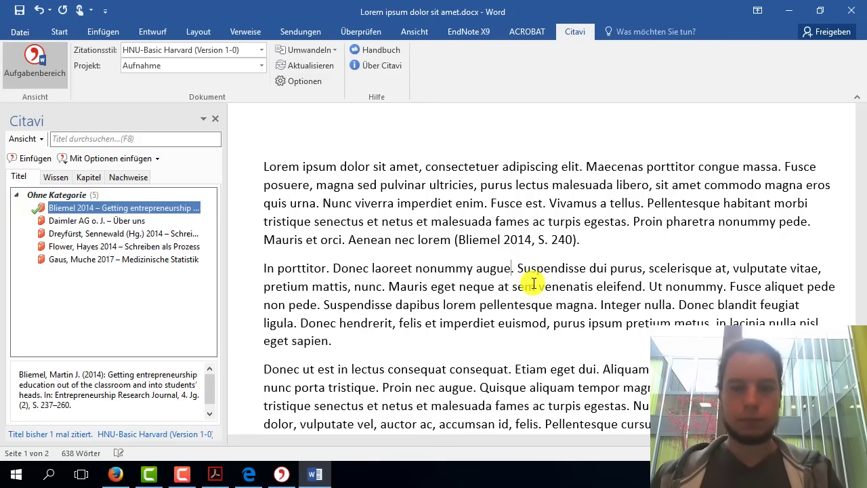
- Cite Bliemel 2014, pages 240–241, after 'augue', producing (Bliemel 2014, S. 240 f.)
right_click(90, 206)
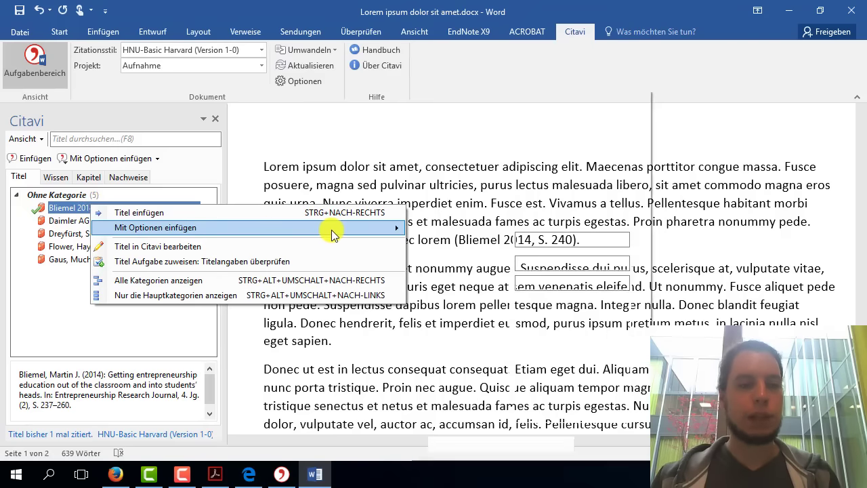
mouse_move(334, 233)
left_click(571, 240)
type("2")
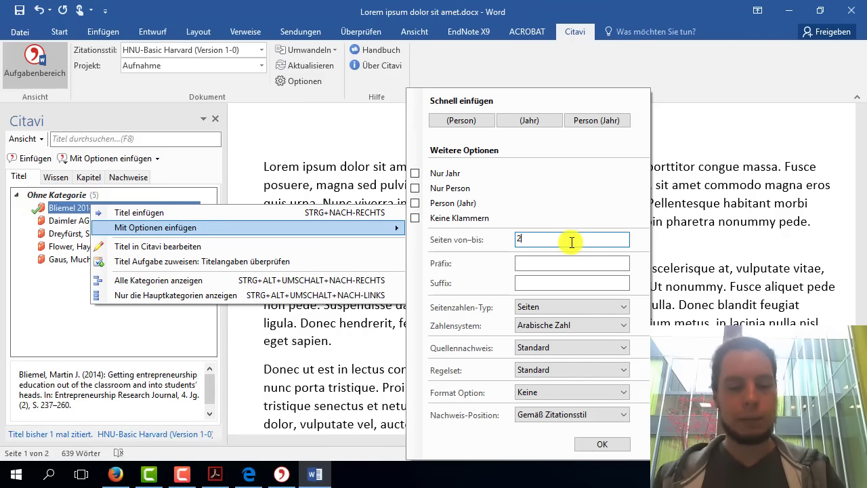
type("40")
type("7")
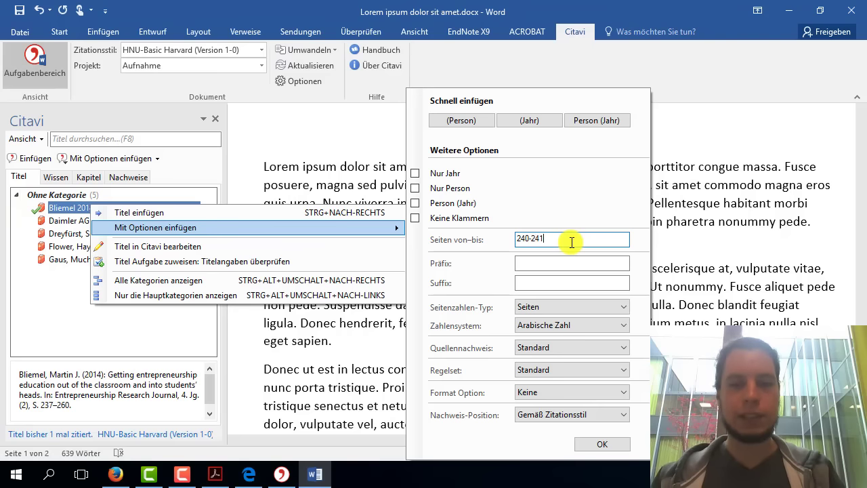
key("Return")
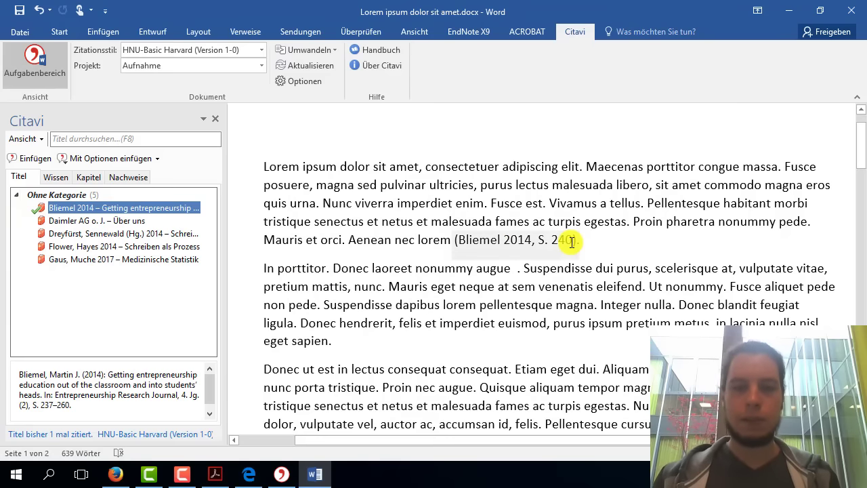
left_click(616, 269)
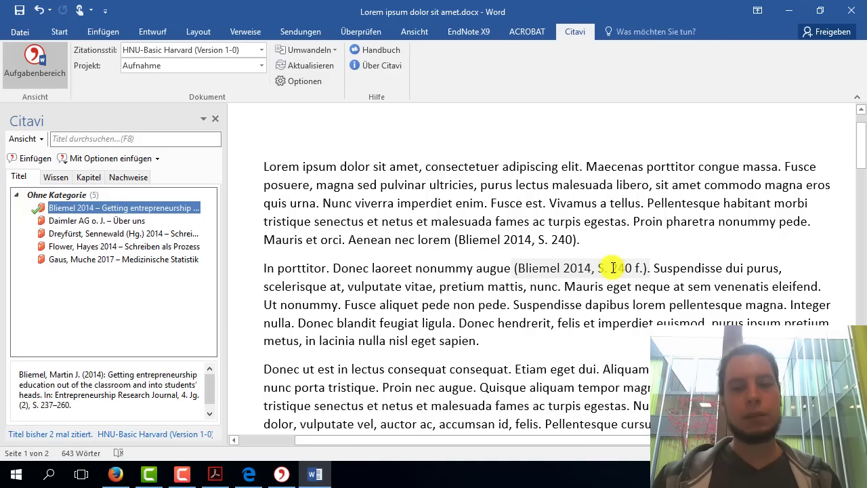
double_click(636, 269)
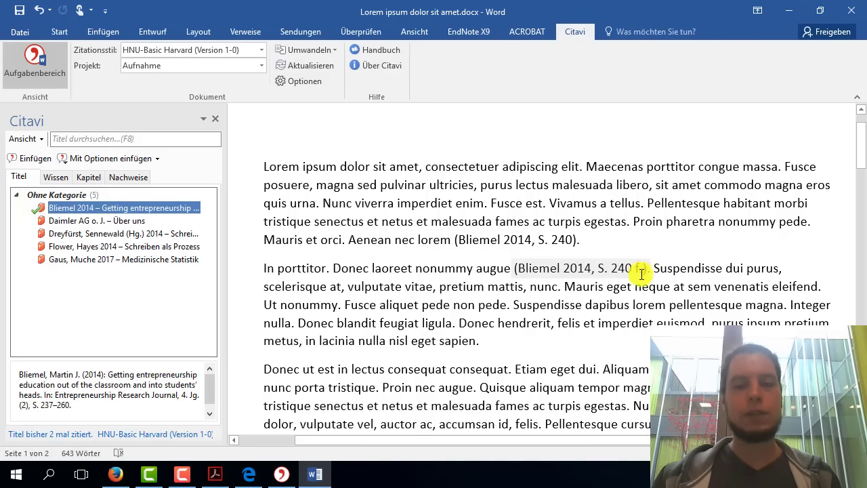
left_click(635, 284)
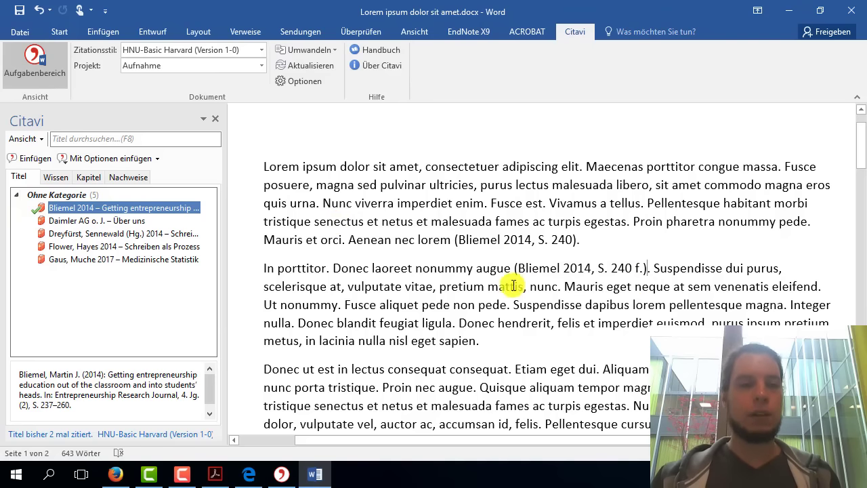
- Open the Nachweise list and move between the two Bliemel 2014 citations (S. 240 and S. 240 f.)
left_click(118, 178)
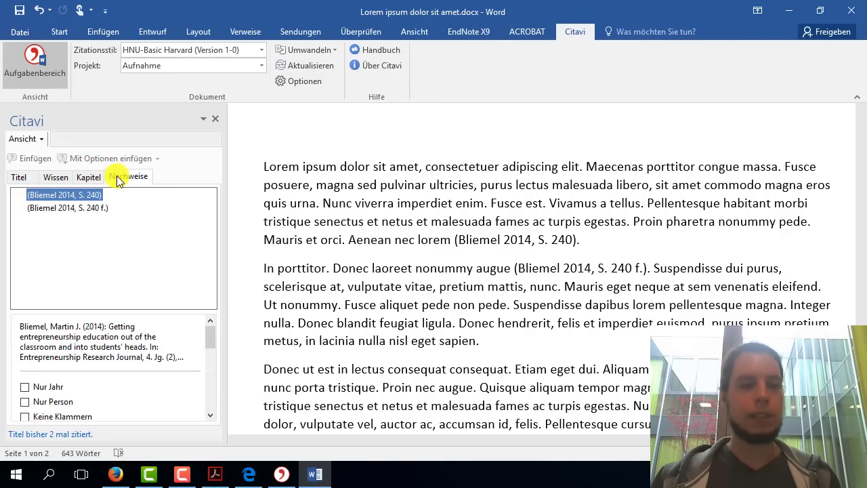
left_click(66, 206)
left_click(68, 196)
left_click(69, 207)
left_click(71, 195)
left_click(80, 208)
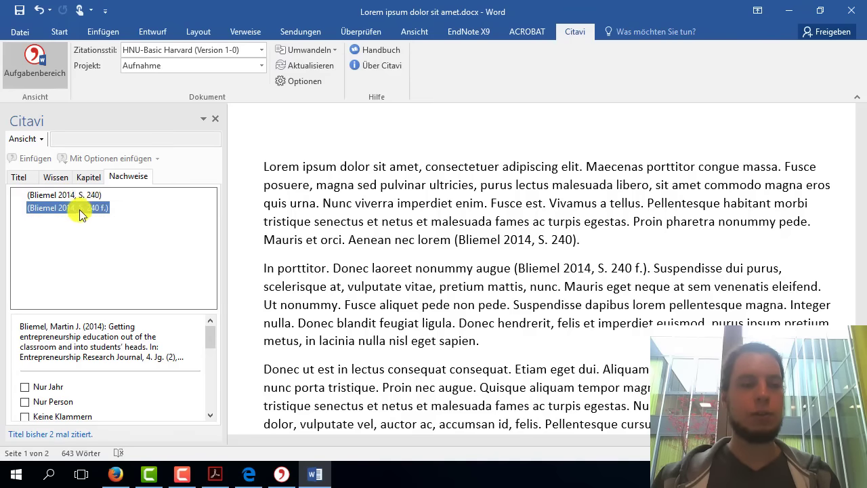
left_click(80, 195)
left_click(81, 208)
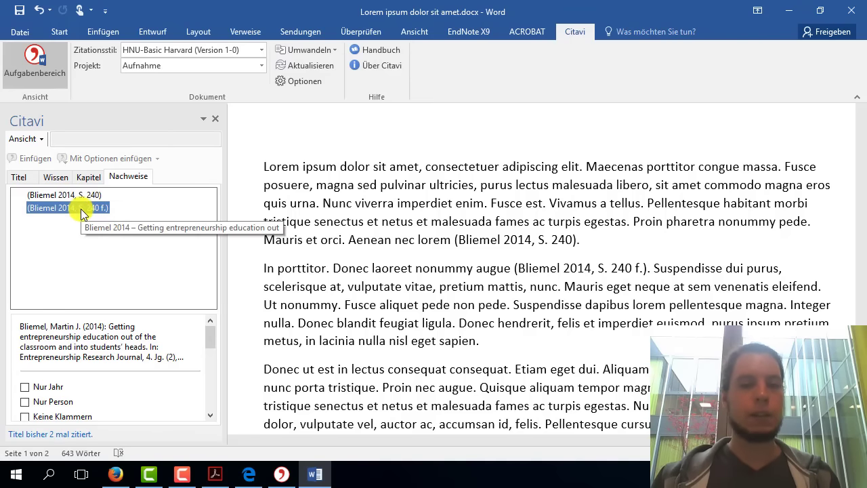
left_click(78, 196)
left_click(78, 207)
- Extend the first Bliemel citation's page range to 240–245
left_click(77, 195)
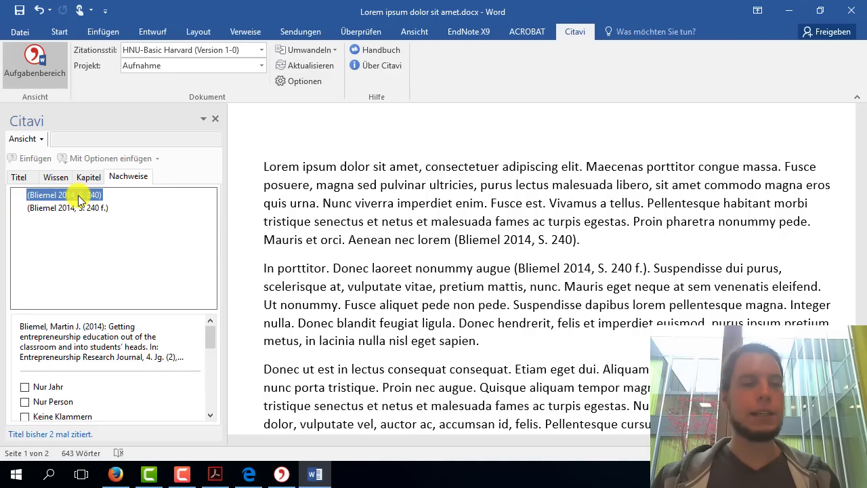
right_click(78, 196)
left_click(132, 203)
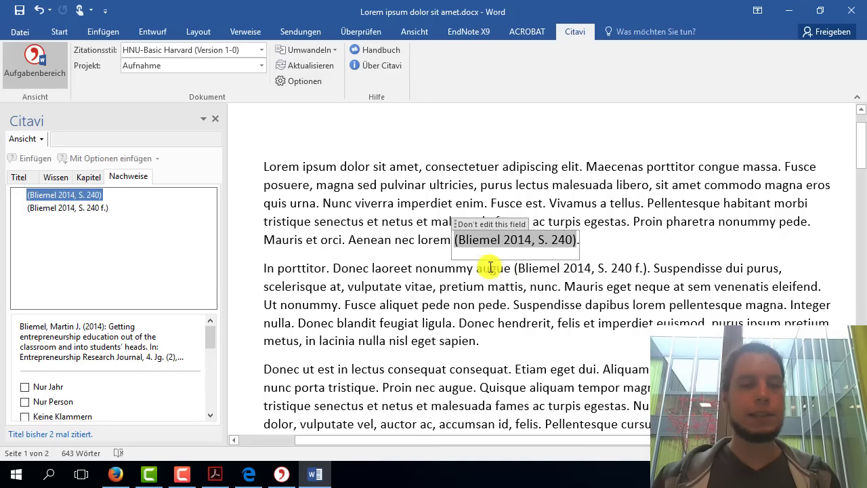
left_click_drag(208, 333, 209, 354)
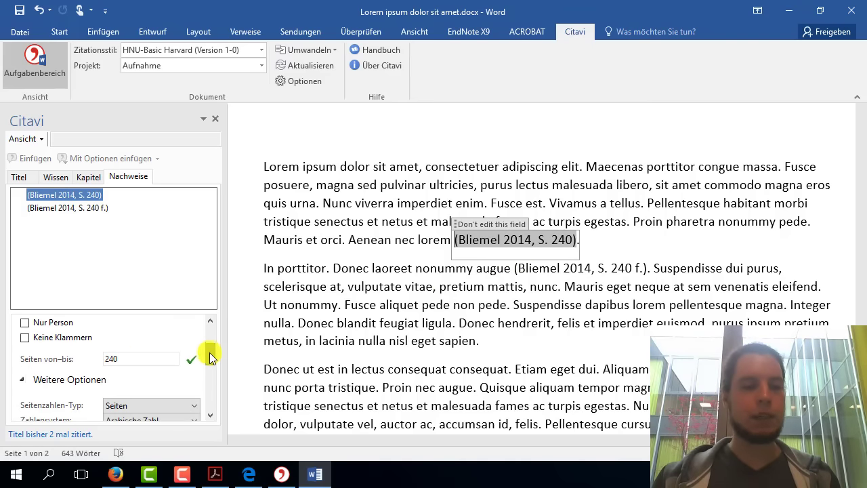
left_click(127, 360)
type("-24")
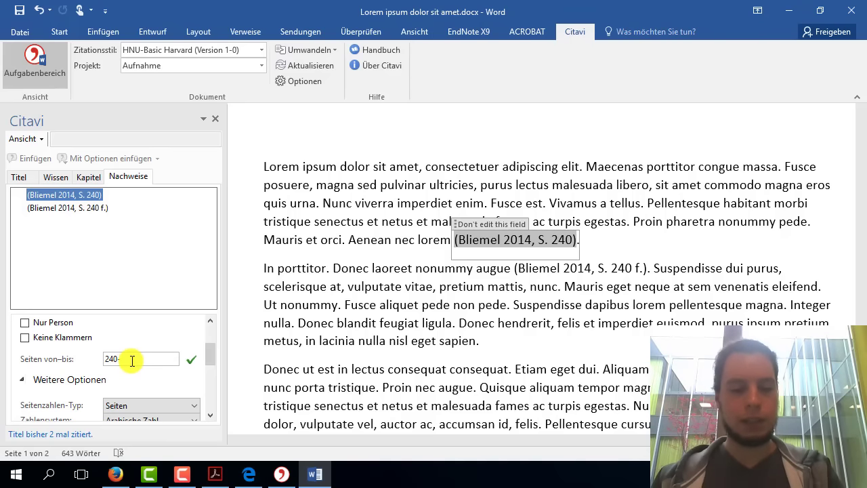
type("5")
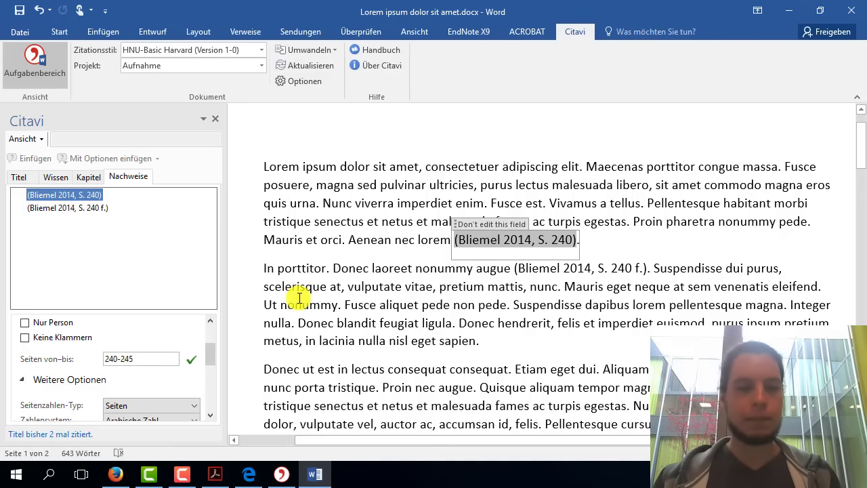
left_click(311, 306)
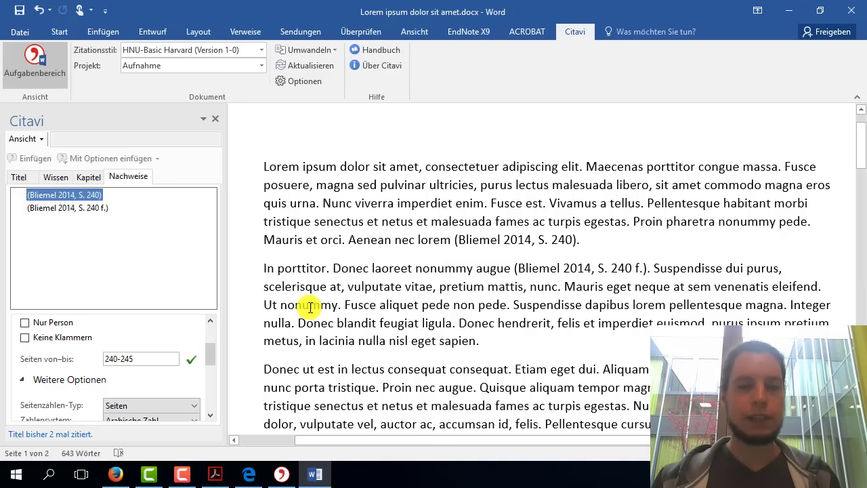
- Type stray text inside that citation, then refresh citations with Aktualisieren to discard it
left_click(580, 241)
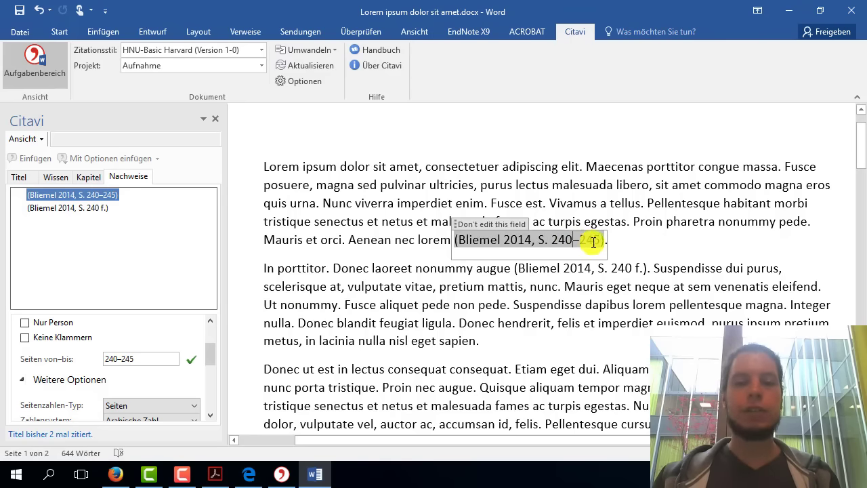
left_click(572, 240)
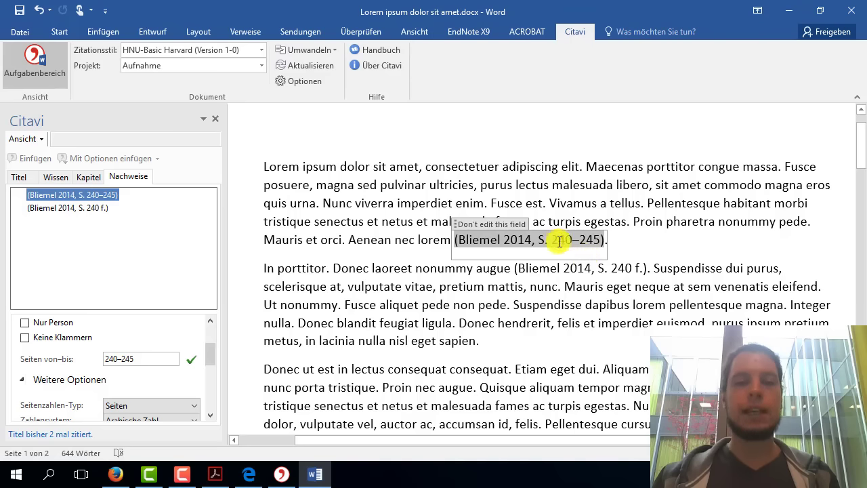
type("öakmfa")
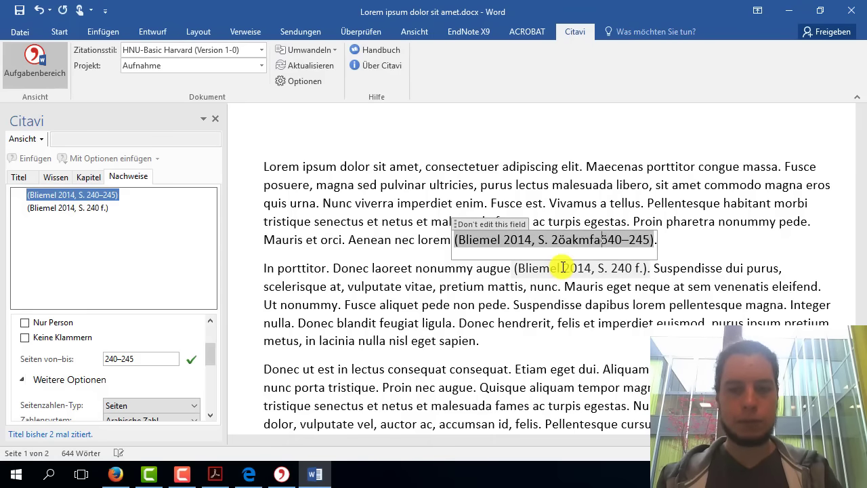
type("ökfsma")
left_click(579, 335)
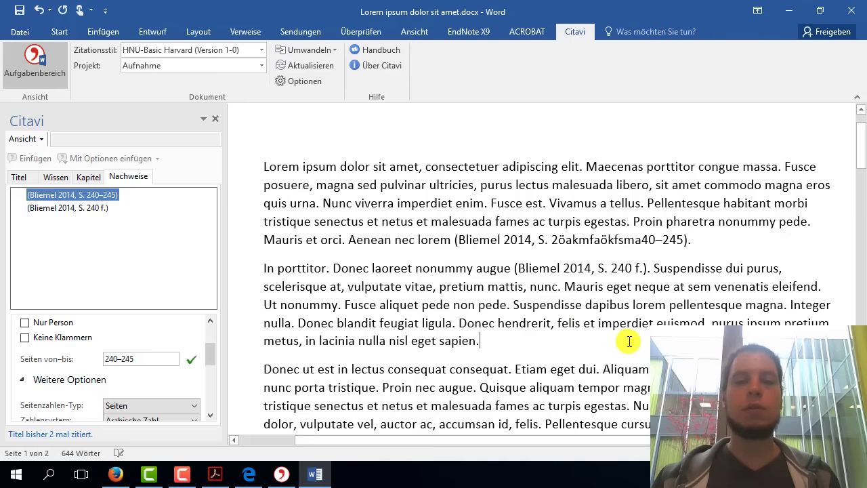
left_click(304, 67)
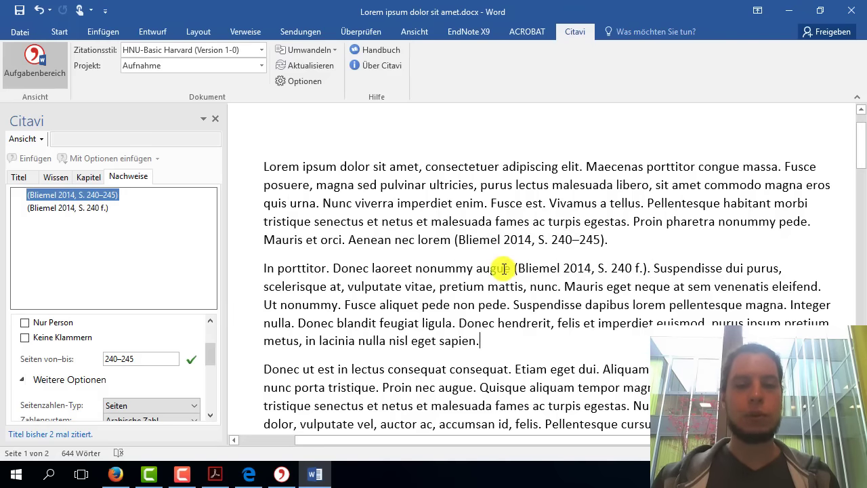
left_click(498, 269)
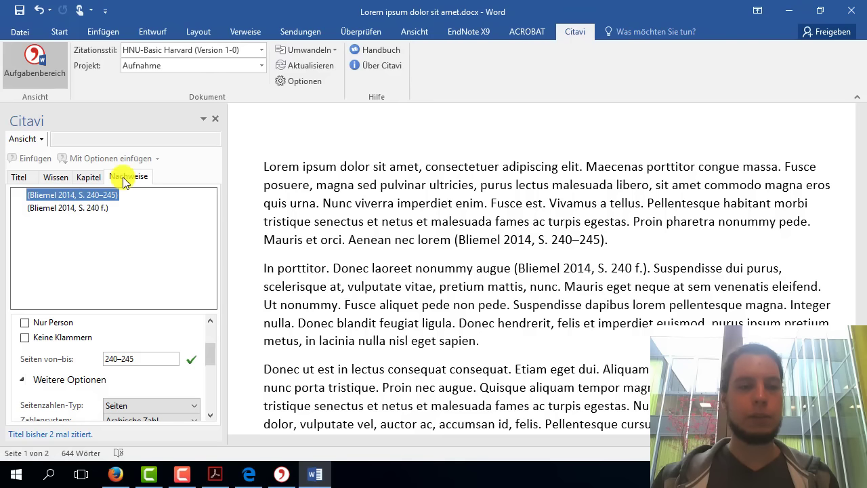
- Delete 'augue' and the (Bliemel 2014, S. 240 f.) citation, end the sentence with a period, and save
left_click(14, 179)
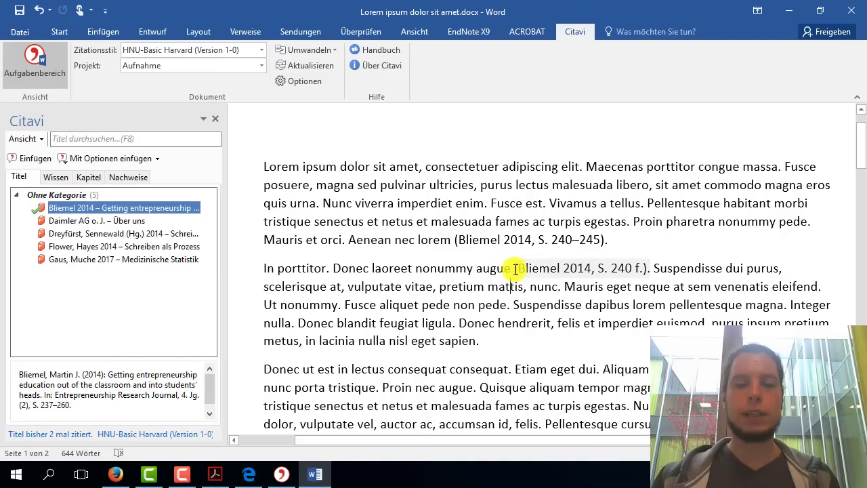
left_click_drag(524, 269, 638, 270)
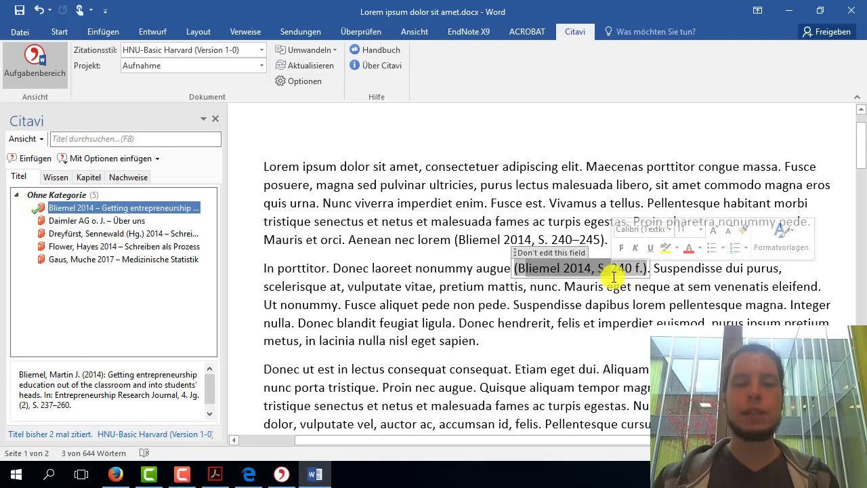
left_click(666, 268)
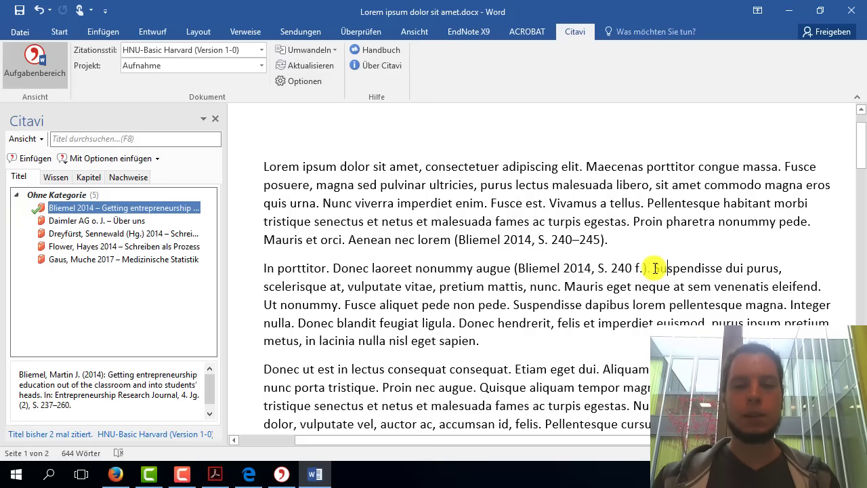
left_click_drag(647, 268, 507, 268)
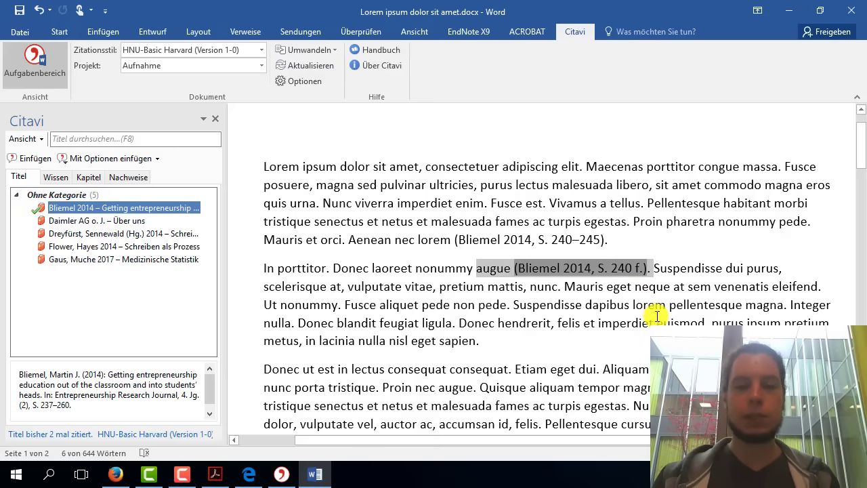
key("Delete")
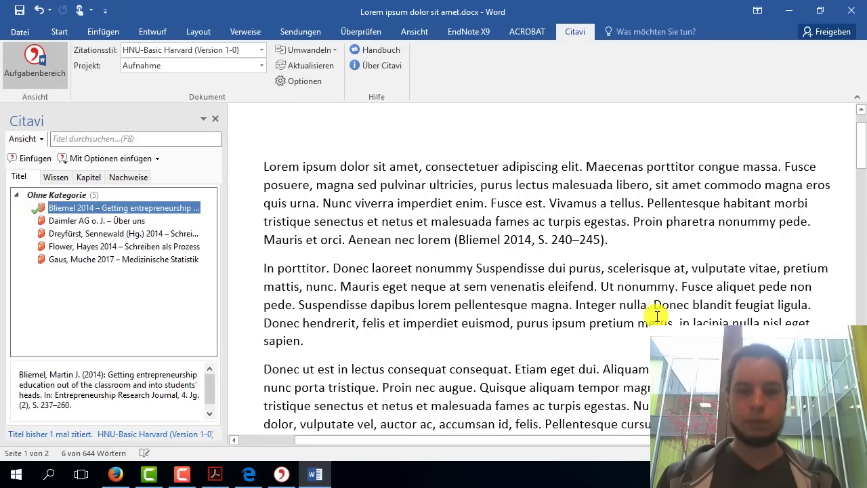
type(".")
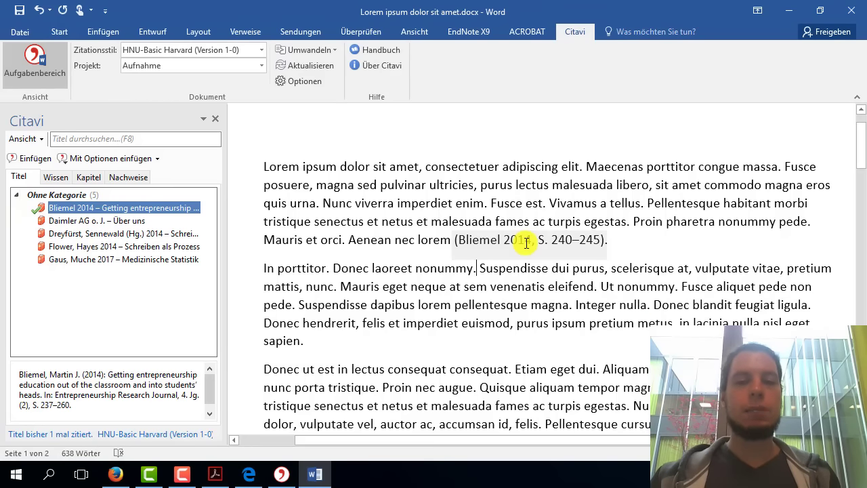
key("ctrl+s")
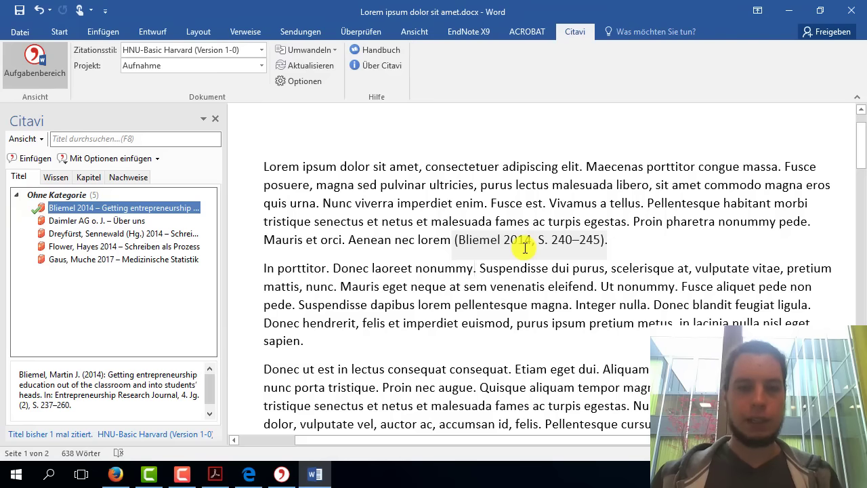
key("Left")
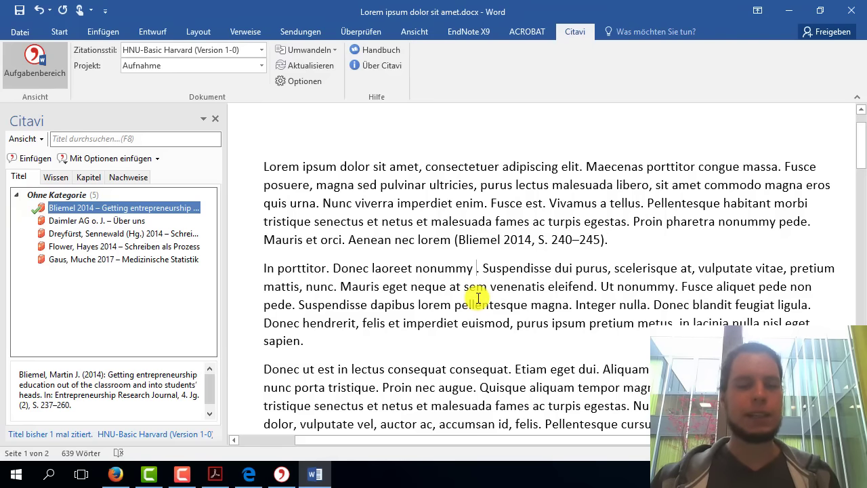
- Insert a Gaus/Muche 2017 citation for page 5 with prefix 'vgl.' after 'nonummy'
left_click(73, 259)
right_click(73, 260)
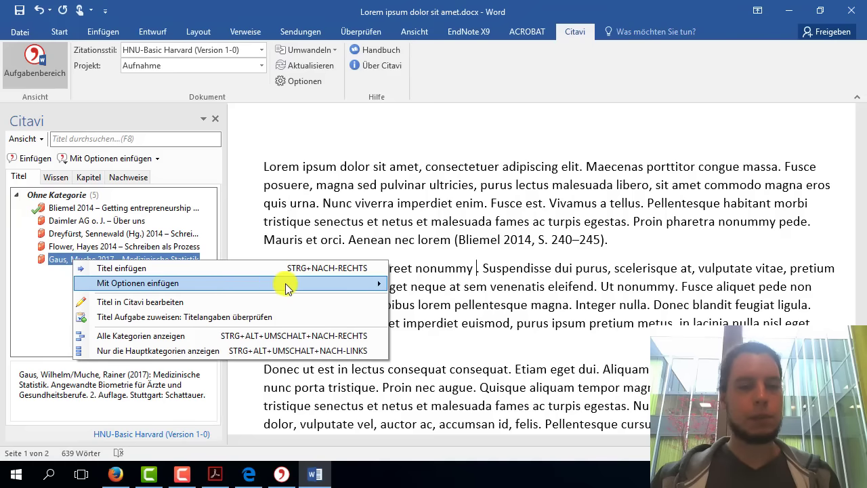
mouse_move(294, 288)
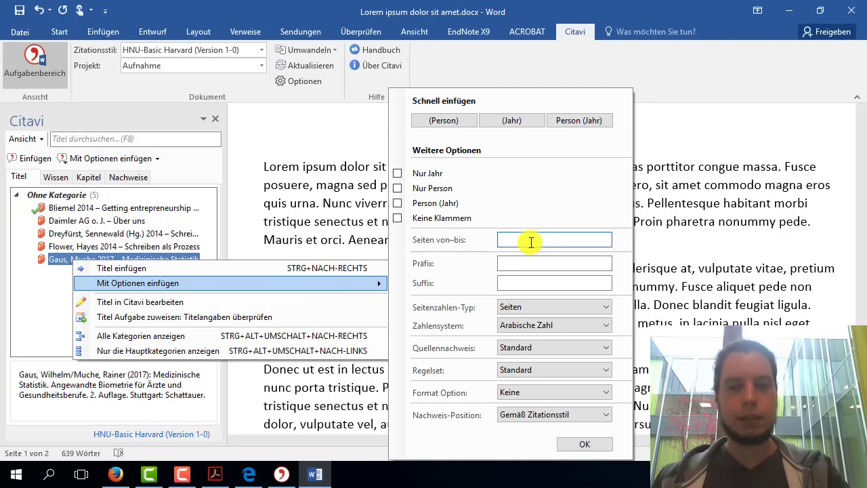
type("5")
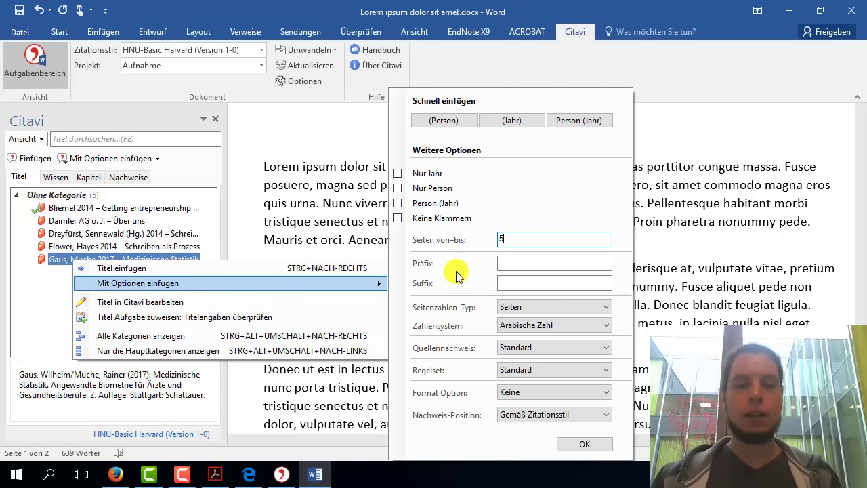
left_click(515, 264)
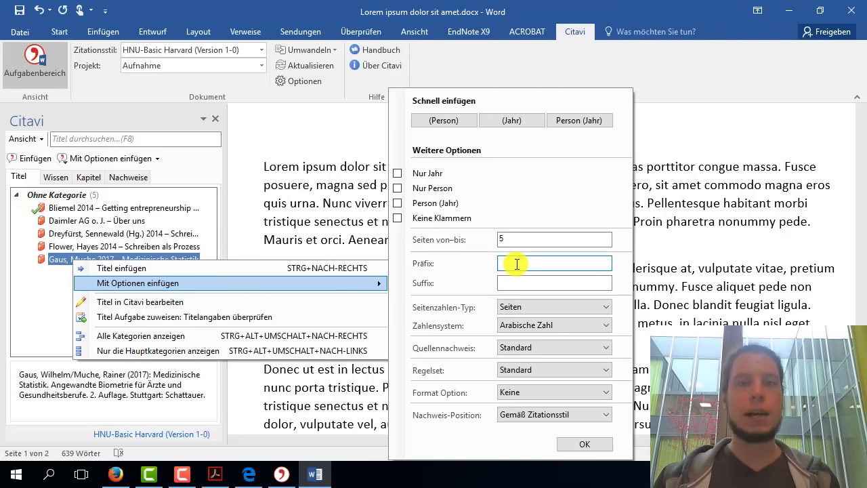
left_click(517, 284)
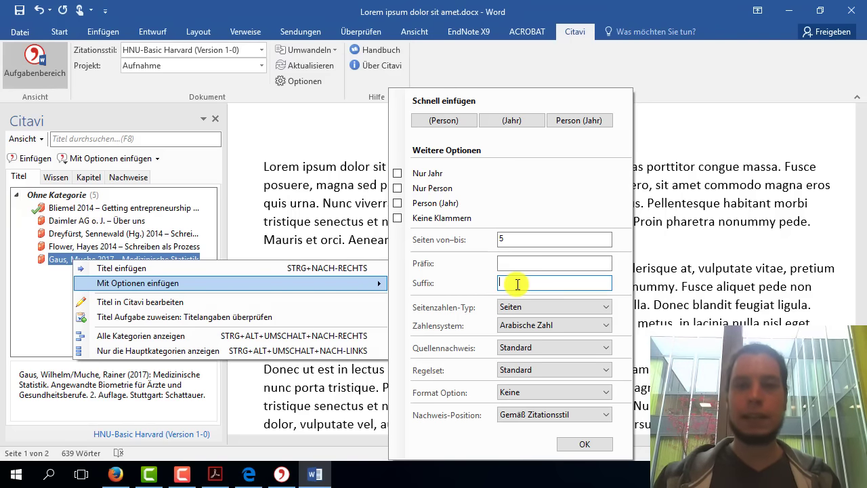
left_click(518, 263)
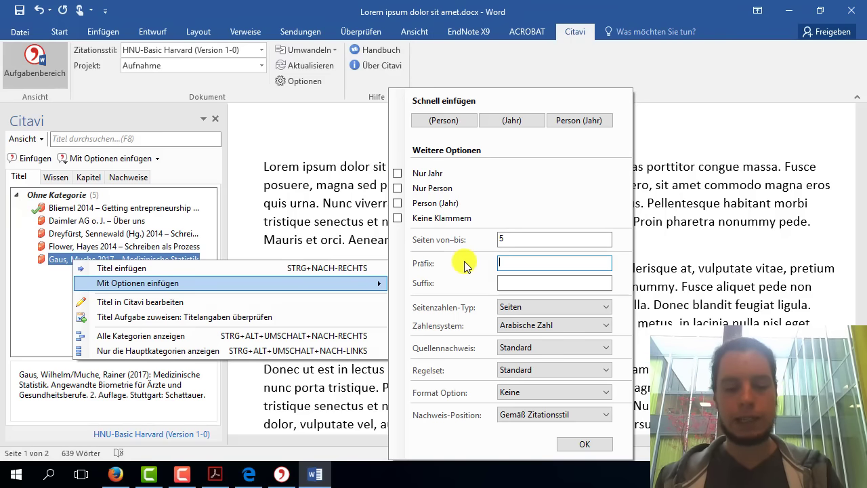
type("vgl")
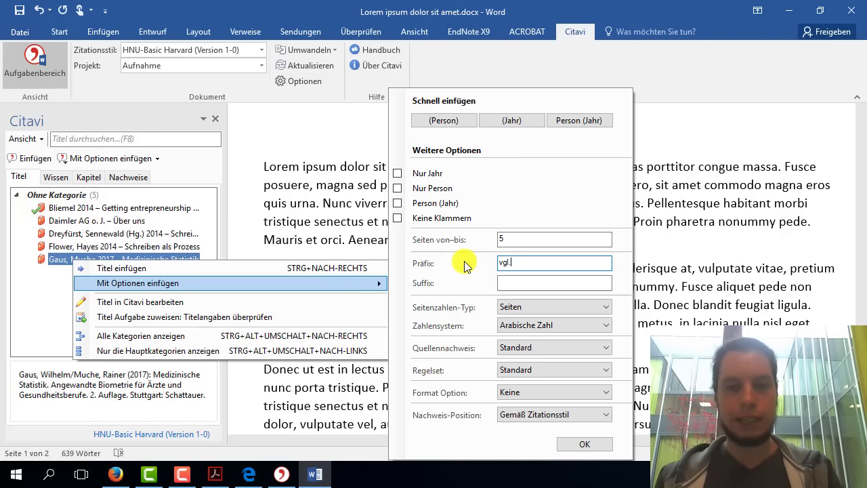
type(".")
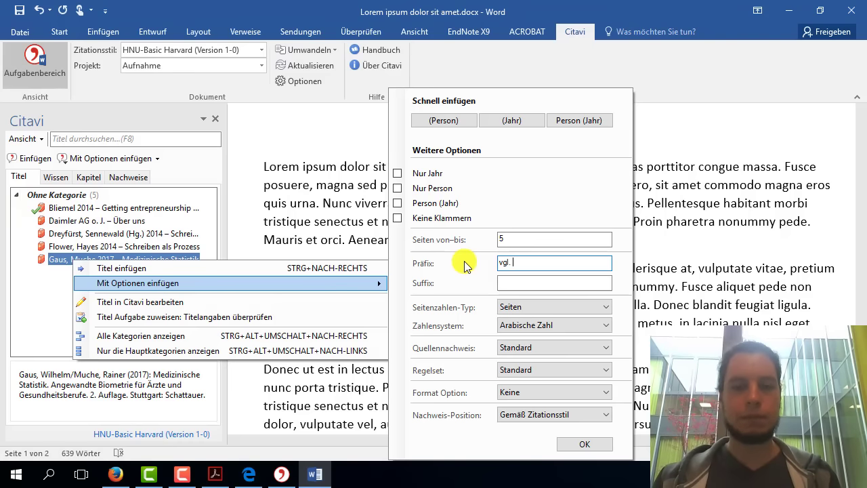
left_click(579, 448)
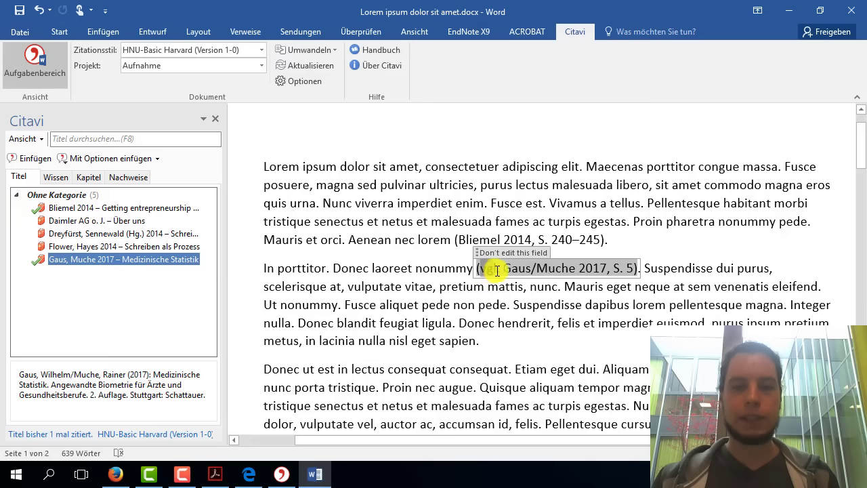
left_click_drag(504, 271, 501, 272)
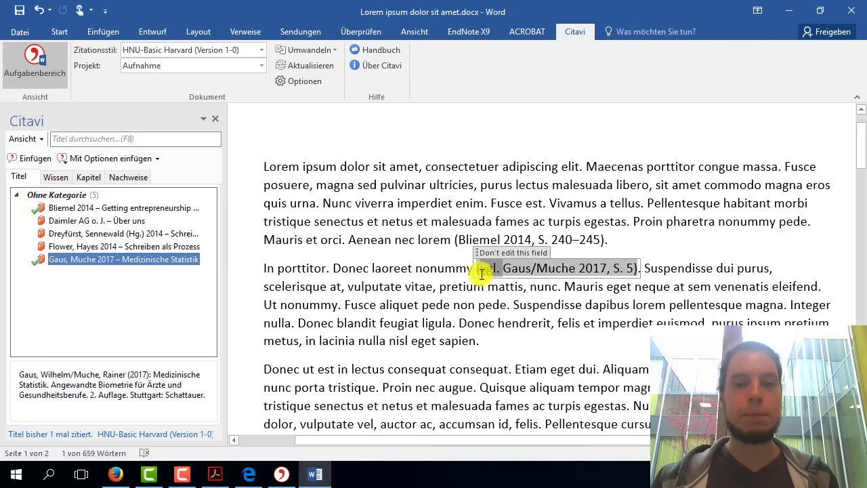
left_click(522, 305)
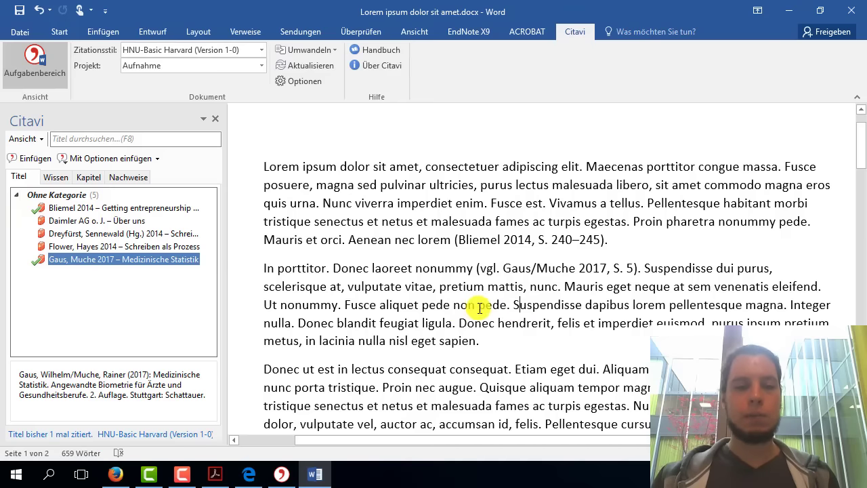
- After 'Ut nonummy', cite Gaus/Muche 2017 at page 7 with suffix ', siehe Anhang V'
left_click(337, 305)
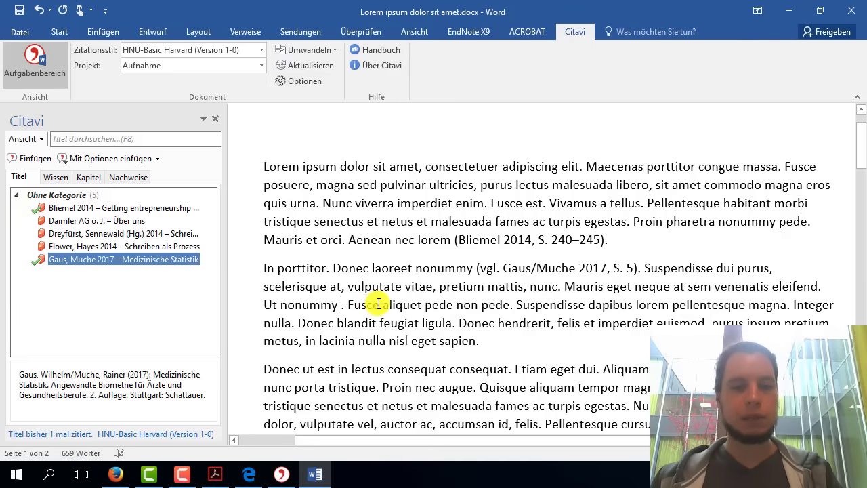
right_click(151, 258)
mouse_move(402, 281)
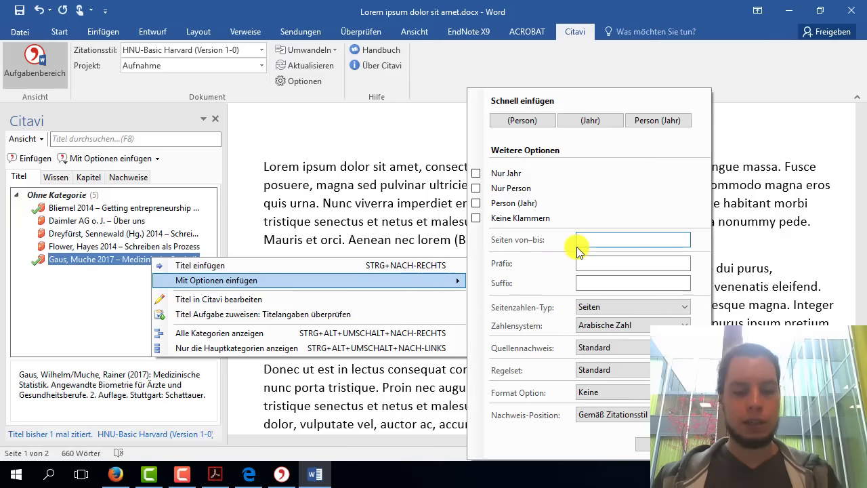
type("7")
left_click(581, 283)
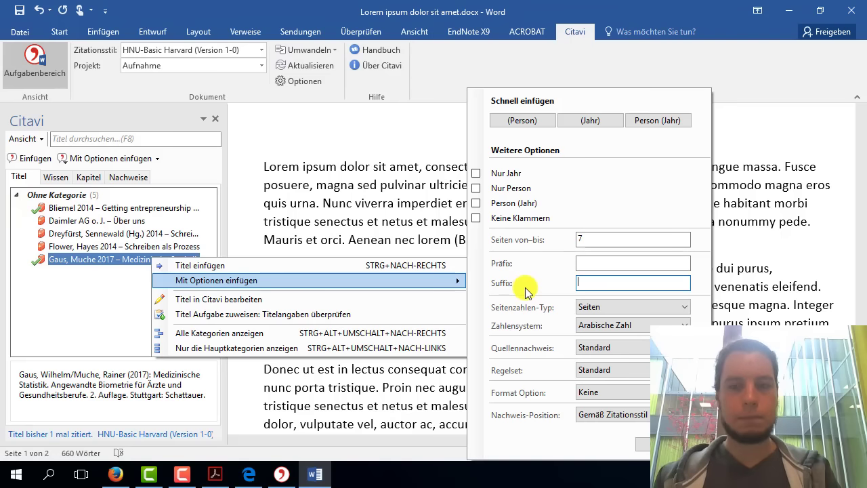
type(".")
type("e A")
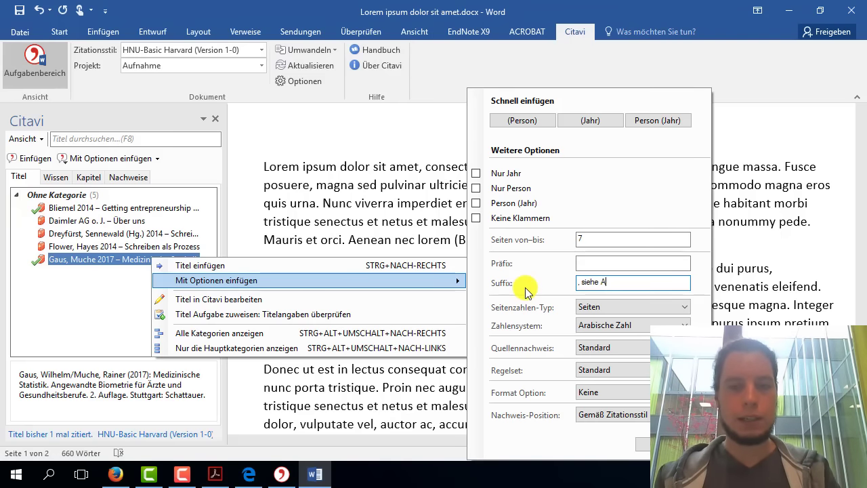
type("V")
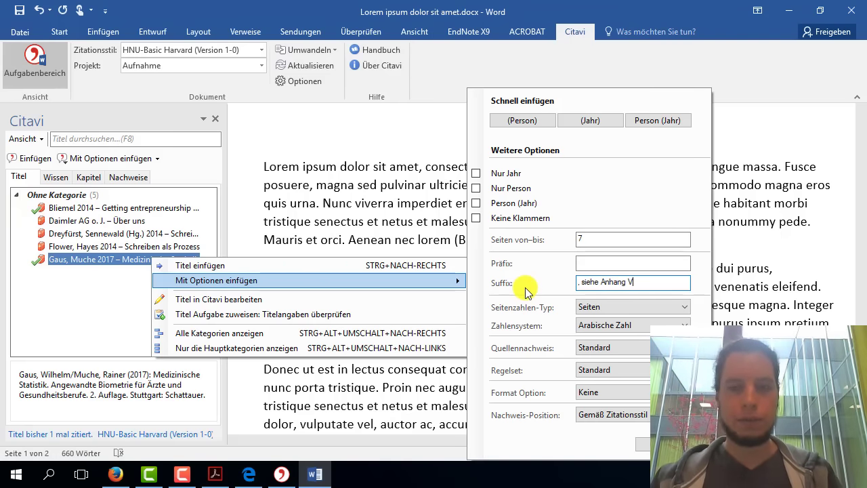
key("Return")
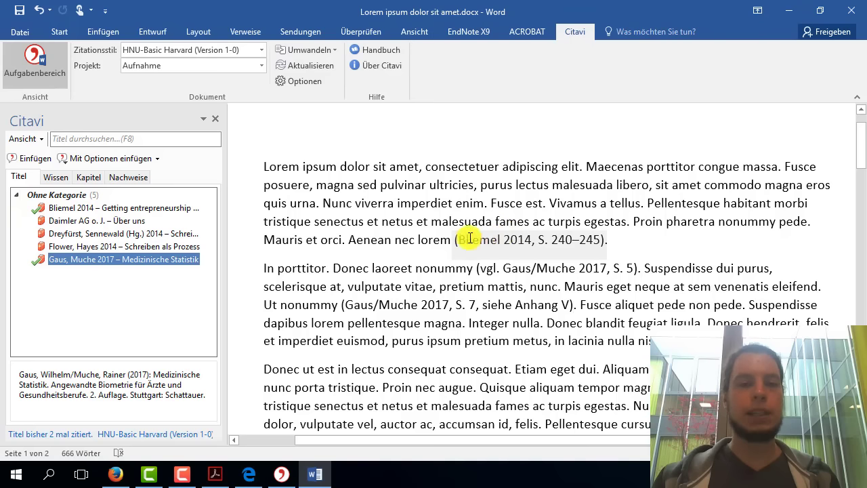
- Add Flower/Hayes 2014, page 40, into the Bliemel citation as one combined citation
left_click(499, 240)
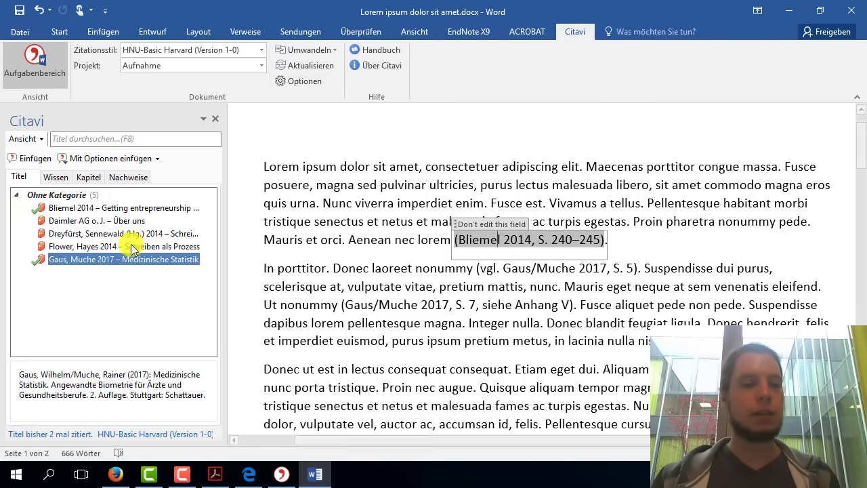
left_click(657, 240)
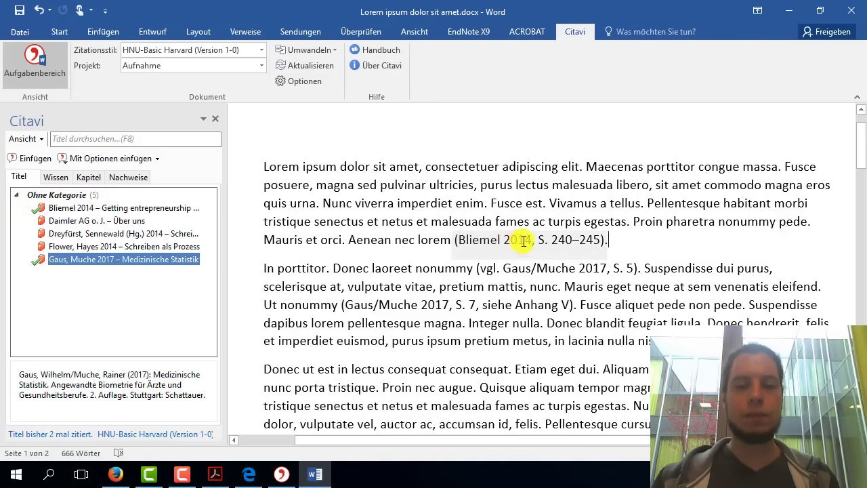
left_click(524, 240)
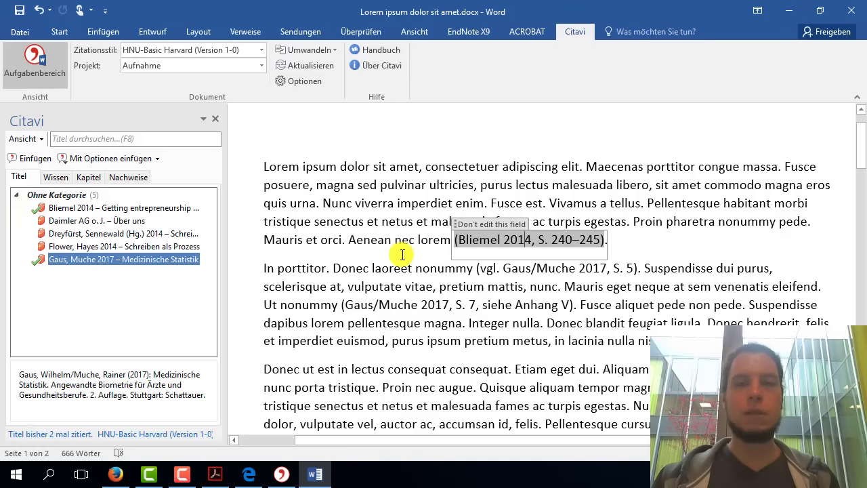
right_click(63, 250)
mouse_move(335, 269)
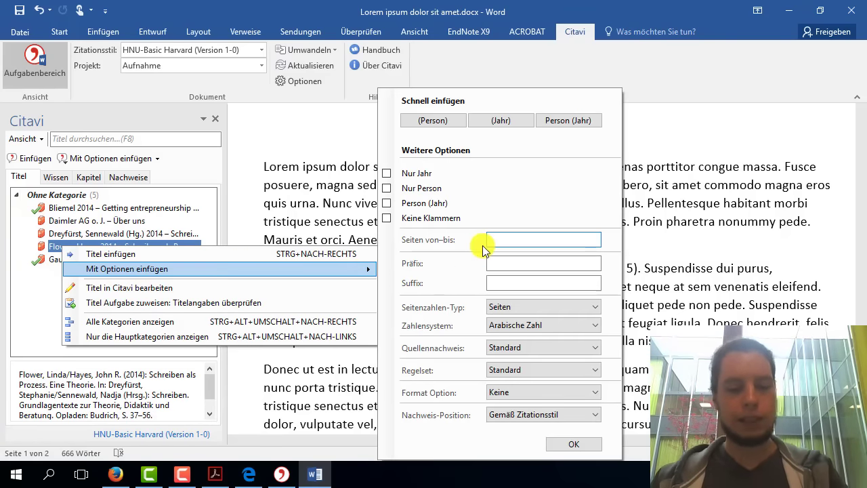
type("40")
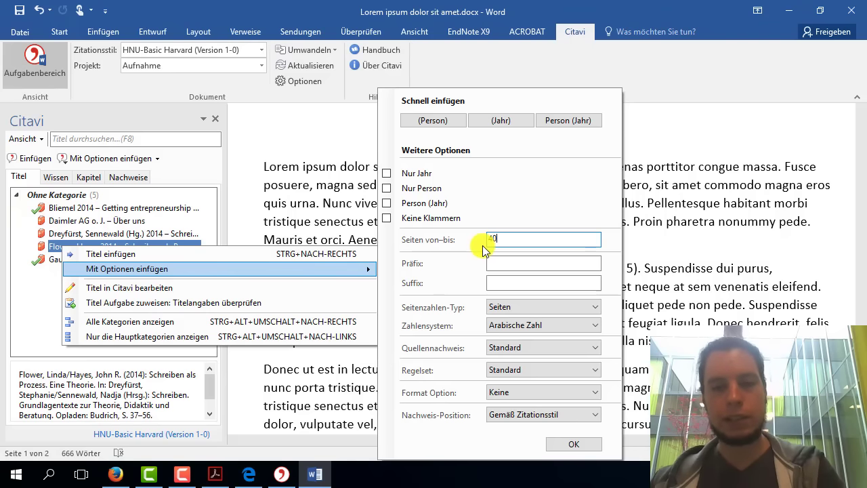
type("-245")
key("Return")
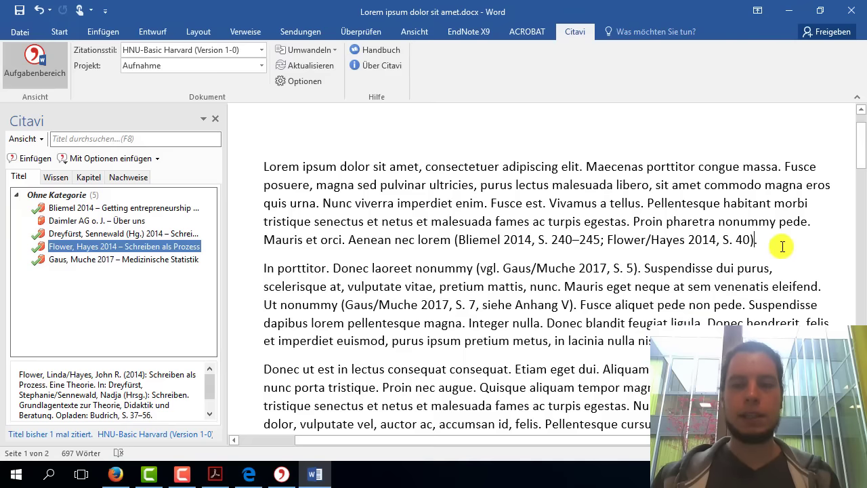
left_click_drag(772, 242, 461, 242)
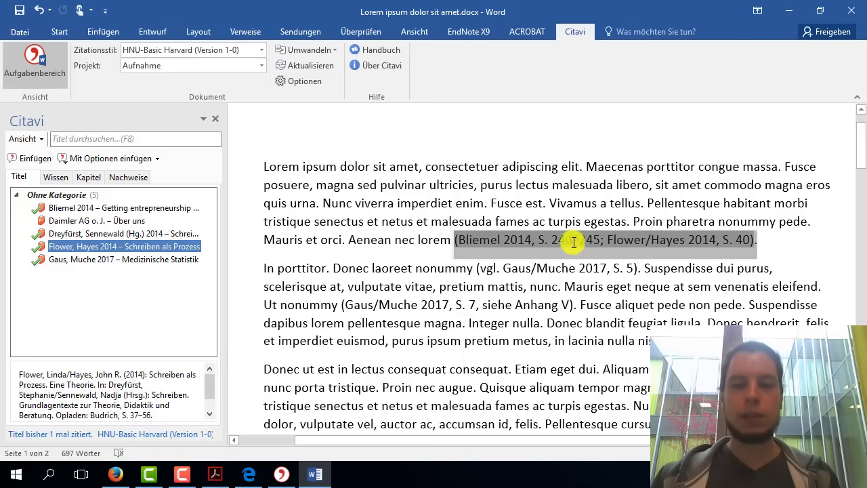
left_click(803, 242)
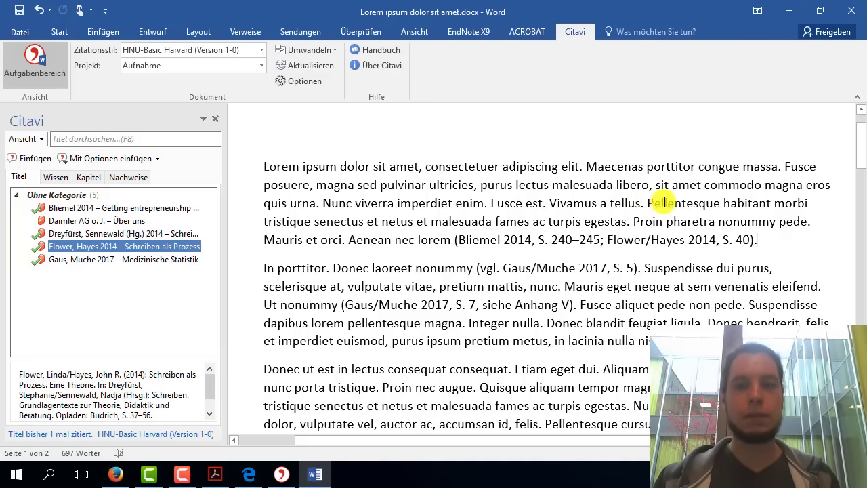
left_click_drag(863, 145, 860, 158)
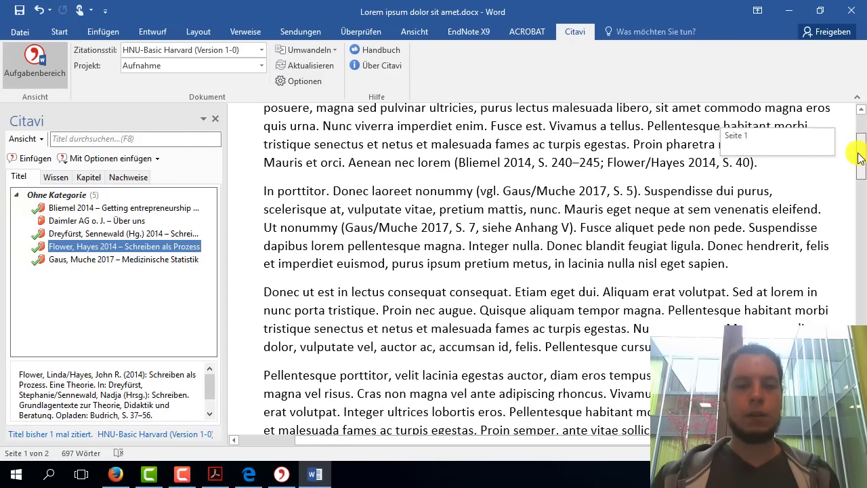
left_click_drag(860, 158, 860, 320)
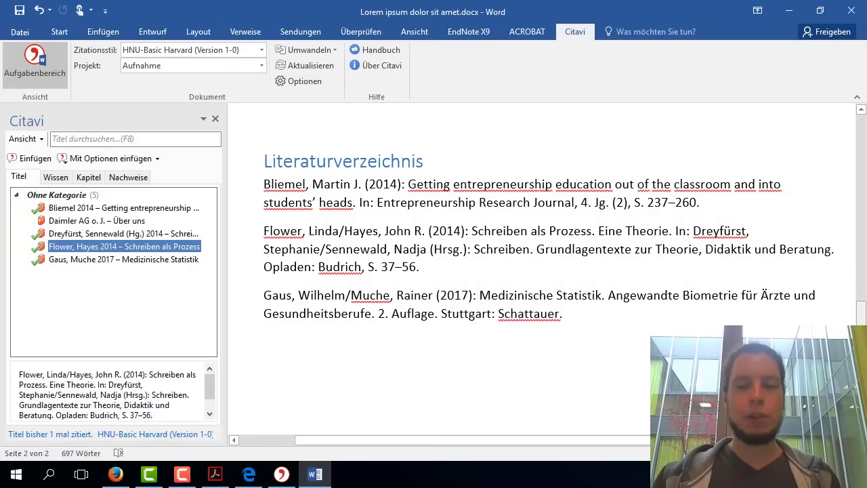
left_click_drag(860, 312, 845, 137)
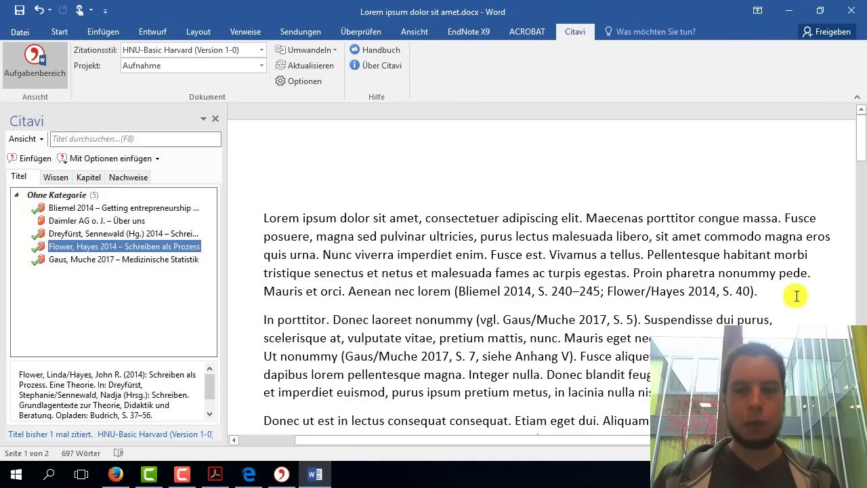
- Delete the combined Bliemel and Flower/Hayes citation from the Nachweise list
left_click(126, 177)
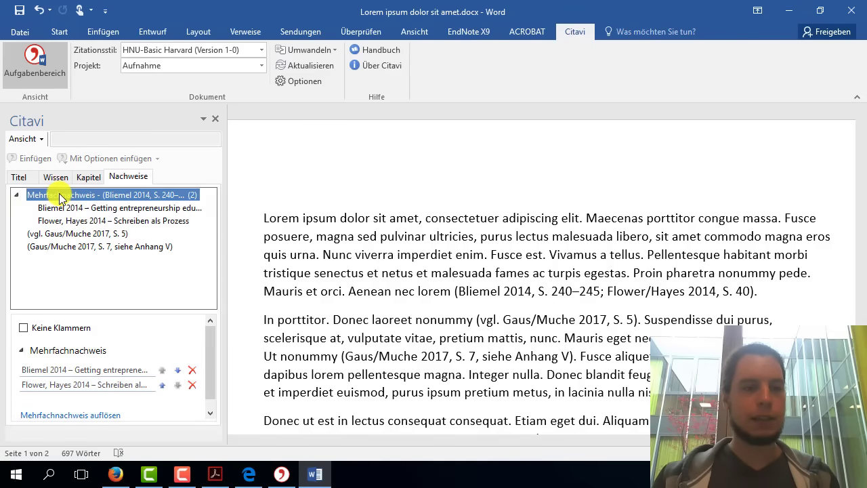
right_click(61, 196)
left_click(98, 217)
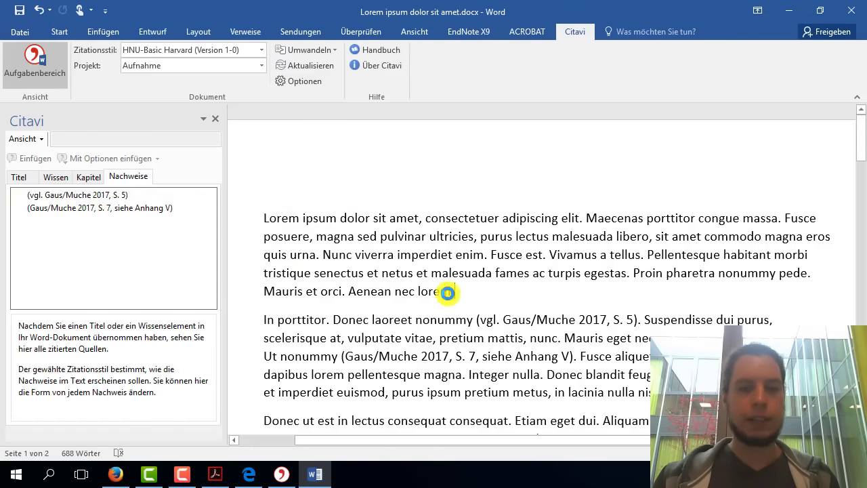
left_click(18, 178)
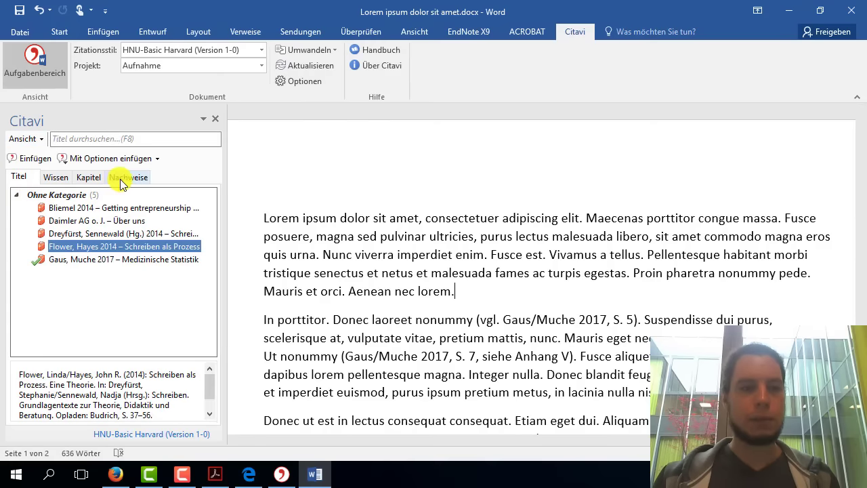
- Check the (vgl. Gaus/Muche 2017, S. 5) citation field, then bring up the Citavi project
left_click(120, 179)
left_click(20, 177)
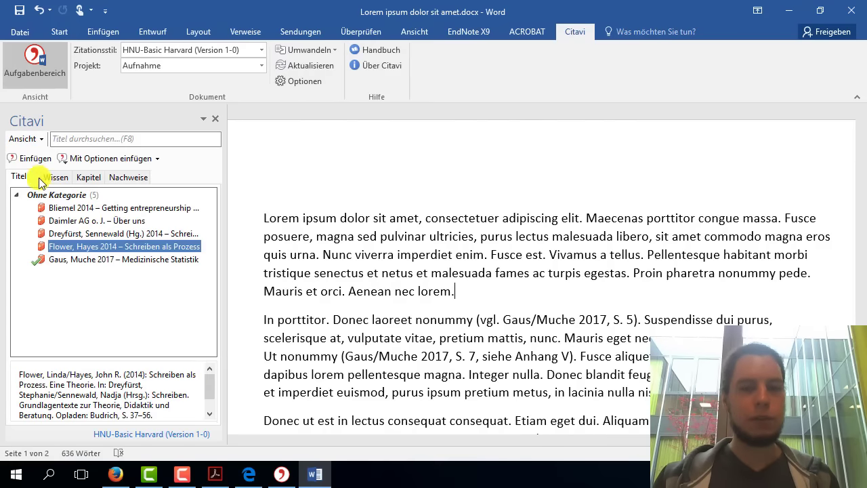
left_click_drag(859, 143, 858, 320)
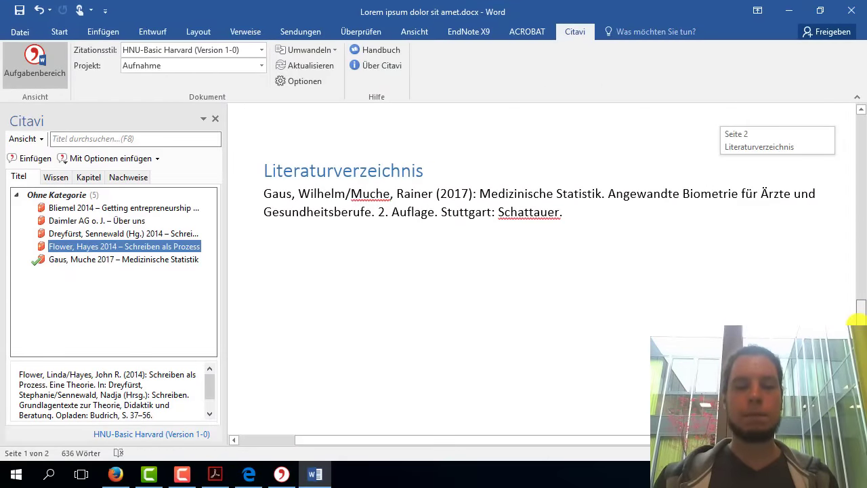
left_click_drag(857, 318, 855, 144)
left_click(517, 277)
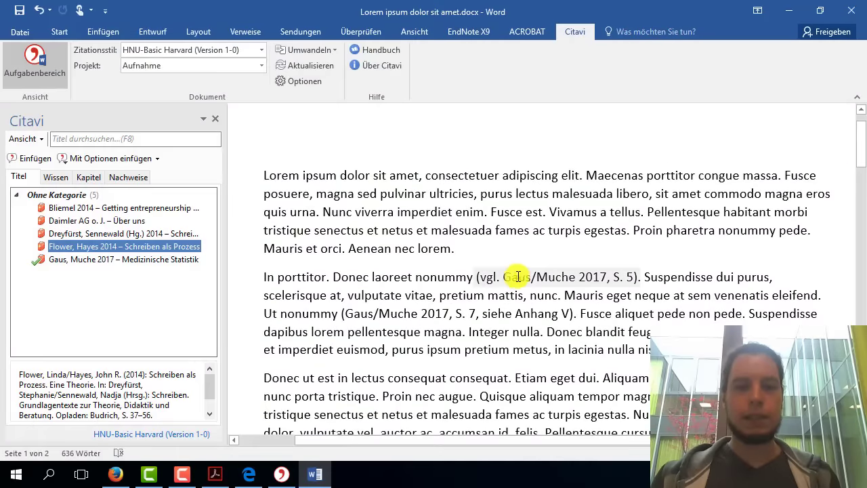
left_click(590, 278)
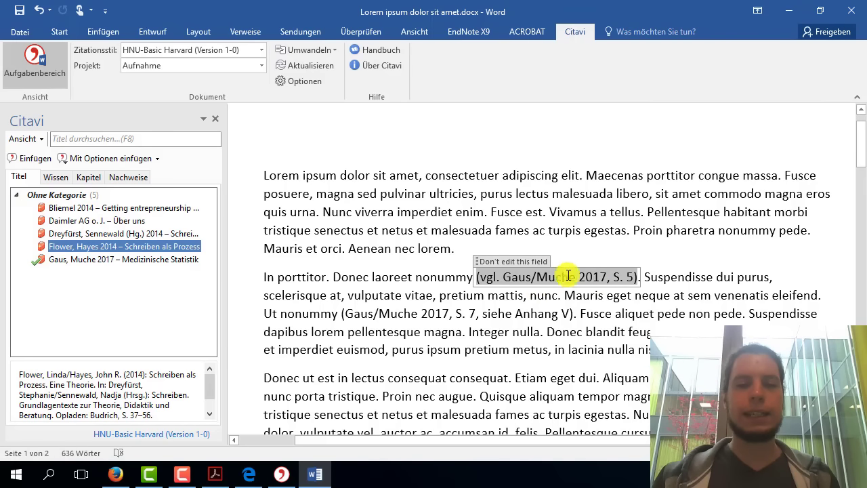
left_click(624, 324)
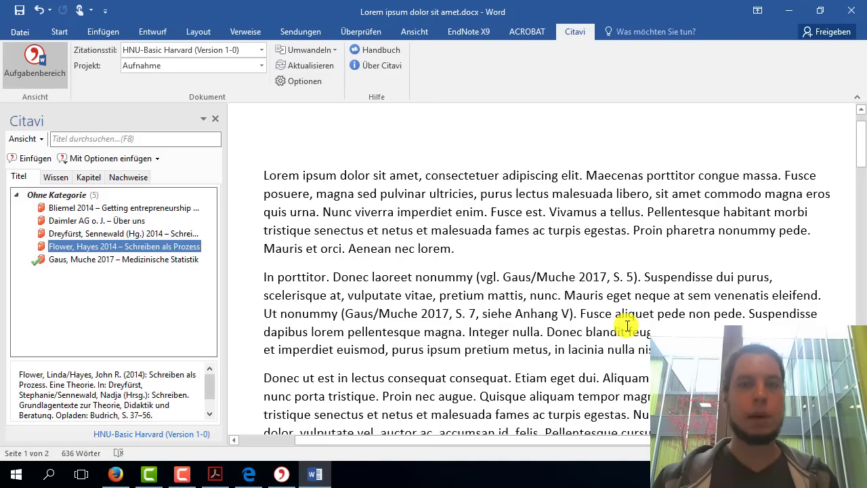
left_click(284, 476)
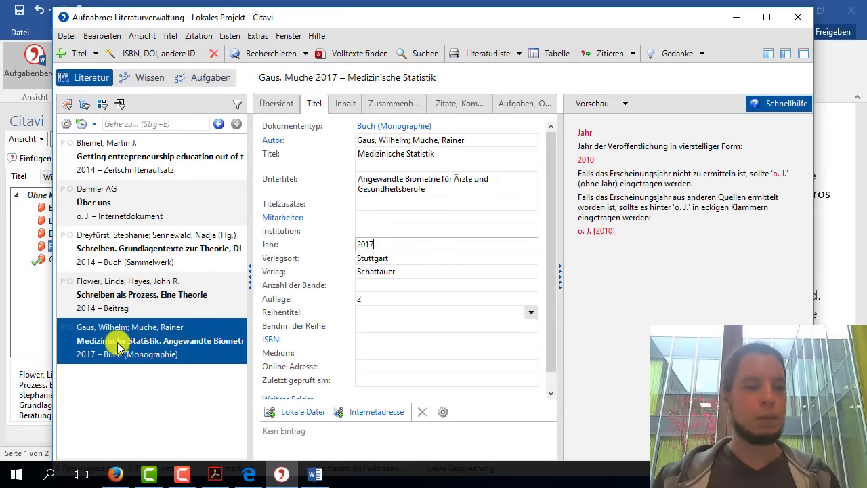
- Duplicate the Gaus/Muche 2017 reference in Citavi and retitle the copy 'Leicht anders'
right_click(119, 345)
left_click(44, 135)
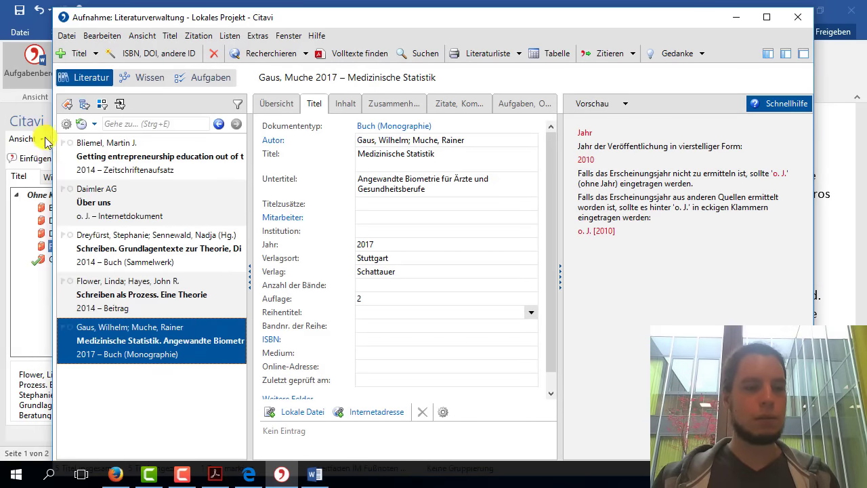
right_click(105, 381)
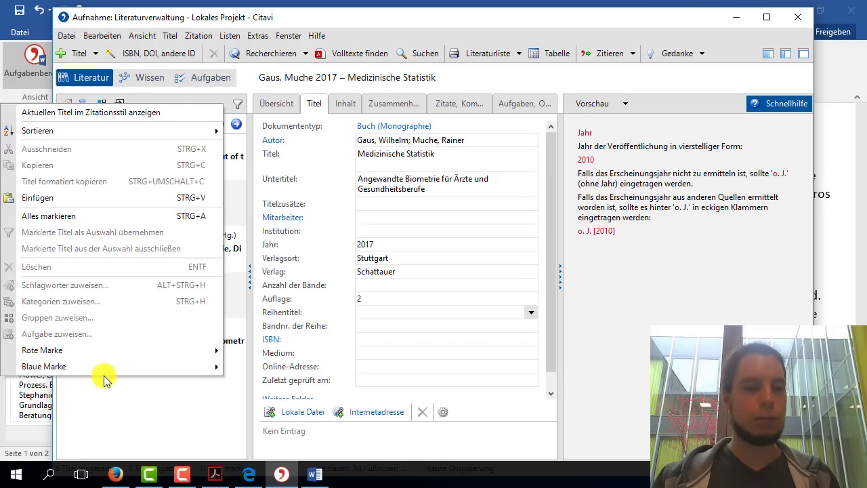
left_click(61, 196)
left_click(490, 298)
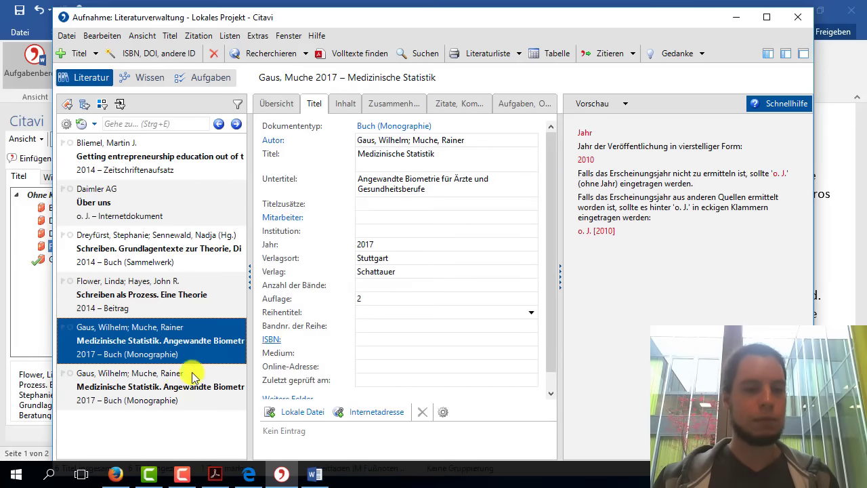
left_click(384, 244)
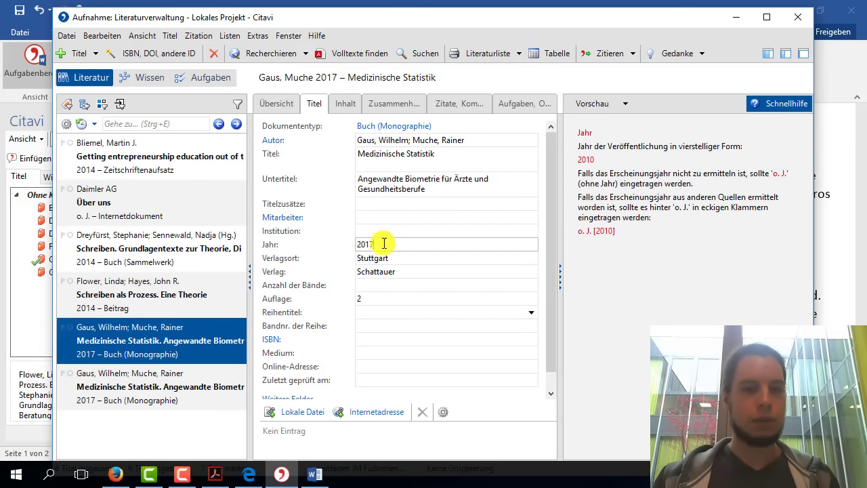
left_click_drag(460, 160, 294, 156)
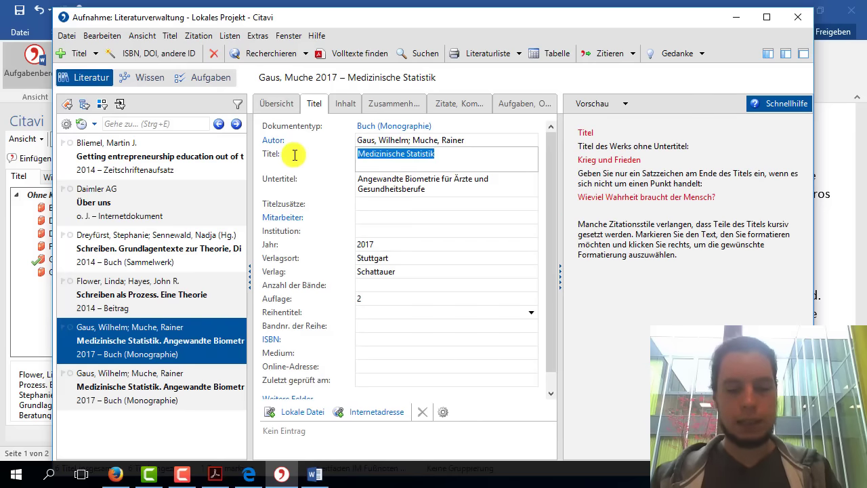
type("Leichtanders")
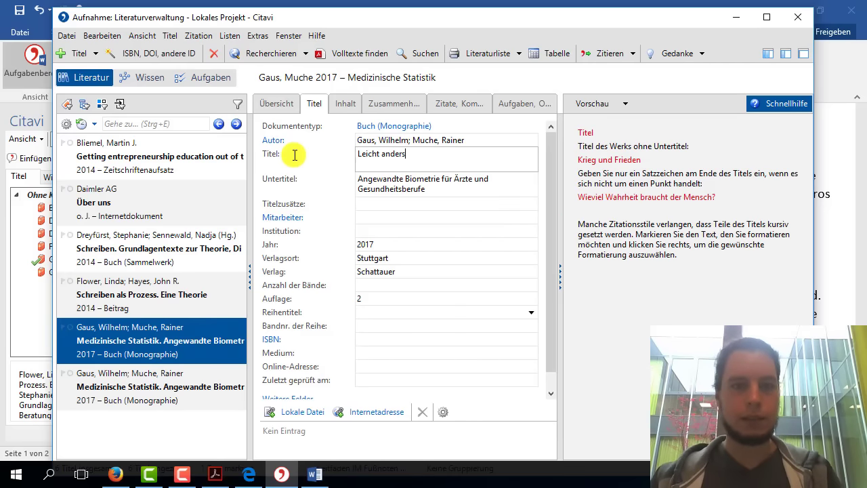
left_click(197, 392)
- Compare the two Gaus/Muche 2017 entries, then return to the Word document
left_click(183, 348)
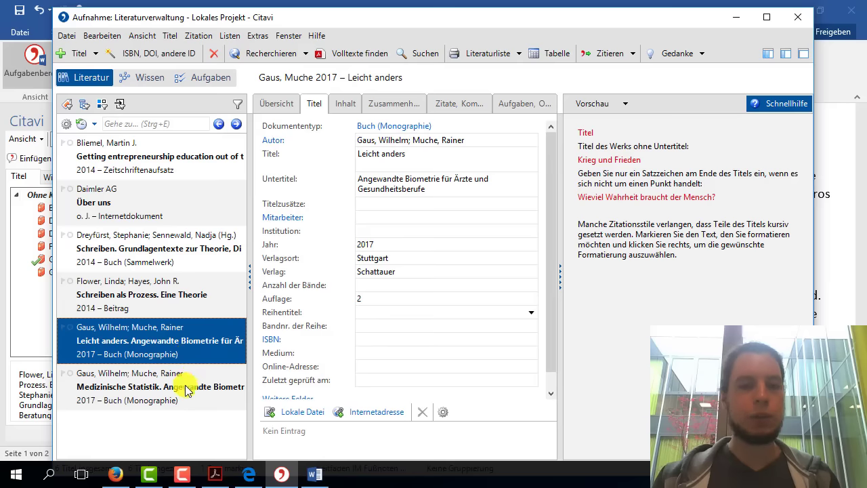
left_click(184, 384)
left_click(184, 348)
left_click(184, 384)
left_click(184, 349)
left_click(190, 385)
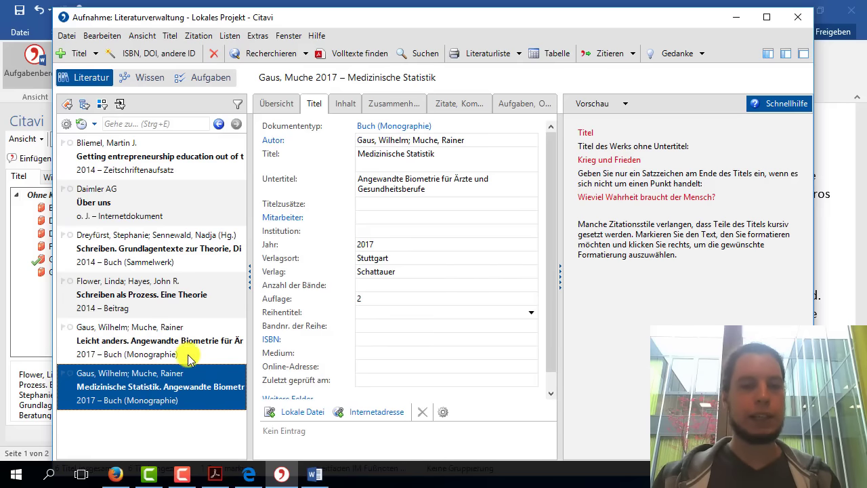
left_click(189, 355)
left_click(190, 393)
left_click(190, 348)
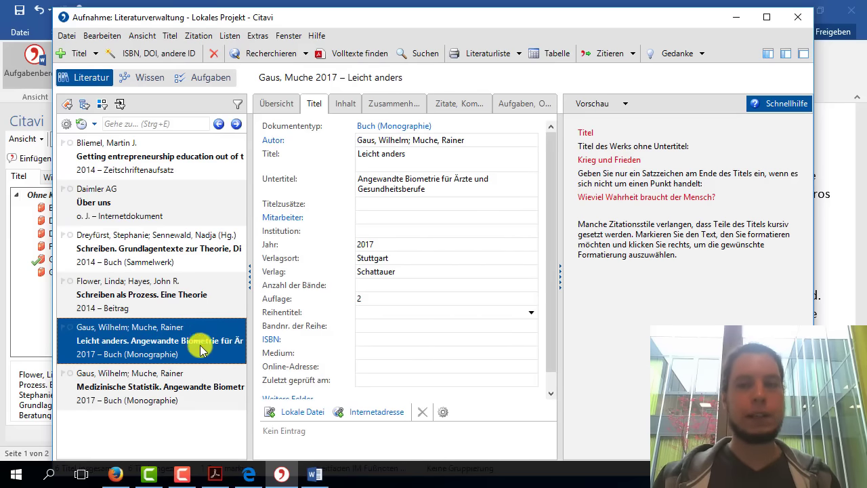
left_click(735, 21)
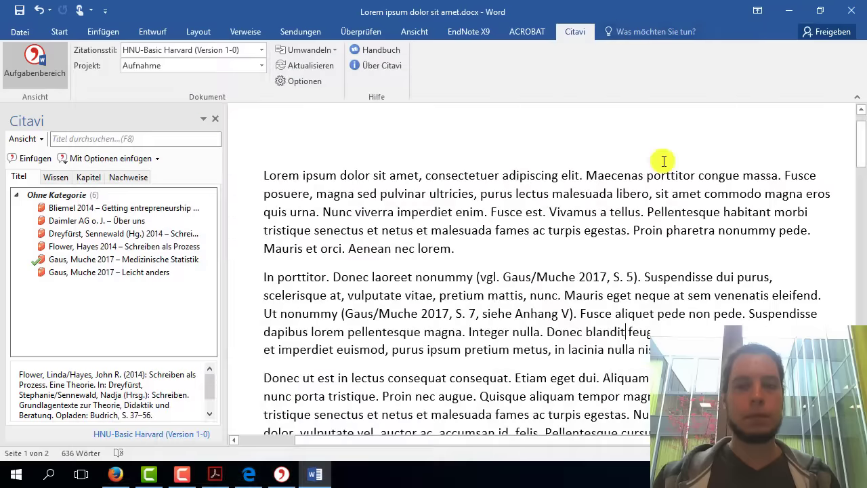
- Select the year label of the first Gaus/Muche citation to check it
left_click(589, 277)
left_click_drag(504, 278, 579, 279)
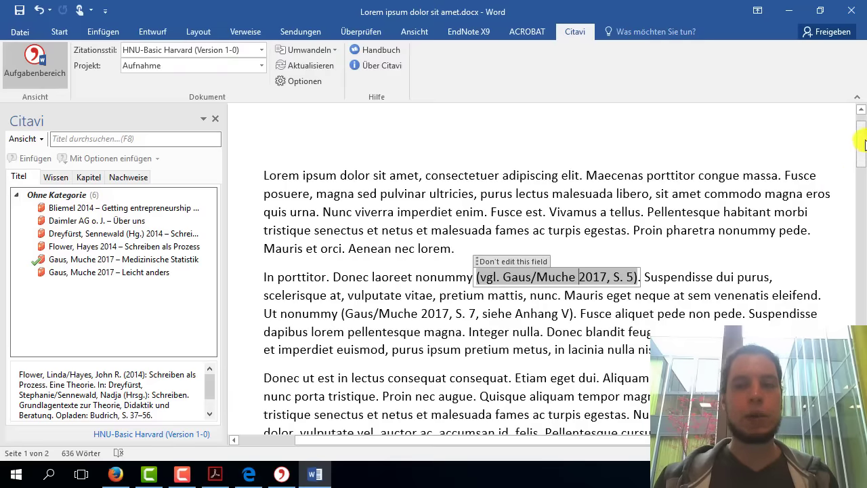
mouse_move(864, 145)
left_mouse_down()
mouse_move(860, 313)
mouse_move(862, 162)
mouse_move(817, 160)
left_mouse_up()
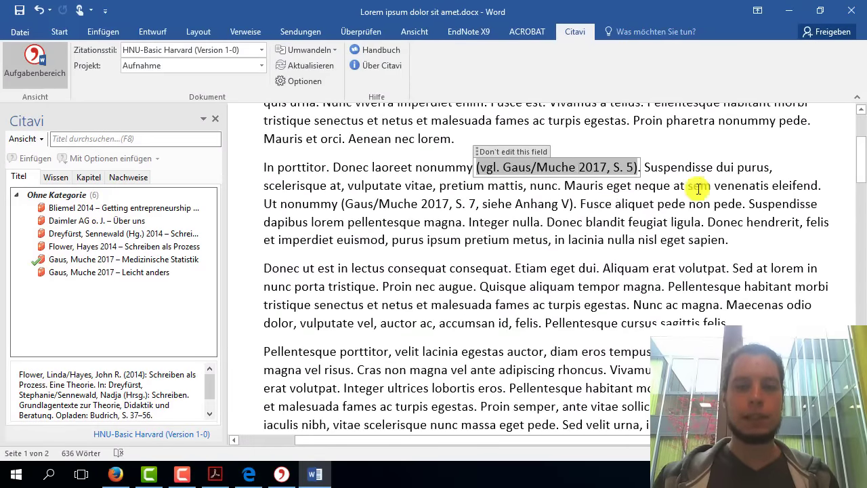
- Cite Leicht anders with page 23 after 'sapien', producing the new 2017a label
left_click(581, 204)
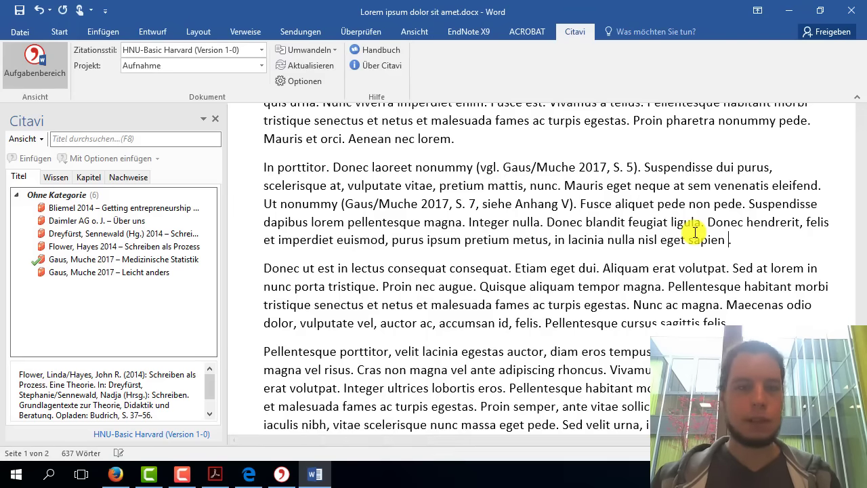
right_click(131, 272)
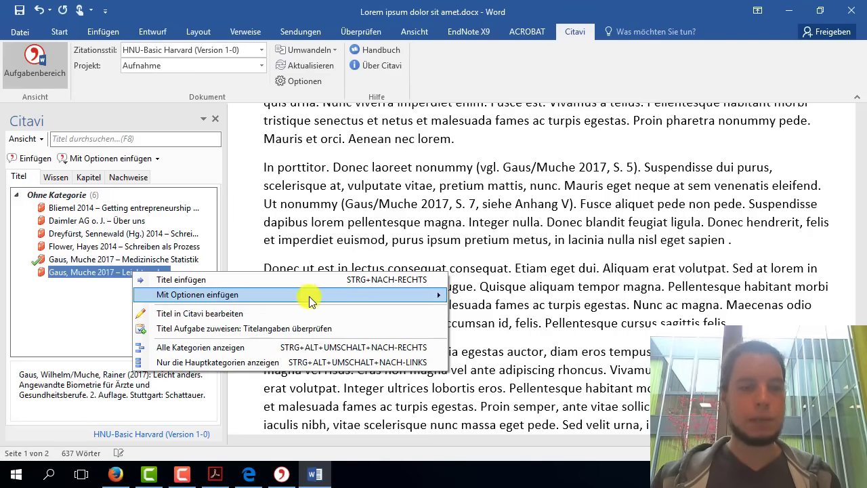
mouse_move(411, 296)
type("2")
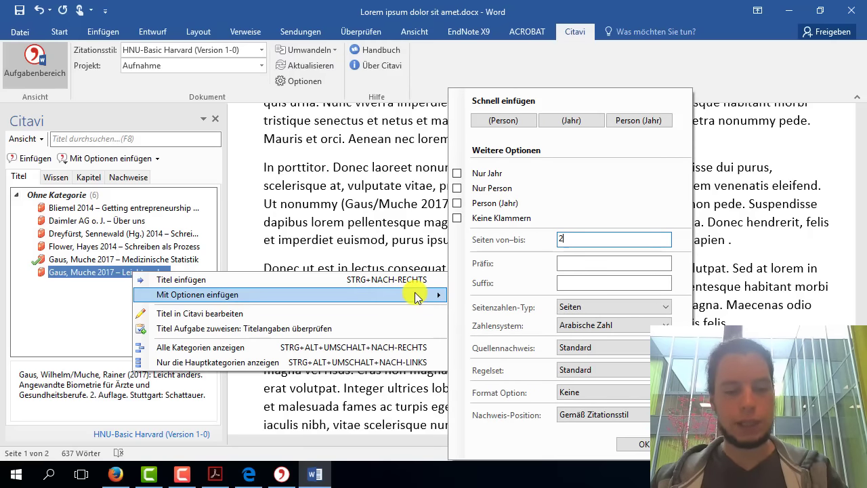
type("3")
key("Return")
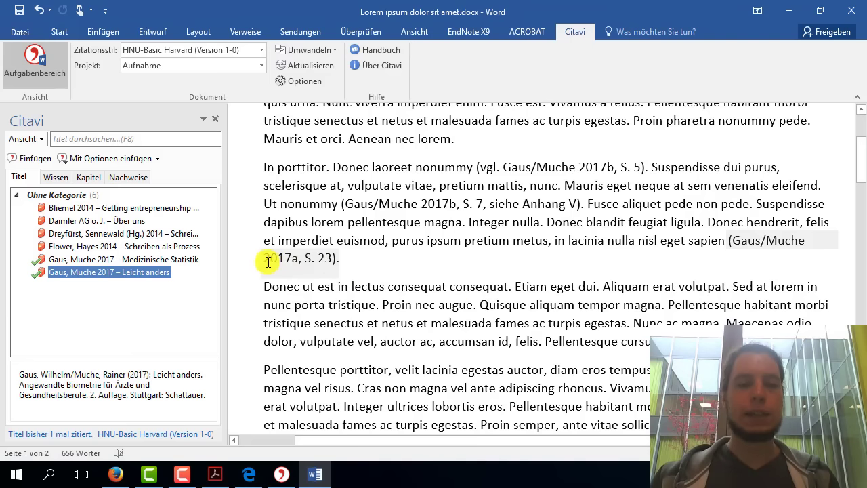
left_click(298, 259)
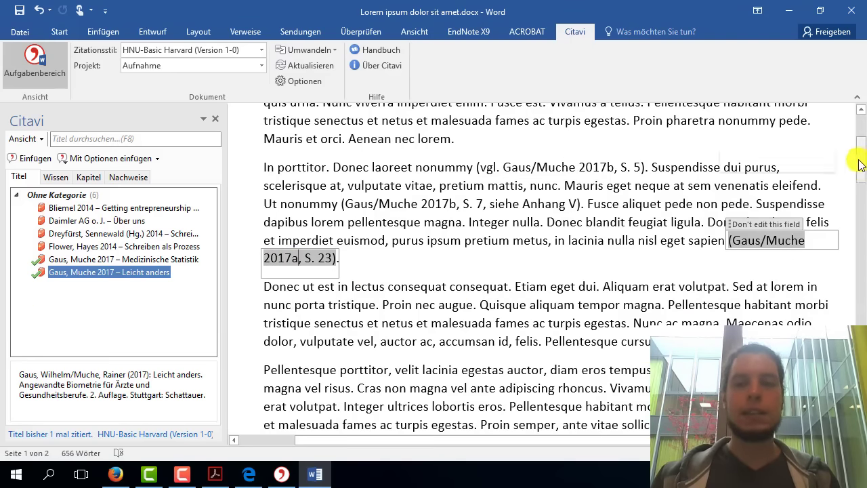
left_click_drag(861, 165, 860, 305)
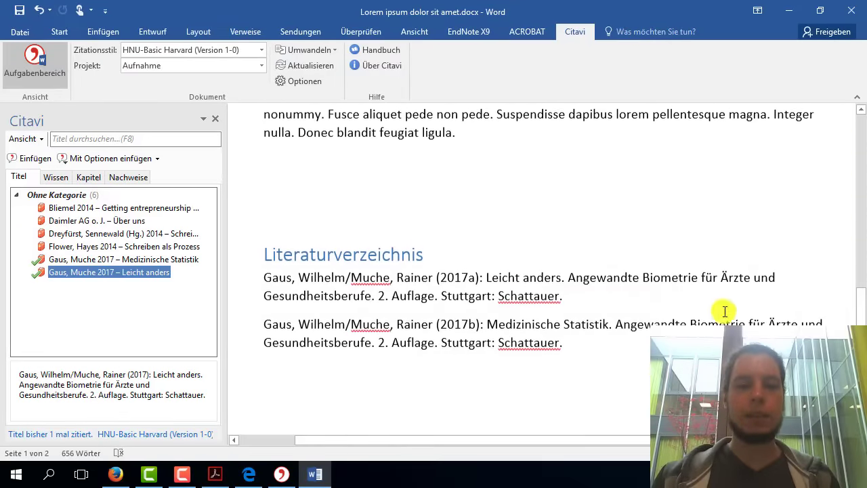
- Check the 2017a and 2017b labels in the Literaturverzeichnis and the 2017b, S. 7 citation
left_click_drag(438, 280, 487, 279)
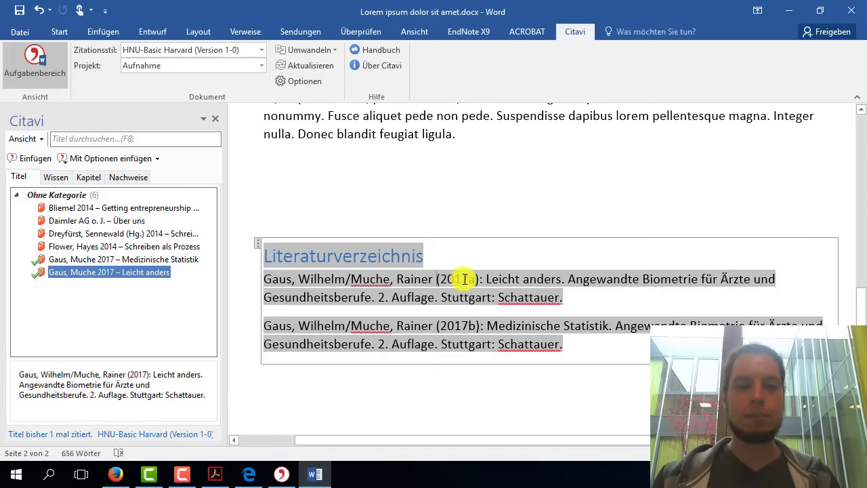
left_click_drag(437, 324, 479, 325)
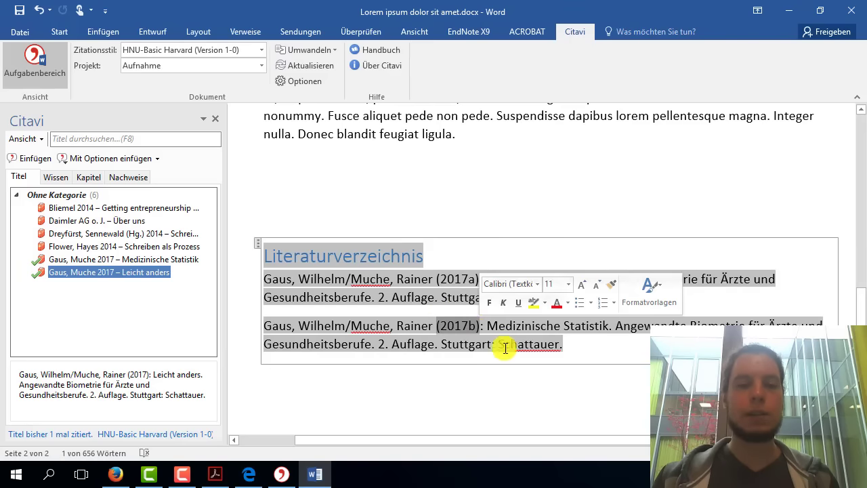
left_click(569, 396)
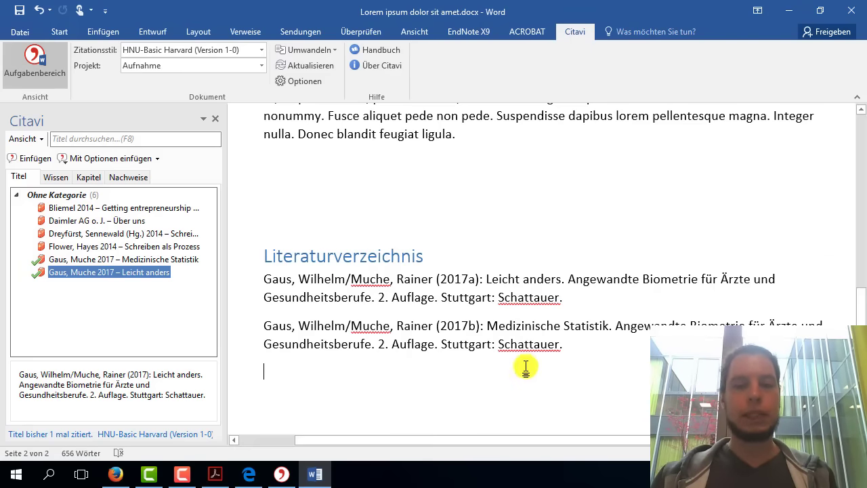
left_click(466, 286)
left_click_drag(861, 308, 846, 155)
left_click(422, 313)
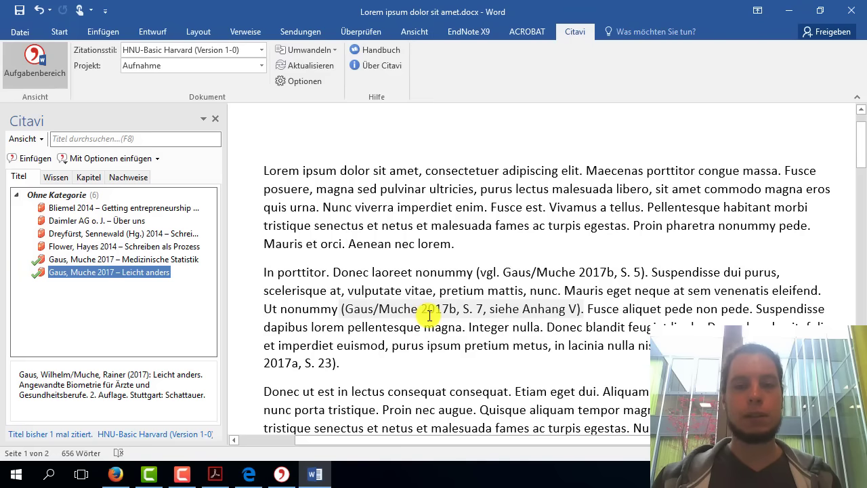
left_click(573, 260)
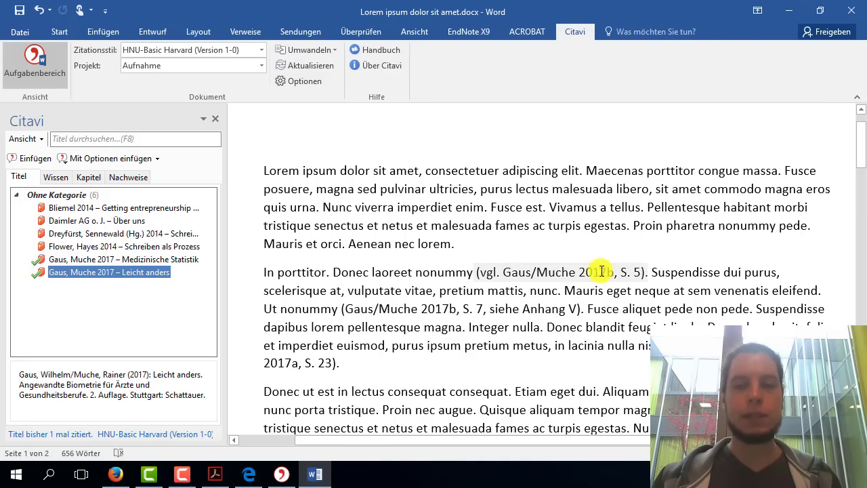
- Verify the 2017b and 2017a, S. 23 citations and the bibliography, then select all text
double_click(596, 272)
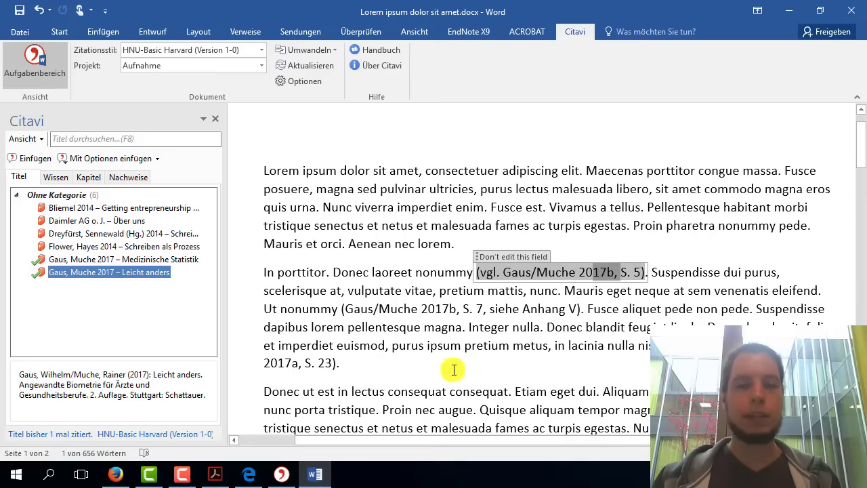
left_click(286, 364)
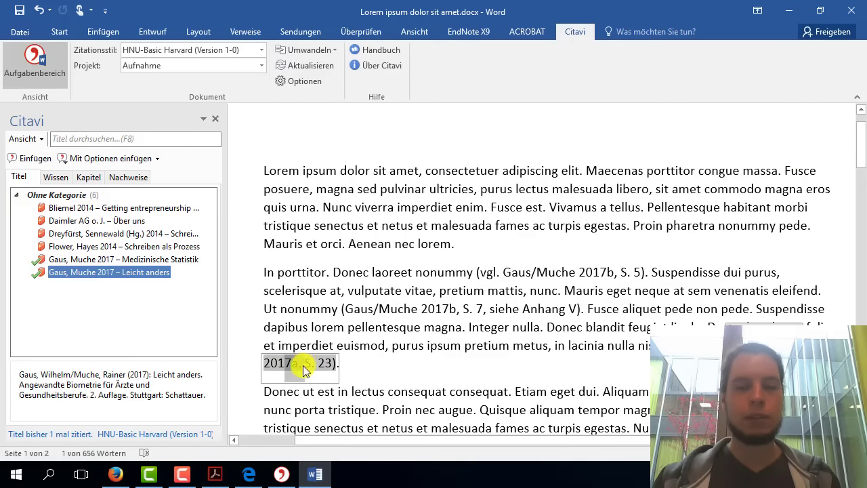
left_click_drag(860, 146, 861, 317)
left_click(468, 235)
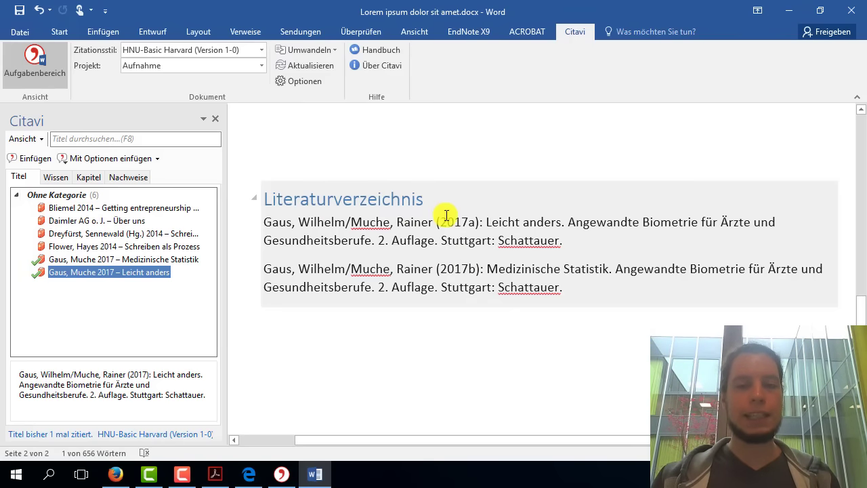
left_click(495, 222)
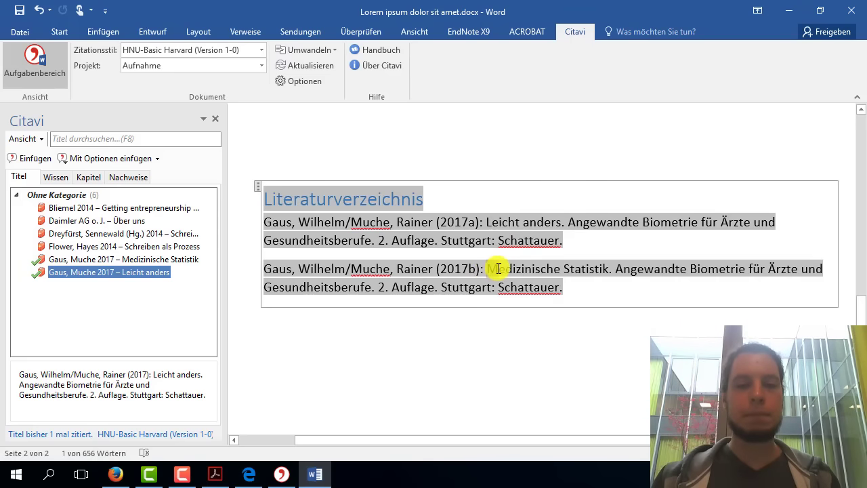
left_click(559, 306)
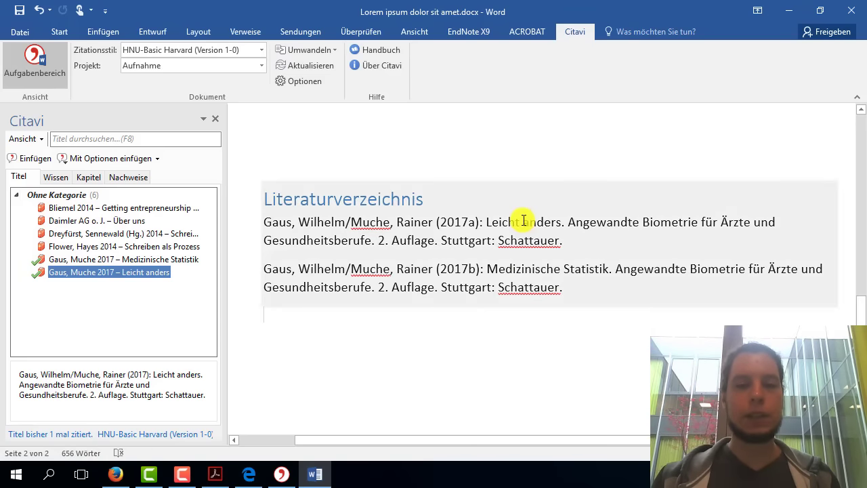
left_click(526, 220)
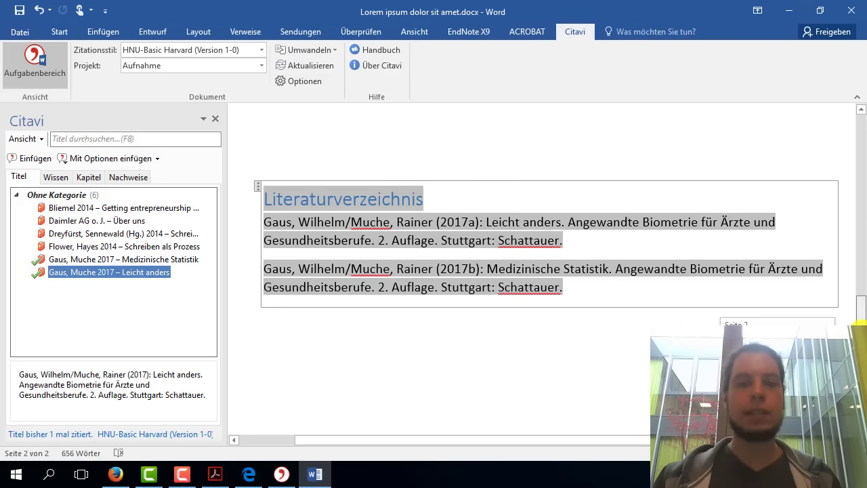
left_click_drag(858, 317, 855, 151)
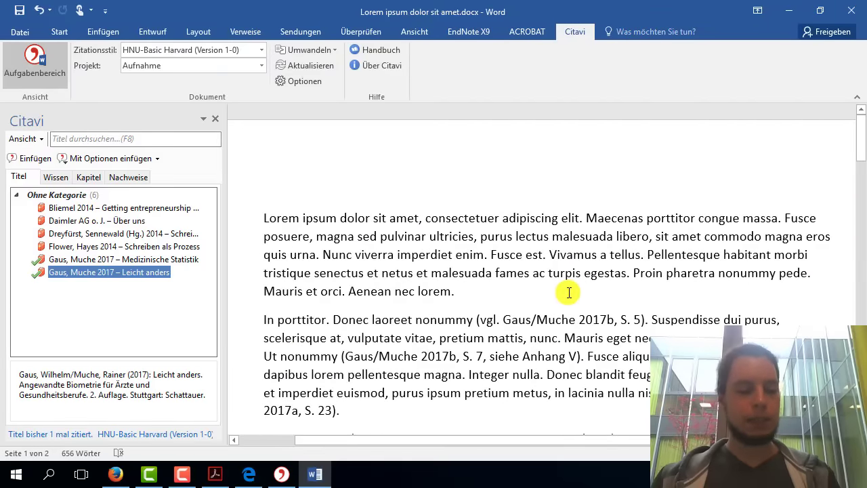
key("ctrl+a")
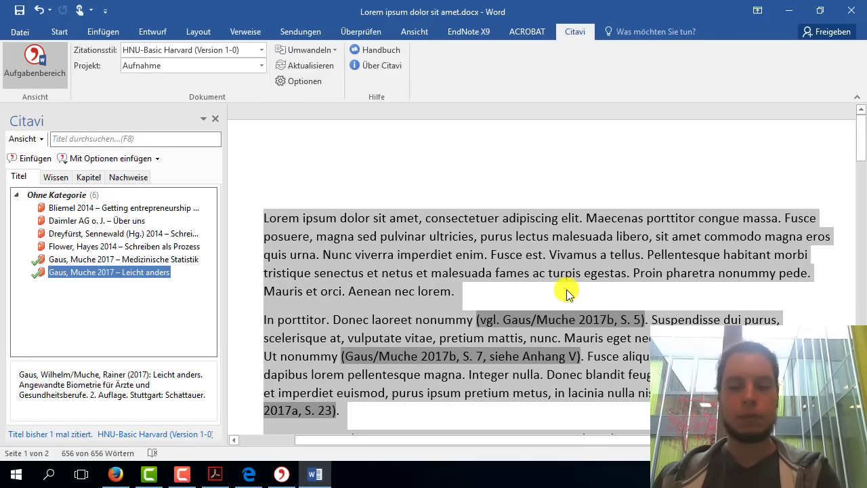
- Replace the whole document with =lorem(10,10) placeholder paragraphs and scroll back to the top
key("Delete")
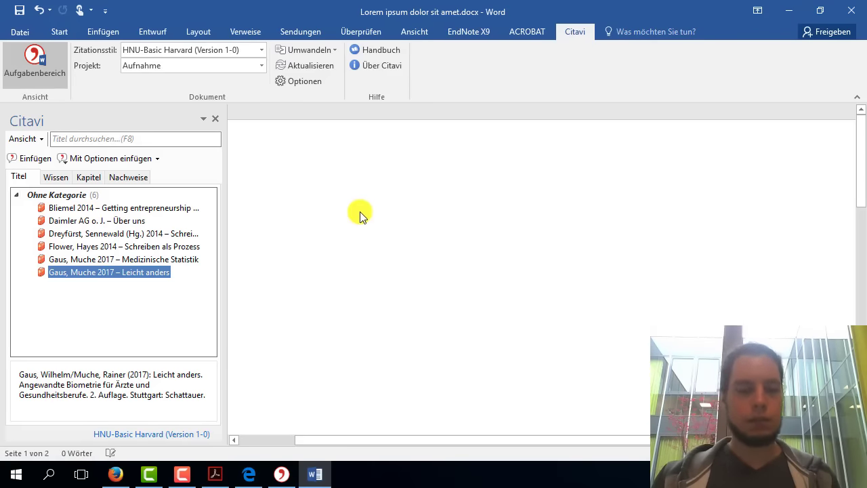
type("=lorem(")
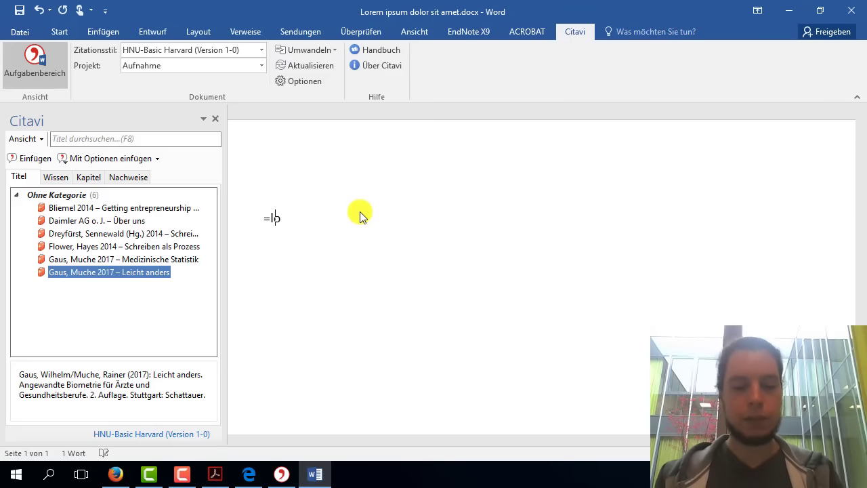
type("10")
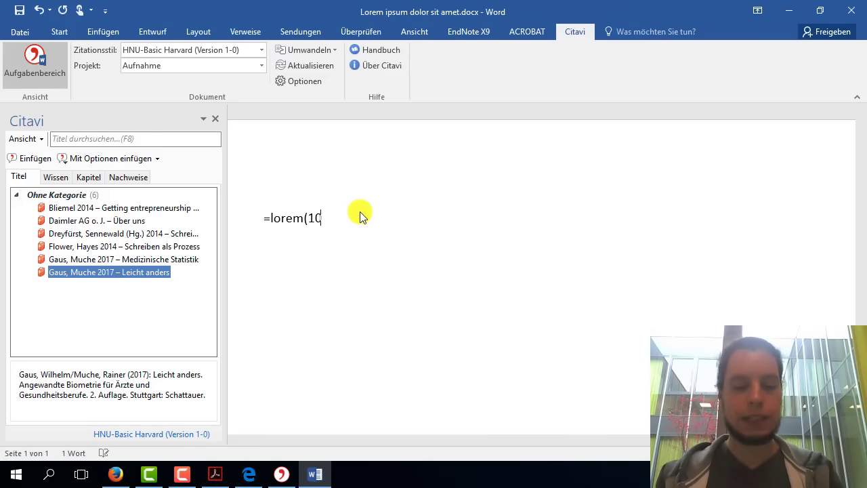
type(",10")
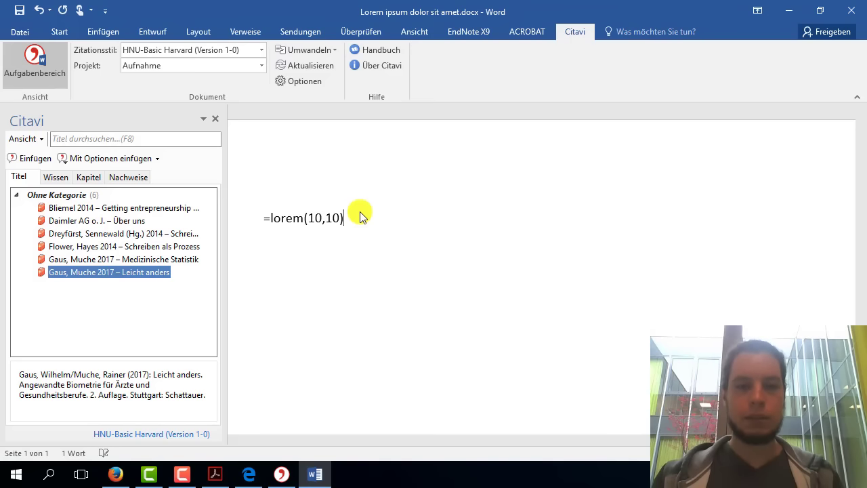
left_click(304, 54)
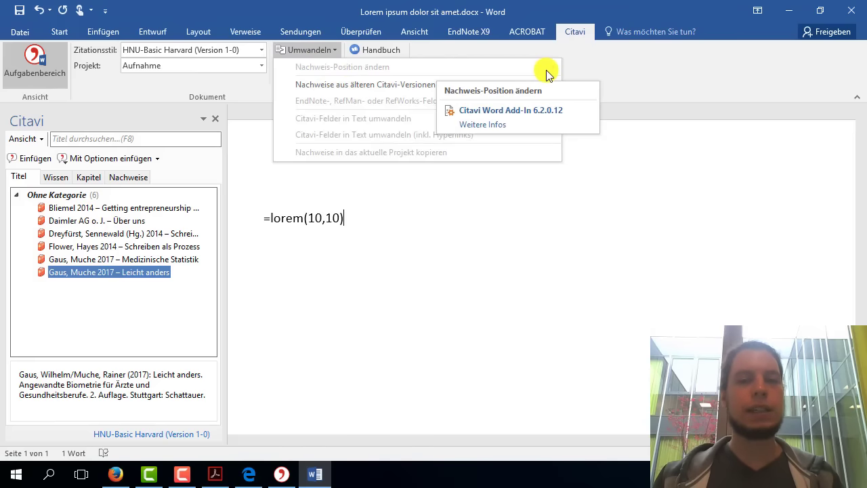
left_click(434, 237)
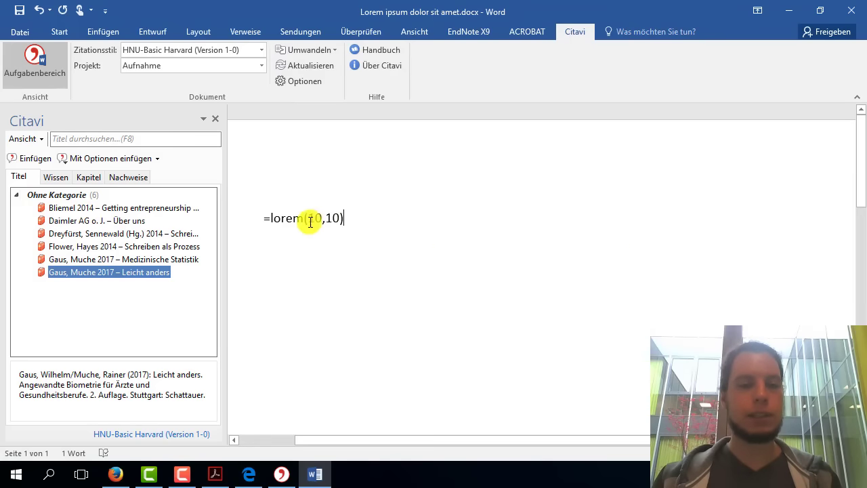
key("Return")
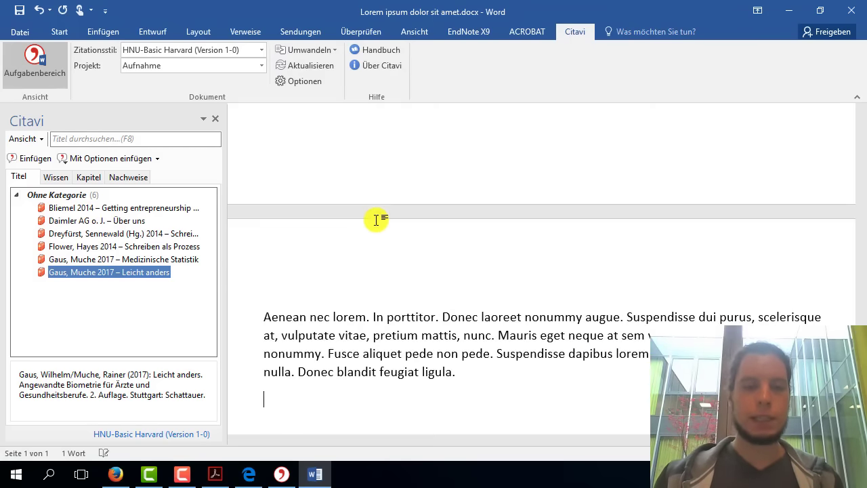
left_click_drag(861, 283, 862, 139)
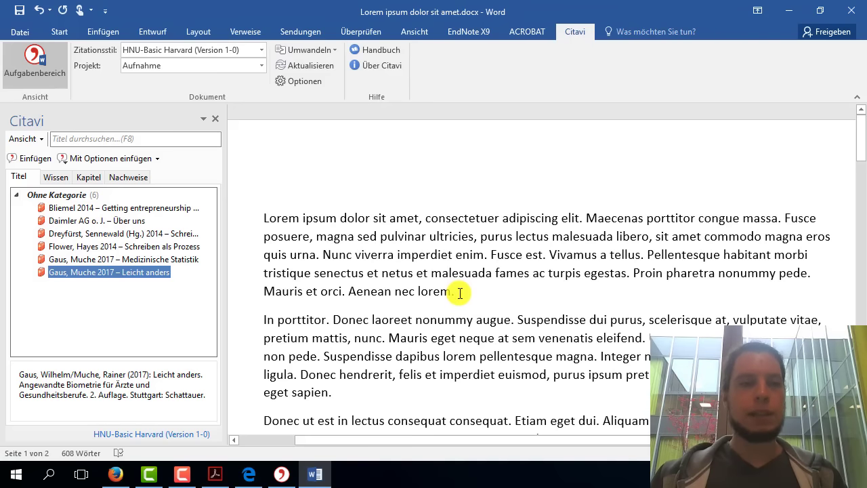
- Set the citation style to HNU-Basic Fußnoten, with the cursor after 'lorem.'
left_click(460, 292)
left_click(261, 50)
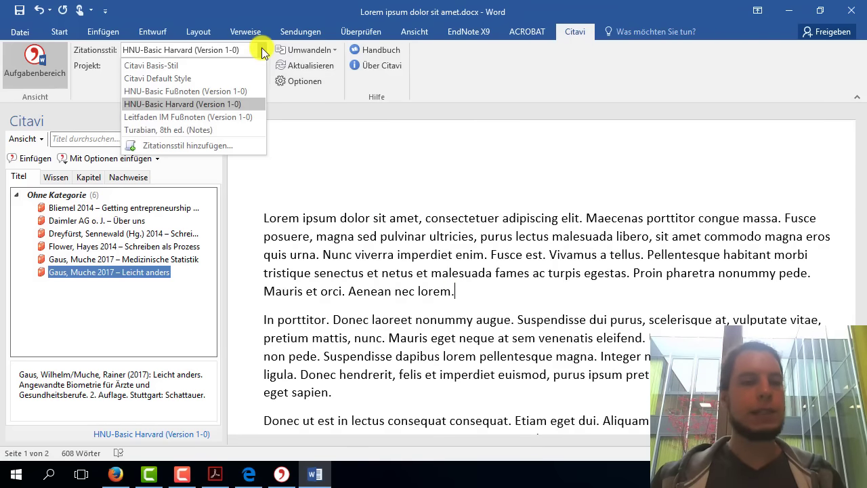
left_click(213, 95)
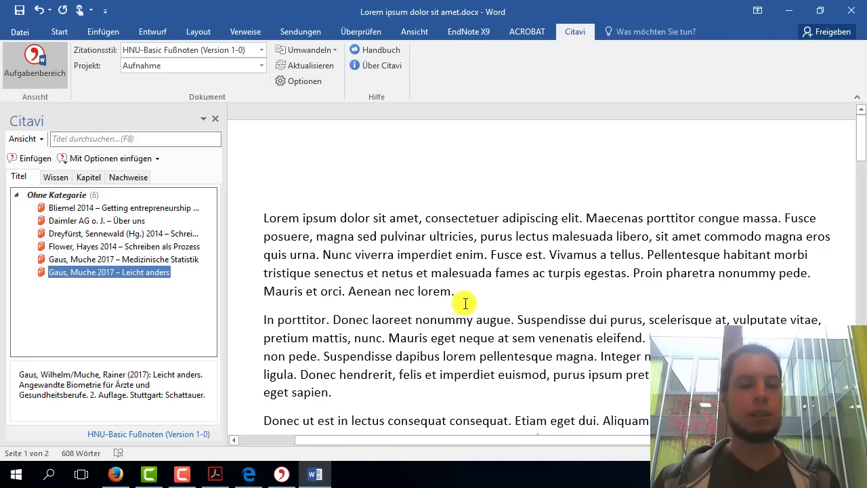
- Insert a footnote citing Gaus/Muche Leicht anders, page 56, with prefix Vgl
right_click(84, 273)
mouse_move(389, 291)
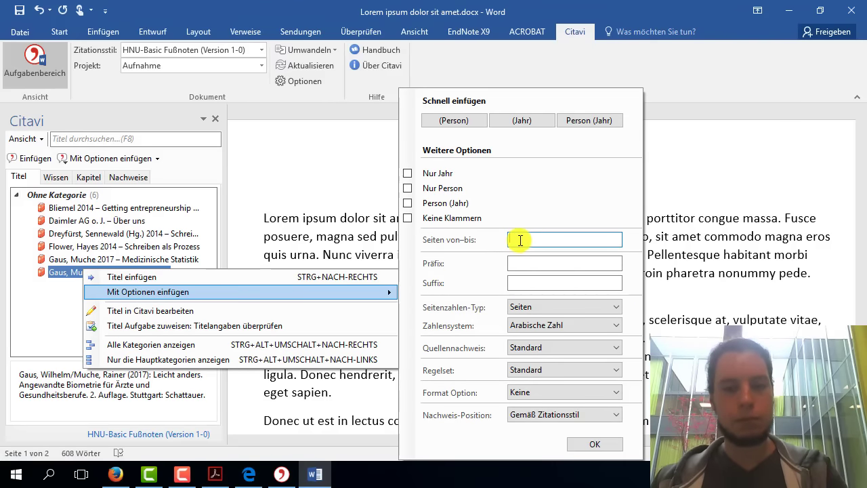
type("56")
left_click(525, 261)
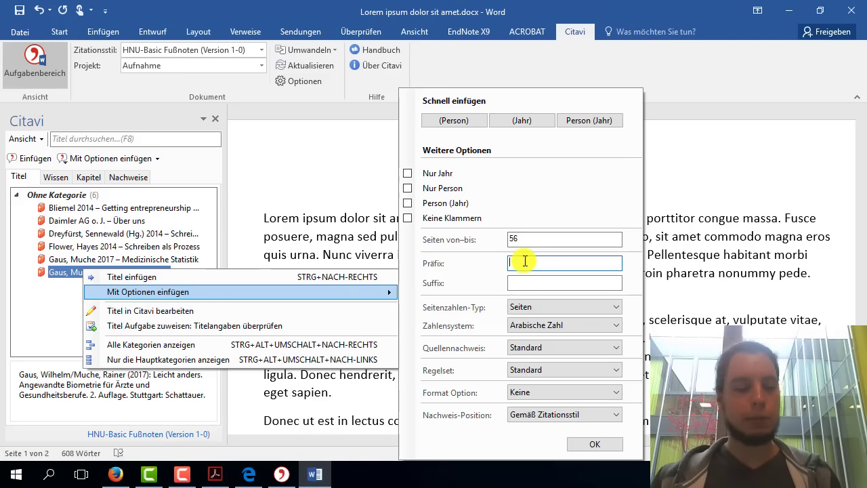
type("v")
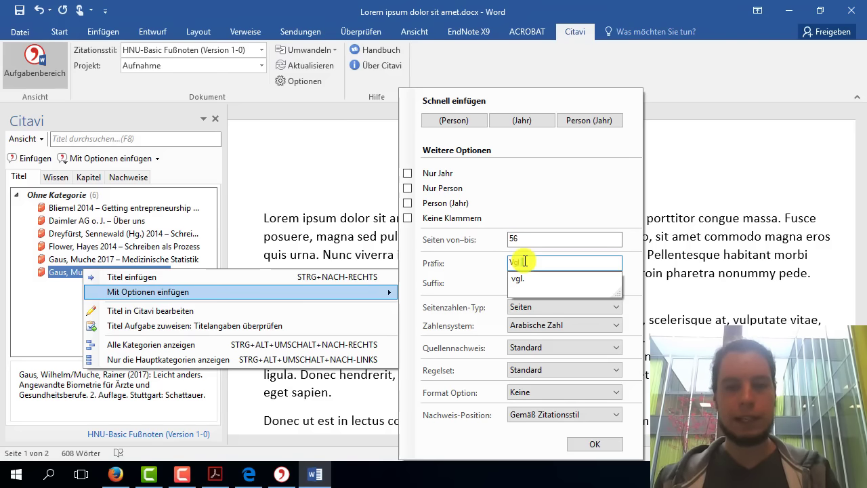
type("l.")
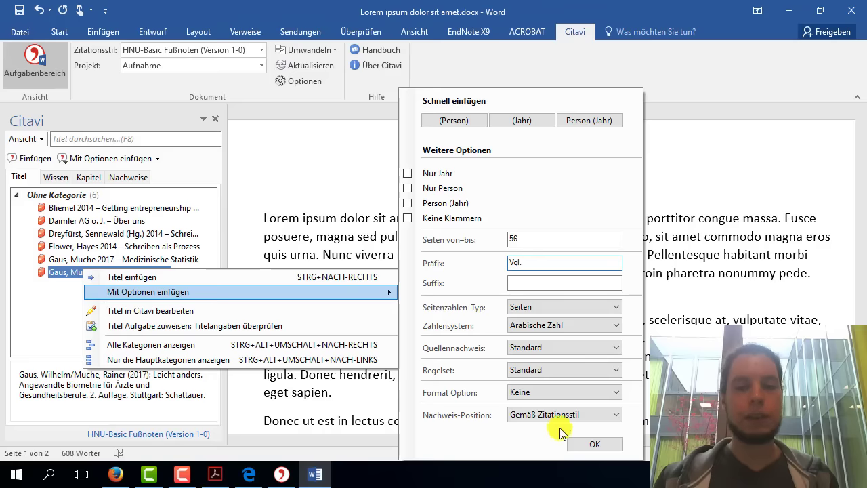
left_click(583, 444)
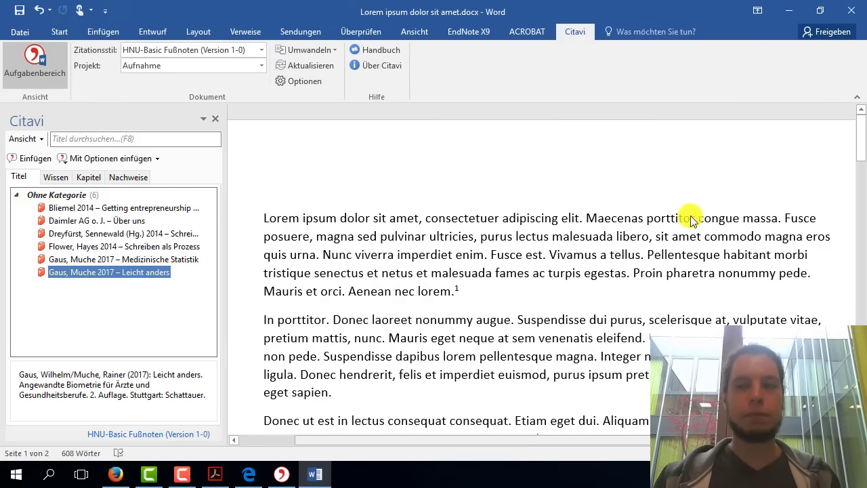
- Scroll down to footnote 1 at the bottom of page 1 and click into its text
left_click_drag(861, 135, 862, 254)
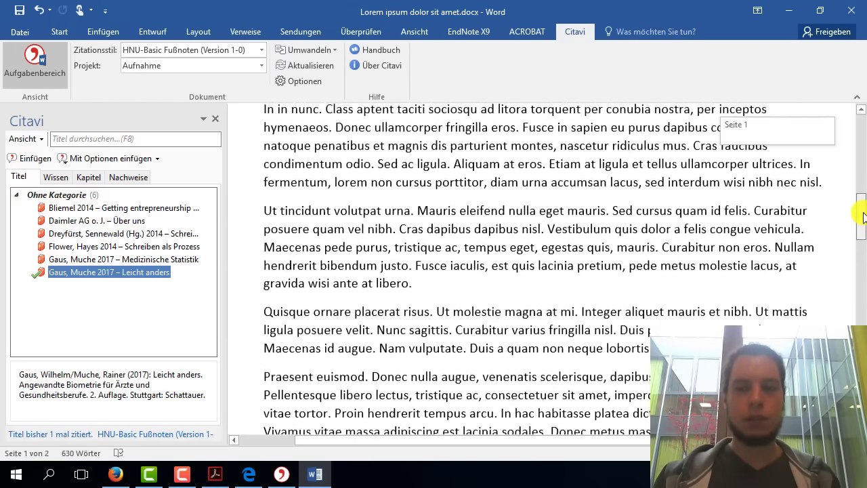
left_click(294, 267)
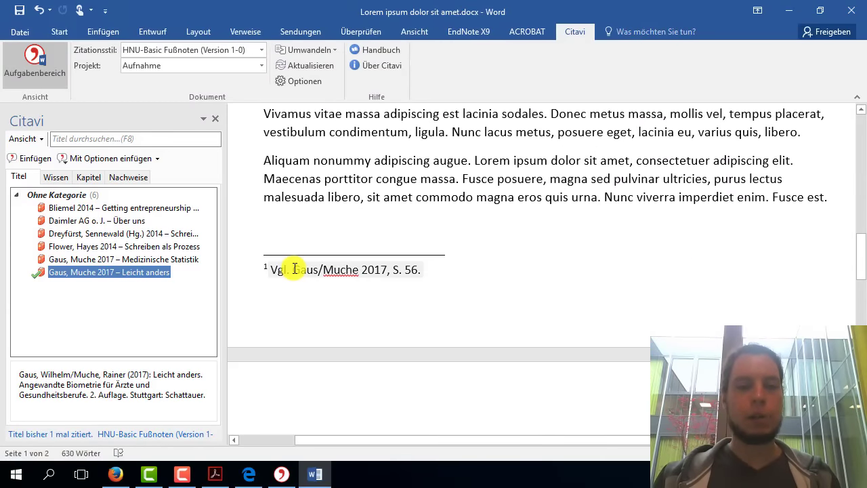
left_click(429, 270)
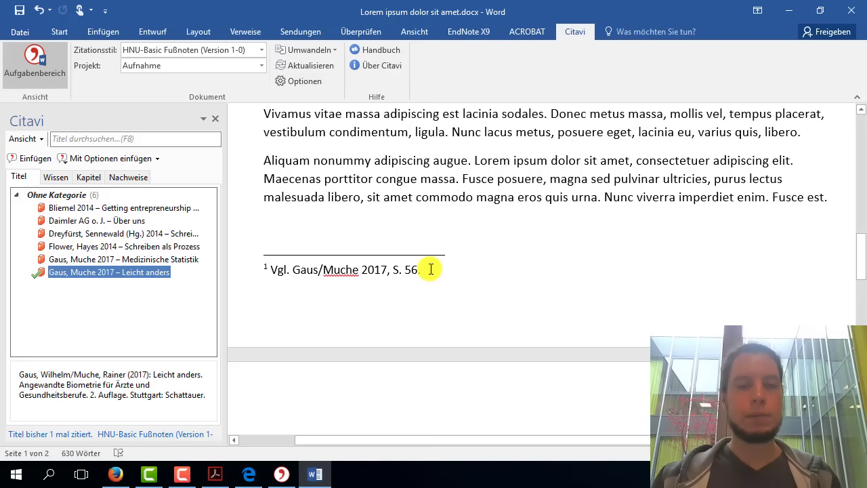
left_click(428, 268)
left_click(460, 269)
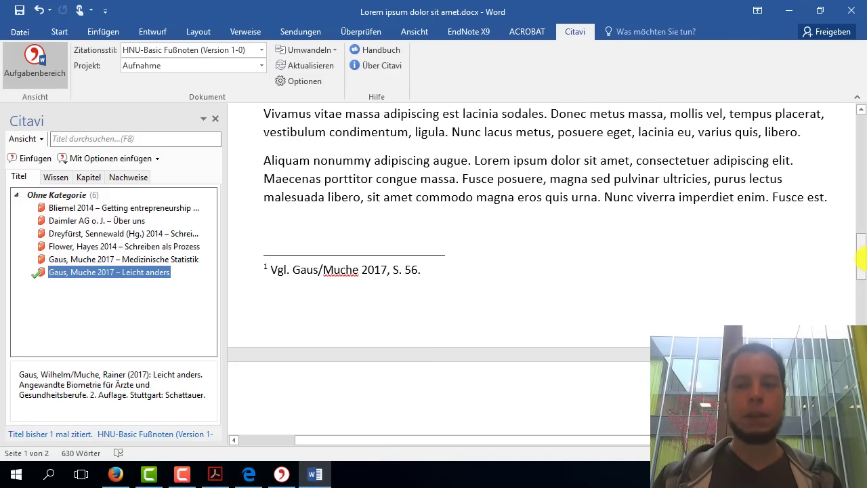
mouse_move(860, 256)
left_mouse_down()
mouse_move(861, 309)
mouse_move(863, 257)
left_mouse_up()
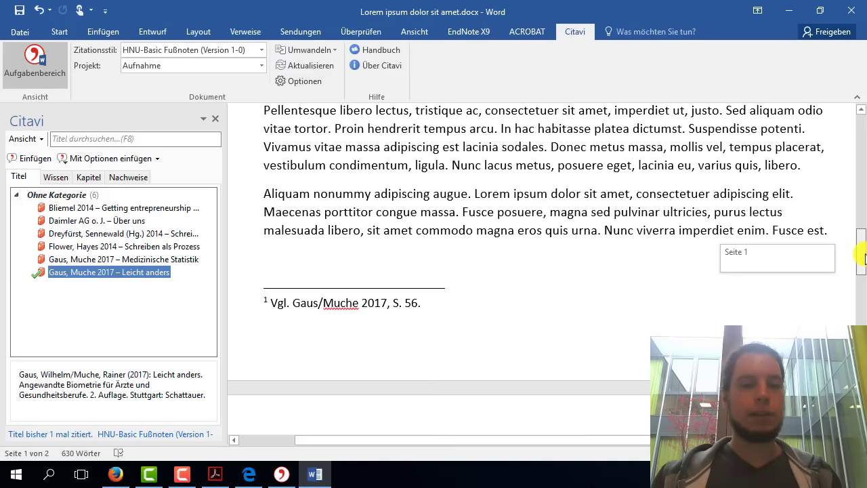
left_click_drag(864, 257, 864, 252)
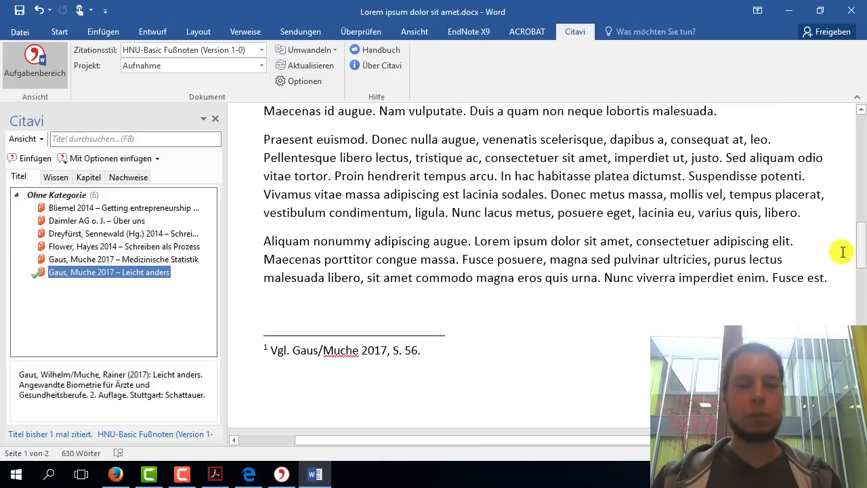
left_click(466, 350)
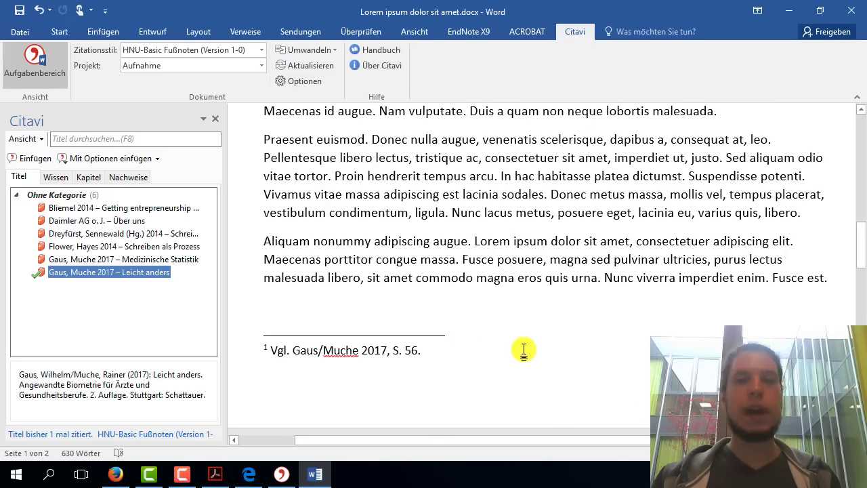
- Locate the 'Aenean nec lorem.' sentence, then place the cursor inside the footnote citation
left_click_drag(861, 252, 864, 154)
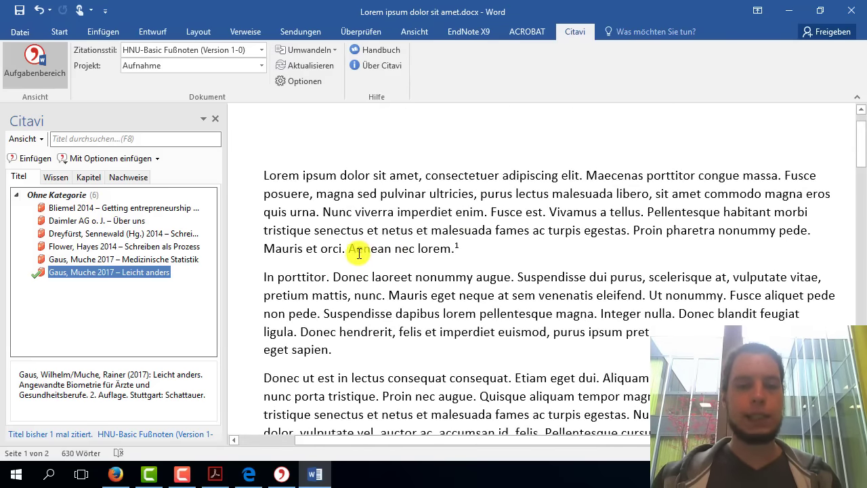
left_click_drag(357, 249, 452, 248)
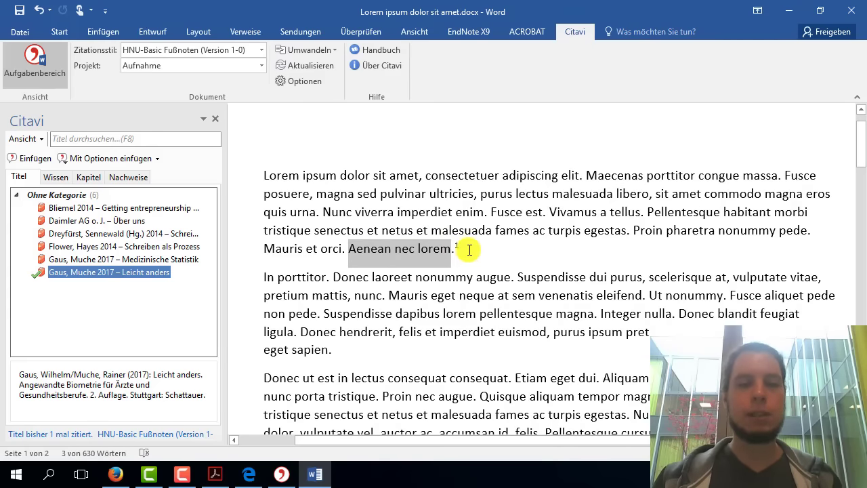
left_click(468, 249)
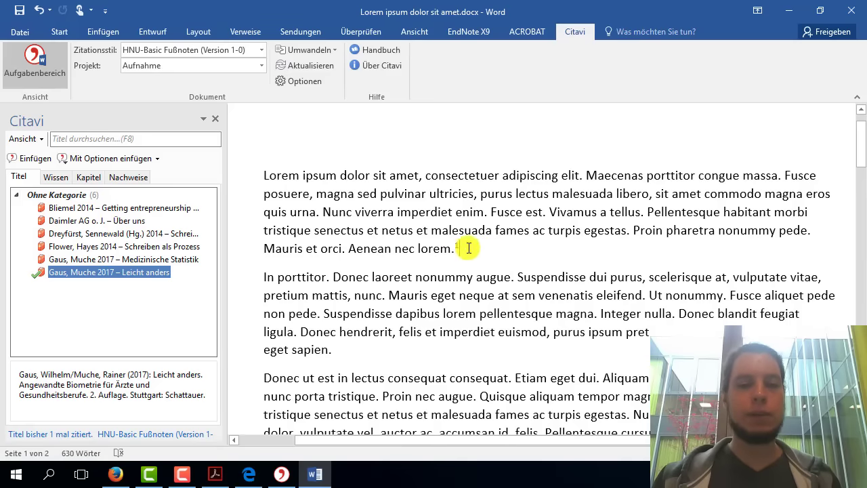
left_click_drag(860, 160, 858, 277)
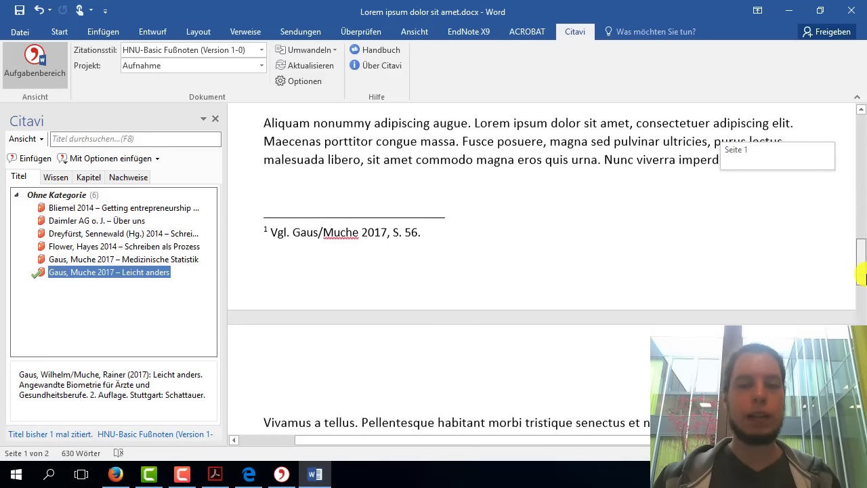
left_click(367, 233)
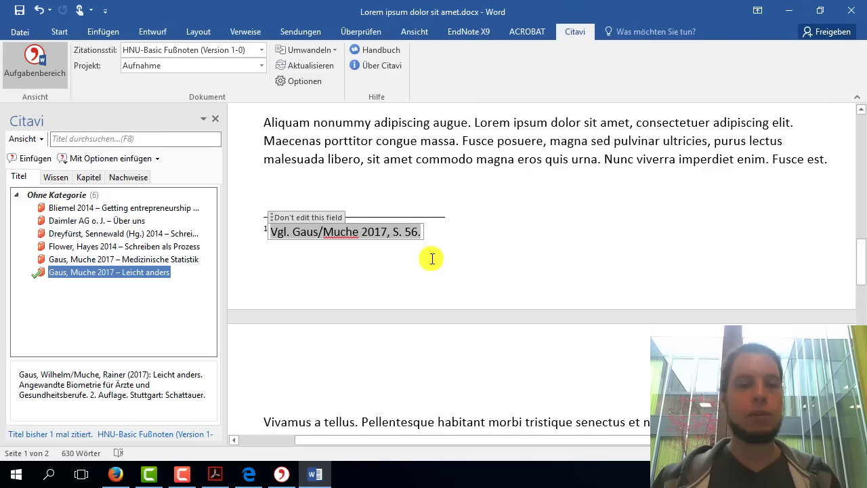
- Append Bliemel 2014 with page 270 to the footnote 1 citation, confirming with Ja
right_click(156, 207)
mouse_move(398, 237)
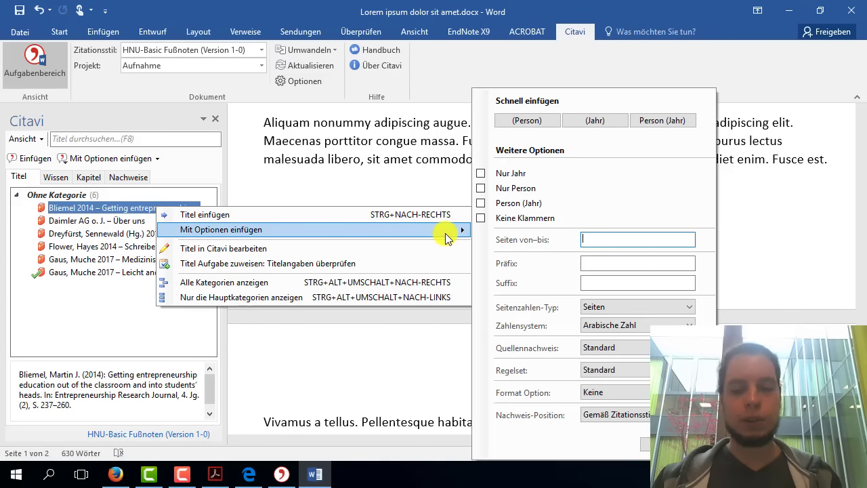
type("24")
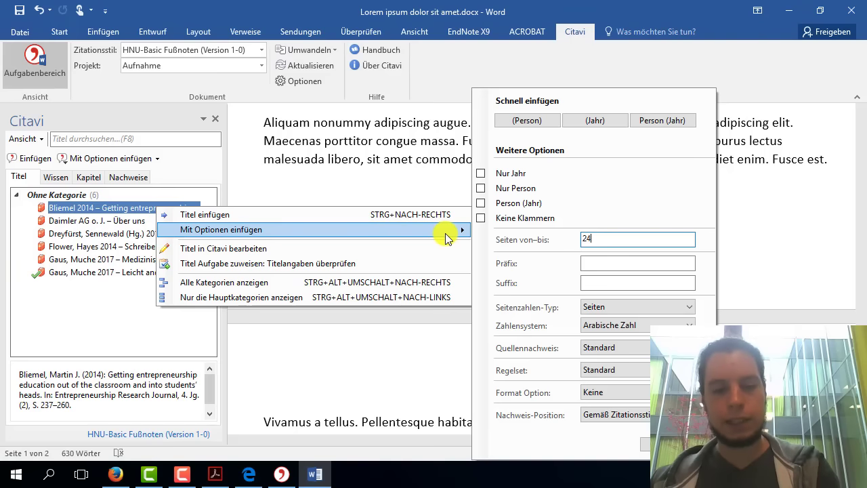
type("0")
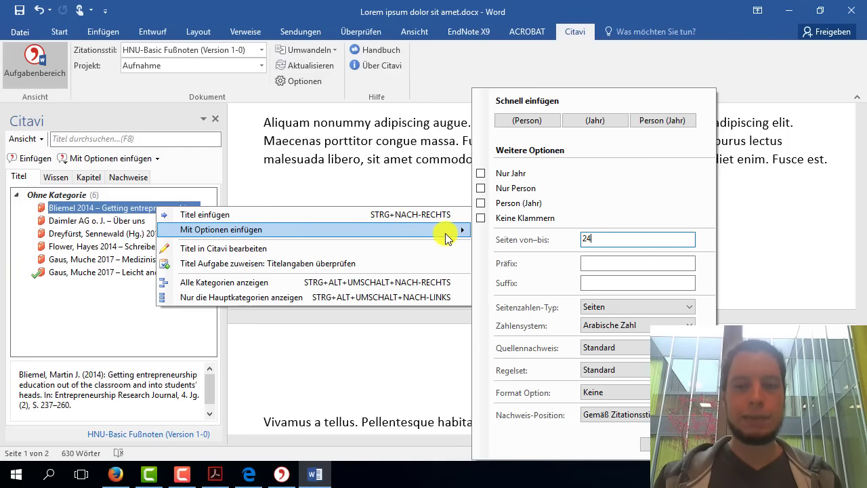
key("BackSpace")
type("0")
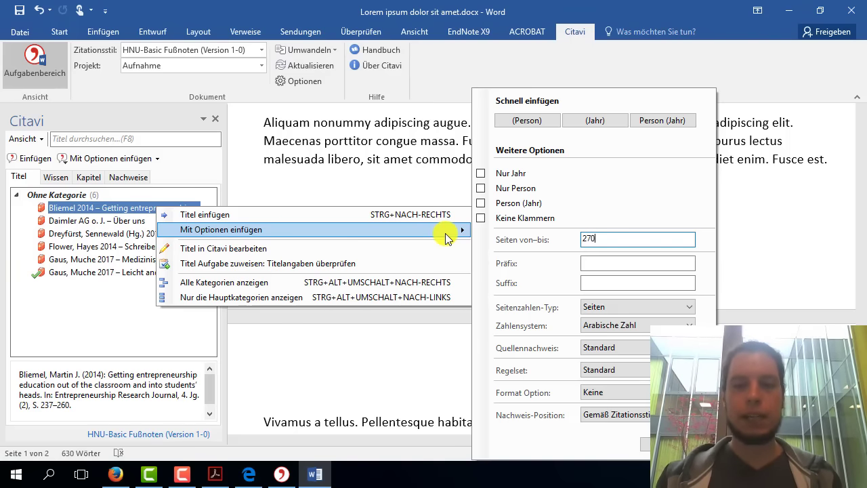
key("Return")
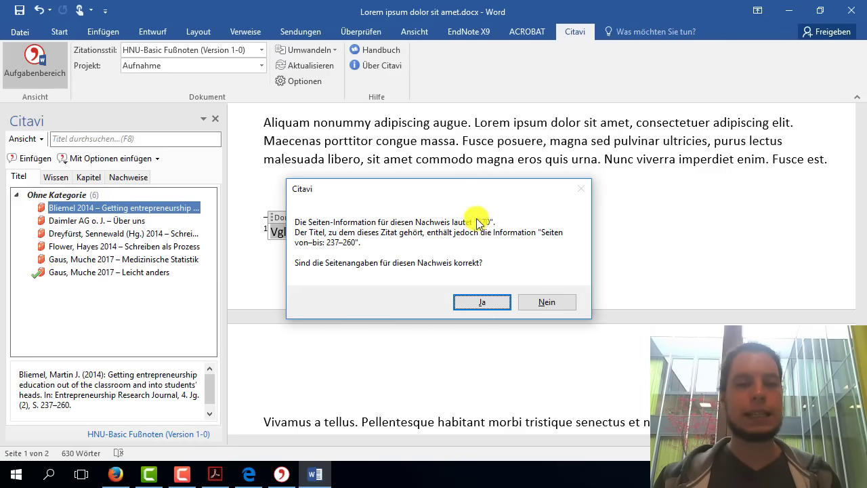
left_click(481, 303)
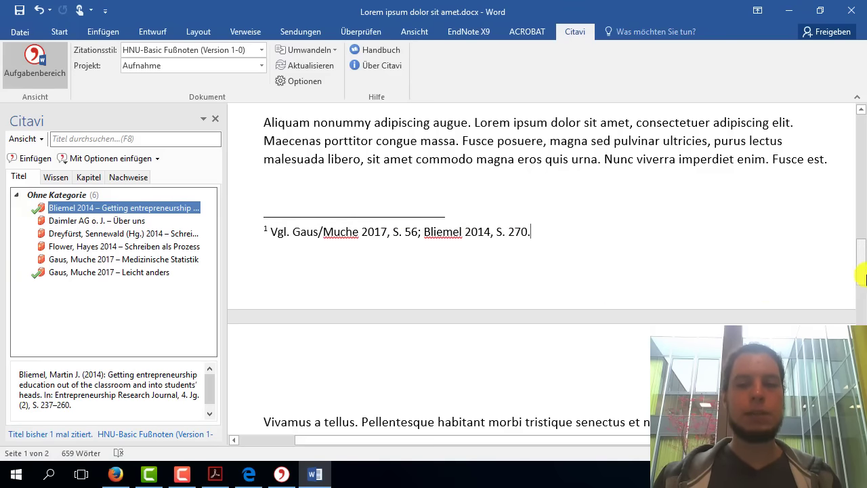
left_click_drag(859, 268, 856, 166)
- Insert footnote 2 citing Bliemel 2014, page 240, with prefix Vgl., after footnote marker 1
left_click(480, 223)
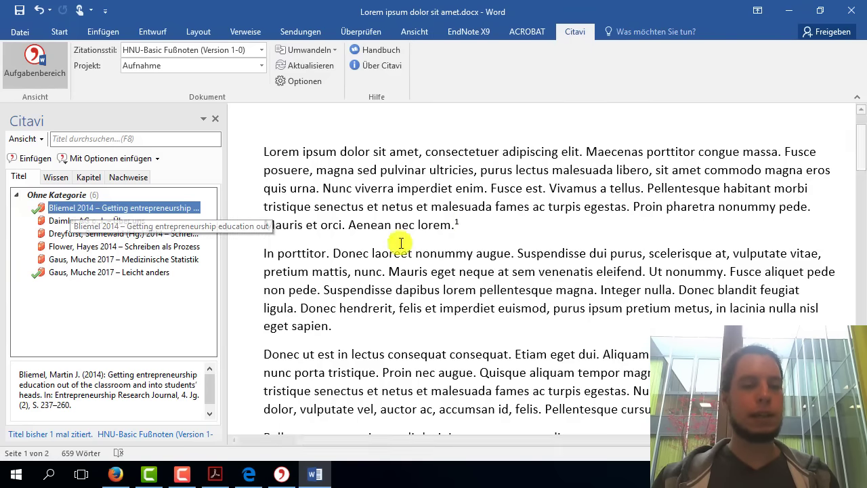
right_click(135, 213)
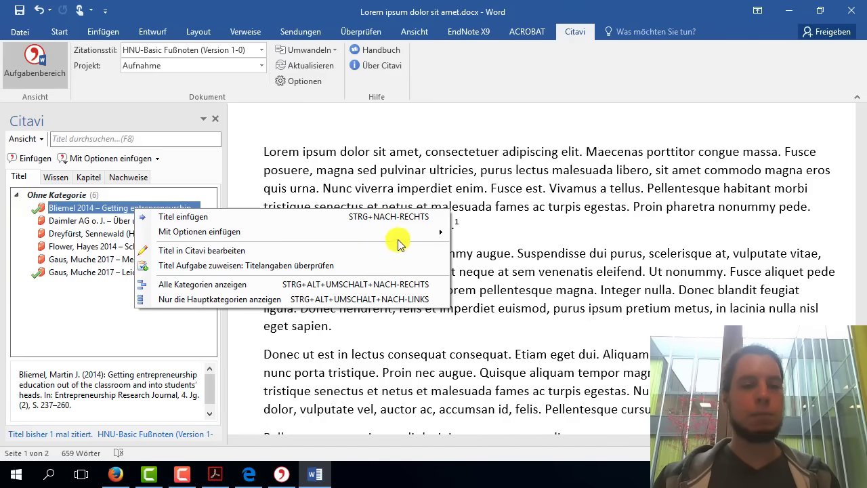
mouse_move(441, 231)
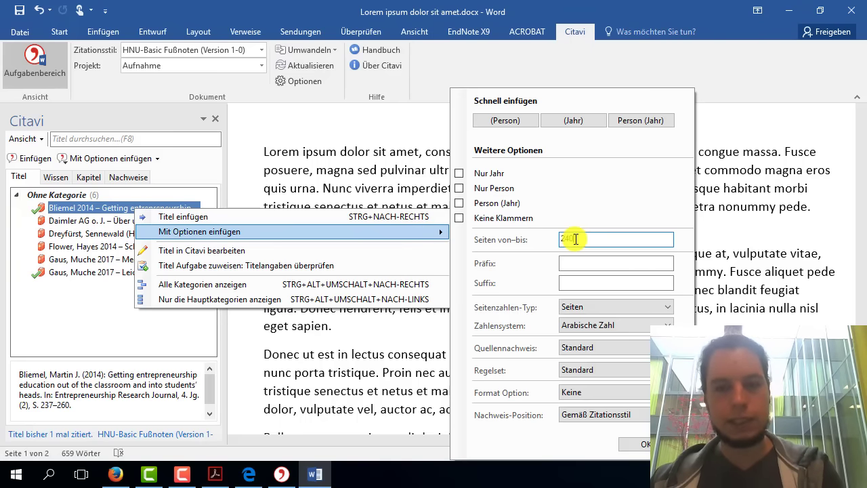
type("240")
left_click(573, 264)
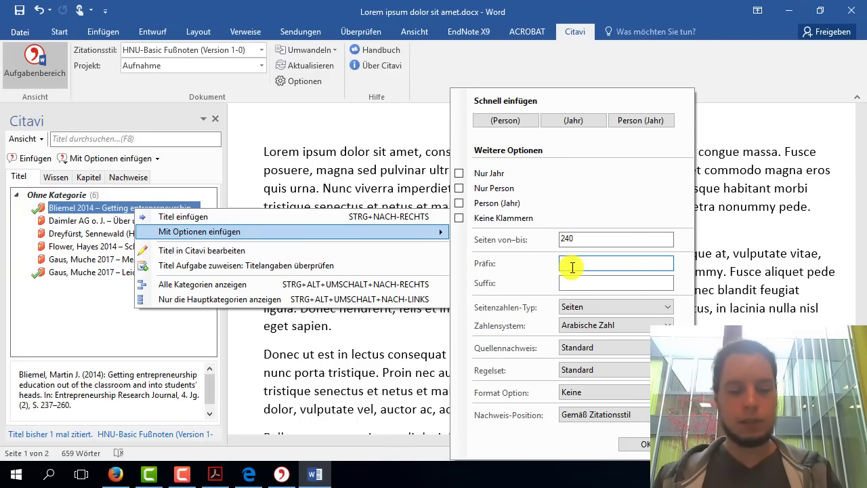
type("Vgl.")
key("Return")
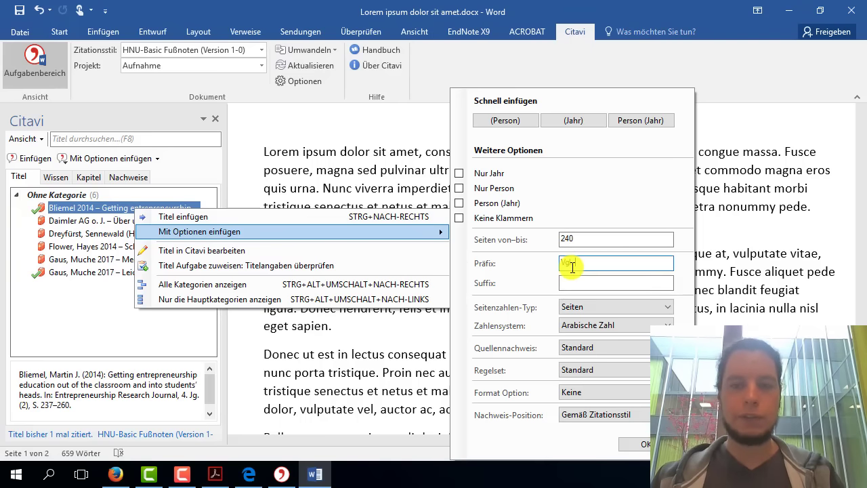
left_click(639, 444)
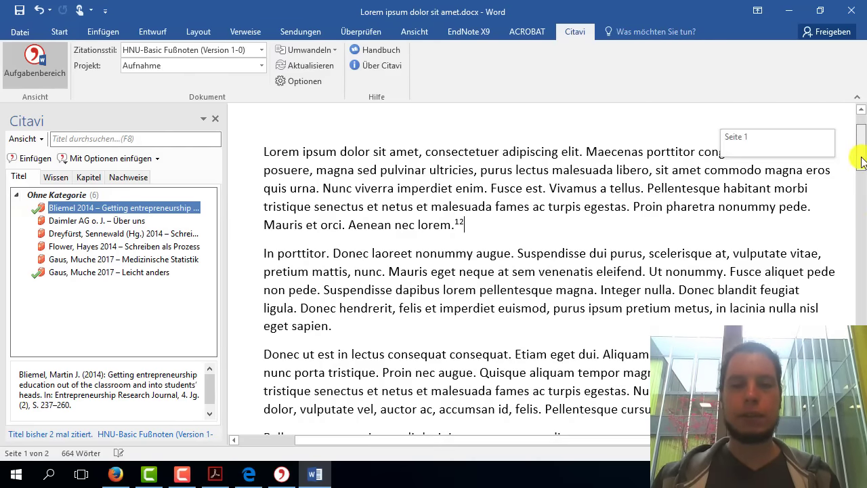
- Place the insertion point between footnote markers 1 and 2 after 'lorem.'
left_click_drag(862, 162, 864, 260)
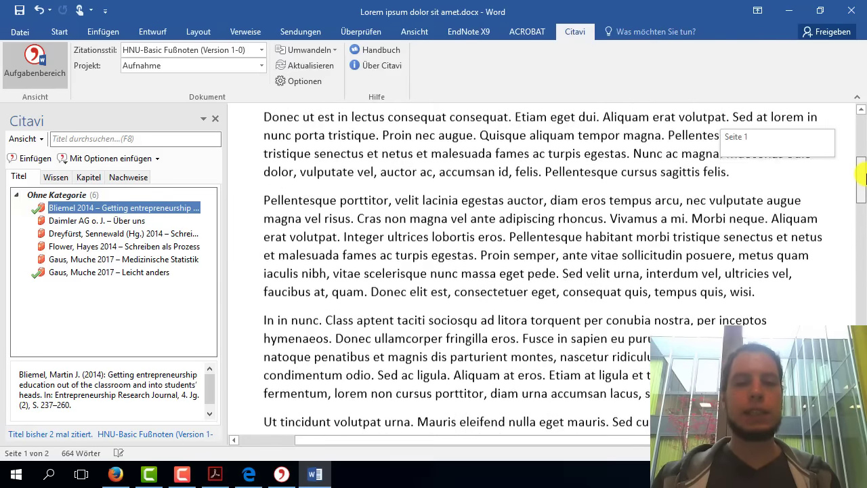
left_click_drag(861, 218, 862, 143)
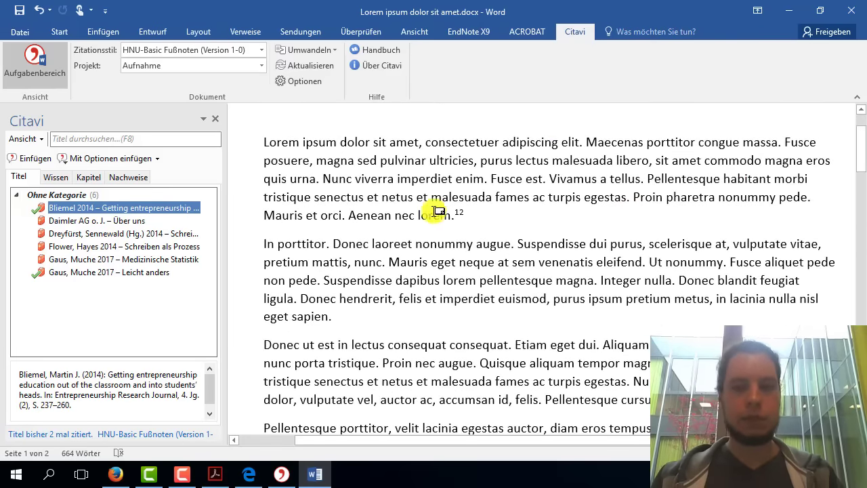
scroll(501, 210, "up", 10)
scroll(484, 224, "up", 2)
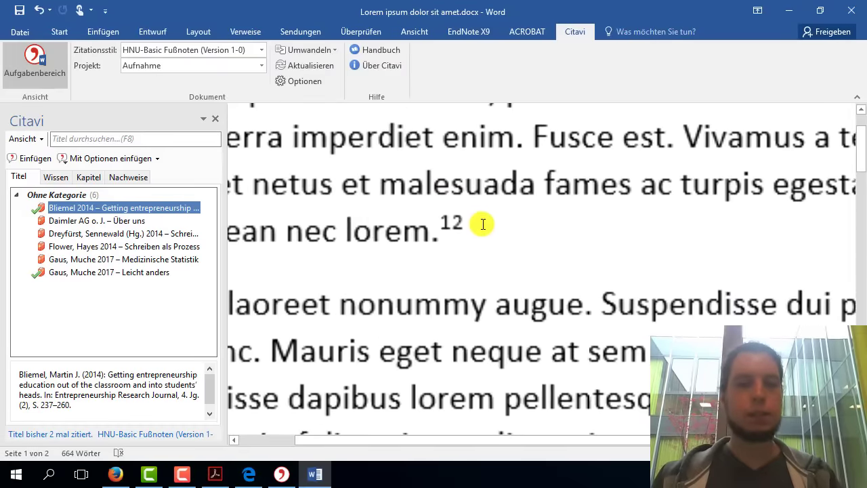
left_click(483, 230)
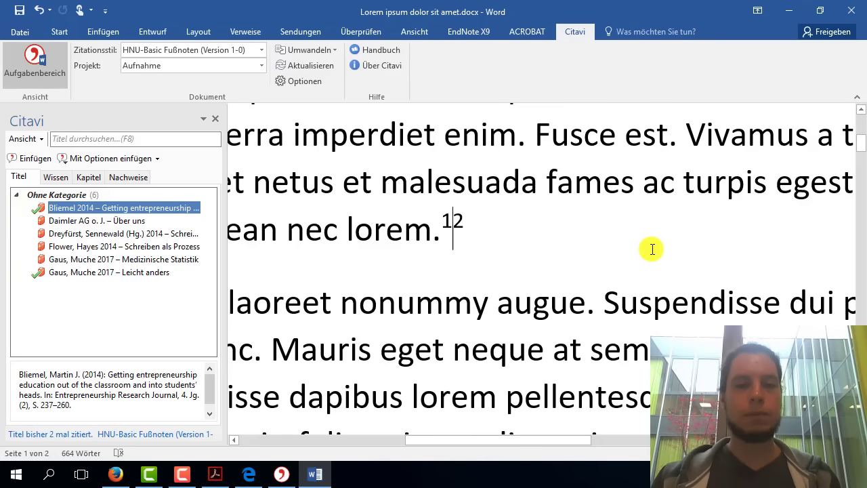
left_click_drag(651, 249, 470, 262)
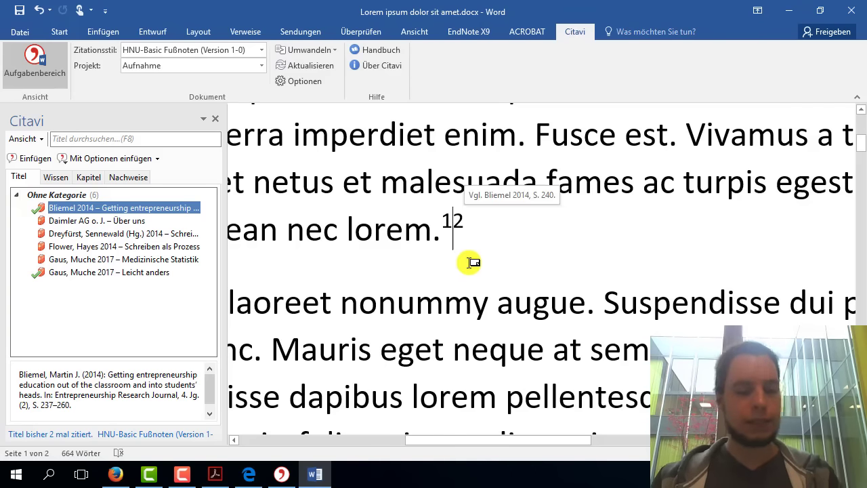
scroll(511, 234, "down", 2)
scroll(513, 234, "down", 2)
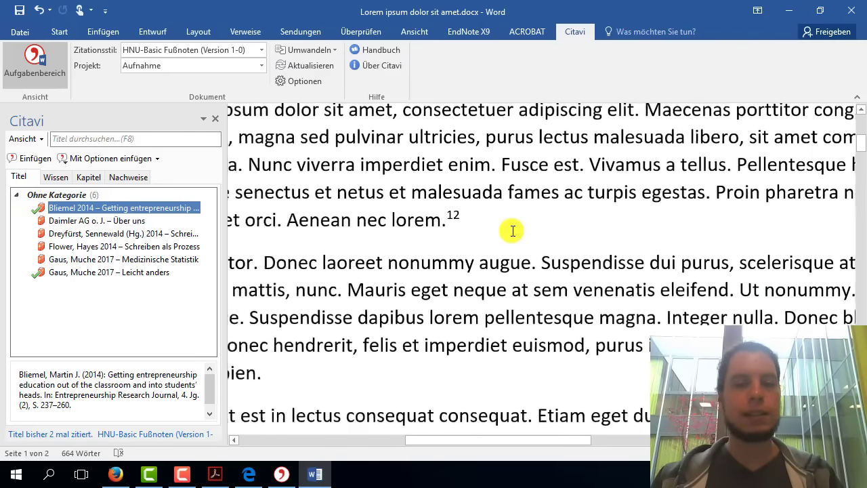
scroll(513, 230, "down", 2)
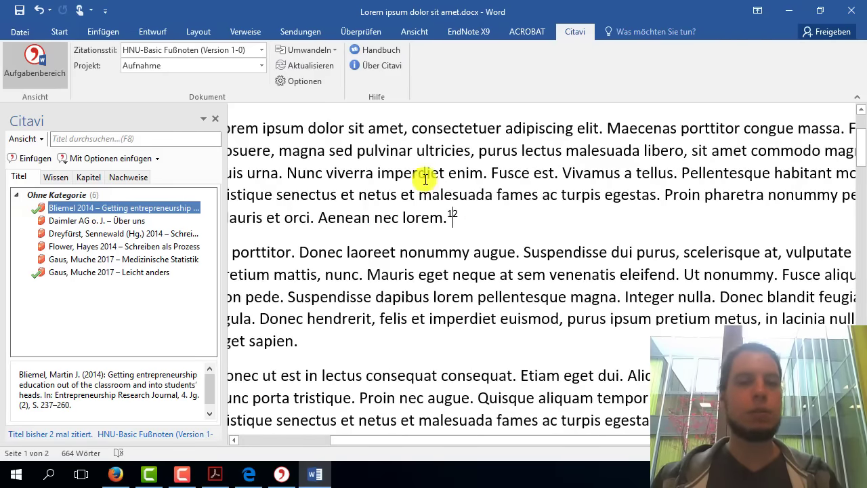
- Add a manual footnote reading 'Hier steht mein Text' between the two citation footnotes
left_click(242, 31)
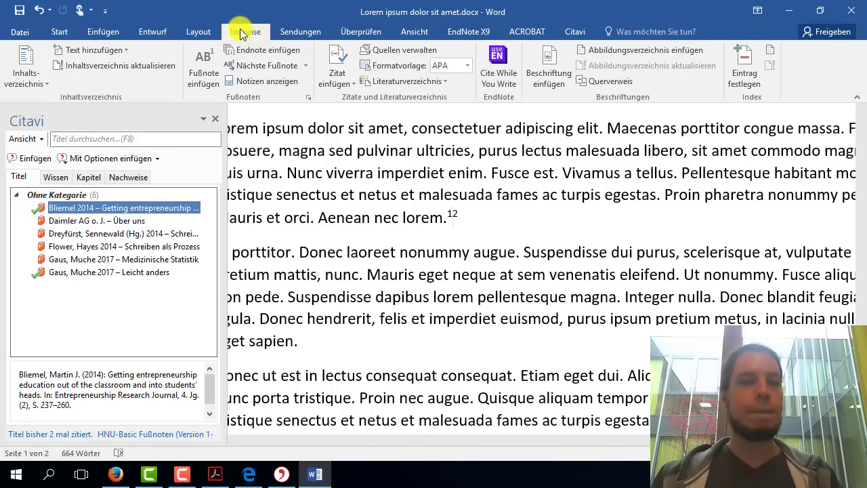
left_click(201, 74)
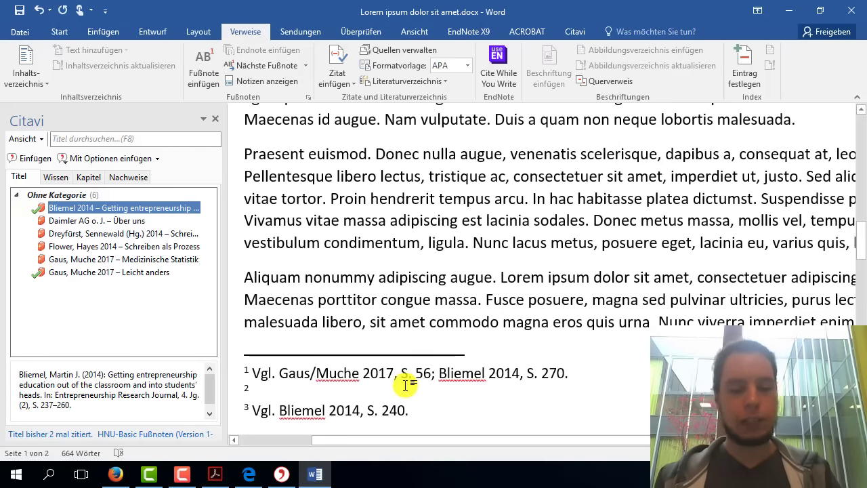
type("Hir")
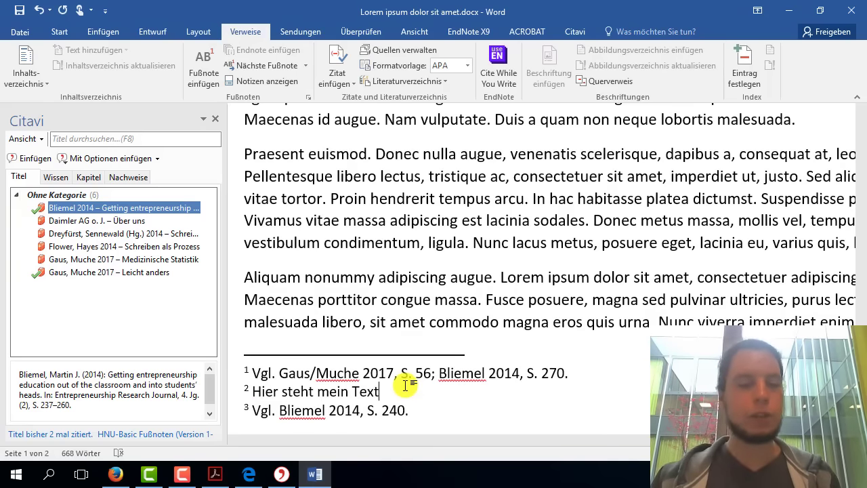
scroll(507, 346, "up", 10)
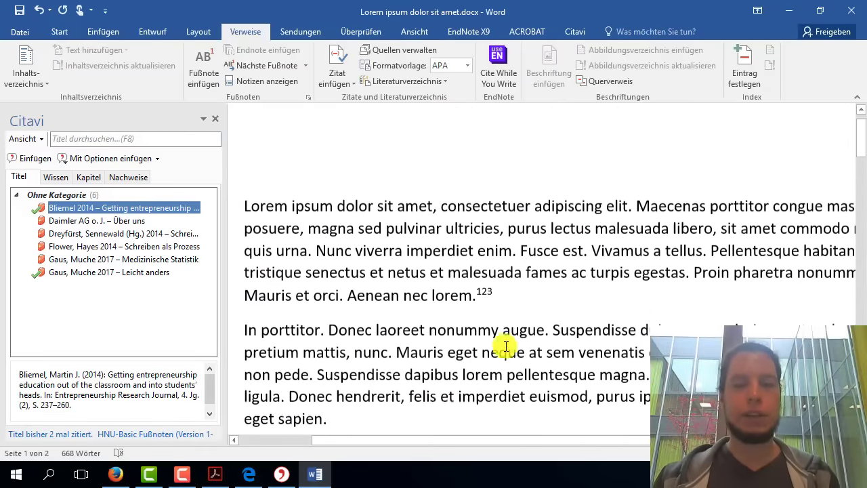
- Type a comma between footnote markers 2 and 3 and make it superscript
left_click(511, 331)
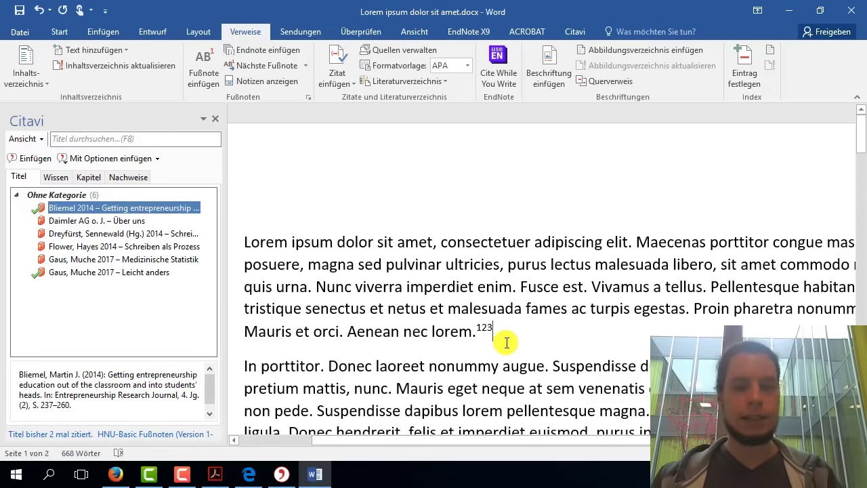
scroll(507, 342, "up", 2, "ctrl")
scroll(508, 339, "up", 3, "ctrl")
scroll(515, 326, "up", 4, "ctrl")
scroll(523, 306, "up", 4, "ctrl")
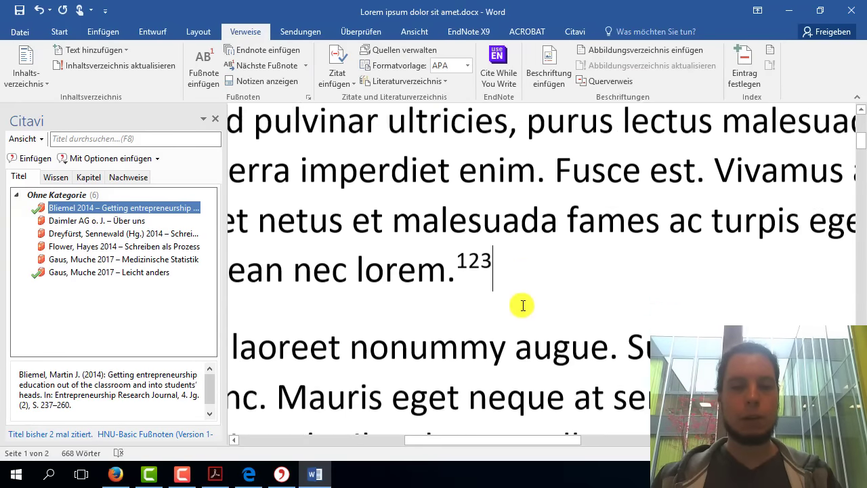
scroll(523, 305, "down", 1)
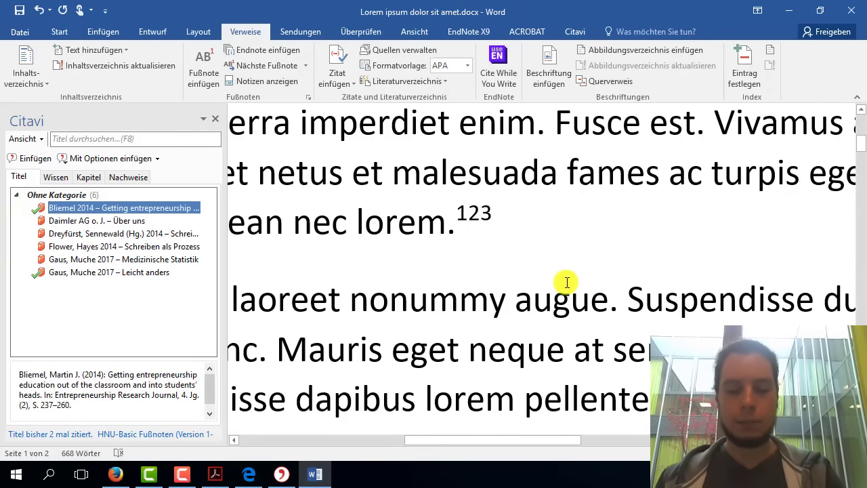
type(",2,")
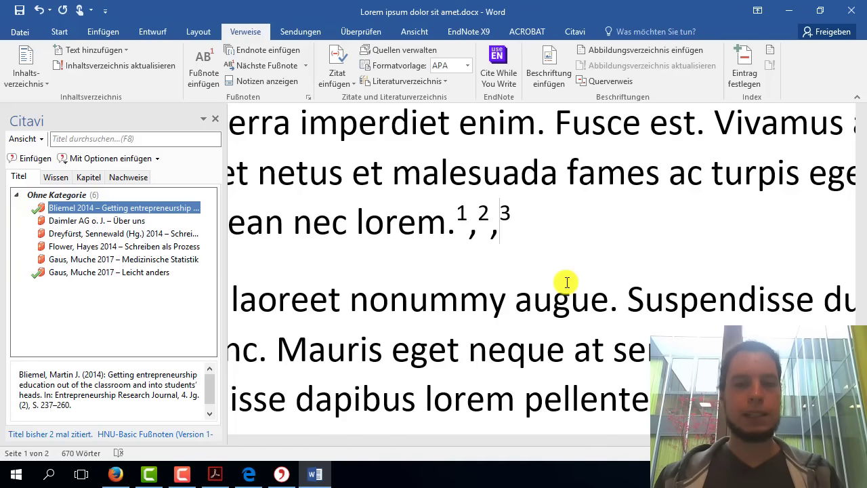
key("shift+Left")
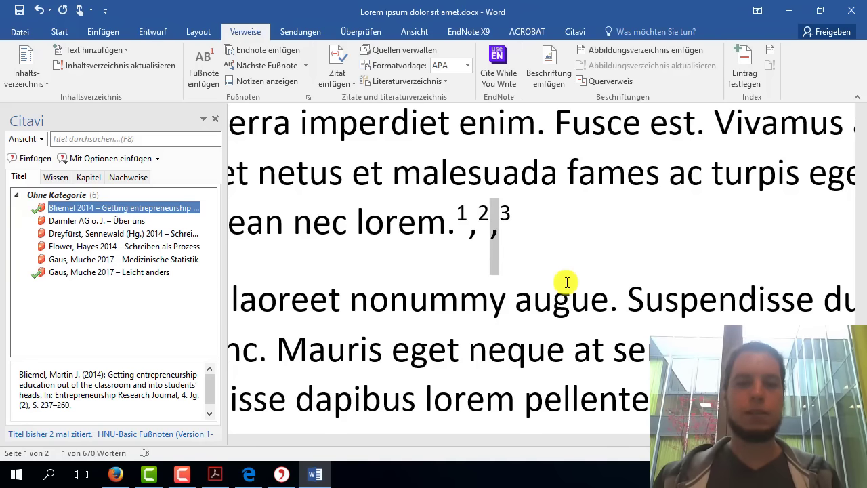
left_click(62, 38)
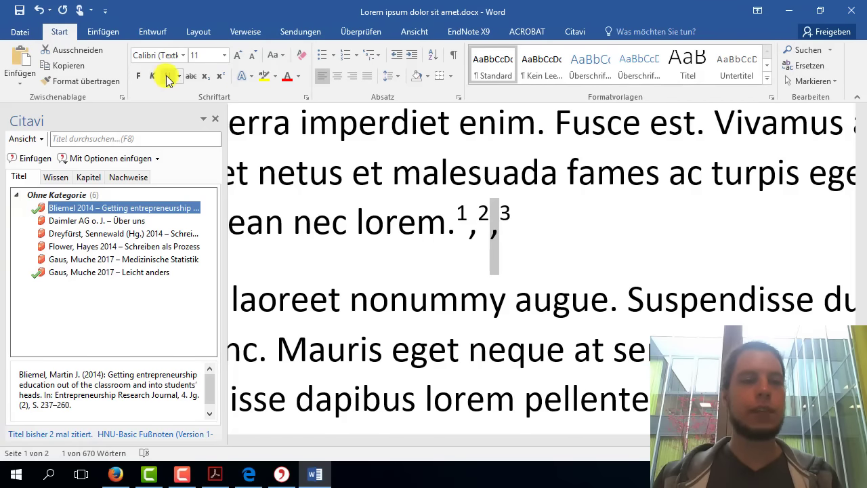
left_click(221, 78)
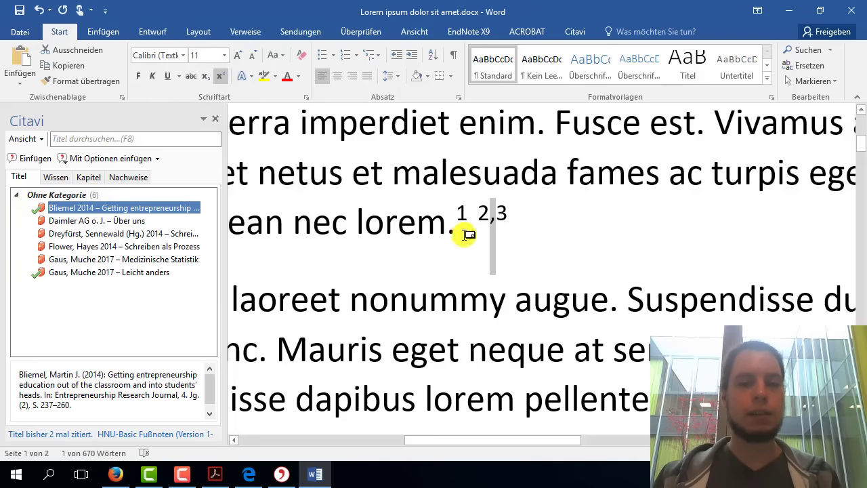
- Make the comma after footnote marker 1 superscript and review the page 1 footnotes
left_click_drag(467, 234, 498, 256)
type(",")
left_click(474, 232)
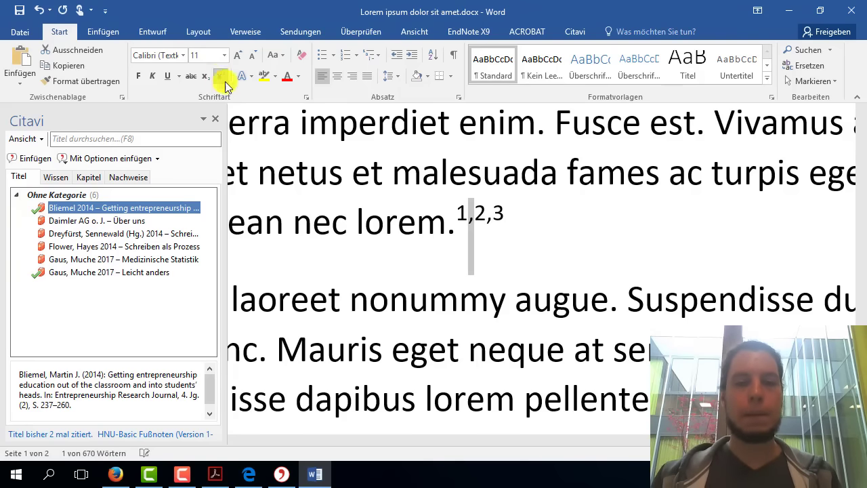
left_click(576, 234)
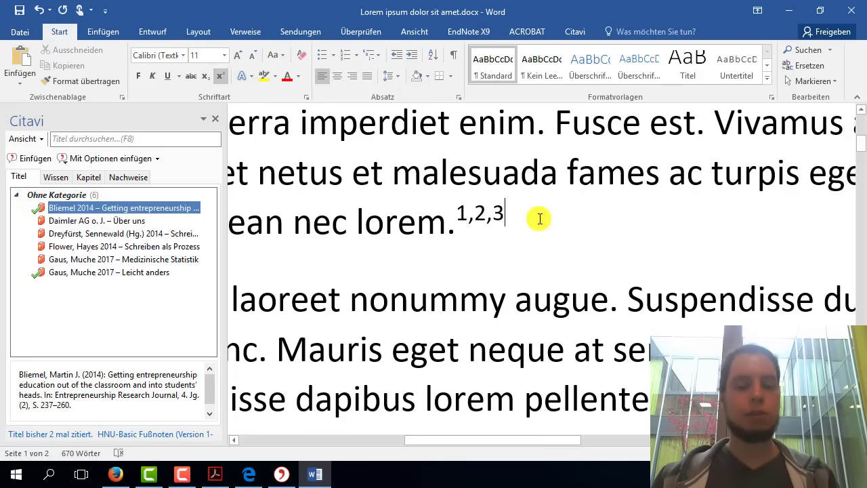
scroll(532, 215, "down", 3)
scroll(525, 216, "down", 6)
scroll(515, 219, "down", 4)
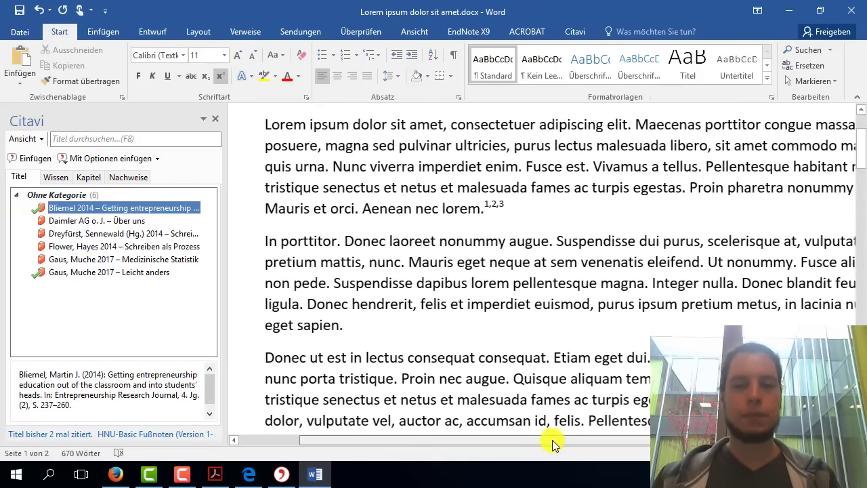
left_click_drag(552, 443, 556, 444)
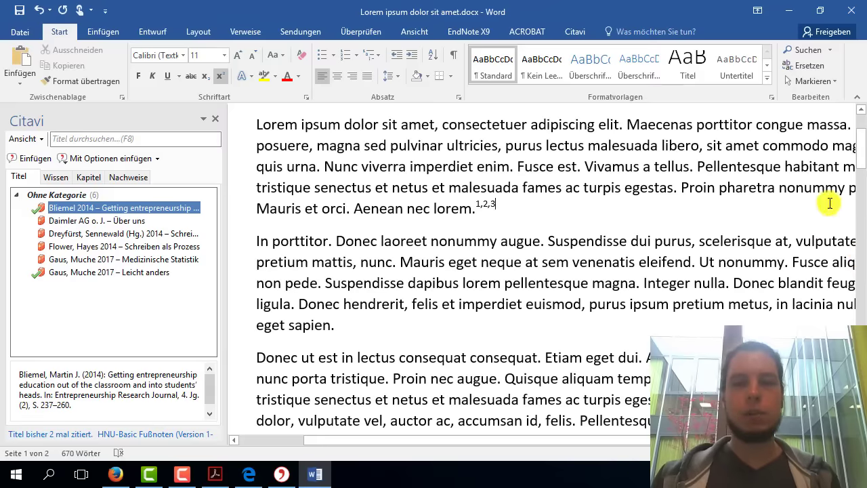
left_click_drag(860, 151, 864, 203)
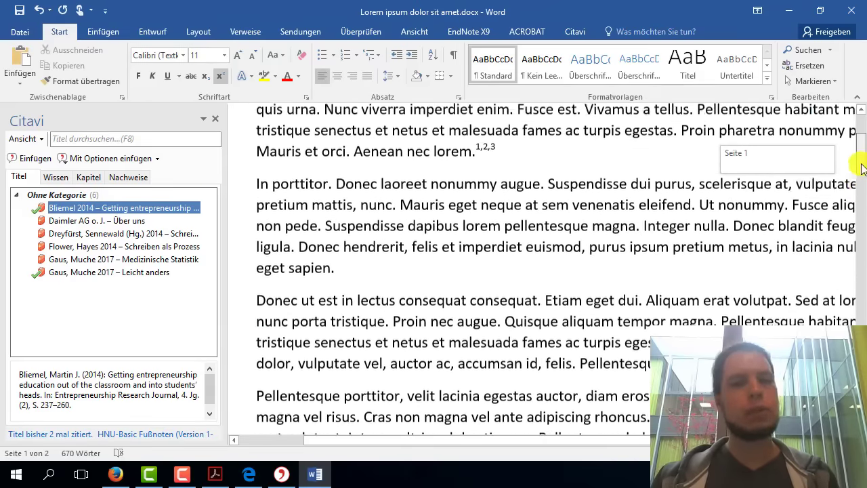
left_click_drag(864, 203, 861, 139)
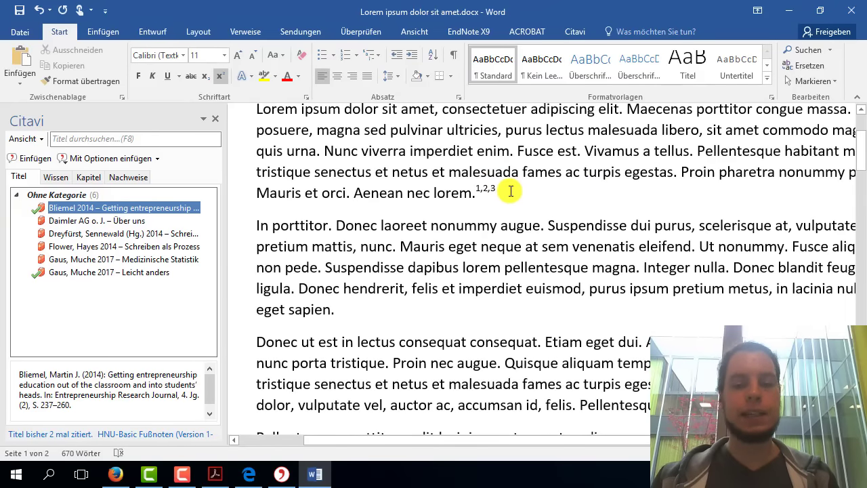
- Delete the third footnote marker and trailing comma, then inspect the combined citation's references in Citavi
key("BackSpace")
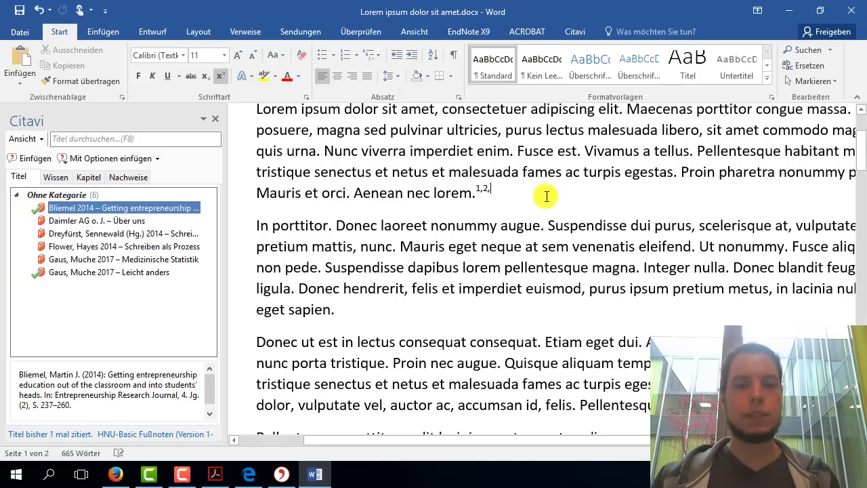
key("BackSpace")
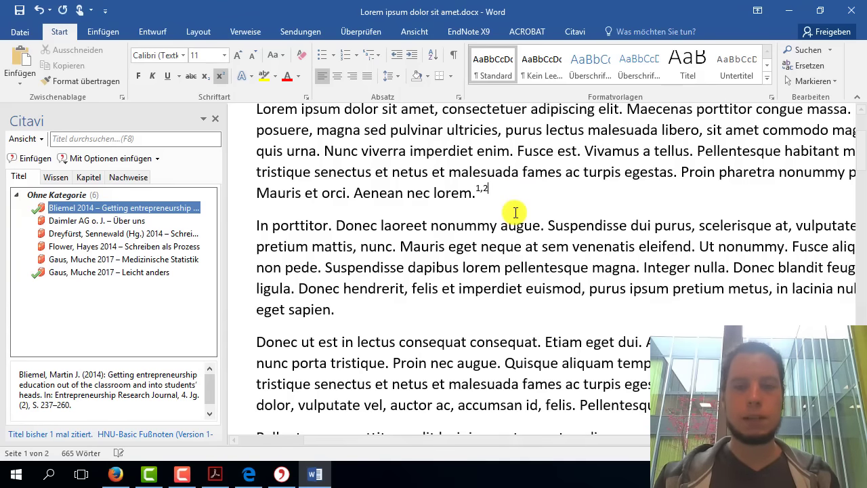
left_click(127, 177)
left_click(57, 209)
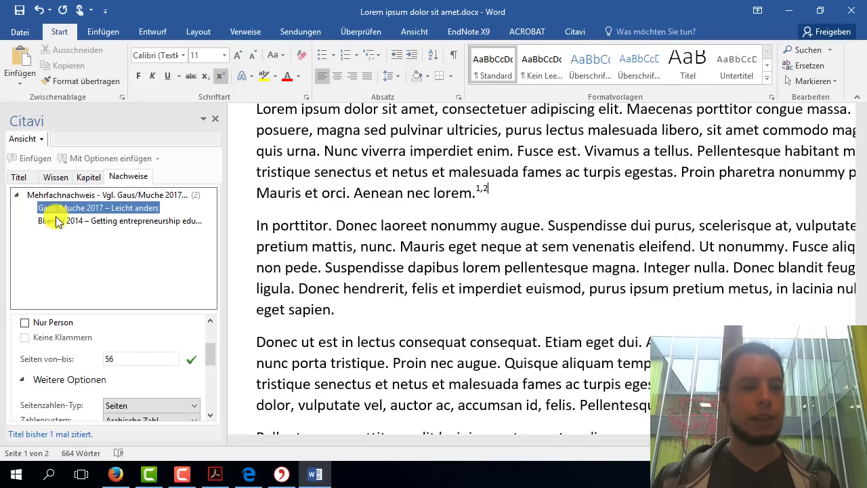
left_click(56, 220)
left_click(58, 196)
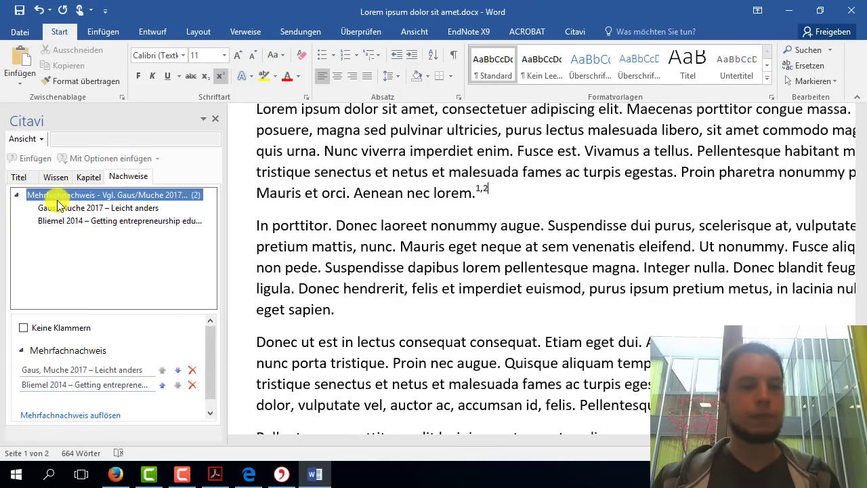
- Show the Citavi Titel list of all references
left_click(18, 177)
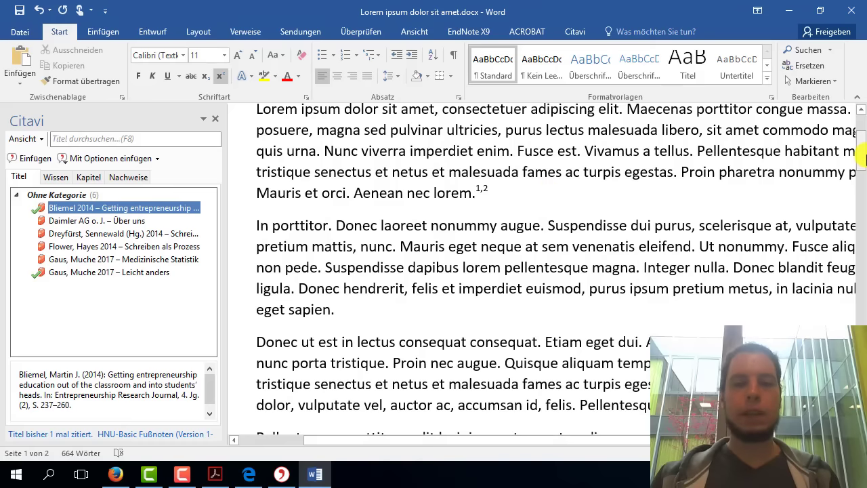
left_click_drag(862, 157, 863, 193)
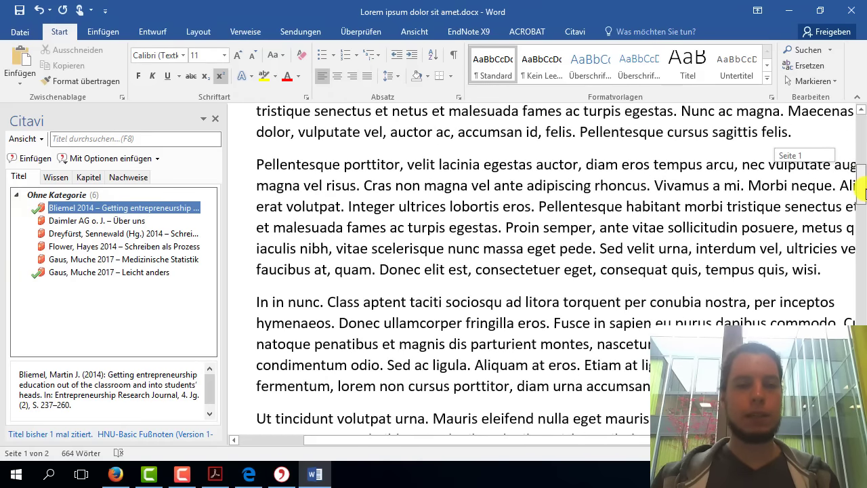
left_click_drag(863, 193, 862, 168)
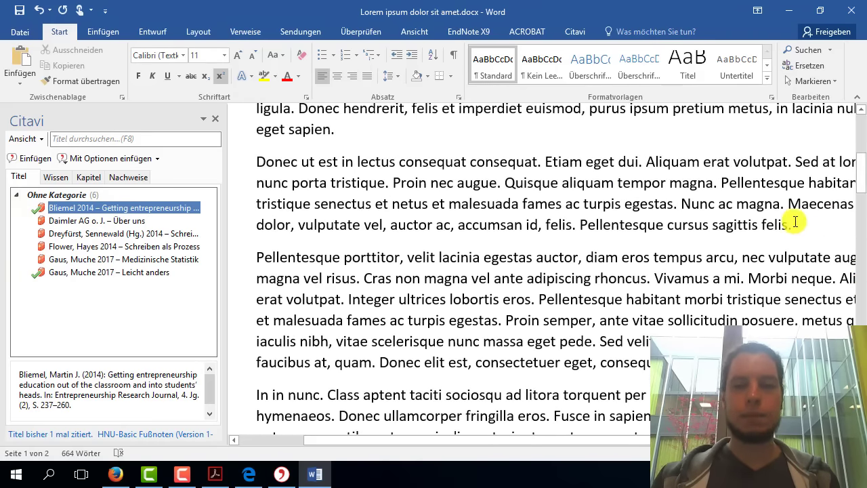
- Cite Flower/Hayes 2014 and Gaus/Muche 2017 Medizinische Statistik as footnotes, then scroll to the bibliography
left_click(77, 246)
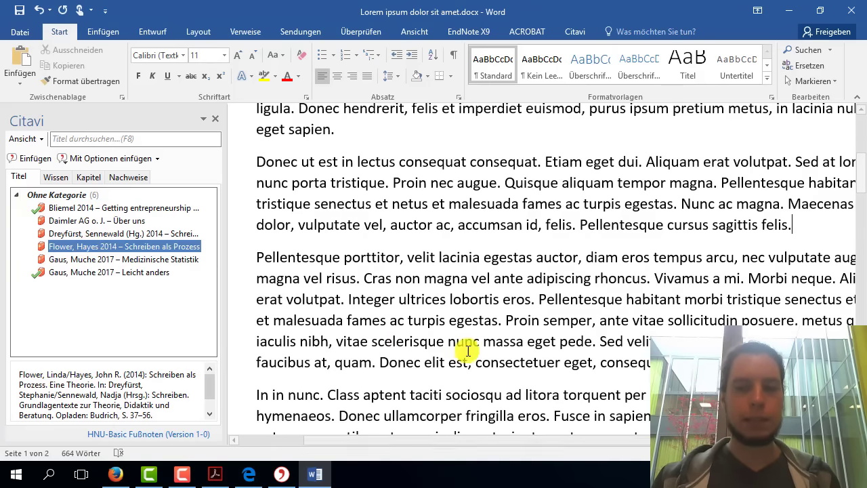
left_click(800, 227)
double_click(68, 252)
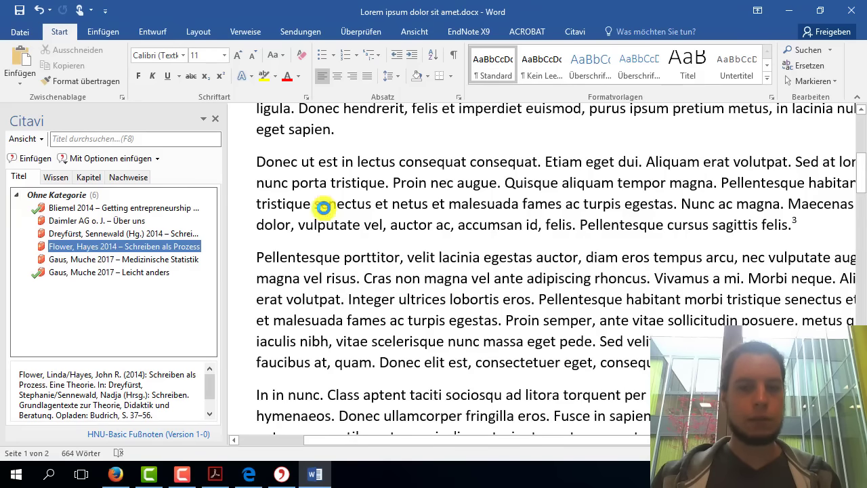
double_click(105, 259)
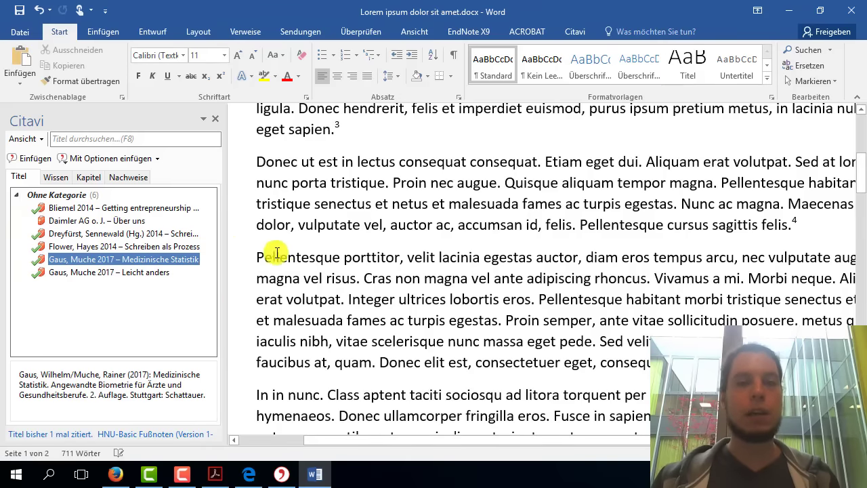
left_click_drag(862, 176, 861, 257)
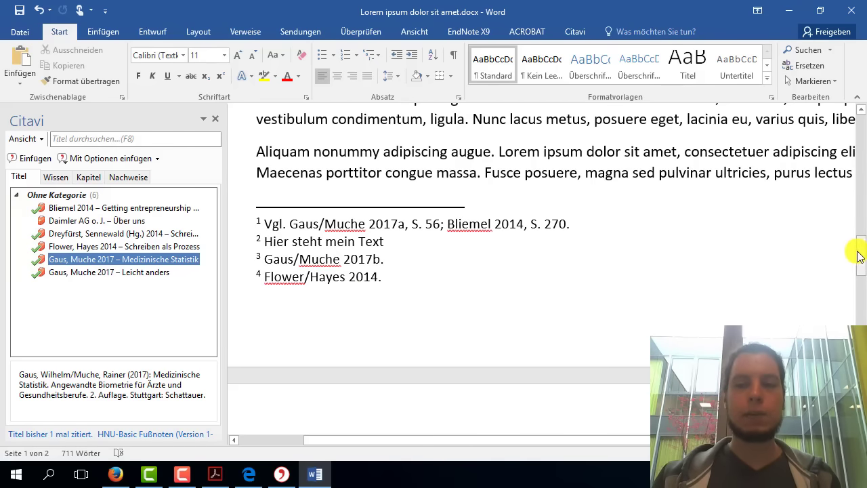
left_click_drag(859, 256, 860, 313)
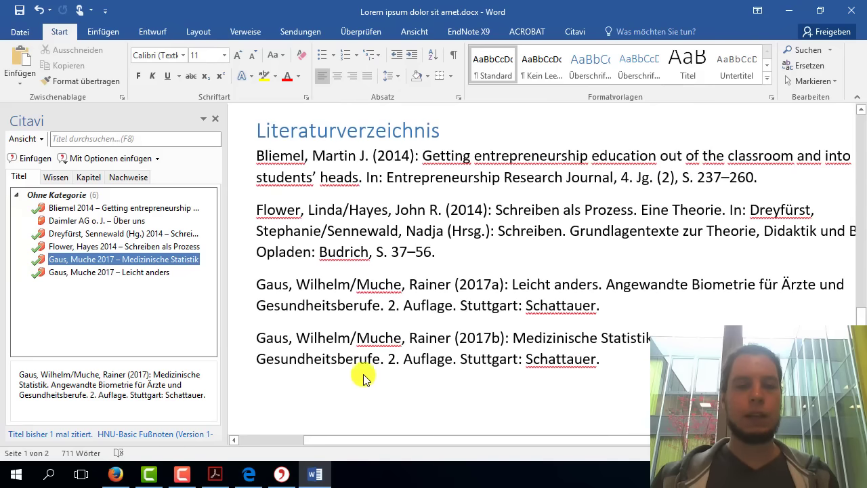
- Close the Citavi pane, check the Literaturverzeichnis field, and open the Citavi Umwandeln dropdown
left_click(214, 121)
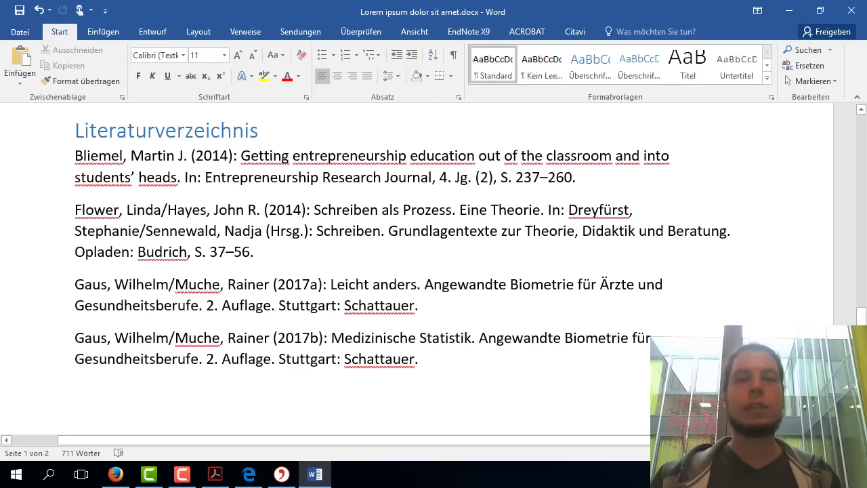
left_click(528, 342)
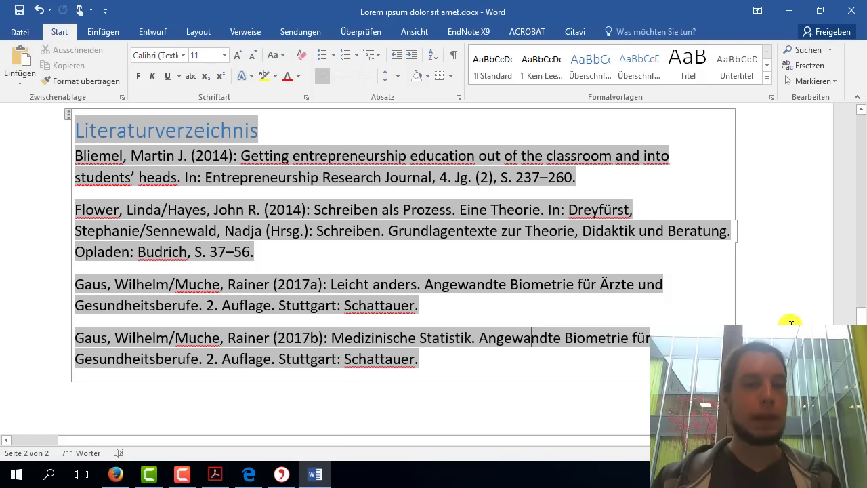
left_click_drag(861, 316, 862, 251)
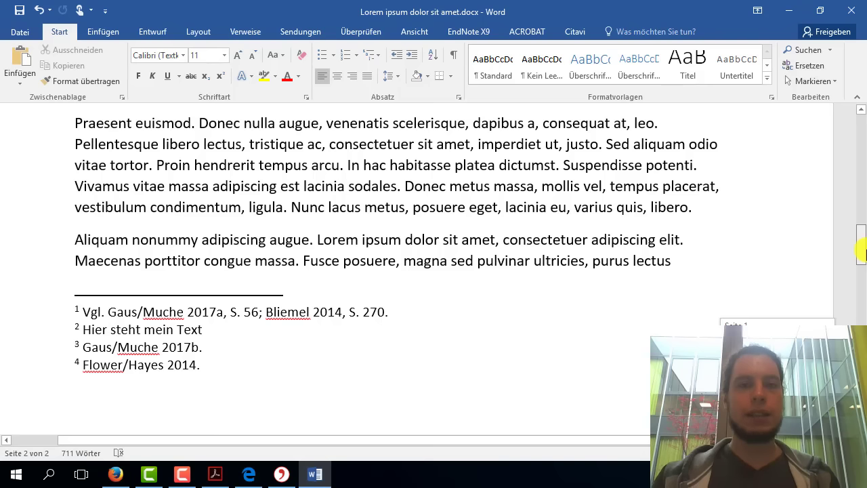
left_click(569, 32)
left_click(310, 51)
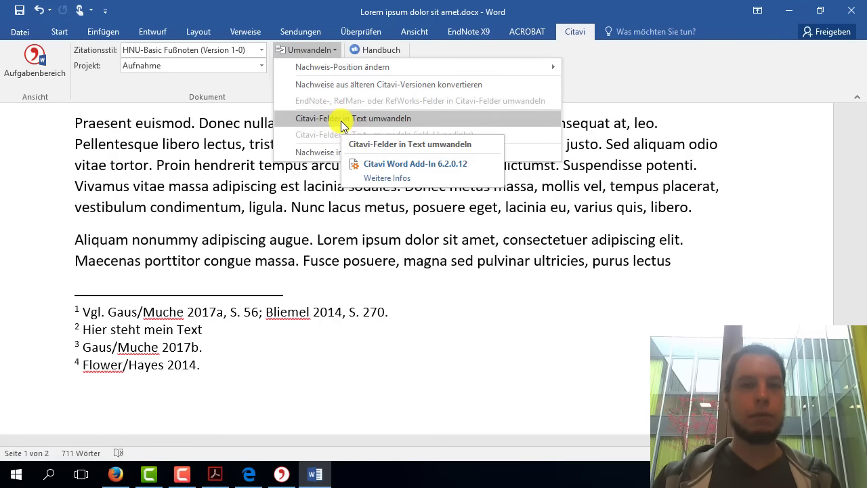
- Close the Umwandeln menu without converting and select the surname 'Gaus' in the last bibliography entry
left_click(269, 237)
left_click_drag(861, 253, 862, 332)
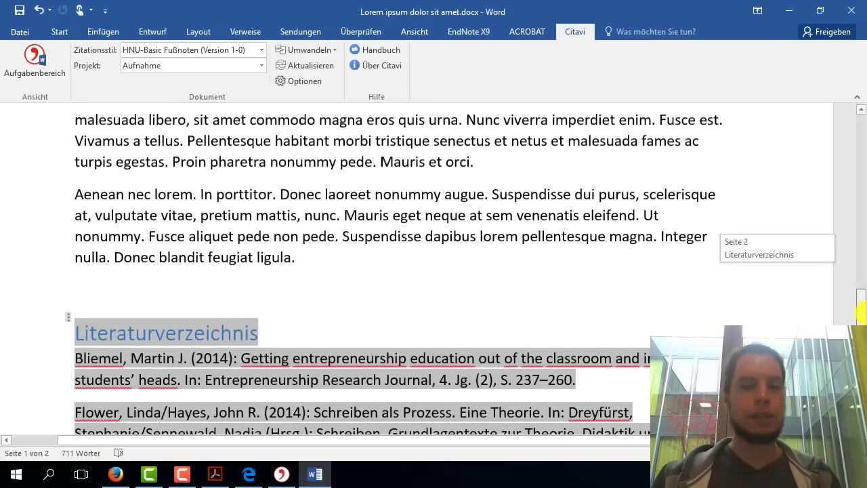
left_click(476, 400)
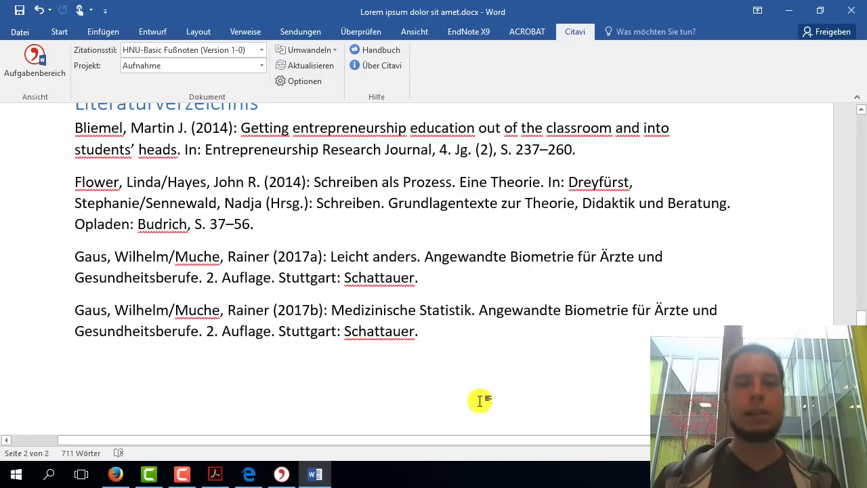
left_click(428, 341)
left_click(417, 335)
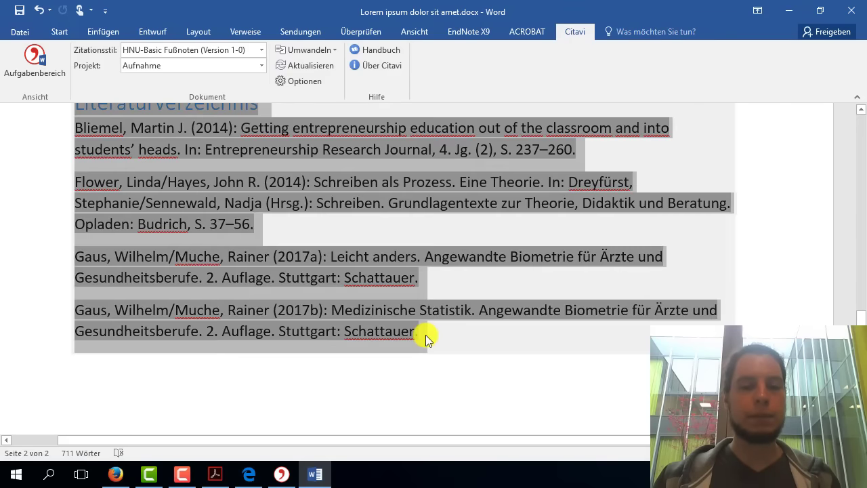
left_click(417, 336)
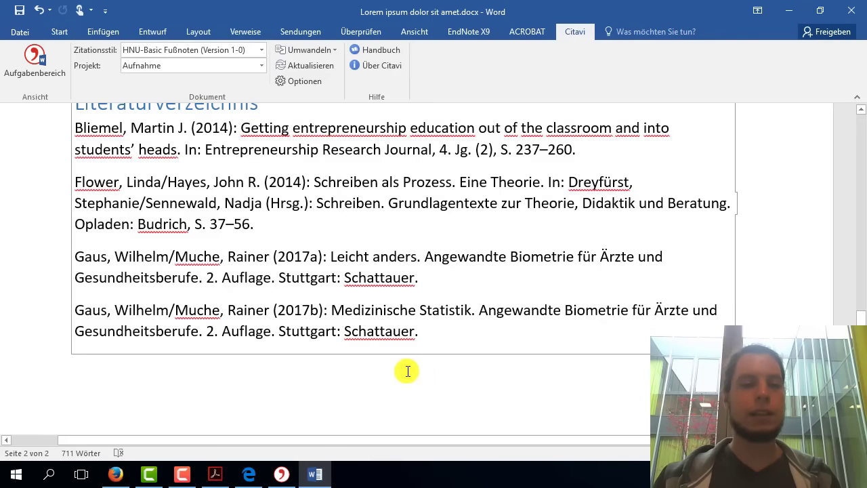
left_click(86, 314)
double_click(86, 314)
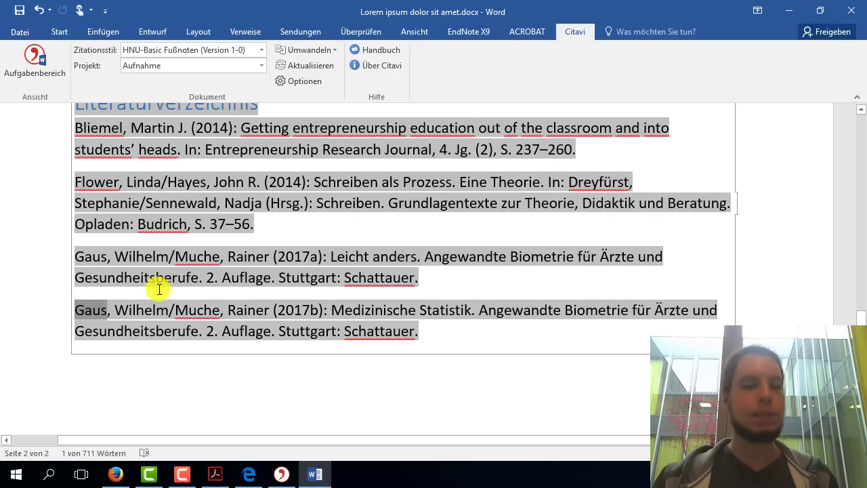
left_click(164, 311)
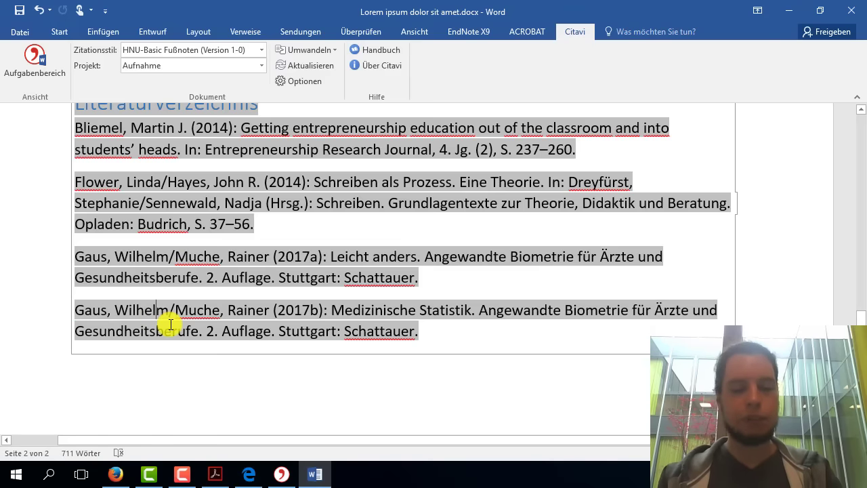
type("öalknaälfekanäeaknv#aev")
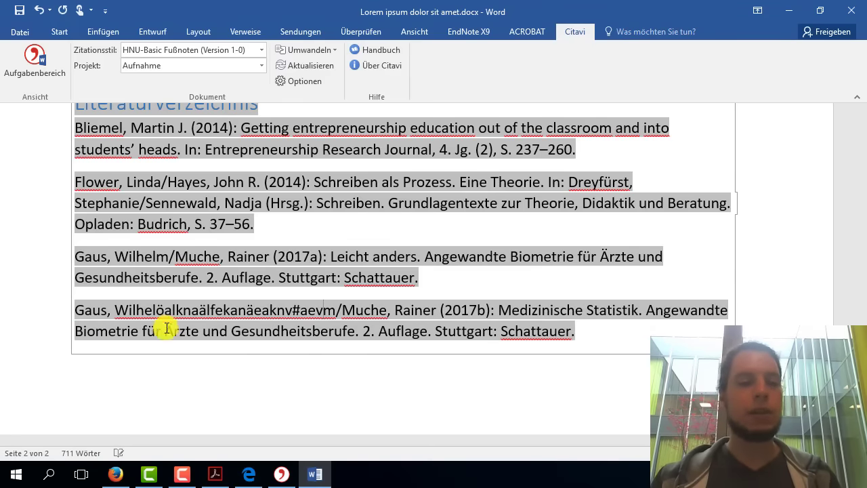
left_click(184, 396)
left_click(301, 67)
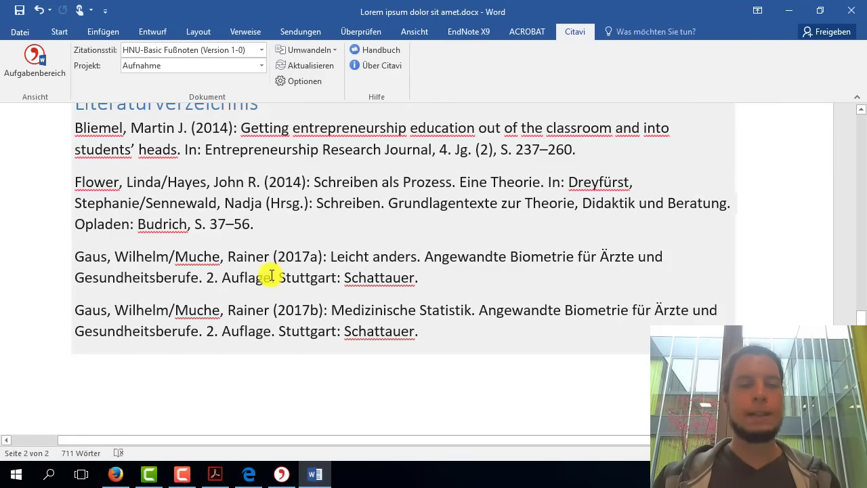
left_click(324, 396)
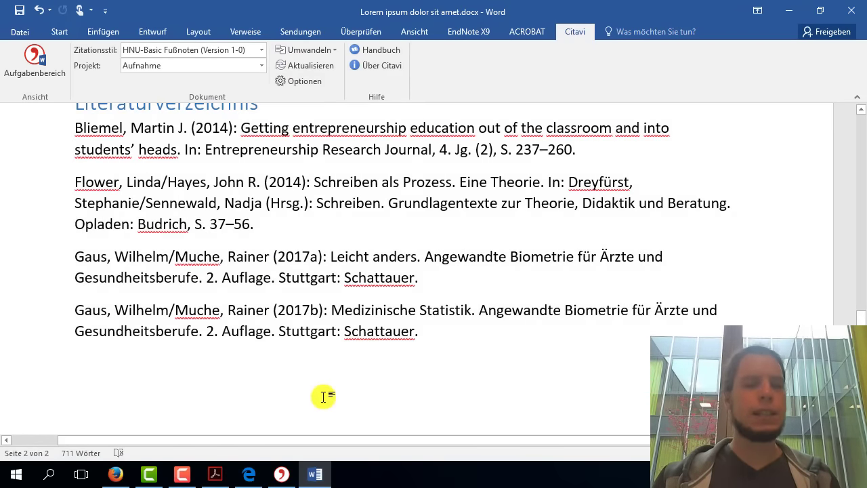
mouse_move(281, 474)
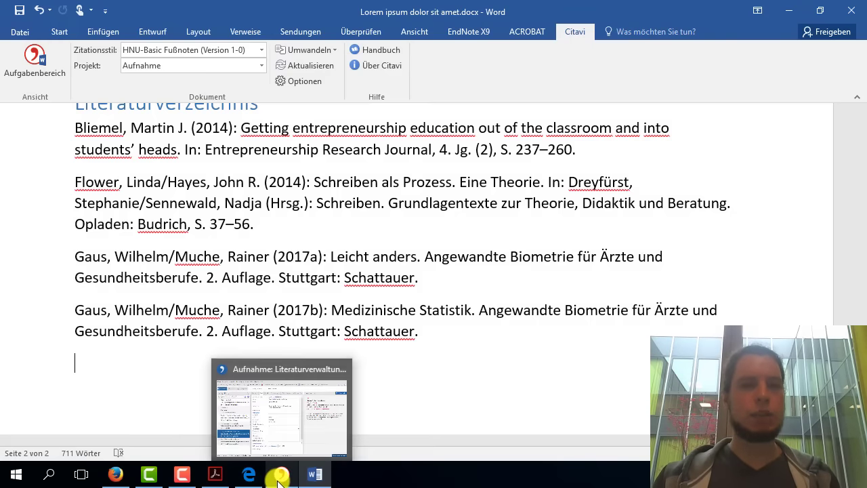
left_click(264, 437)
left_click(197, 35)
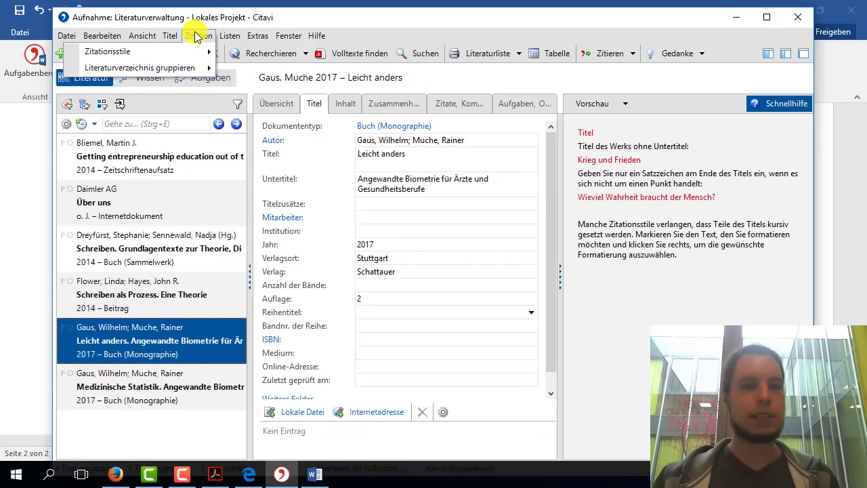
mouse_move(196, 54)
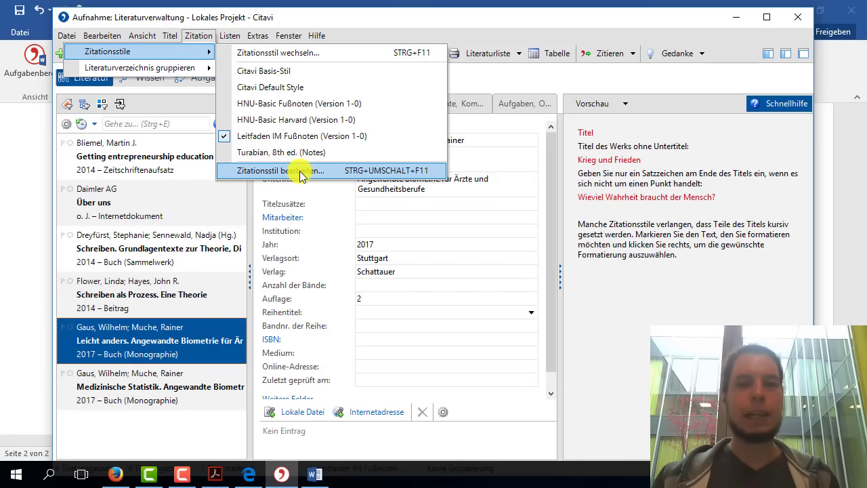
left_click(734, 17)
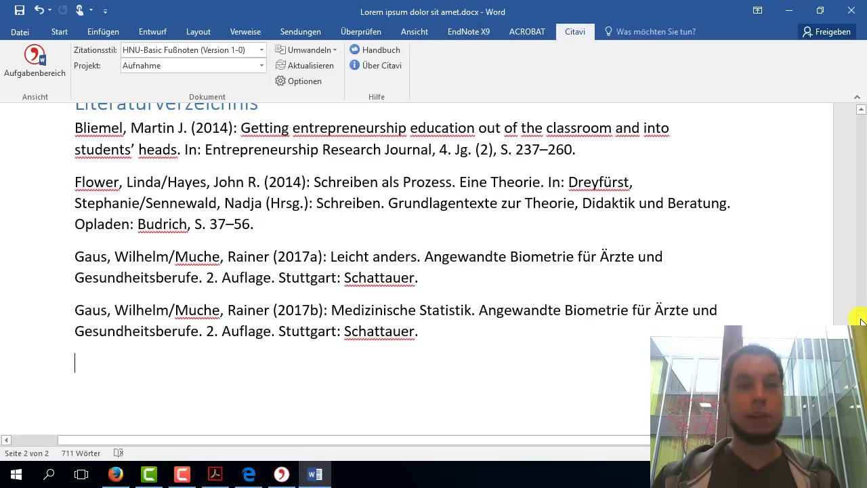
- Select the bibliography field and choose 'Citavi-Felder in Text umwandeln' from the Umwandeln menu
left_click_drag(861, 322, 862, 310)
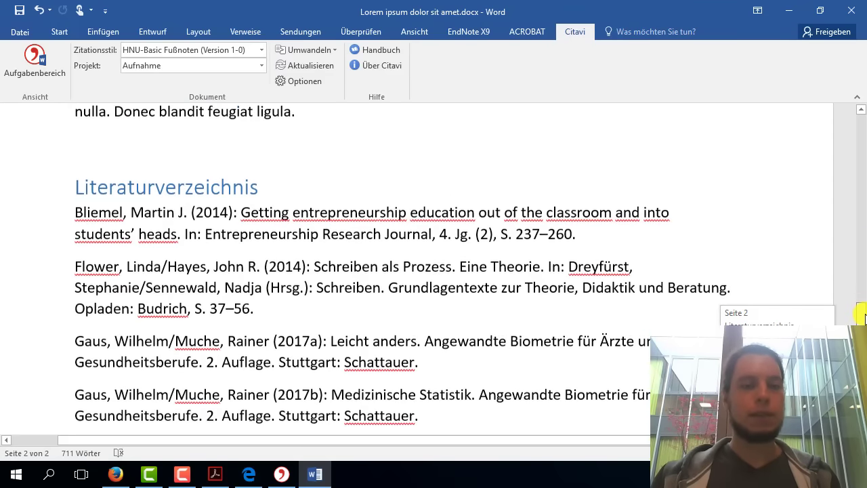
left_click_drag(864, 310, 863, 319)
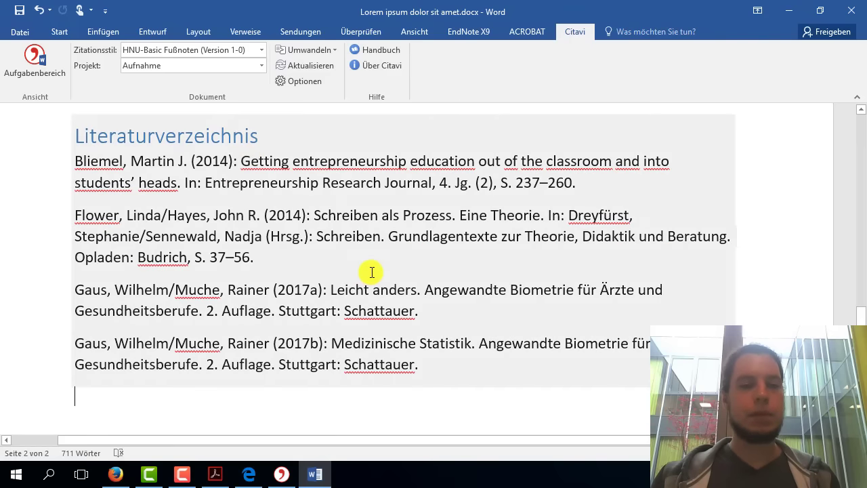
left_click(372, 272)
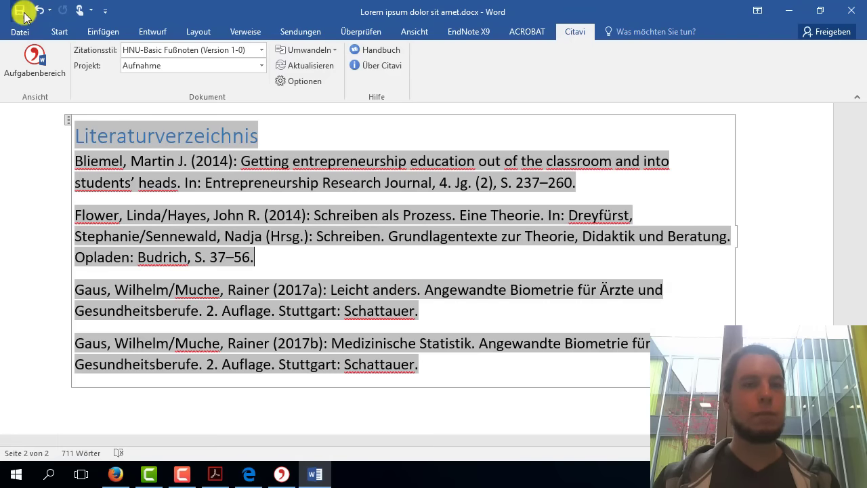
scroll(629, 128, "up", 1)
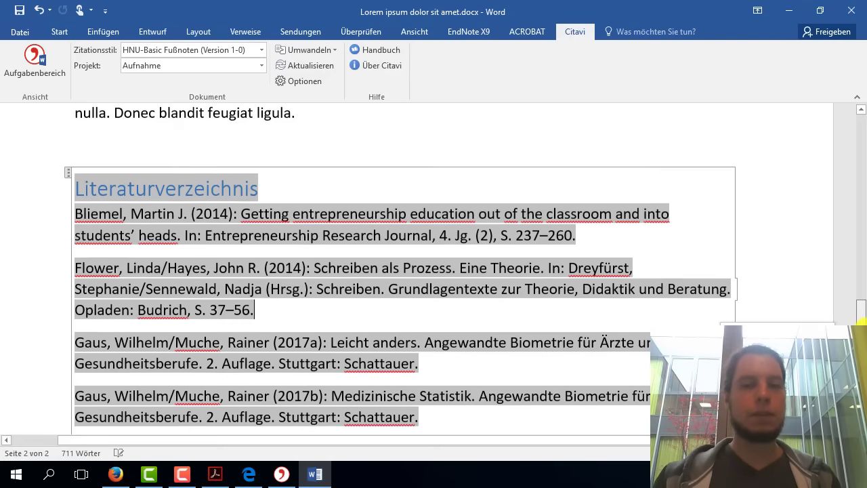
left_click(309, 51)
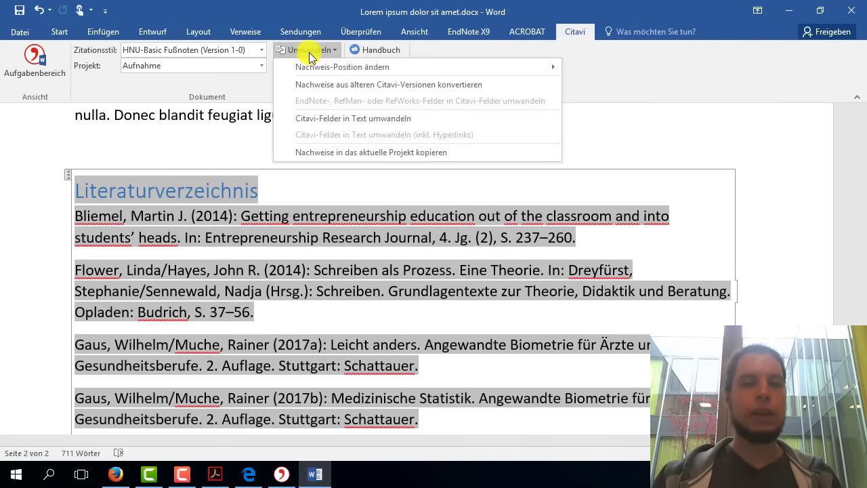
left_click(370, 119)
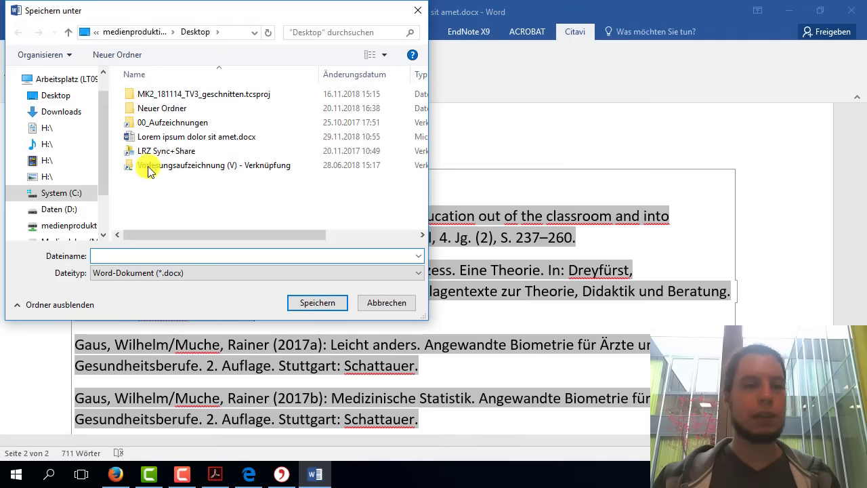
- Save the converted copy to the Desktop as 'neu.docx', then show the desktop
left_click(54, 96)
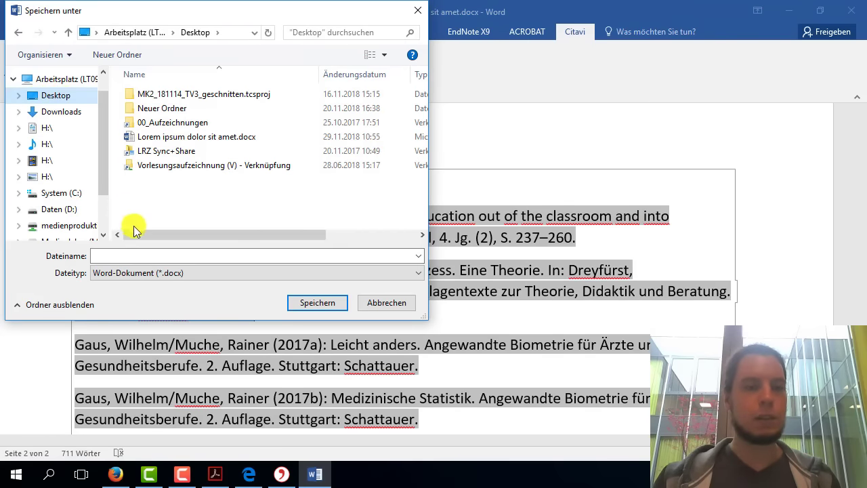
left_click(140, 255)
type("n")
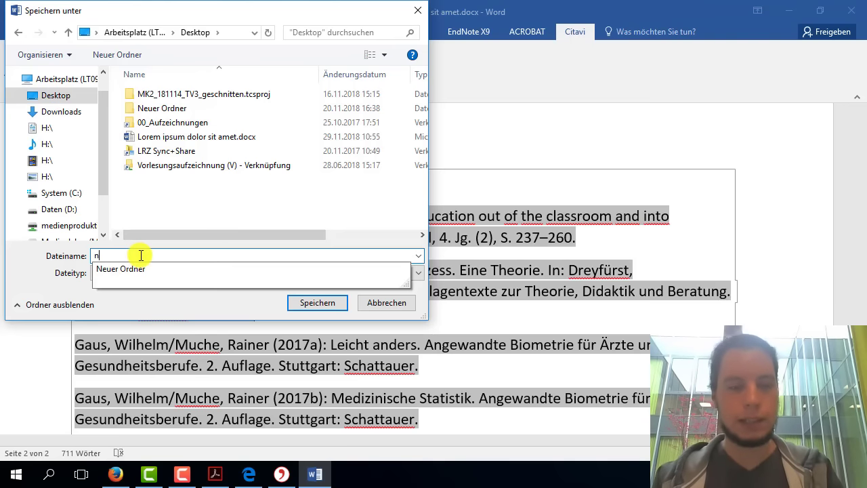
type("eu")
key("Return")
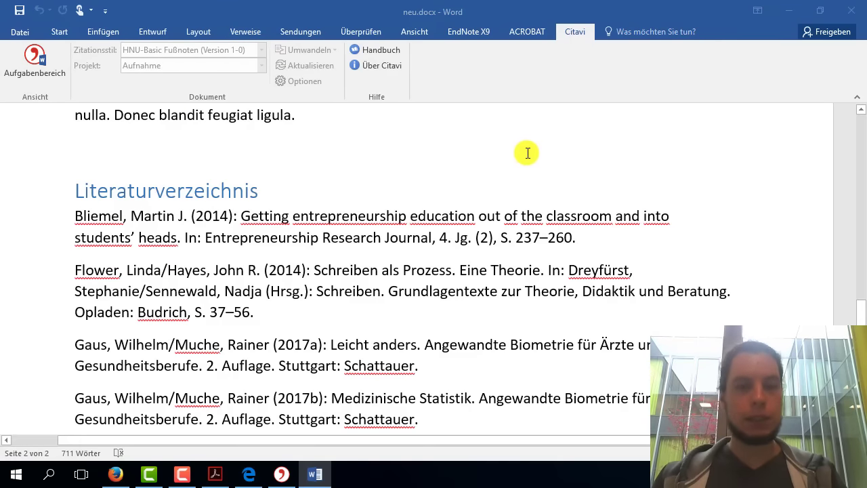
key("super+d")
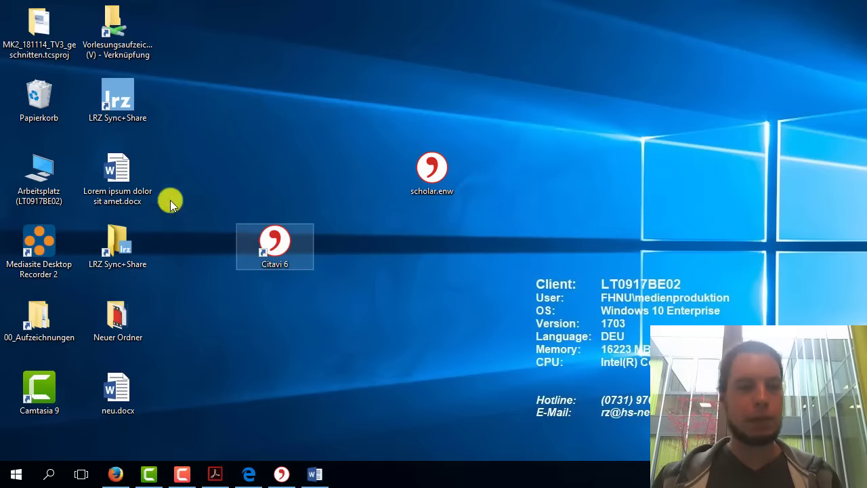
- Open 'Lorem ipsum dolor sit amet.docx' and snap it to the left beside neu.docx
double_click(119, 189)
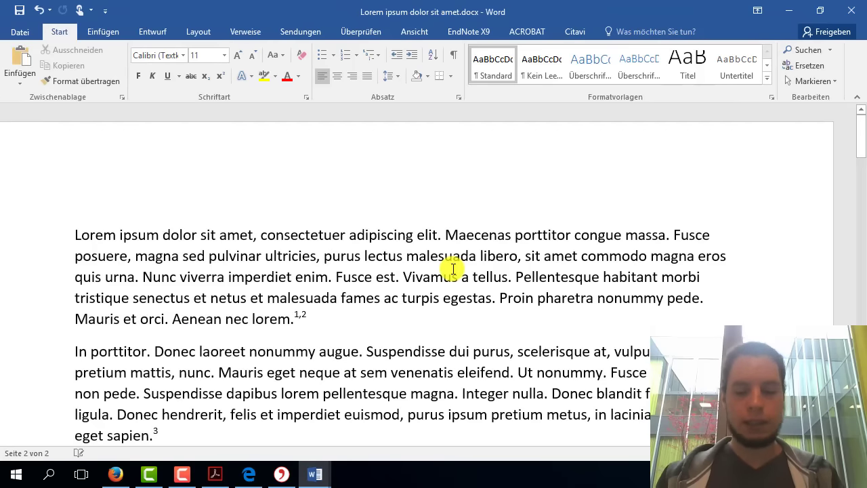
key("super+Left")
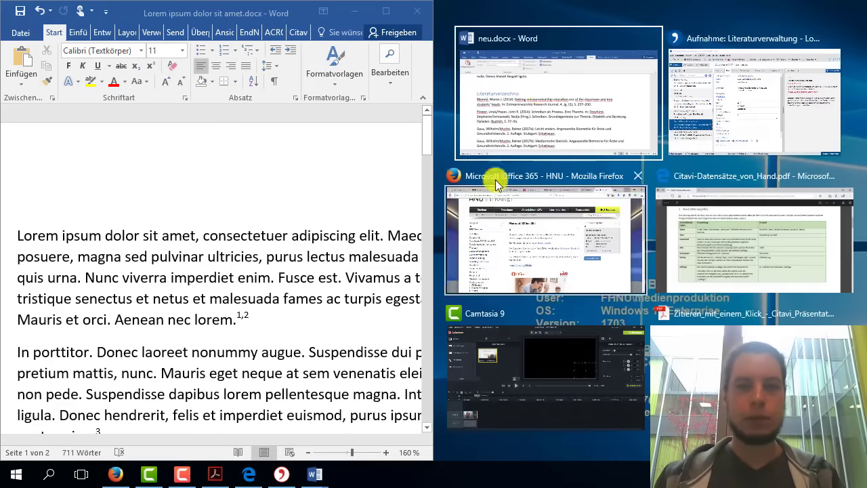
left_click(539, 92)
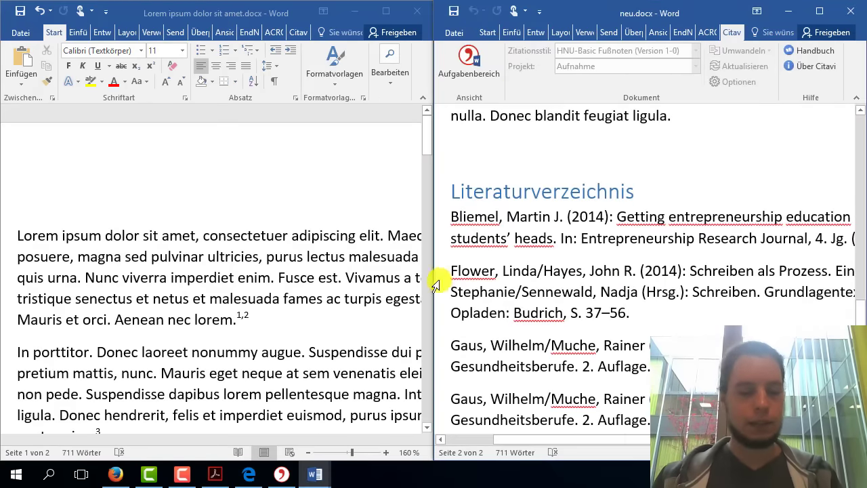
- Confirm the original document's bibliography and footnotes are still Citavi fields
left_click(351, 285)
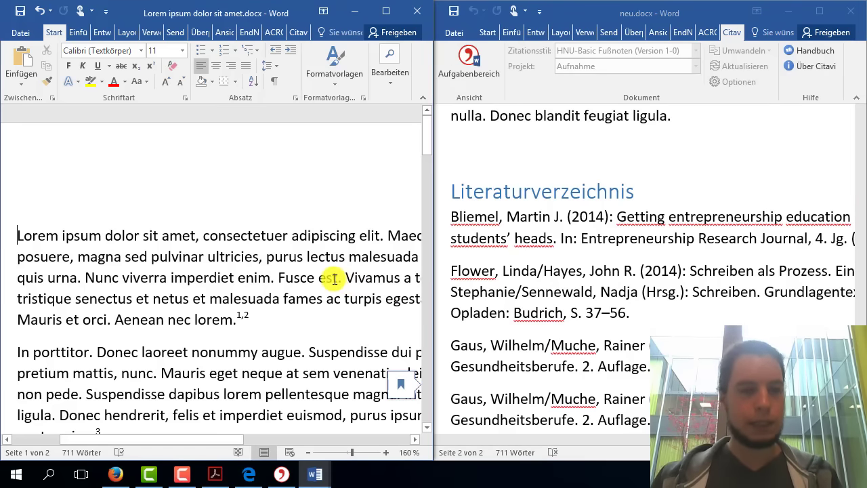
scroll(334, 279, "down", 4, "ctrl")
scroll(329, 267, "down", 2, "ctrl")
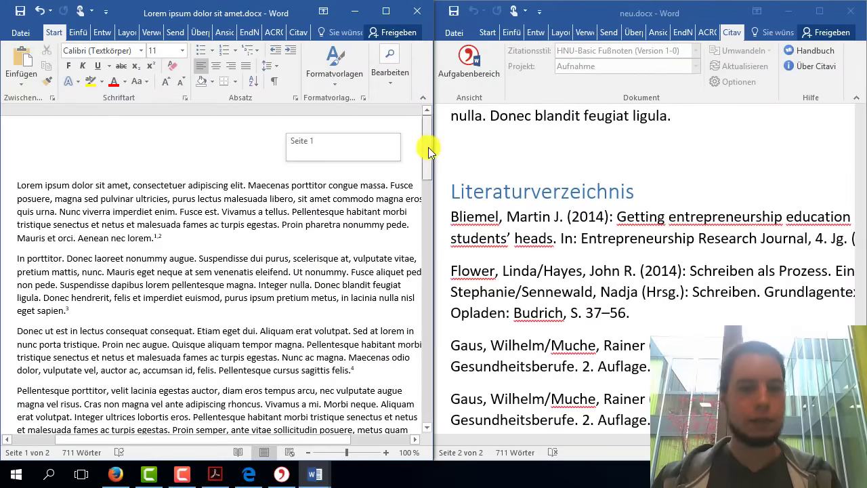
left_click_drag(428, 147, 430, 316)
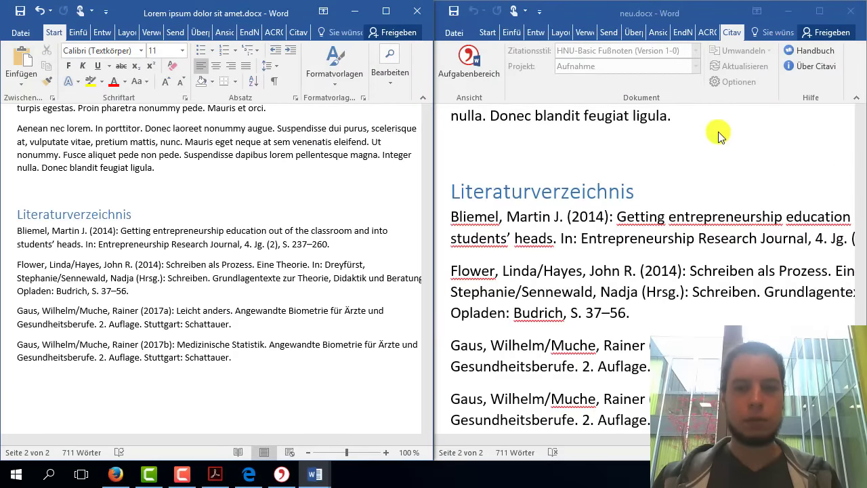
scroll(718, 174, "down", 1, "ctrl")
scroll(692, 180, "down", 2, "ctrl")
scroll(699, 183, "down", 1, "ctrl")
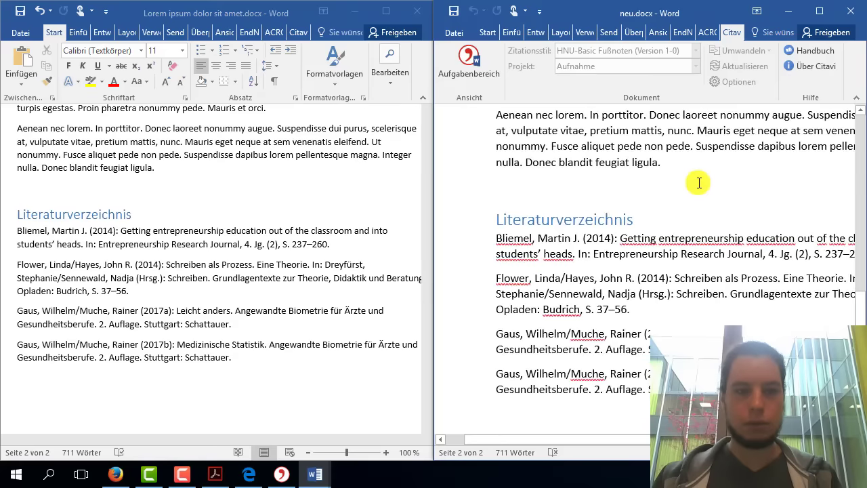
scroll(699, 183, "down", 1, "ctrl")
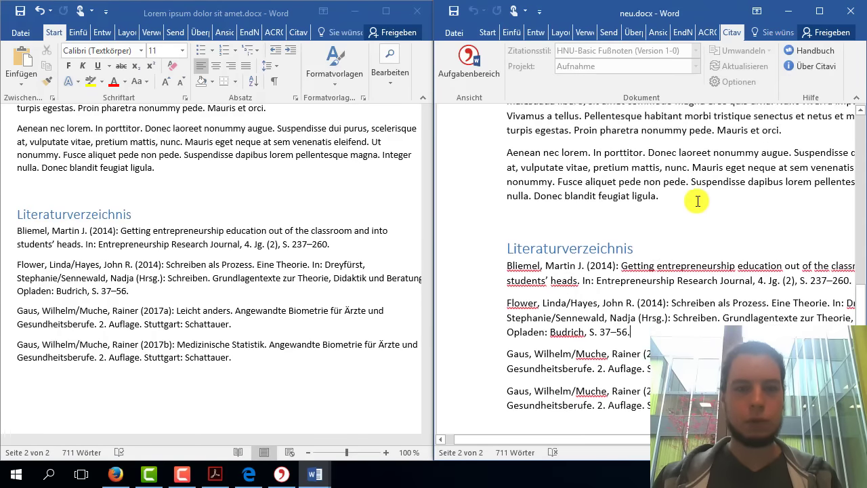
scroll(695, 202, "down", 1, "ctrl")
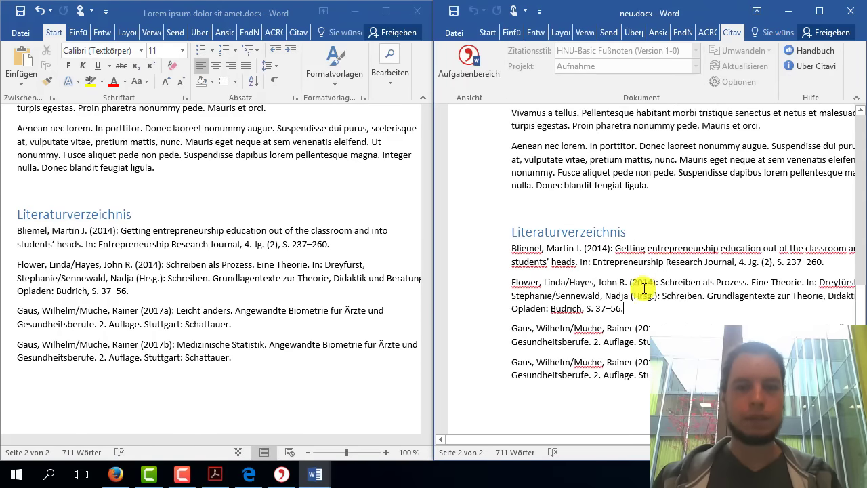
left_click(173, 259)
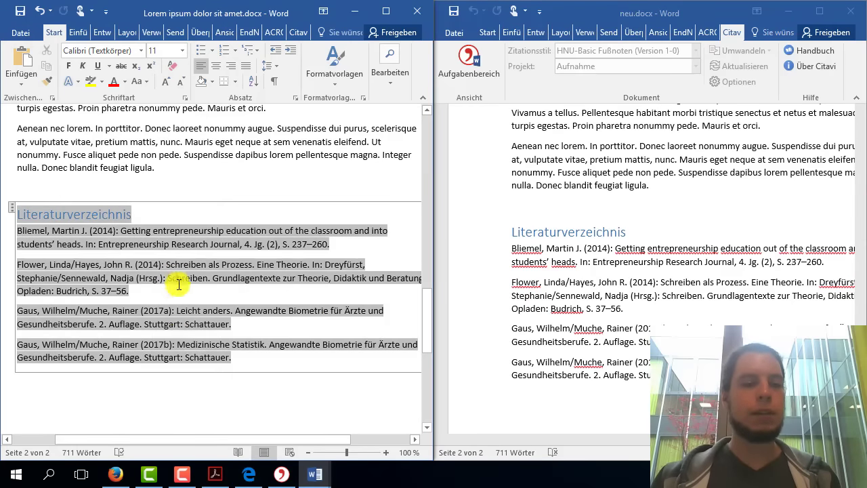
left_click(178, 324)
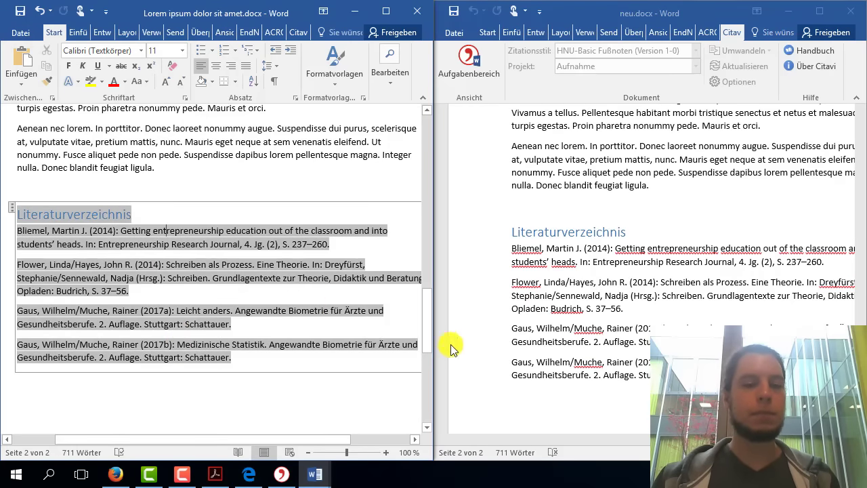
left_click_drag(429, 338, 428, 251)
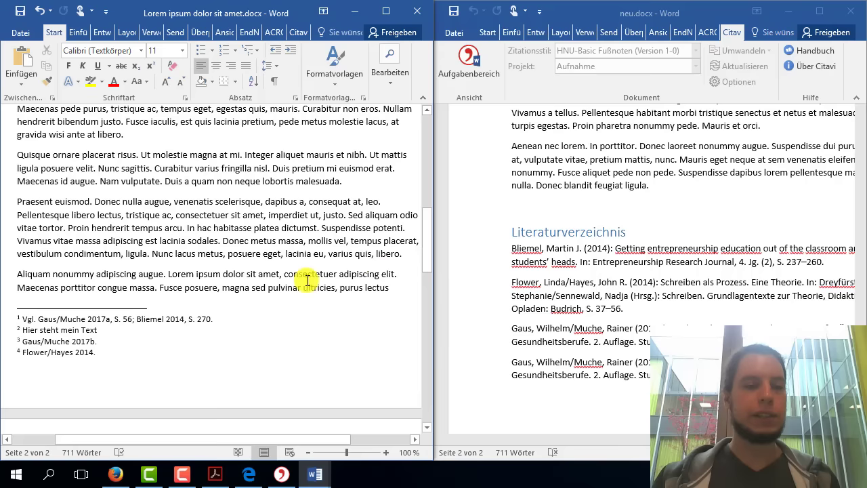
left_click(72, 353)
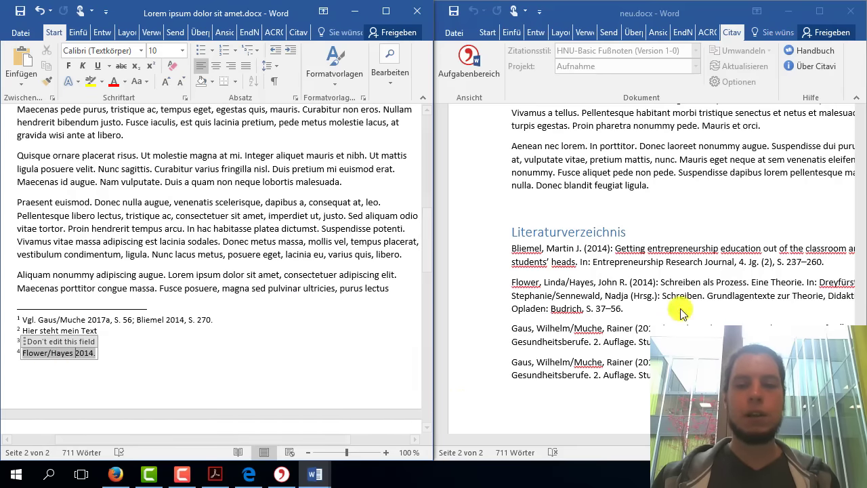
- Confirm the converted references in neu.docx are plain text and begin editing its footnotes
left_click(623, 308)
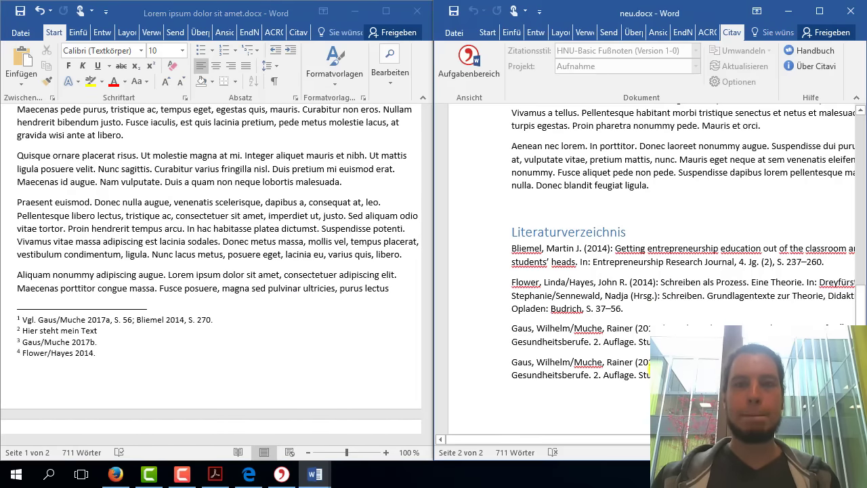
left_click(642, 282)
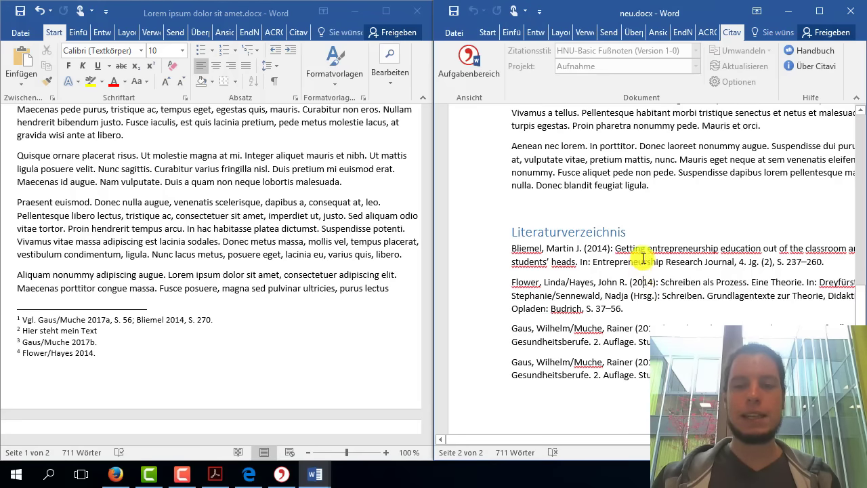
left_click(645, 296)
scroll(644, 296, "up", 10)
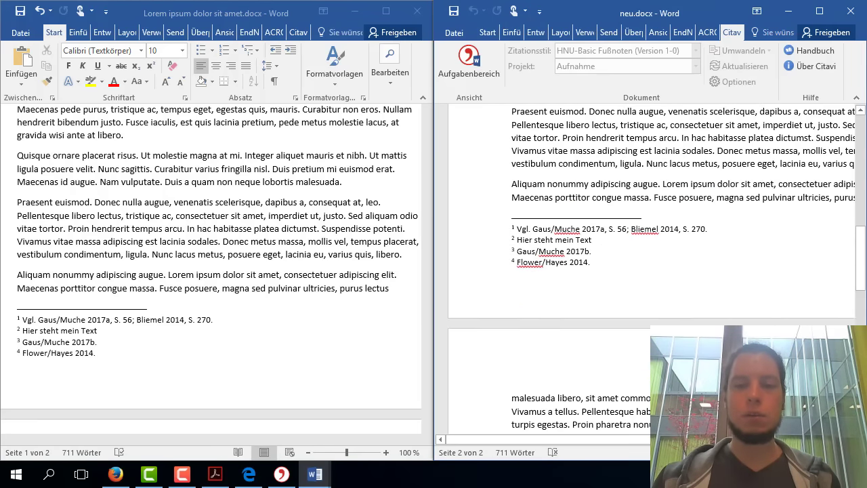
left_click(553, 278)
left_click(563, 265)
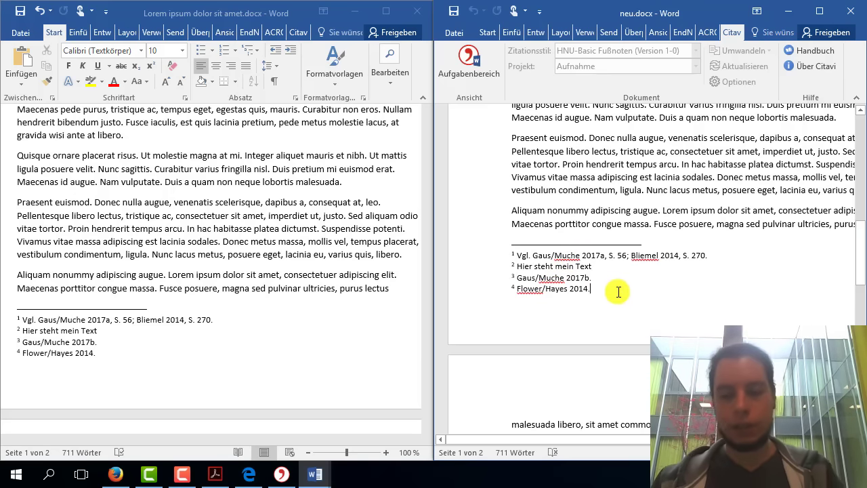
- Remove the last footnote period, then bold Bliemel, Flower and the first Gaus in the bibliography
left_click(724, 256)
scroll(720, 253, "down", 8)
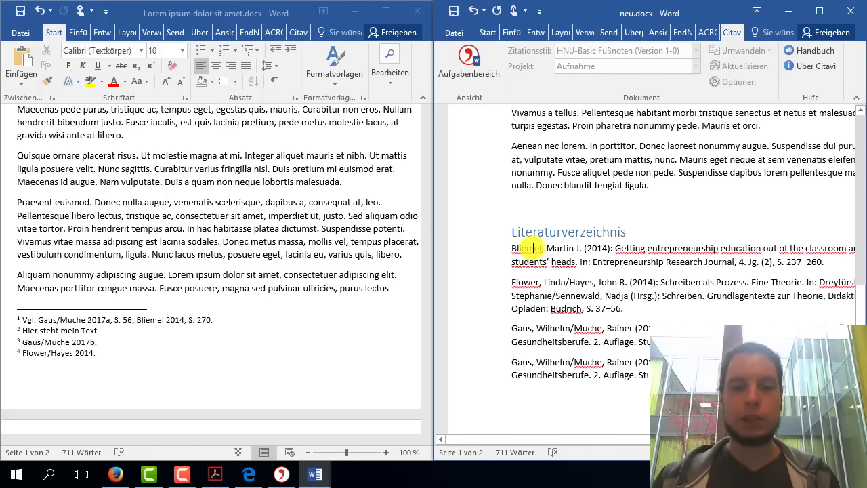
double_click(532, 248)
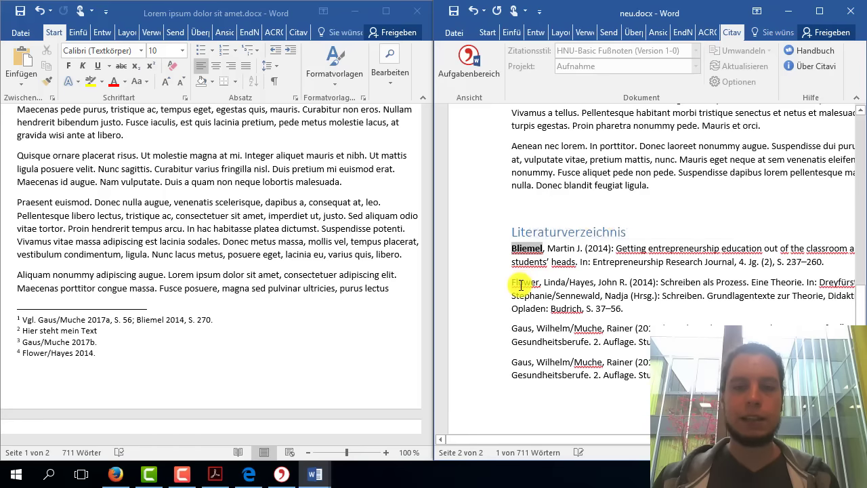
double_click(520, 283)
left_click(529, 261)
double_click(521, 328)
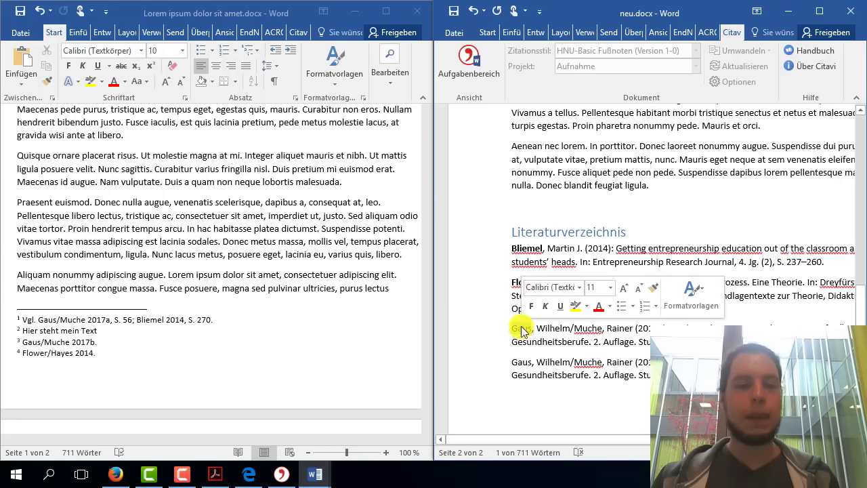
left_click(532, 308)
- Bold the second Gaus surname and maximize the neu.docx window
double_click(522, 361)
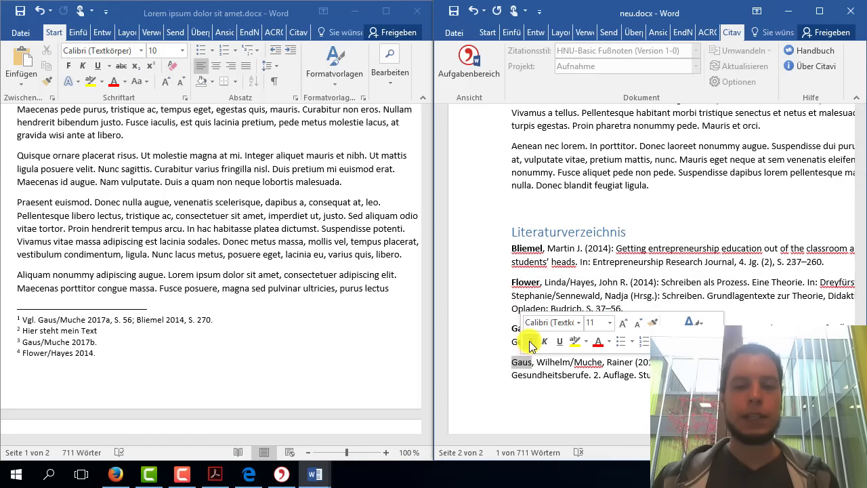
key("ctrl+b")
left_click(605, 392)
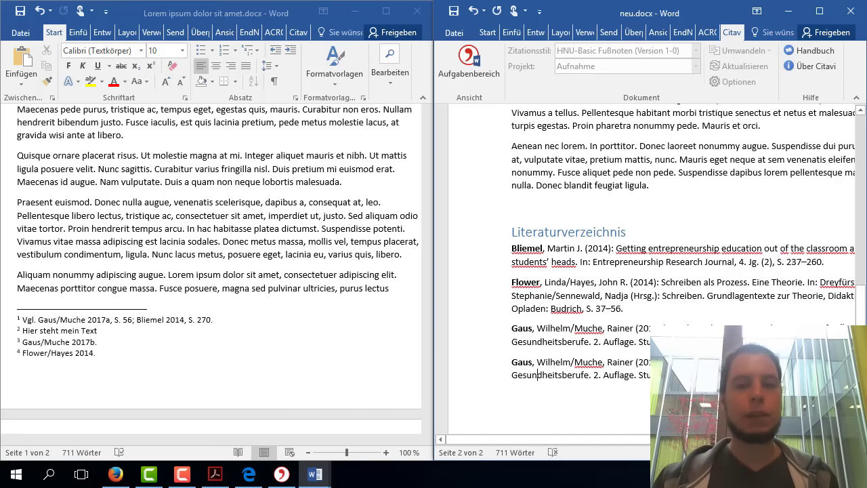
left_click(819, 10)
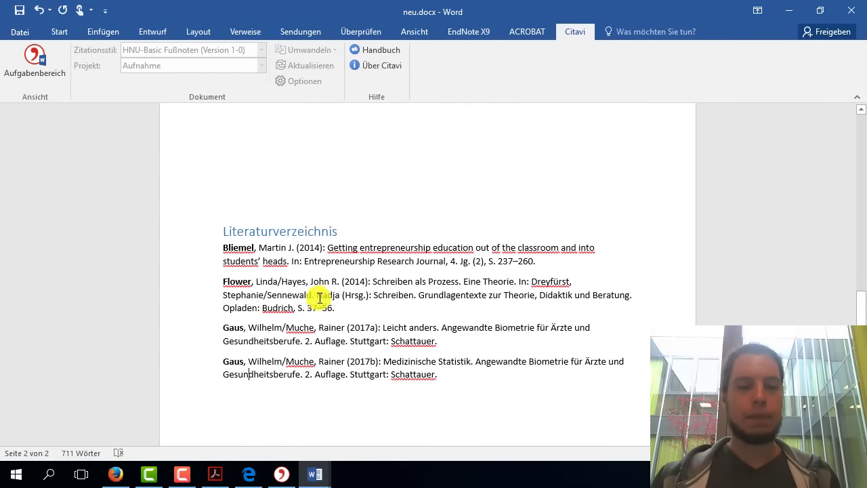
scroll(368, 277, "down", 2)
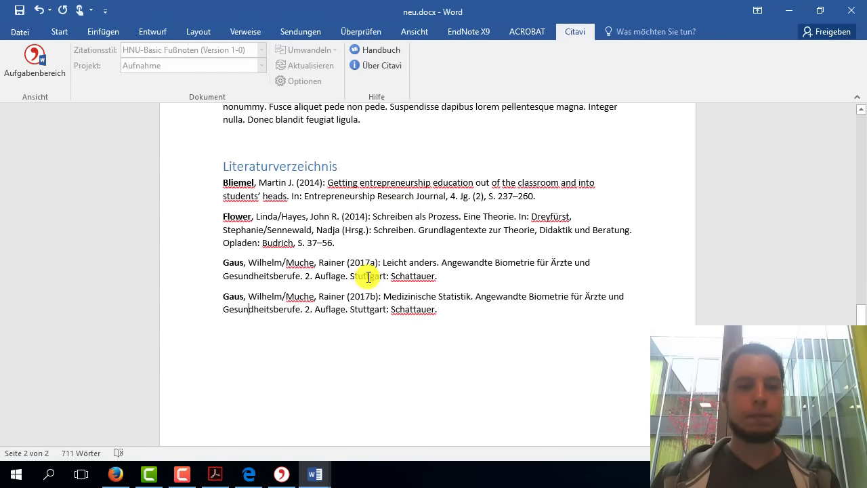
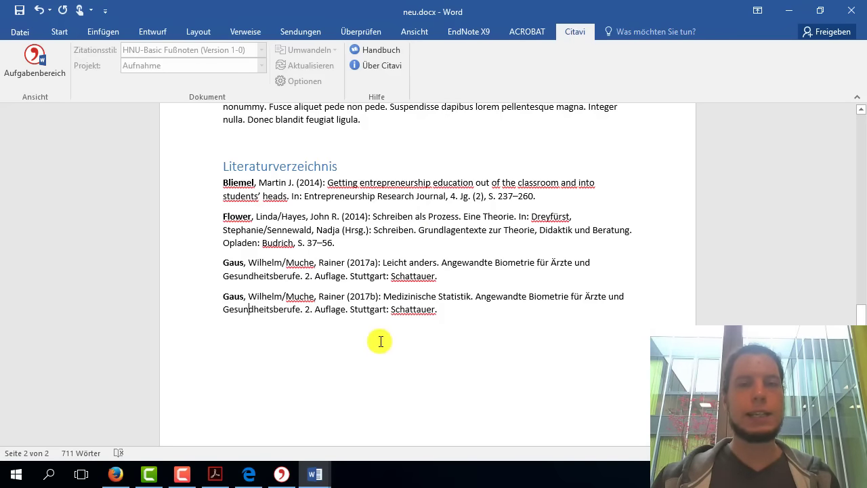
- Review the Literaturverzeichnis by selecting and deselecting its entries from Entrepreneurship to the end
scroll(379, 164, "up", 5)
scroll(389, 199, "up", 5)
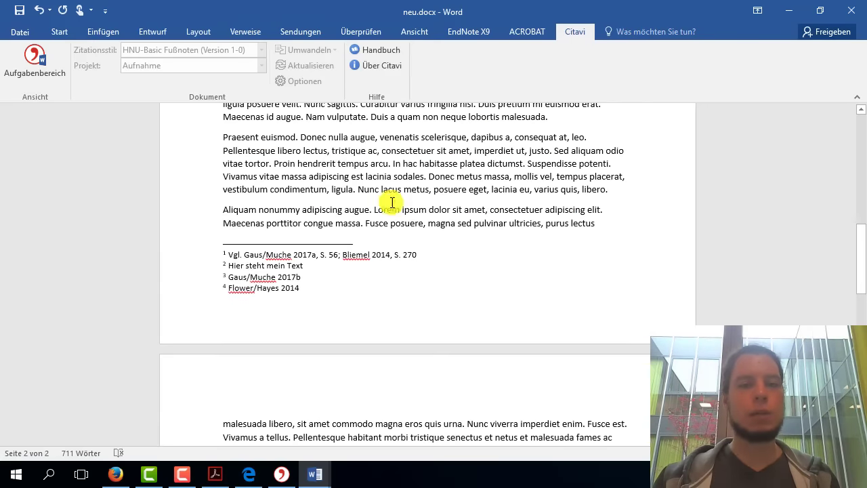
scroll(388, 145, "down", 4)
scroll(433, 190, "down", 3)
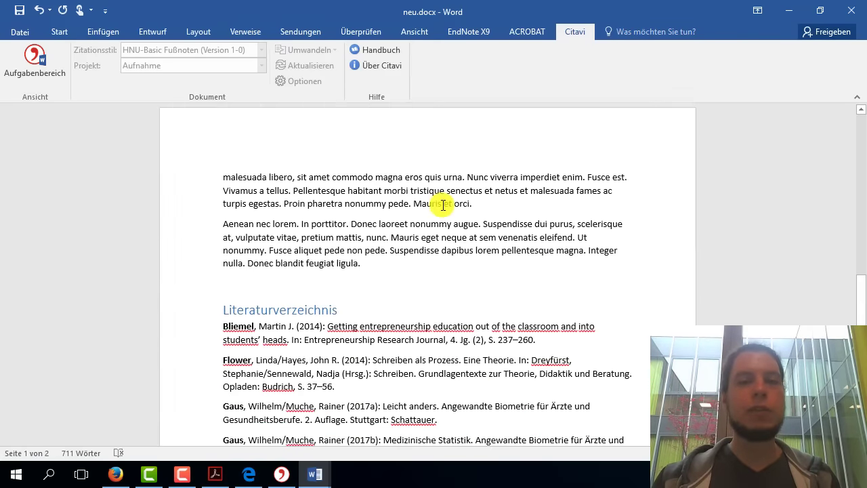
scroll(454, 237, "down", 2)
scroll(483, 351, "down", 2)
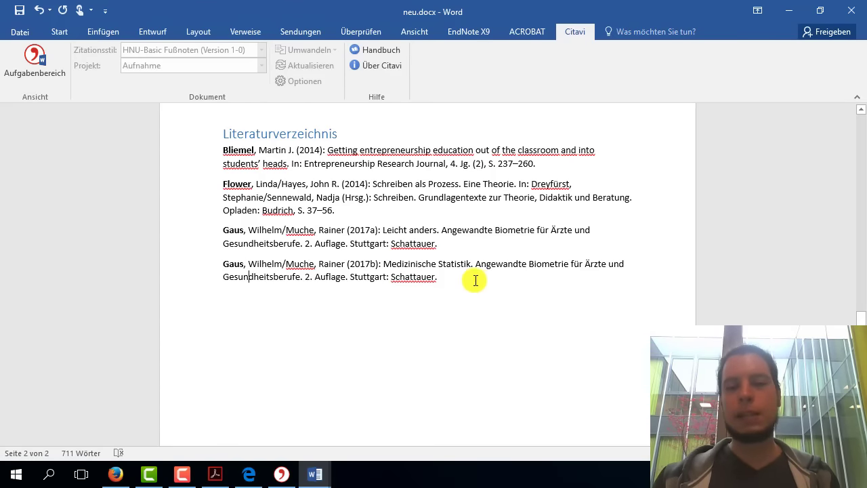
left_click_drag(475, 280, 201, 152)
left_click(497, 289)
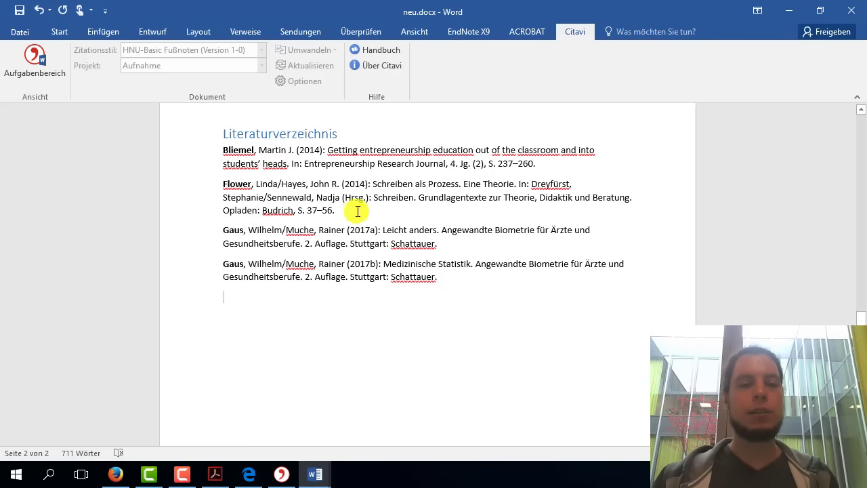
left_click_drag(388, 165, 464, 292)
left_click(535, 370)
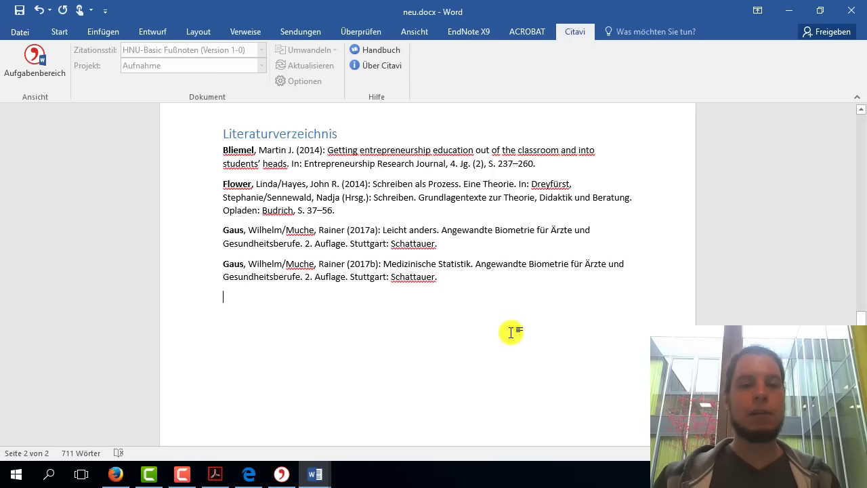
left_click_drag(320, 167, 435, 278)
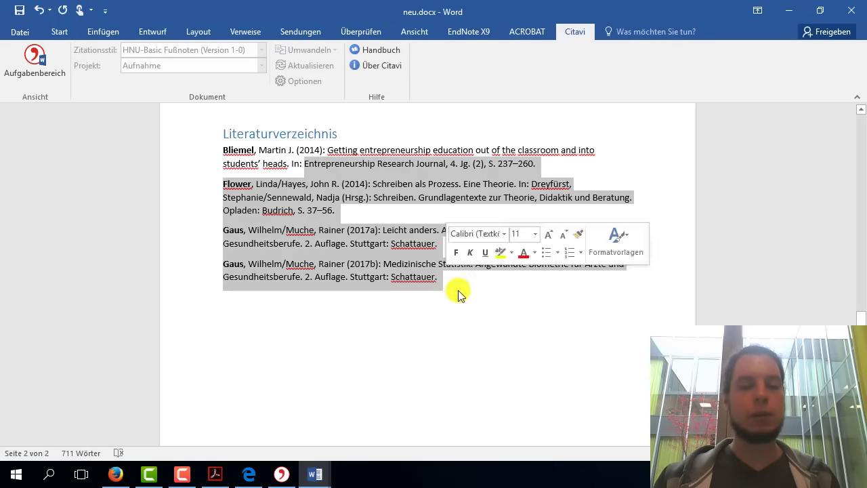
left_click(499, 323)
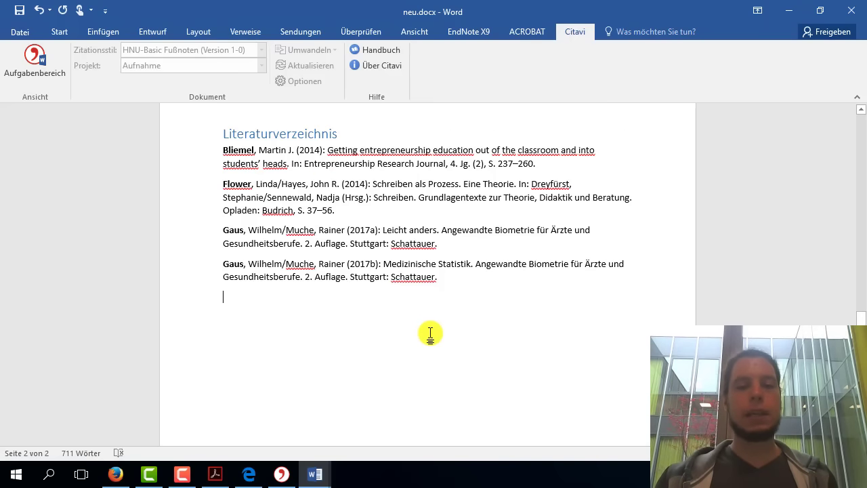
- Check the ends of the Gaus 2017a and 2017b entries and zoom in on the bibliography
left_click(433, 243)
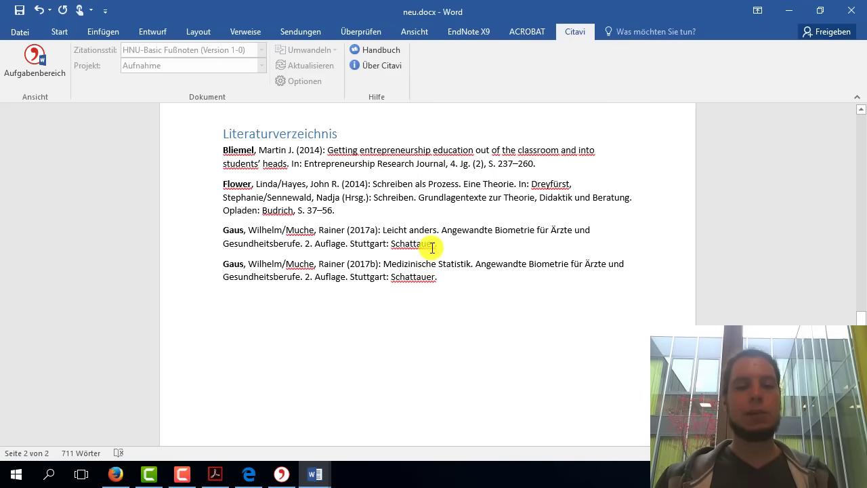
left_click(451, 278)
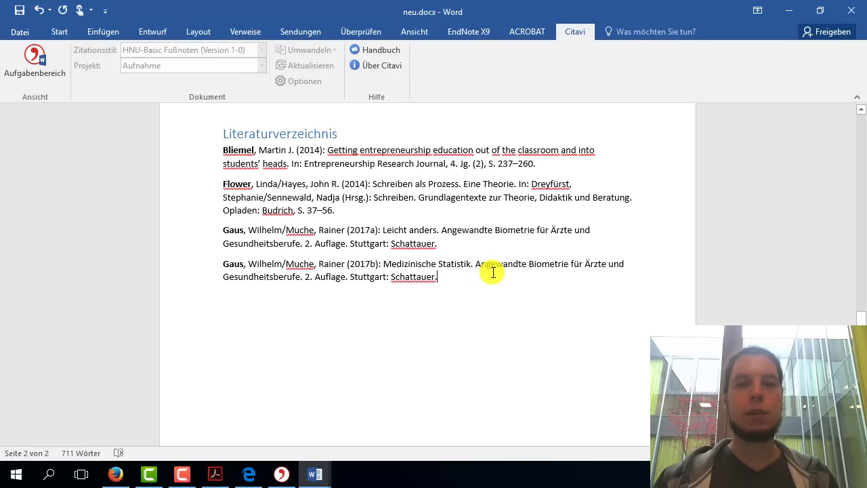
scroll(519, 296, "up", 2)
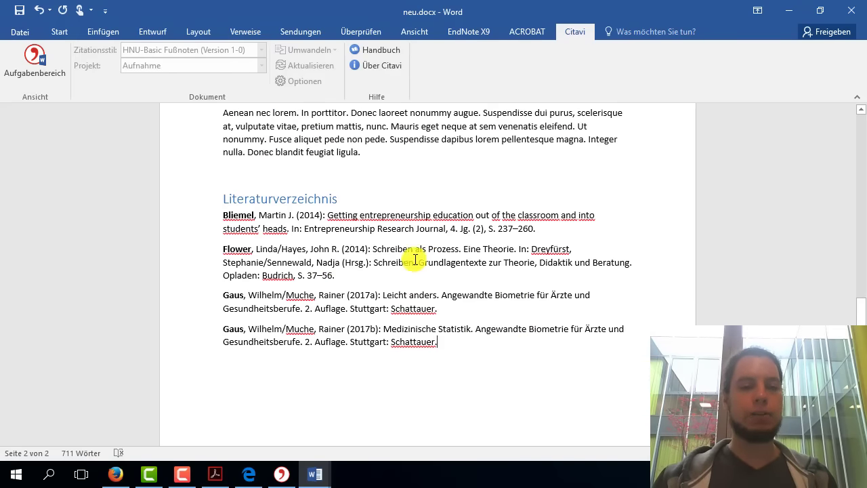
scroll(419, 266, "up", 2)
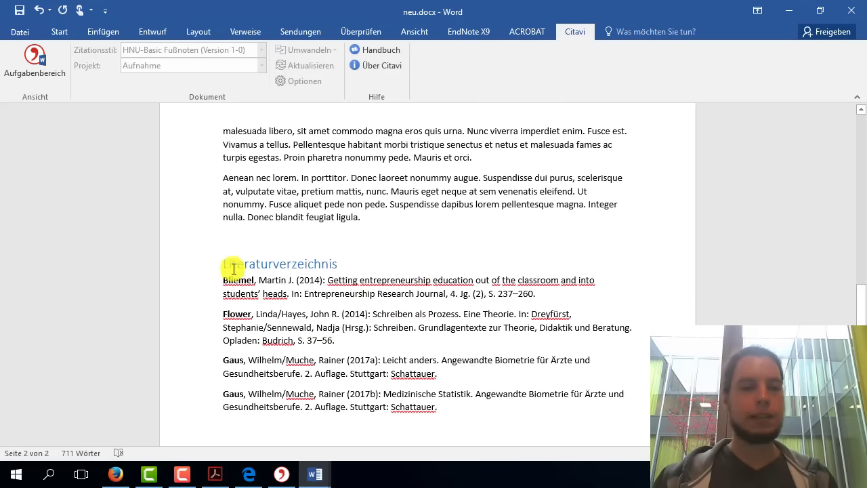
scroll(476, 355, "down", 2)
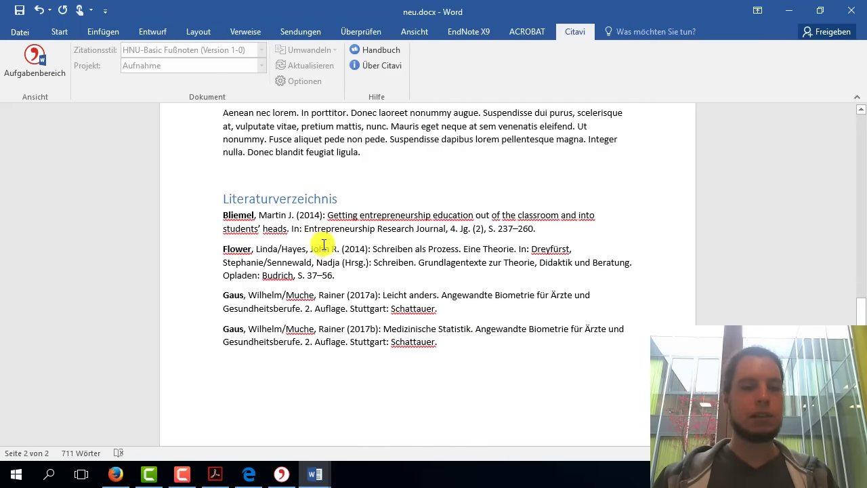
scroll(324, 245, "up", 3, "ctrl")
scroll(204, 226, "up", 2, "ctrl")
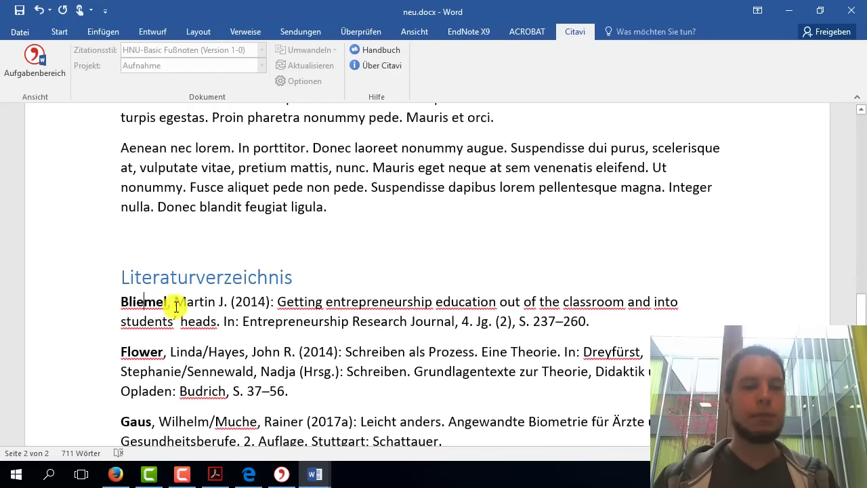
- Inspect the Bliemel entry's year 2014 and title, and the Literaturverzeichnis heading
double_click(238, 302)
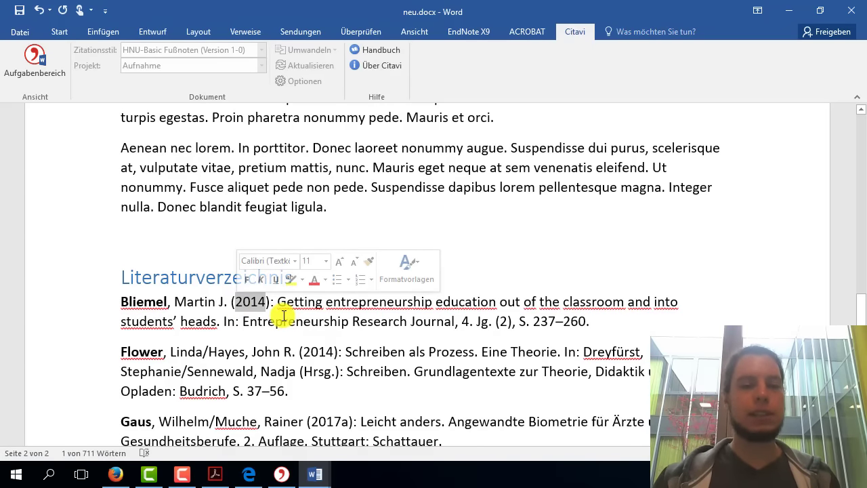
left_click(283, 316)
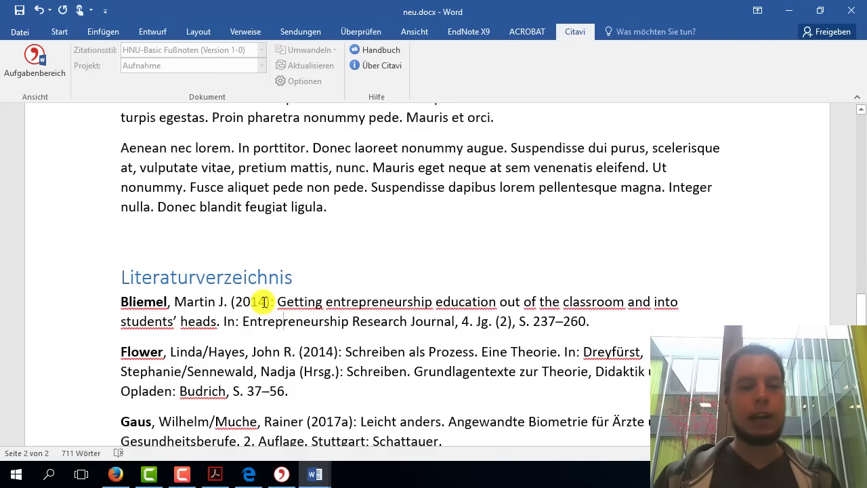
left_click_drag(277, 303, 294, 302)
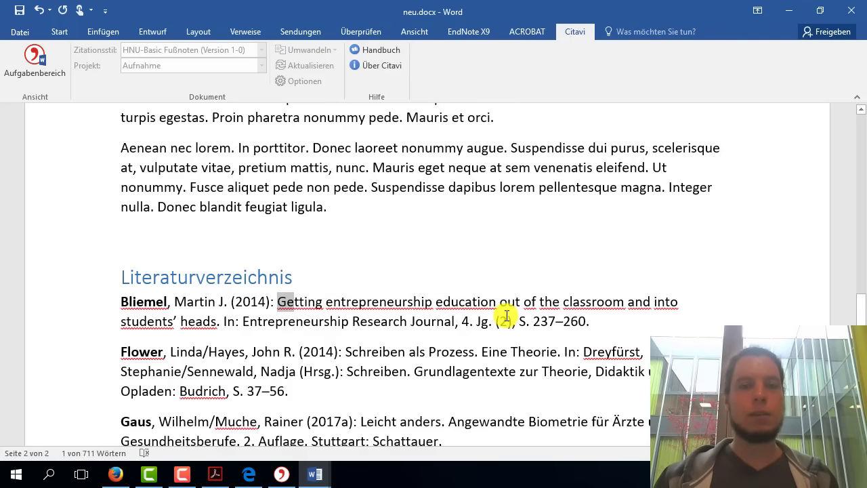
left_click(359, 282)
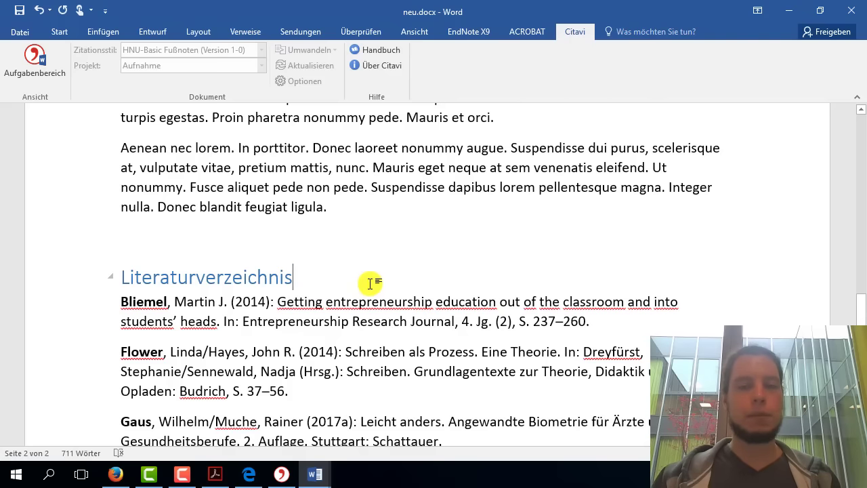
scroll(765, 274, "down", 1)
scroll(764, 273, "down", 1)
scroll(720, 261, "down", 1)
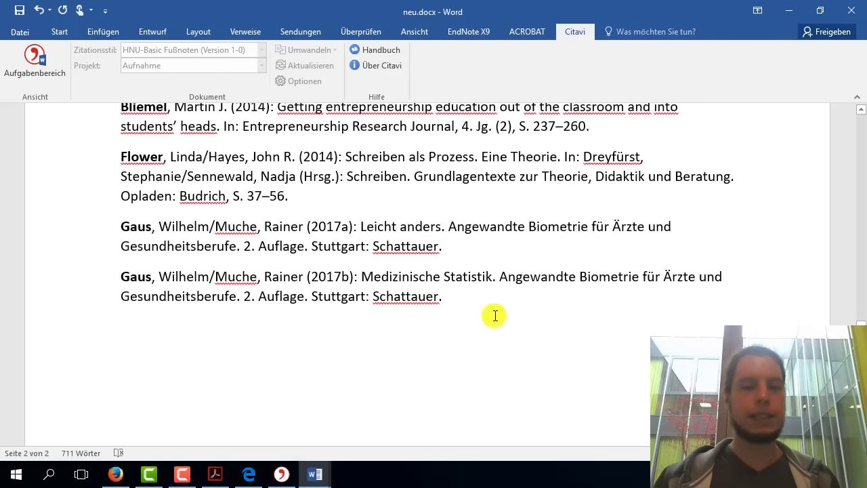
scroll(524, 315, "up", 1)
- Check the last, Flower and Bliemel entries and show previews of both open Word documents
left_click(377, 344)
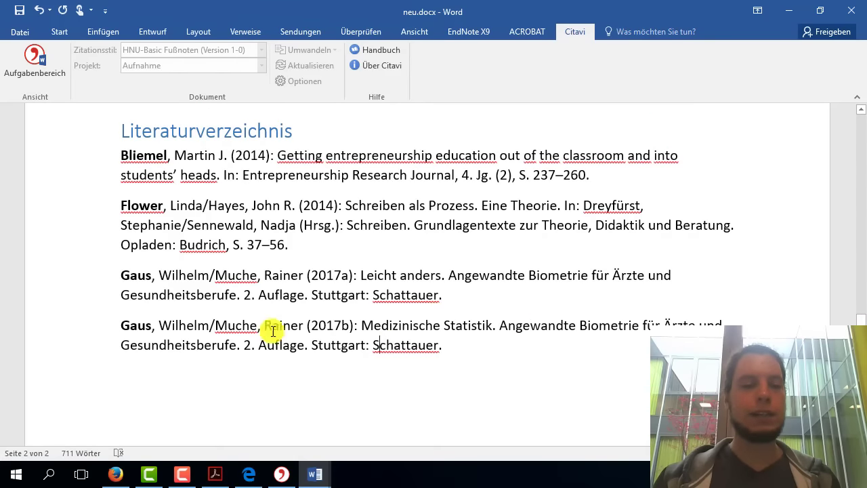
left_click(227, 245)
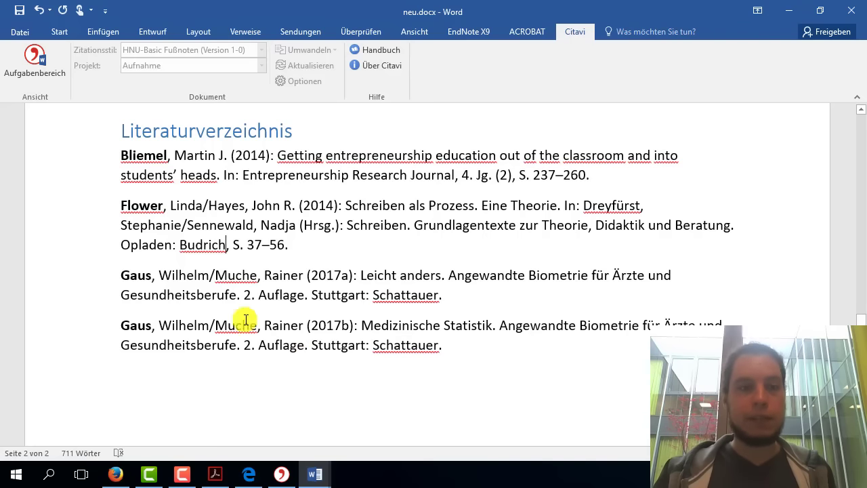
left_click(134, 156)
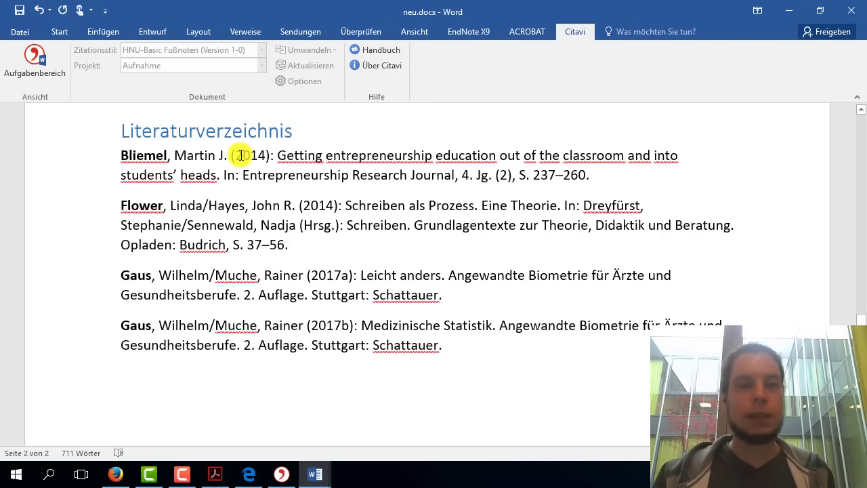
left_click(315, 475)
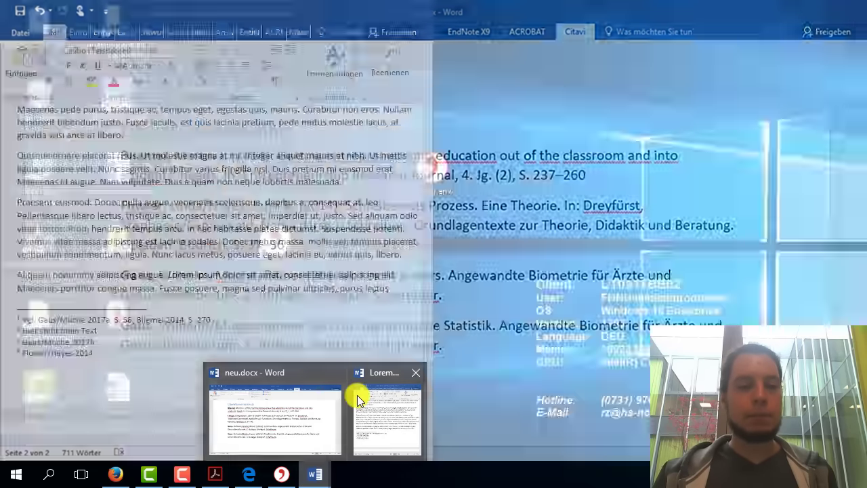
- Switch to the Lorem ipsum document and scroll from footnote 1 down to its bibliography
left_click(357, 395)
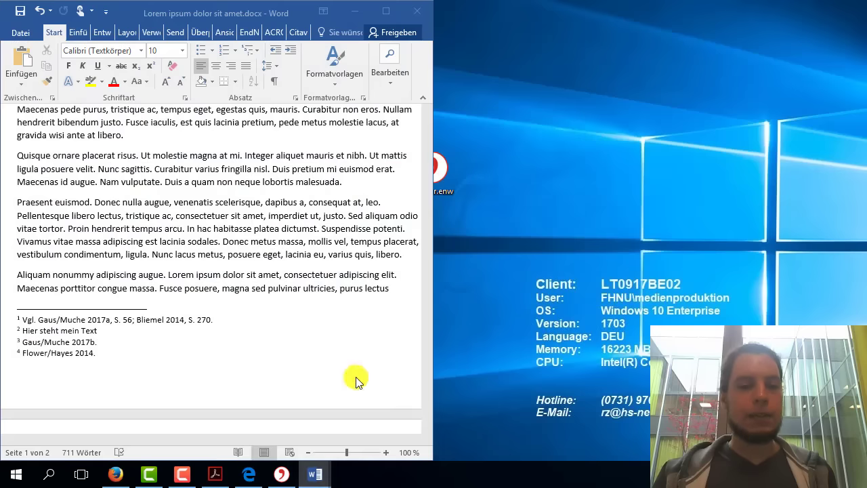
left_click(58, 320)
scroll(226, 286, "down", 3)
scroll(97, 354, "down", 5)
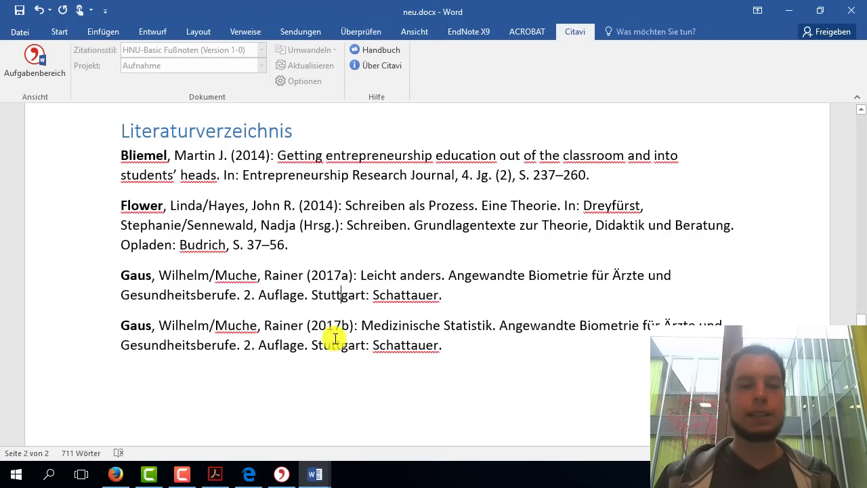
- Select the whole Bliemel entry in neu.docx for comparison and dock Word to the left half
left_click(311, 295)
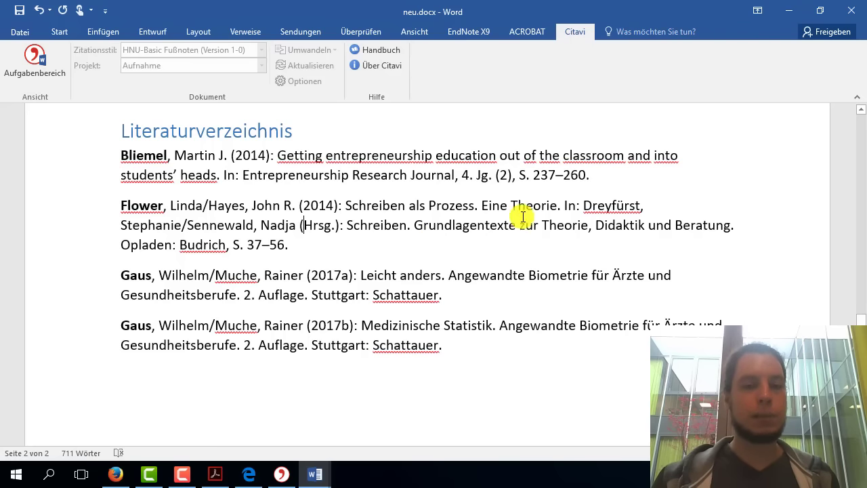
left_click_drag(123, 155, 619, 176)
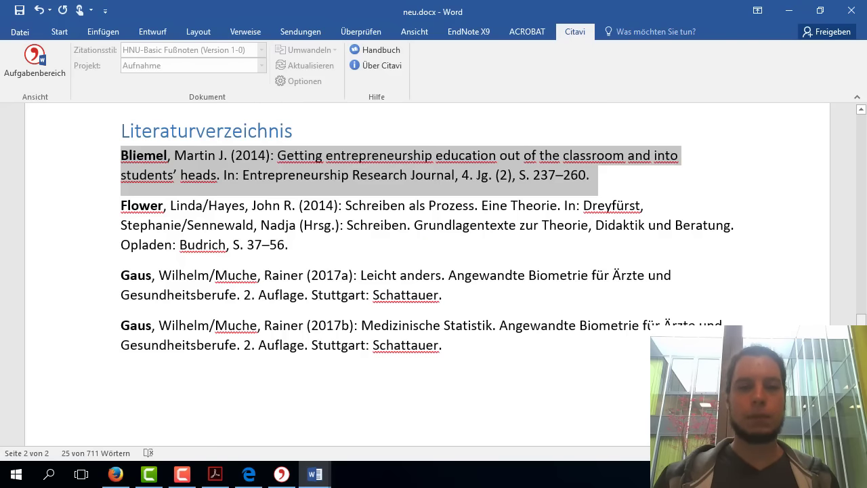
scroll(845, 323, "up", 3)
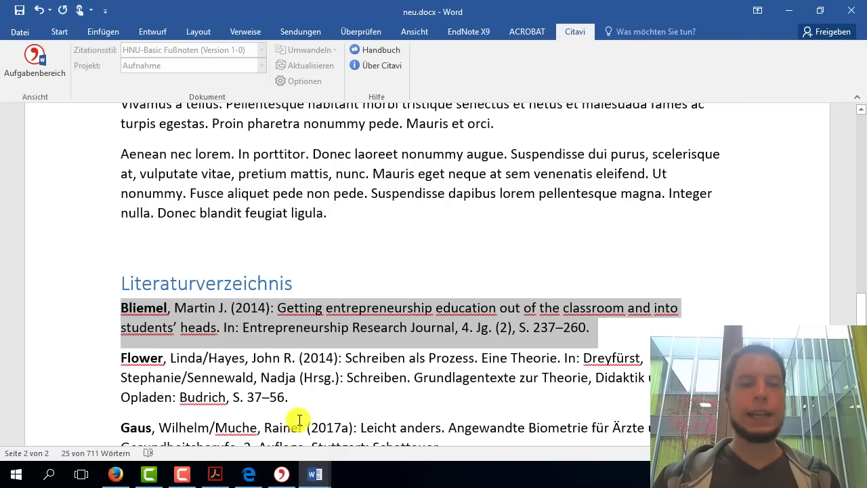
key("super+Left")
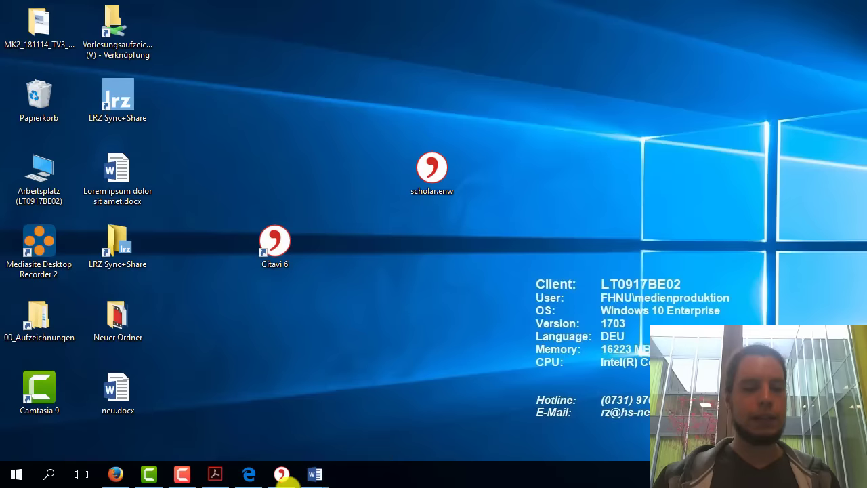
- Bring Firefox forward on the HNU tab and open the library's Citavi page from its introduction
left_click(355, 11)
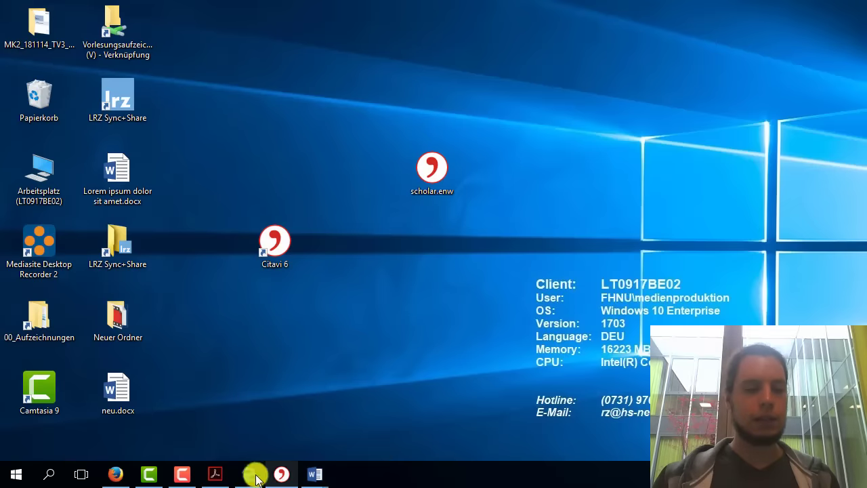
left_click(114, 478)
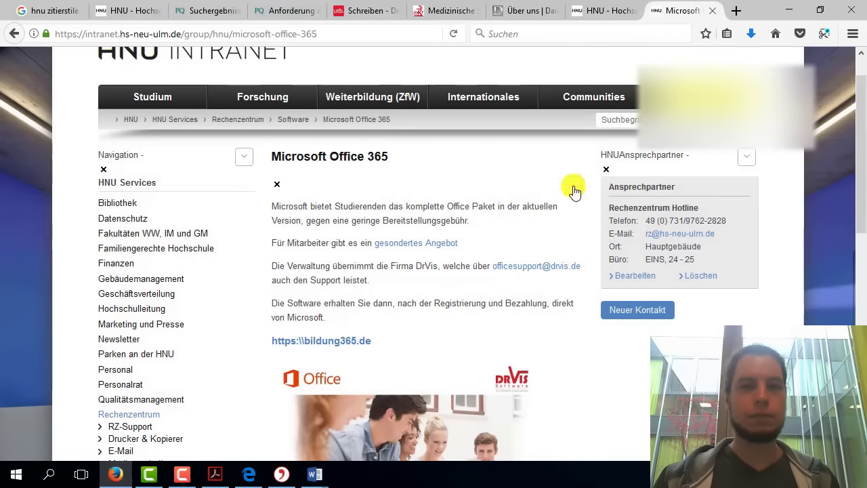
left_click(605, 12)
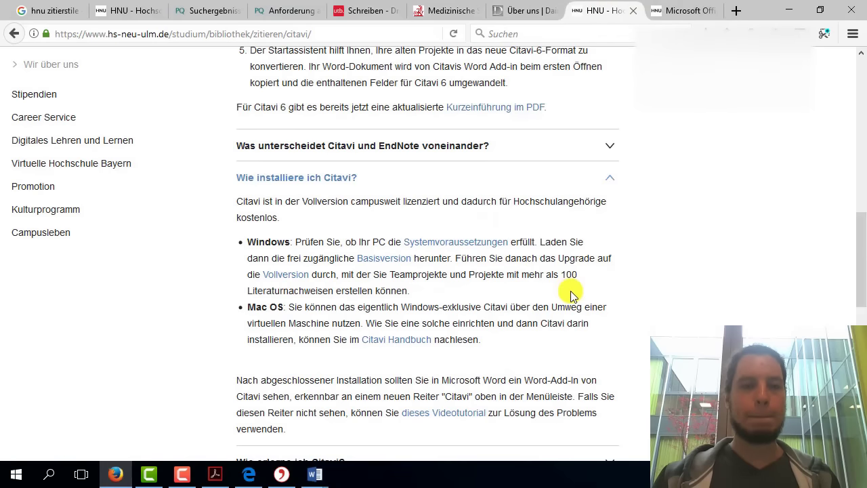
scroll(571, 290, "up", 8)
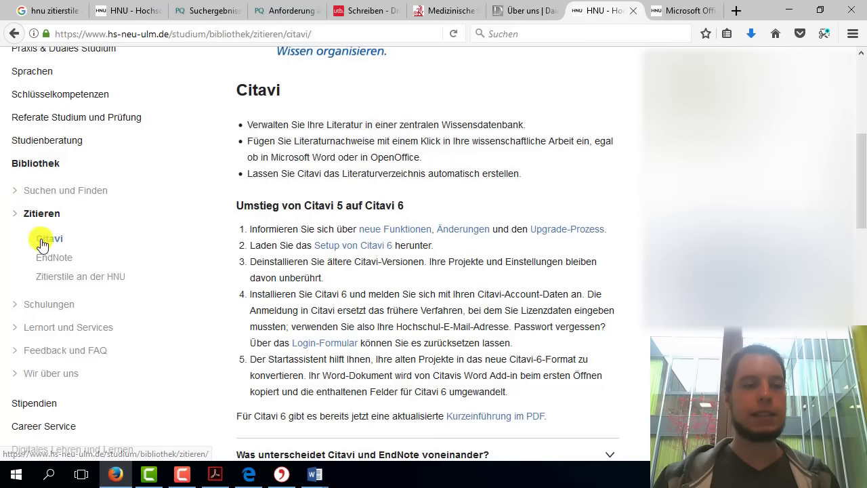
left_click(46, 241)
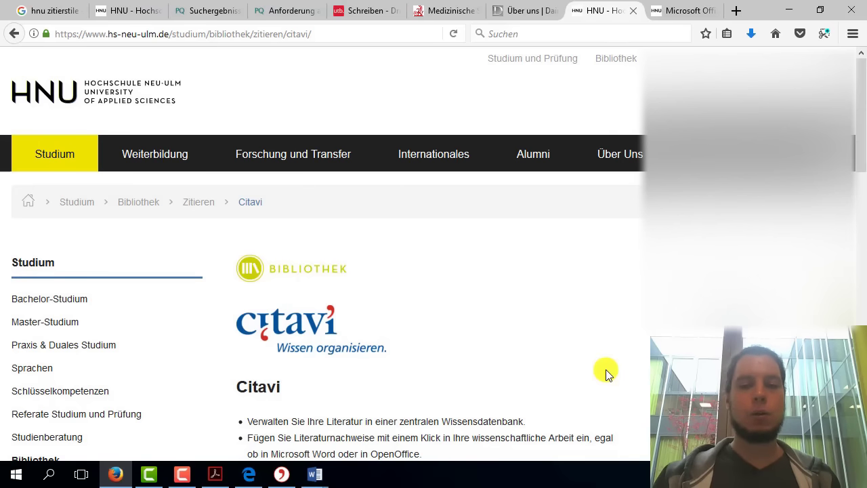
scroll(860, 115, "down", 2)
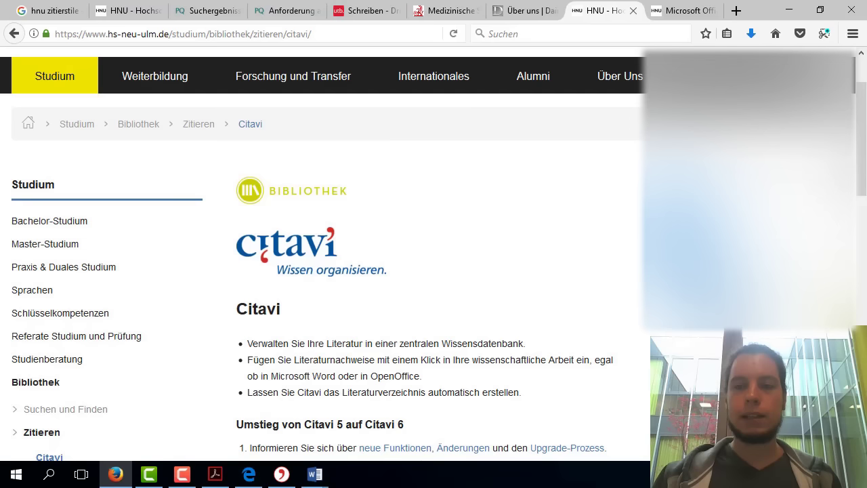
mouse_move(863, 140)
left_mouse_down()
mouse_move(864, 175)
mouse_move(863, 120)
left_mouse_up()
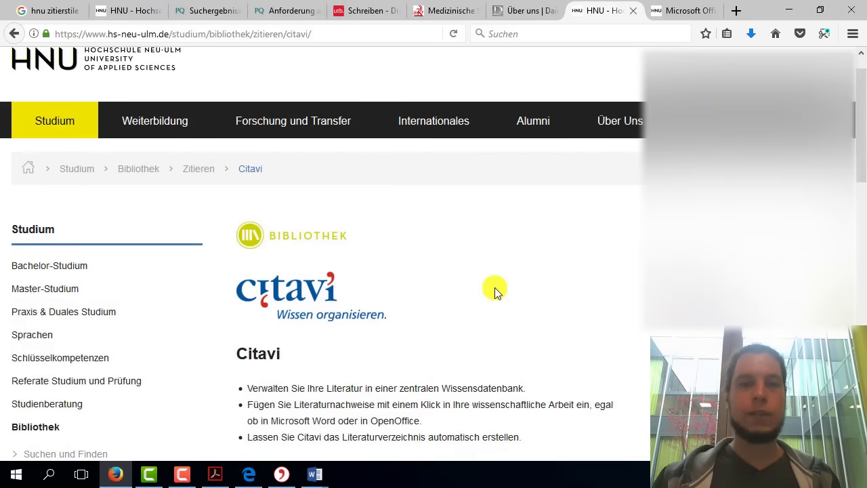